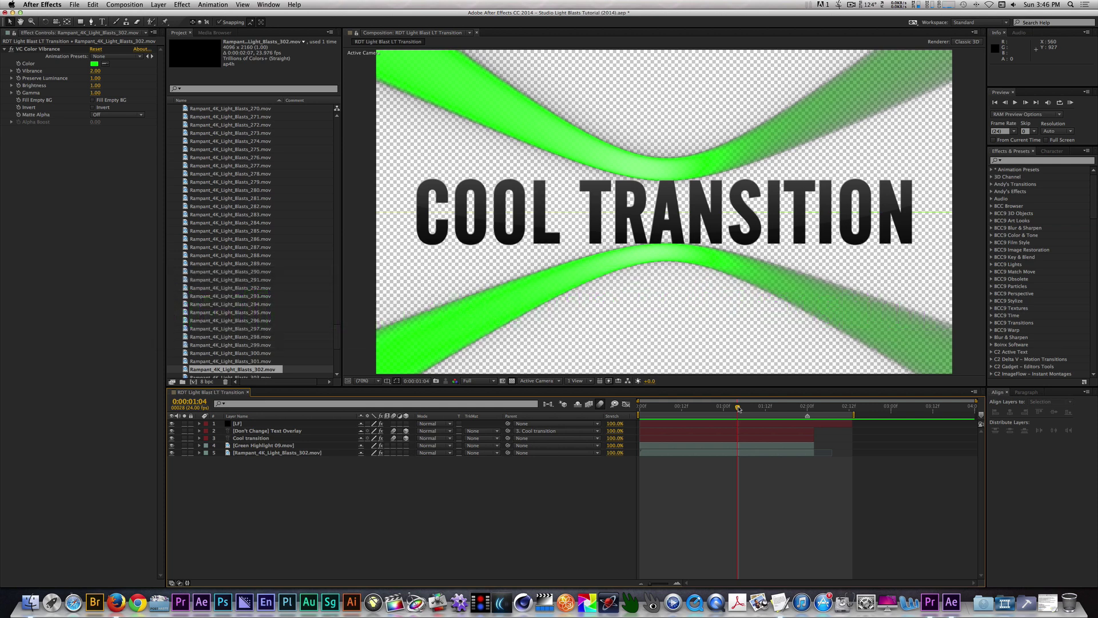
Solo the Rampant_4K_Light_Blasts_302.mov layer and review the loop setting in its source clip's Interpret Footage options
{"action": "left_click", "coordinate": [184, 452]}
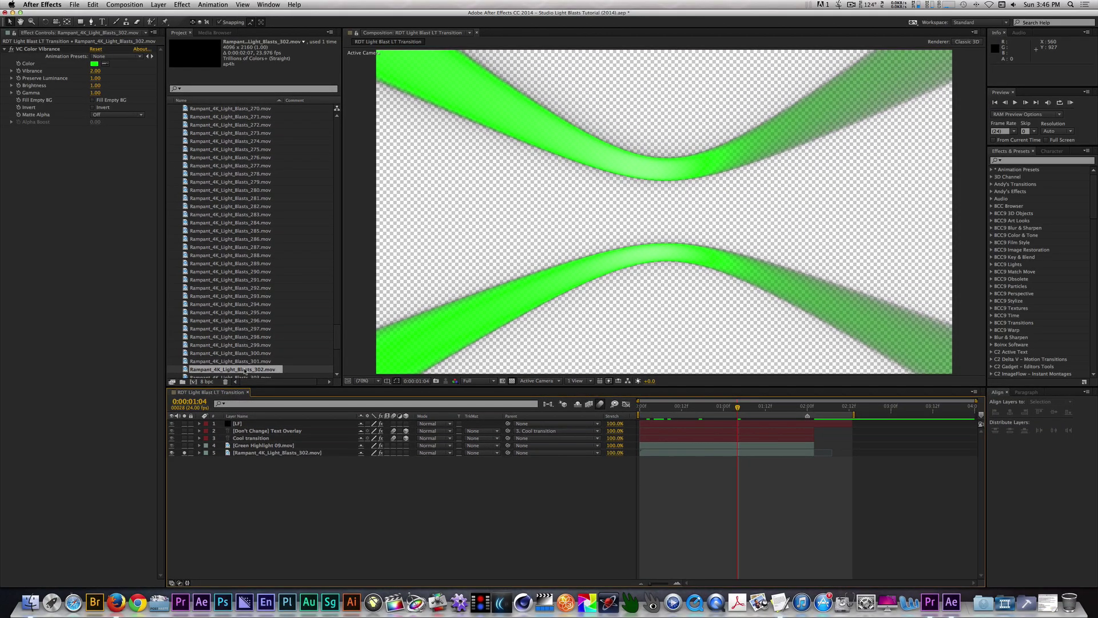
{"action": "right_click", "coordinate": [245, 371]}
{"action": "mouse_move", "coordinate": [307, 426]}
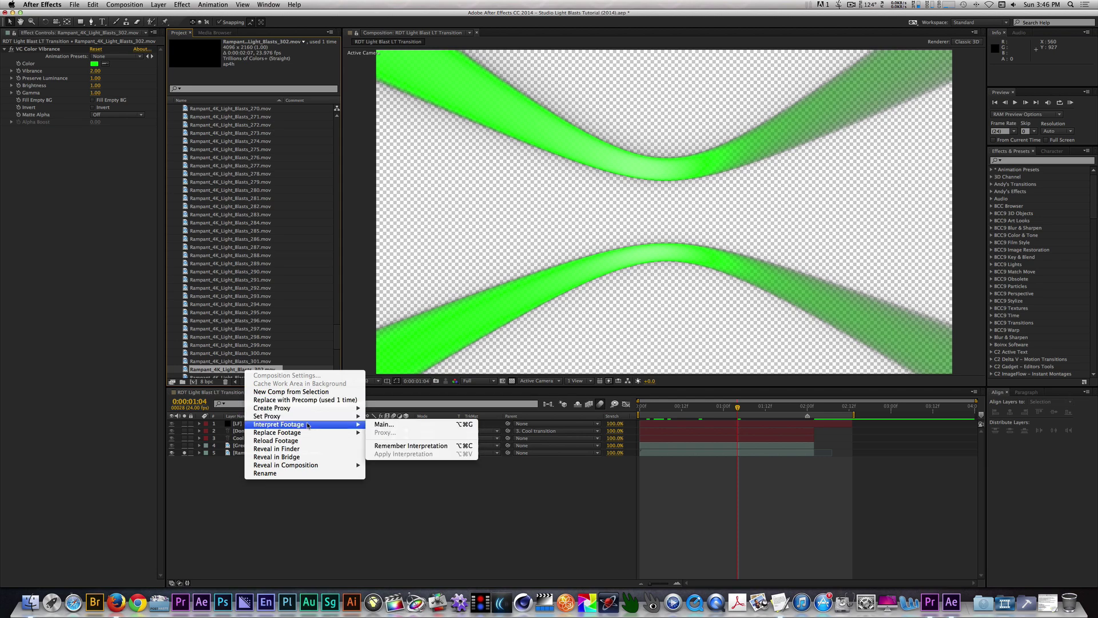
{"action": "left_click", "coordinate": [382, 425]}
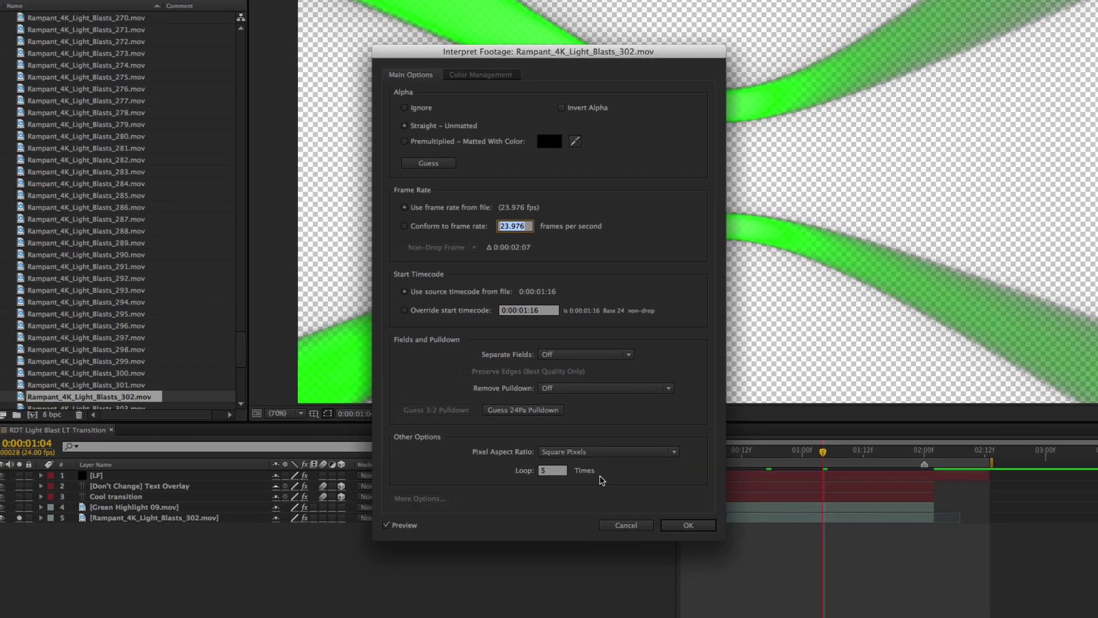
{"action": "left_click", "coordinate": [716, 555]}
Examine the VC Color Vibrance effect on the Rampant_4K_Light_Blasts_302.mov and Green Highlight 09.mov layers, checking for expressions
{"action": "left_click", "coordinate": [153, 548]}
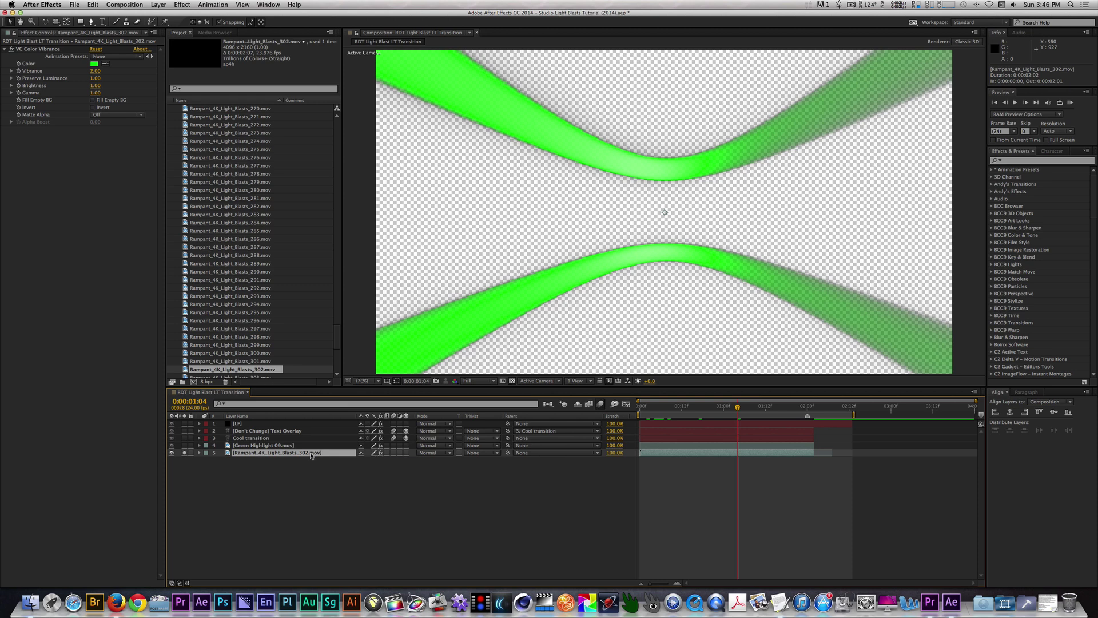
{"action": "left_click", "coordinate": [51, 51]}
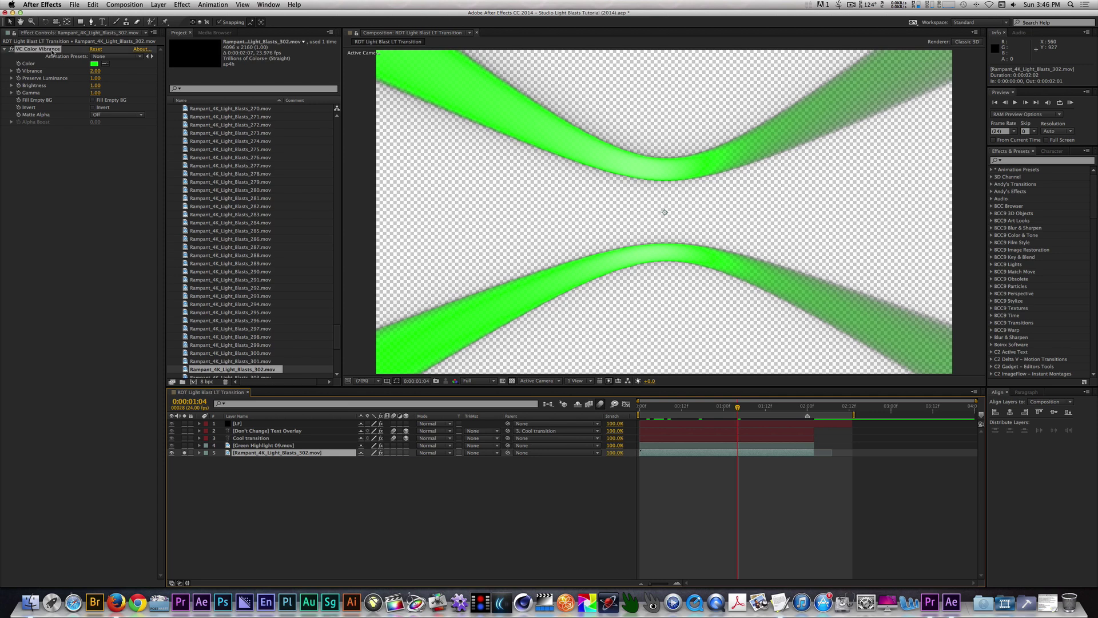
{"action": "left_click", "coordinate": [309, 454]}
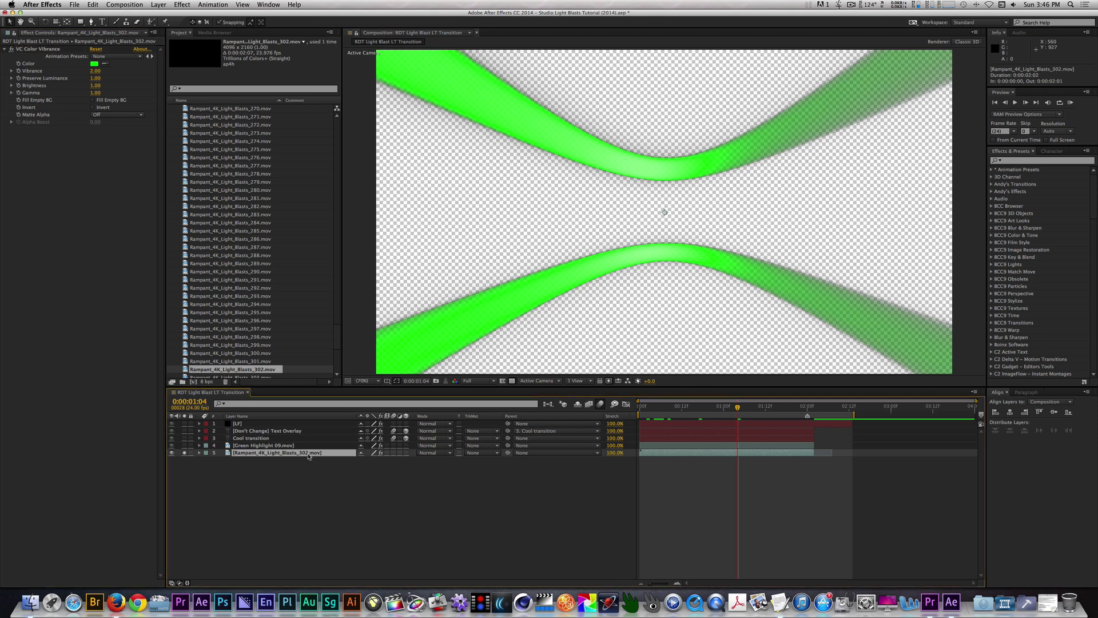
{"action": "key", "text": "e"}
{"action": "key", "text": "e"}
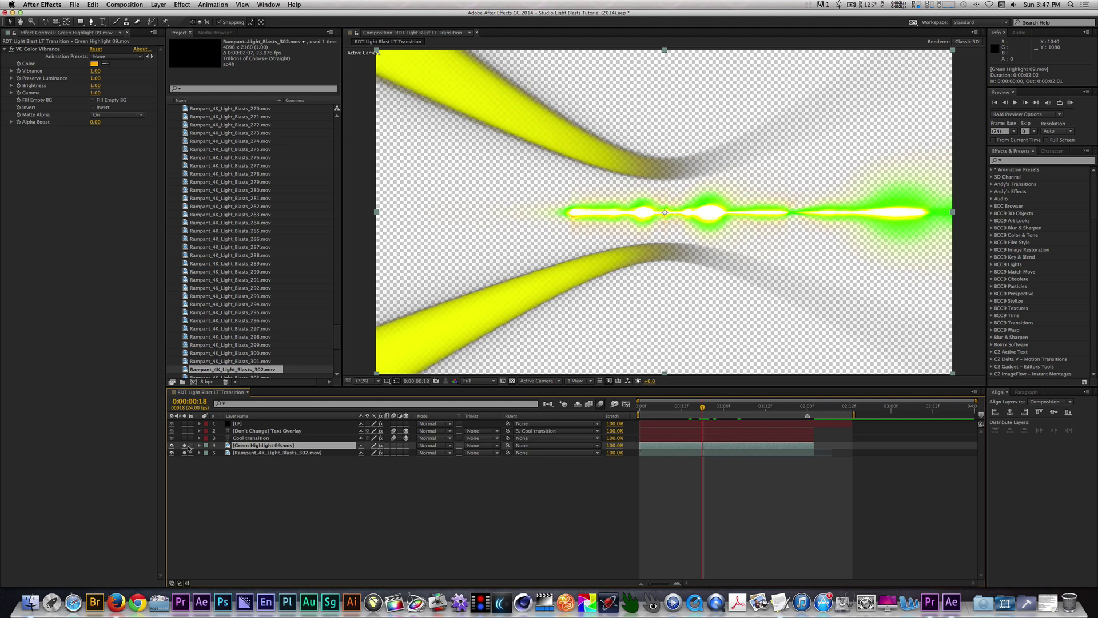
{"action": "left_click", "coordinate": [98, 50]}
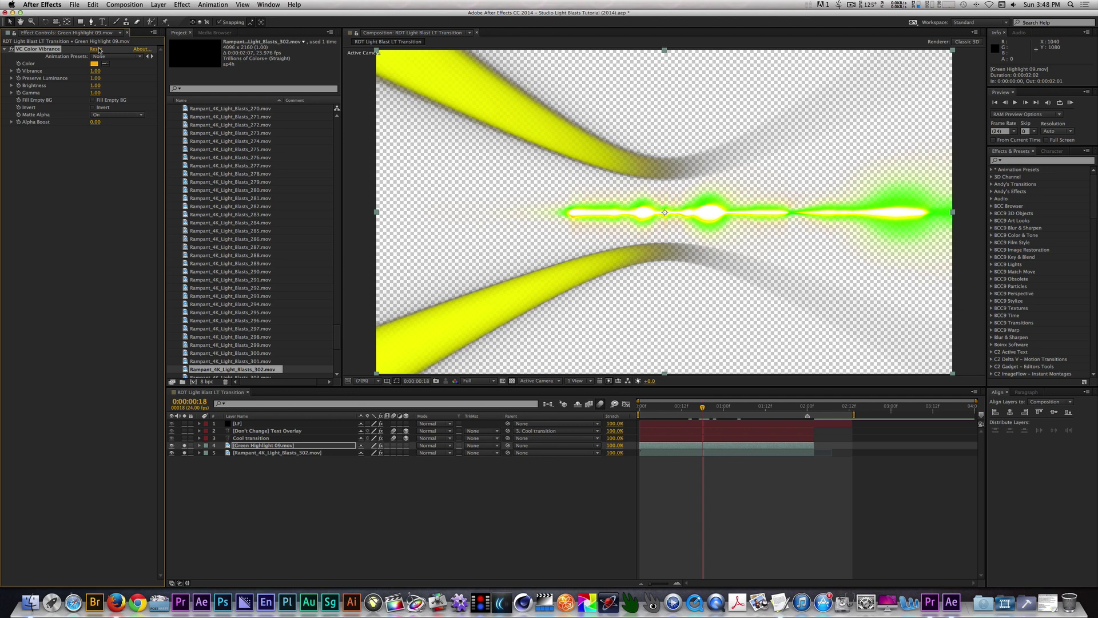
Solo the Cool transition text layer without the transparency grid and inspect its gradient ramp and light sweep effects
{"action": "left_click", "coordinate": [184, 439]}
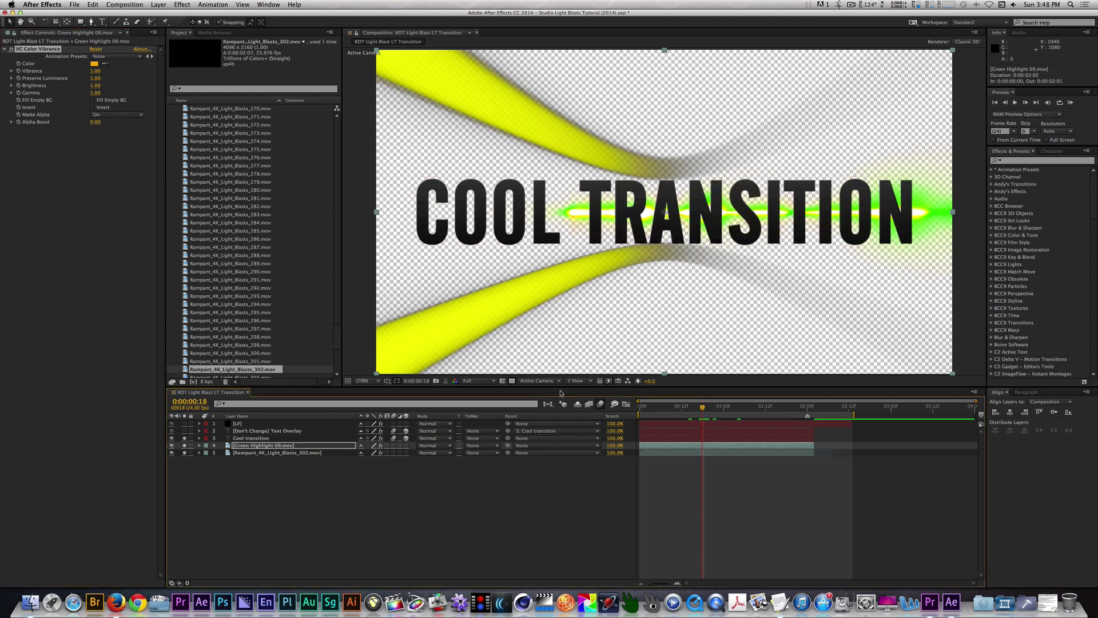
{"action": "left_click", "coordinate": [512, 381]}
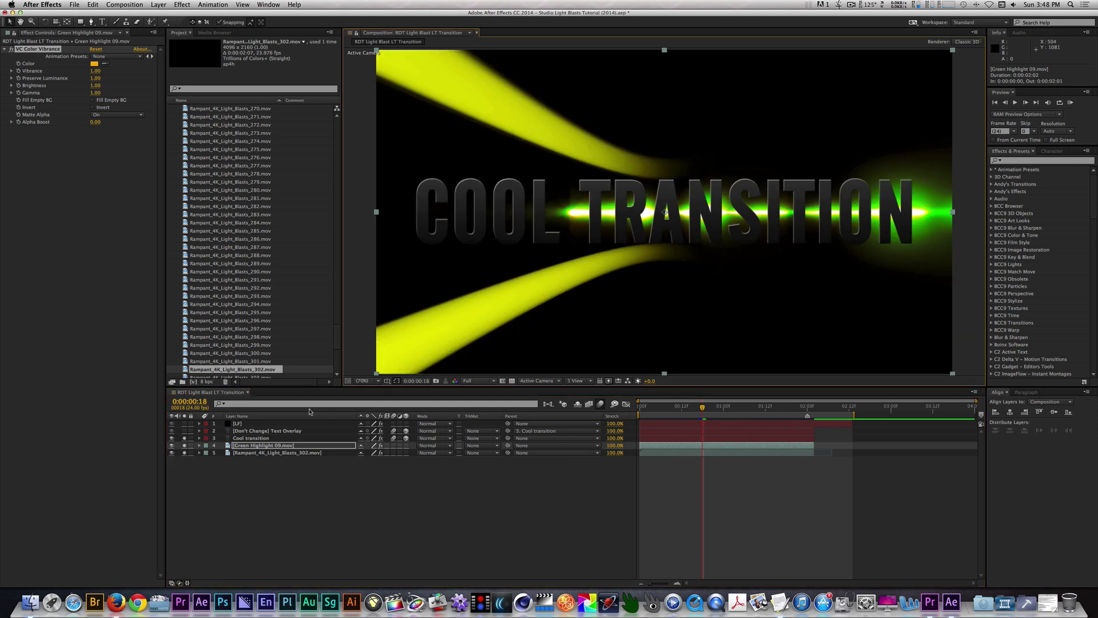
{"action": "left_click", "coordinate": [255, 438]}
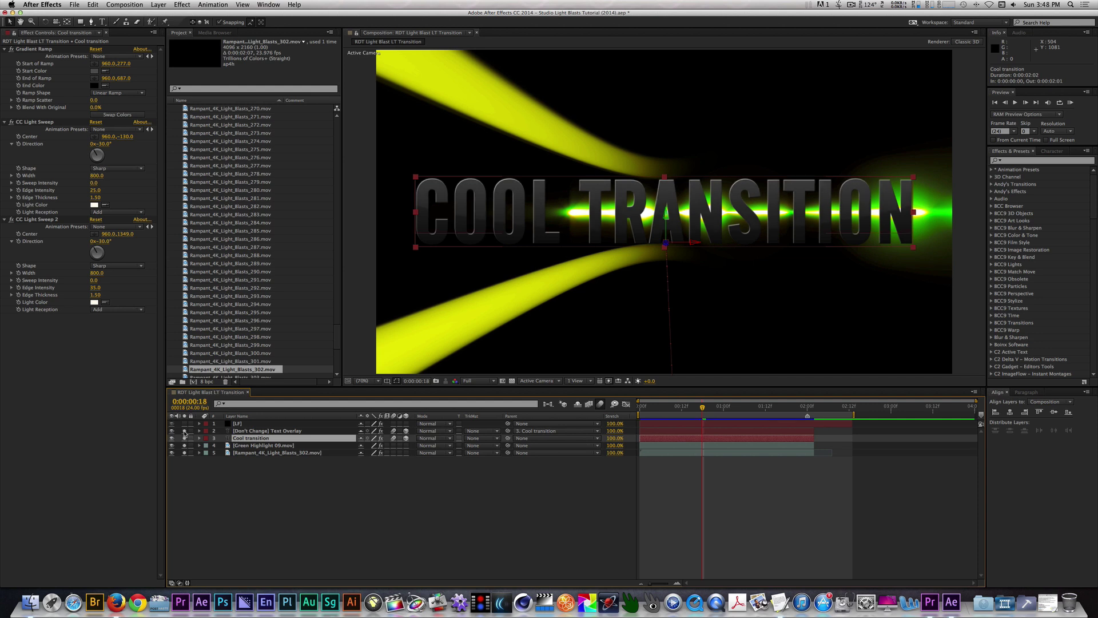
Reveal the Source Text expression on the [Don't Change] Text Overlay layer
{"action": "left_click", "coordinate": [266, 431]}
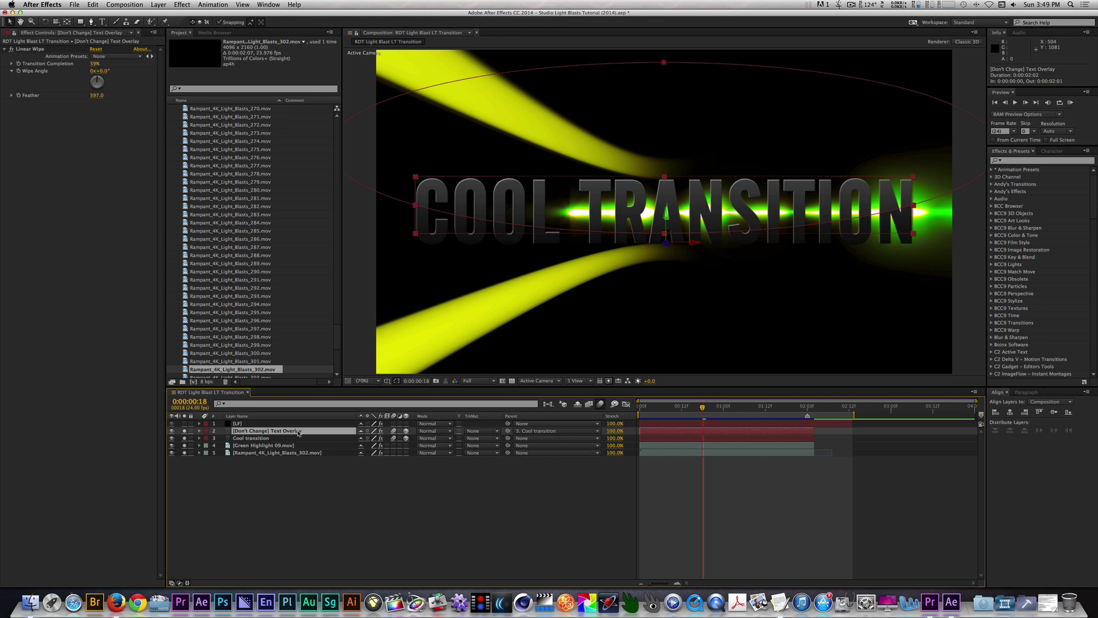
{"action": "key", "text": "e"}
{"action": "key", "text": "e"}
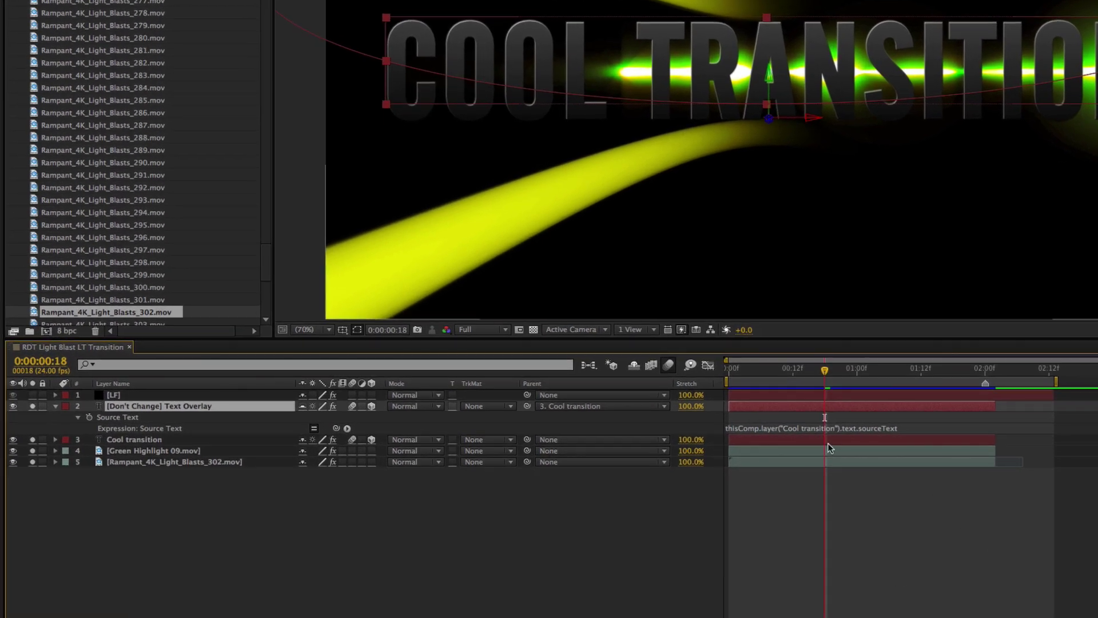
Examine the Source Text property of the Cool transition layer that the overlay is linked to, and collapse both text layers
{"action": "left_click", "coordinate": [127, 442]}
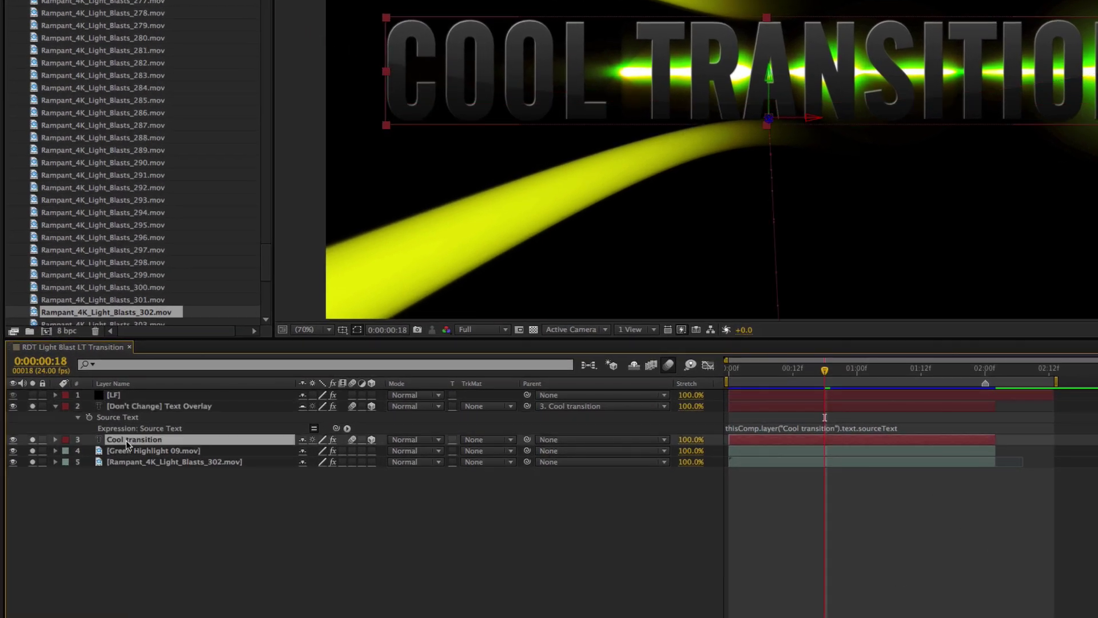
{"action": "key", "text": "e"}
{"action": "key", "text": "e"}
{"action": "key", "text": "ctrl+grave"}
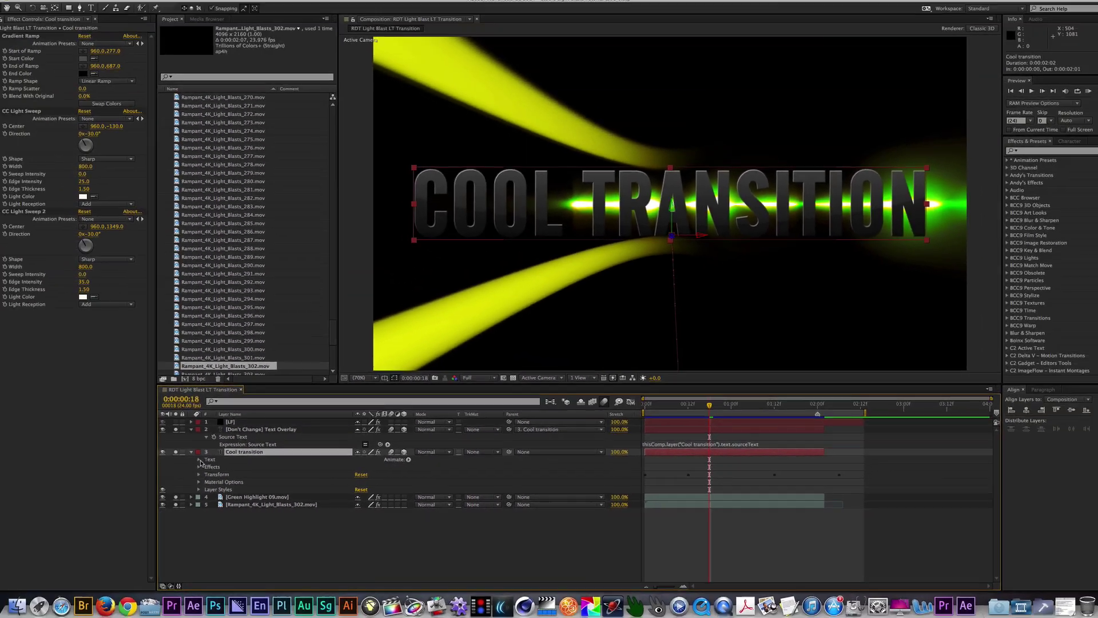
{"action": "left_click", "coordinate": [67, 451]}
{"action": "left_click", "coordinate": [236, 468]}
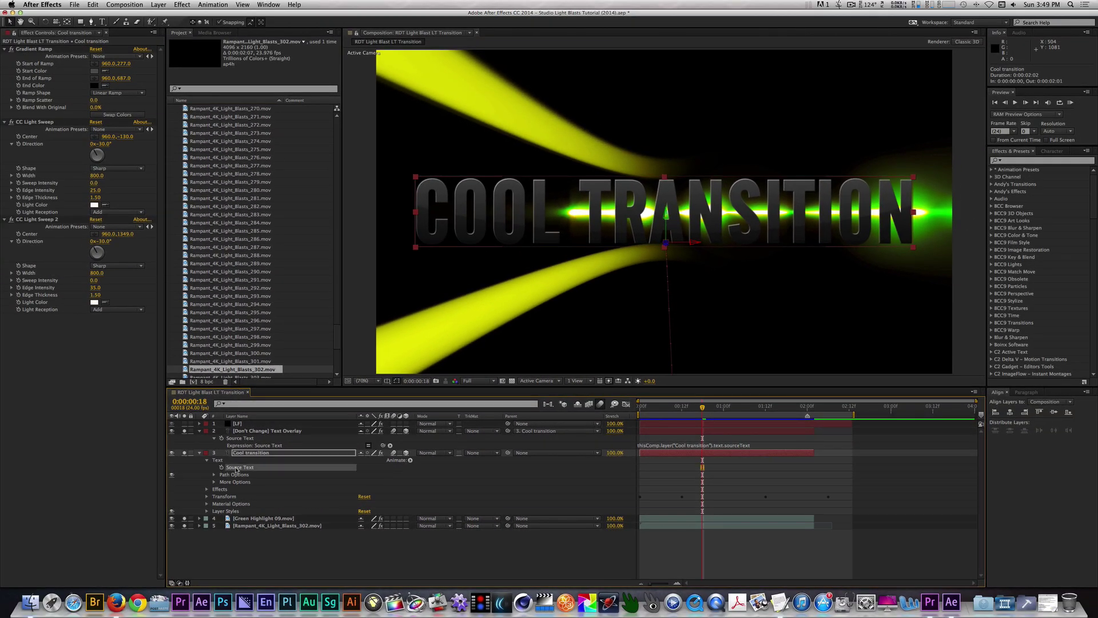
{"action": "key", "text": "ctrl+grave"}
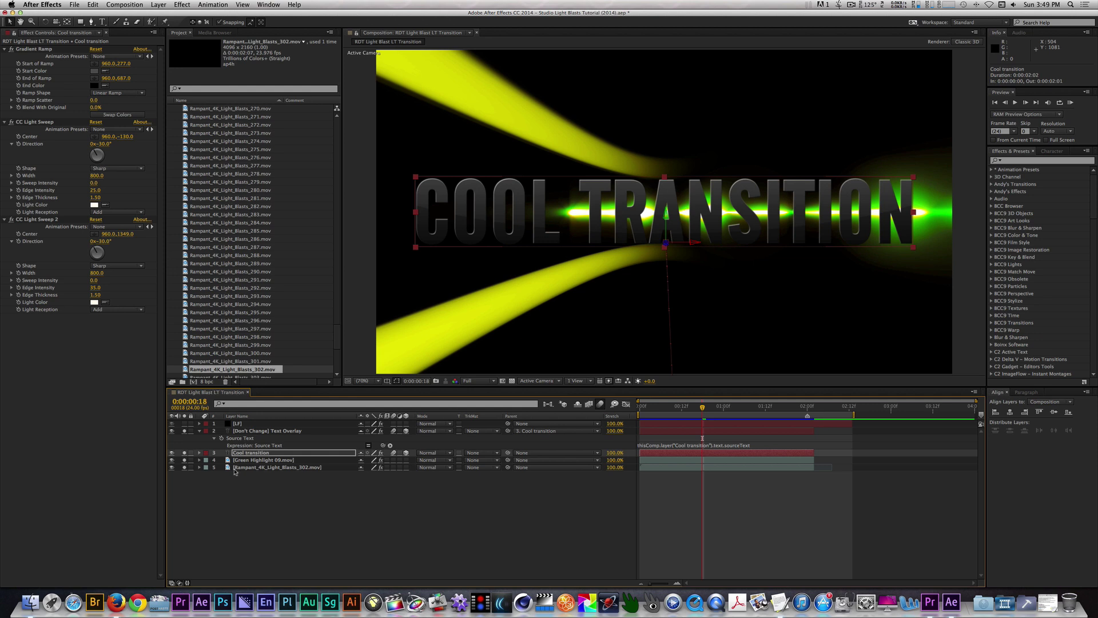
{"action": "left_click", "coordinate": [200, 431]}
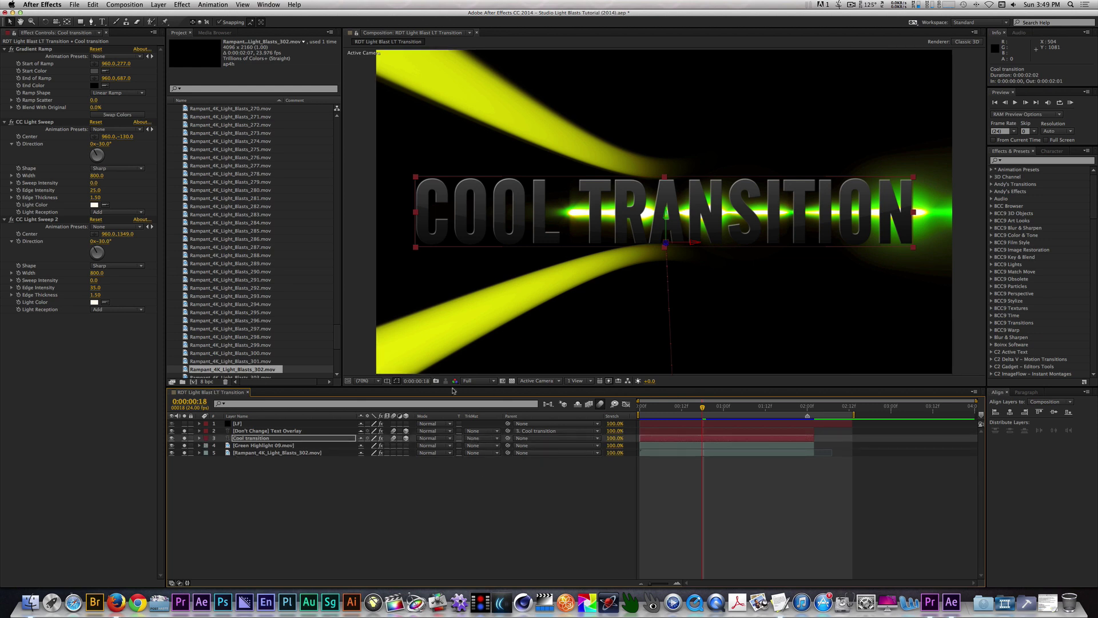
Show the transparency grid again and scrub through the end of the text animation with the LF flare layer soloed
{"action": "left_click", "coordinate": [512, 385]}
{"action": "left_click", "coordinate": [512, 381]}
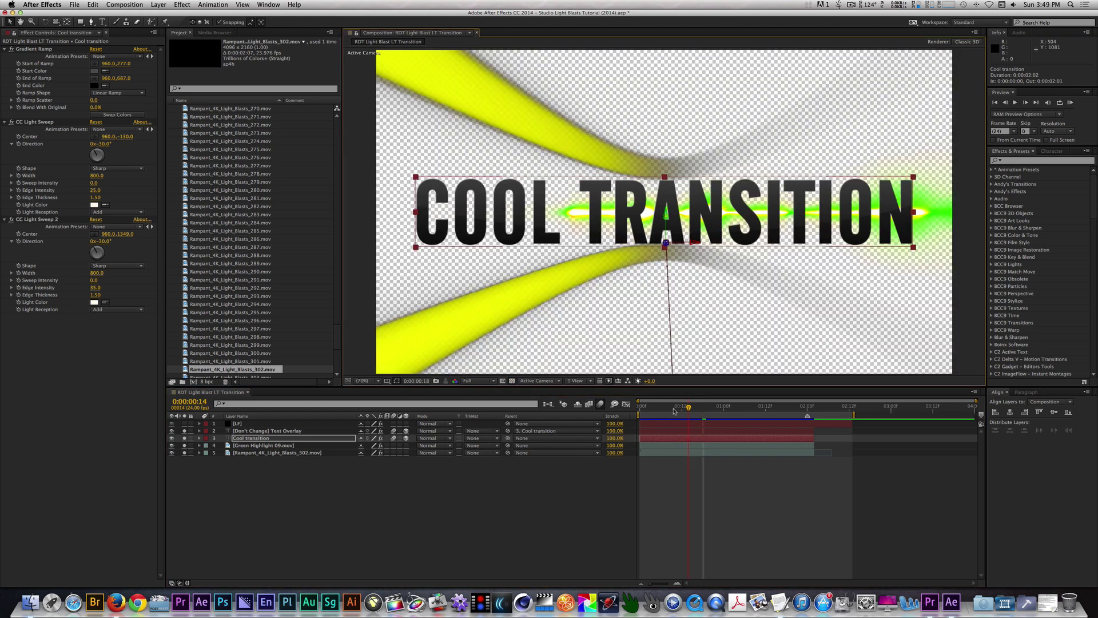
{"action": "left_click_drag", "start_coordinate": [666, 409], "coordinate": [796, 430]}
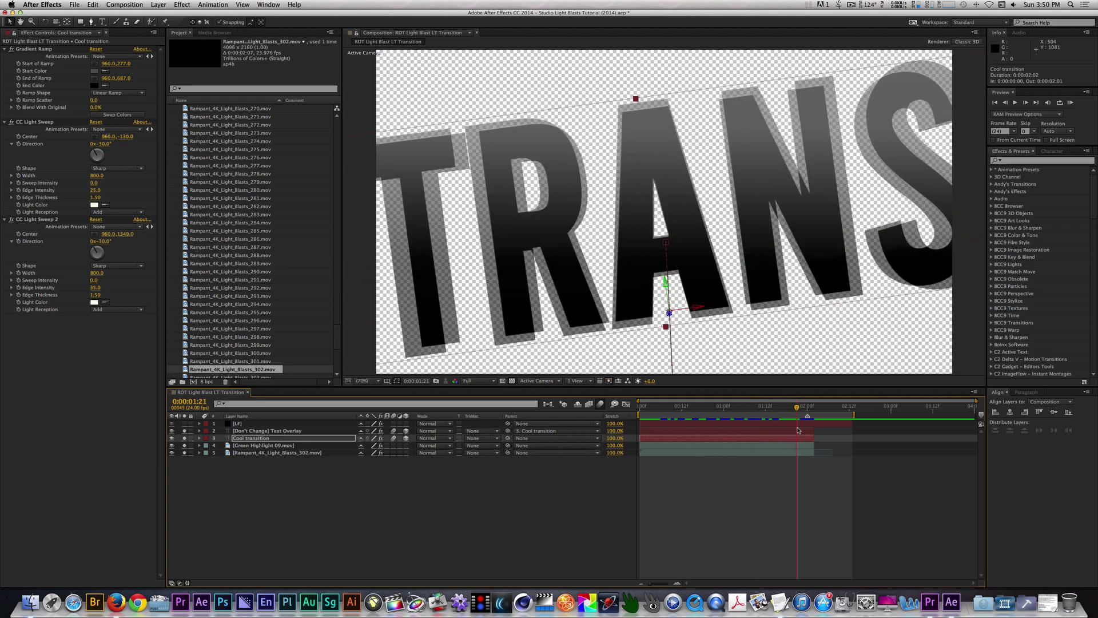
{"action": "left_click", "coordinate": [184, 424]}
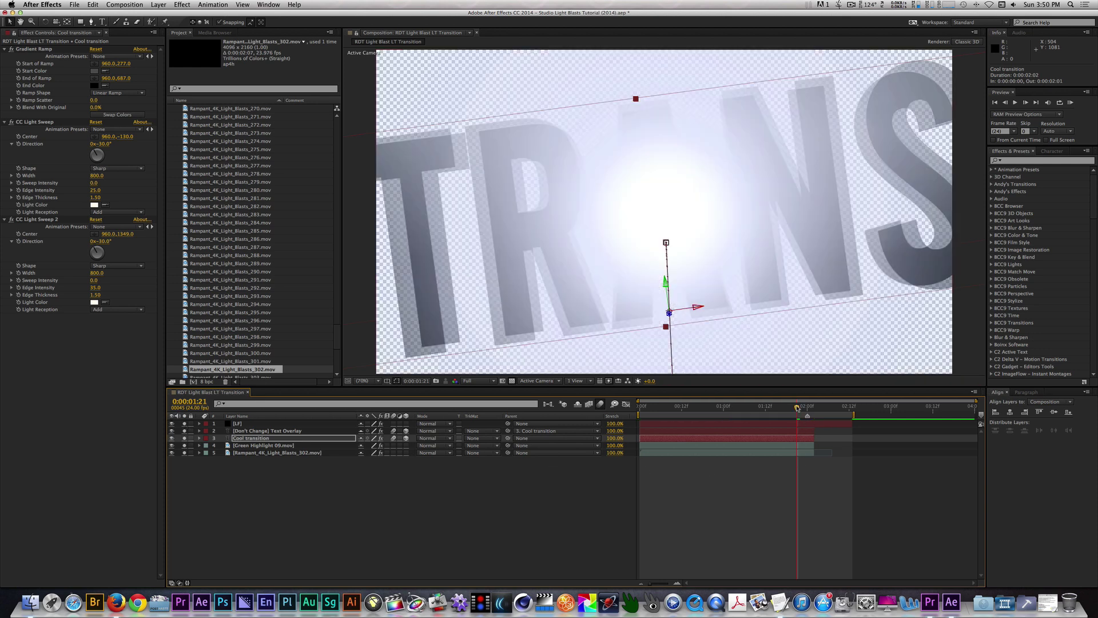
{"action": "left_click_drag", "start_coordinate": [797, 408], "coordinate": [842, 416]}
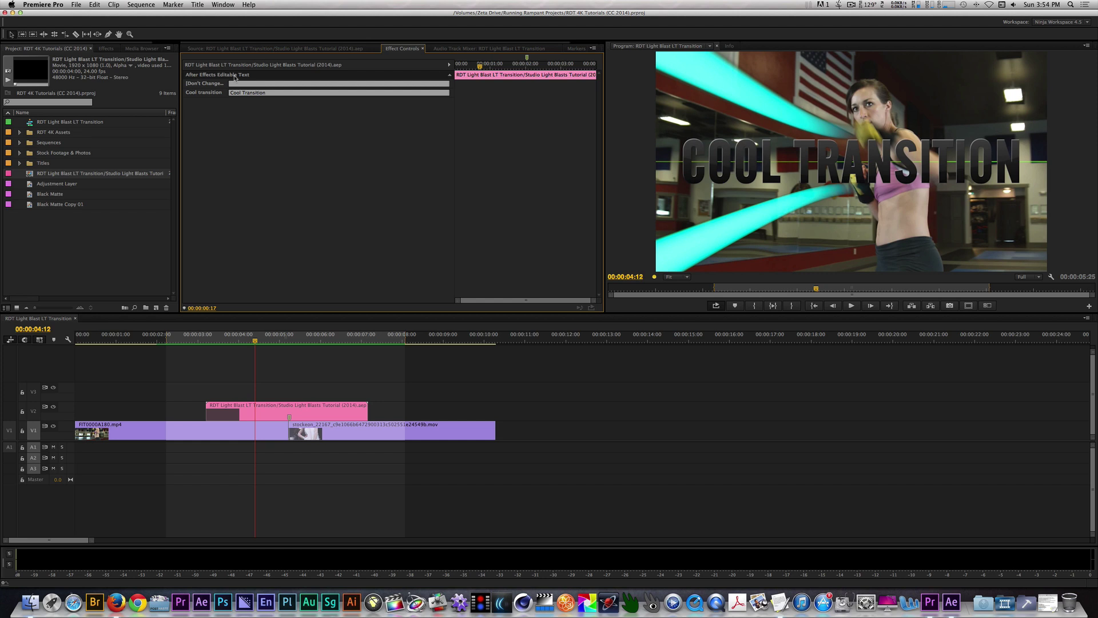
Switch to Premiere Pro and change the editable Cool transition text of the linked composition clip to "Rampant Design"
{"action": "left_click", "coordinate": [294, 93]}
{"action": "type", "text": "Rampant Design"}
{"action": "left_click", "coordinate": [360, 173]}
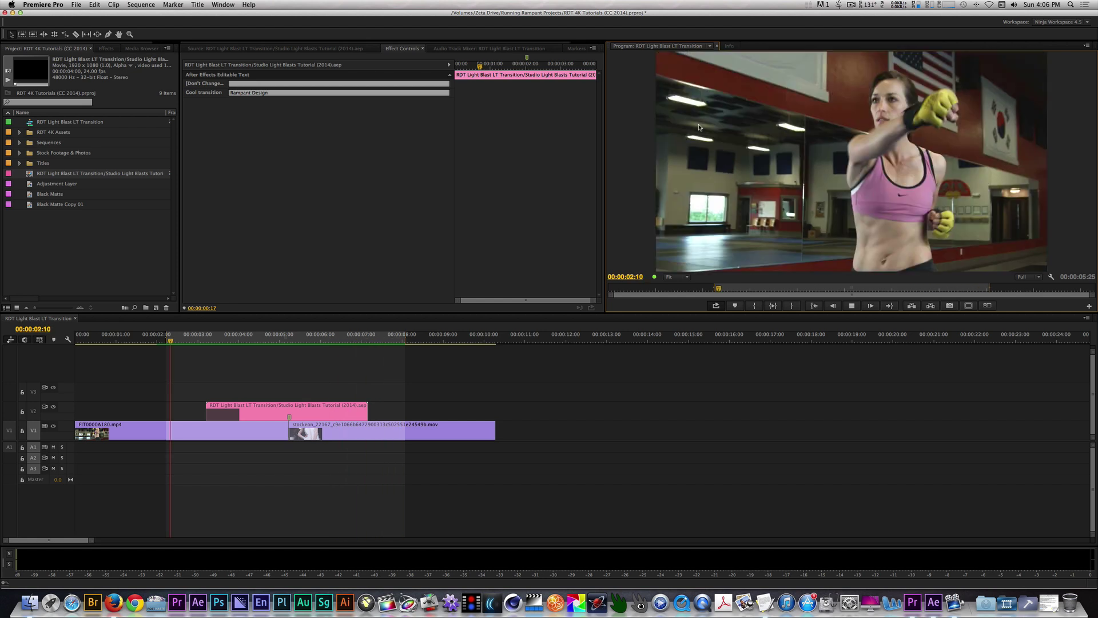
Preview the edited text transition and play the RDT Light Blast 2 Up Video Display sequence full screen
{"action": "key", "text": "space"}
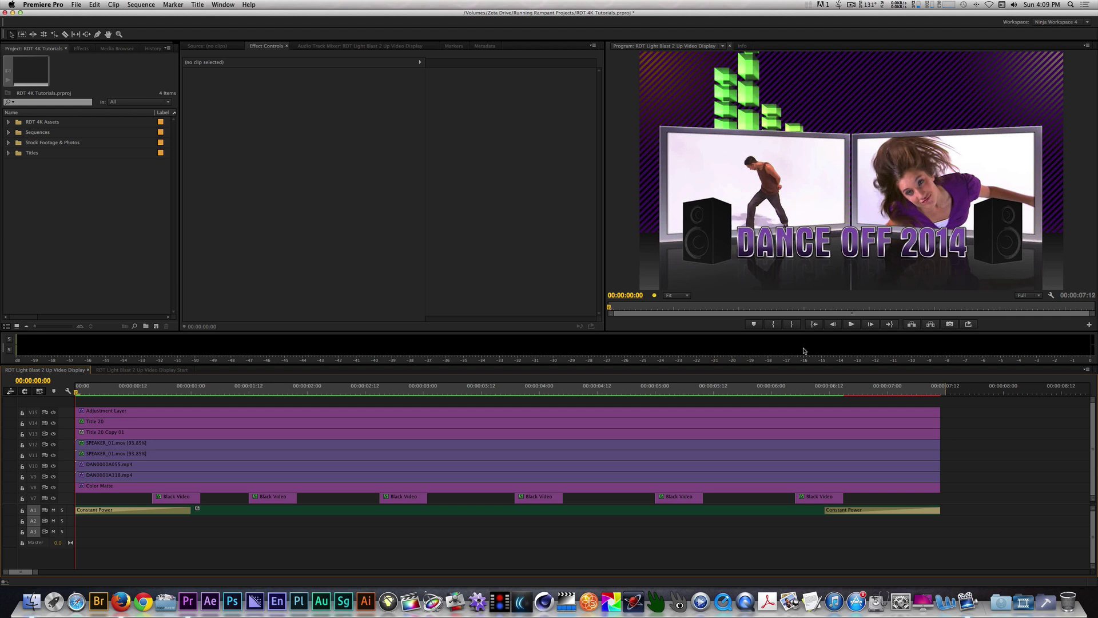
{"action": "key", "text": "ctrl+grave"}
{"action": "key", "text": "space"}
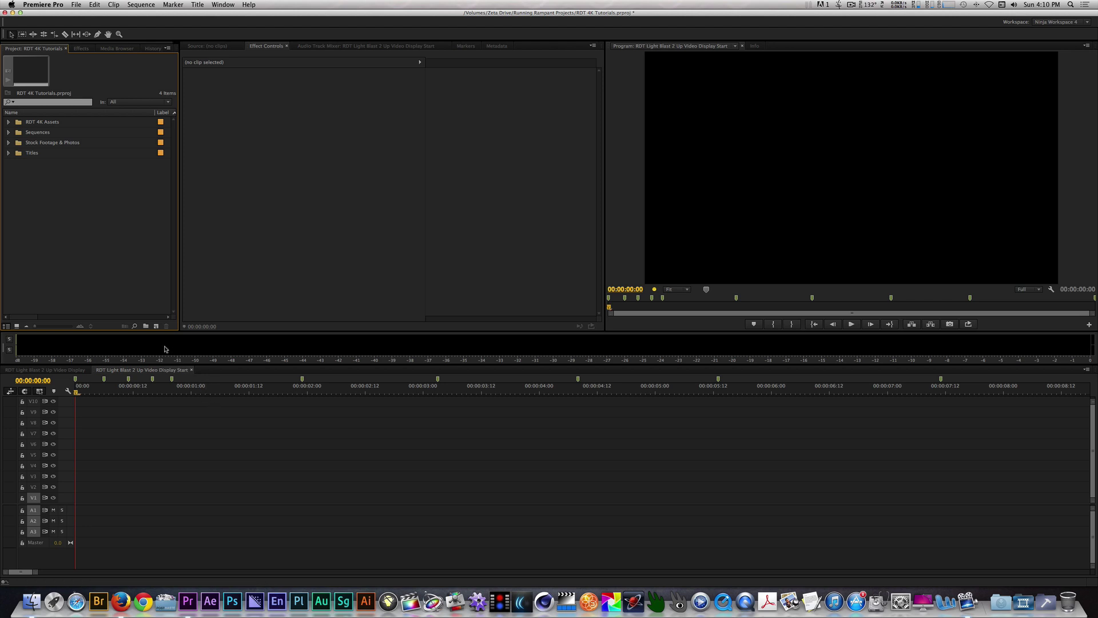
Create a red 1920 x 1080 color matte at 24 fps with square pixels, named "Color Matte BG Piece 1"
{"action": "left_click", "coordinate": [156, 326]}
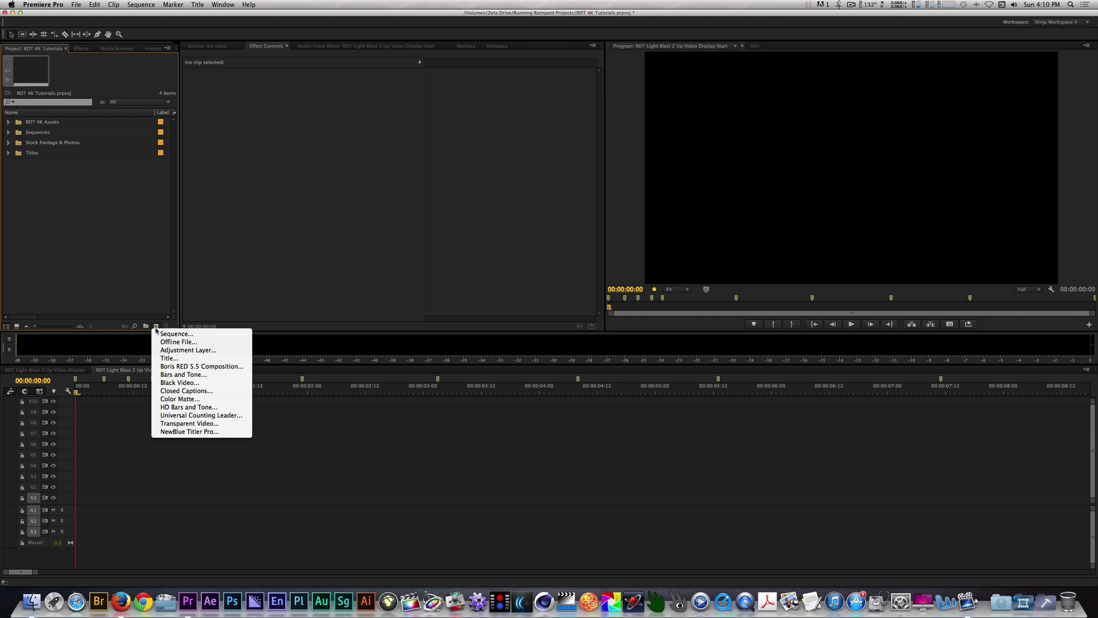
{"action": "left_click", "coordinate": [177, 399]}
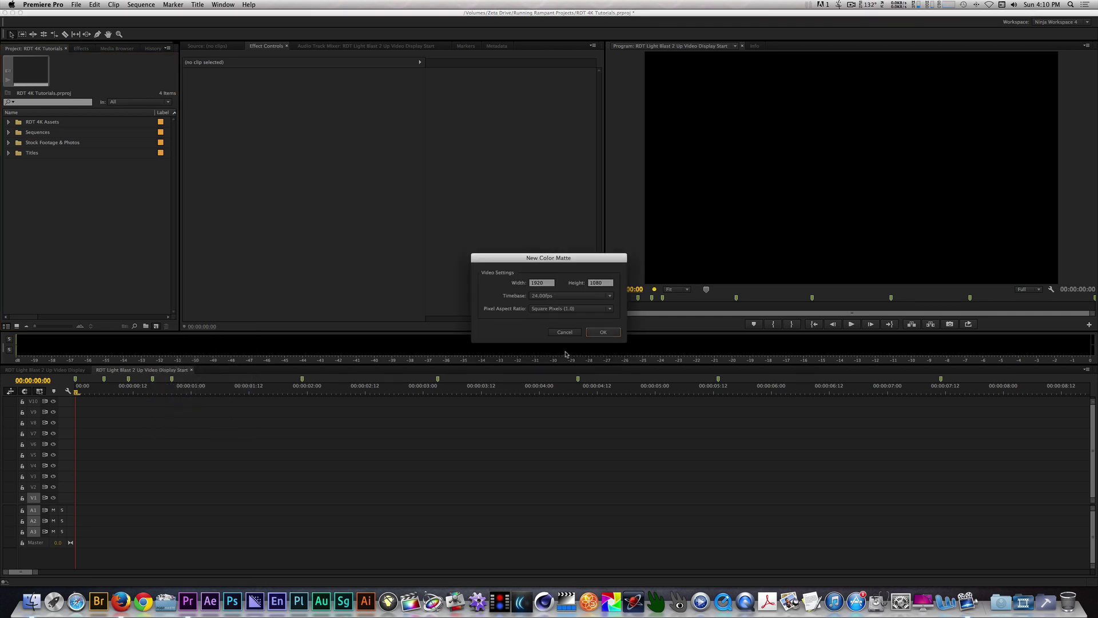
{"action": "left_click", "coordinate": [603, 333]}
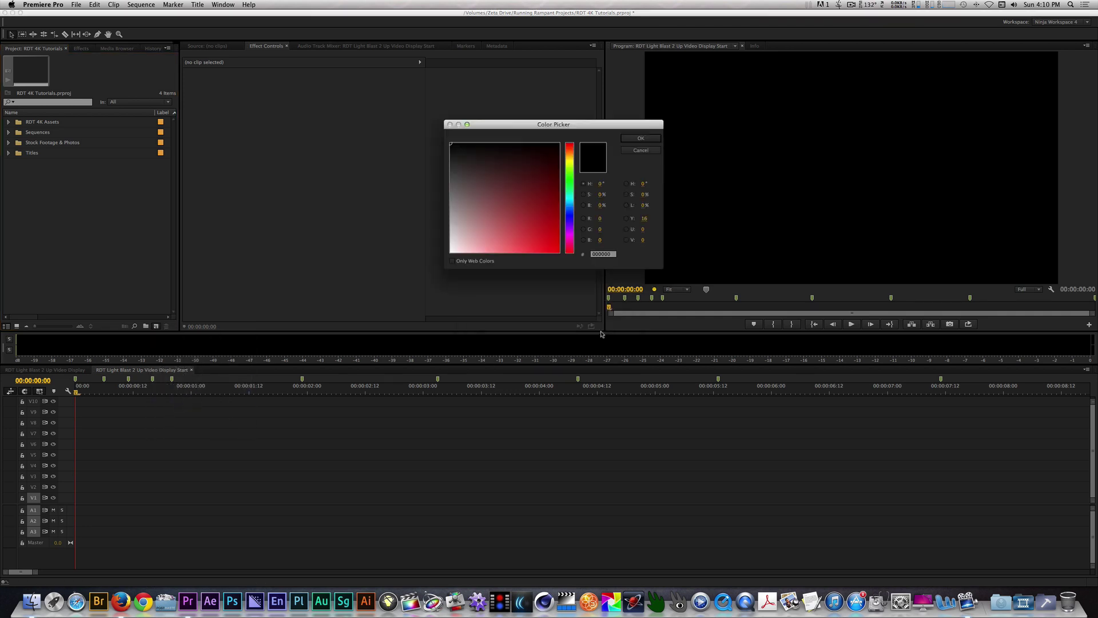
{"action": "left_click", "coordinate": [514, 223]}
{"action": "key", "text": "Return"}
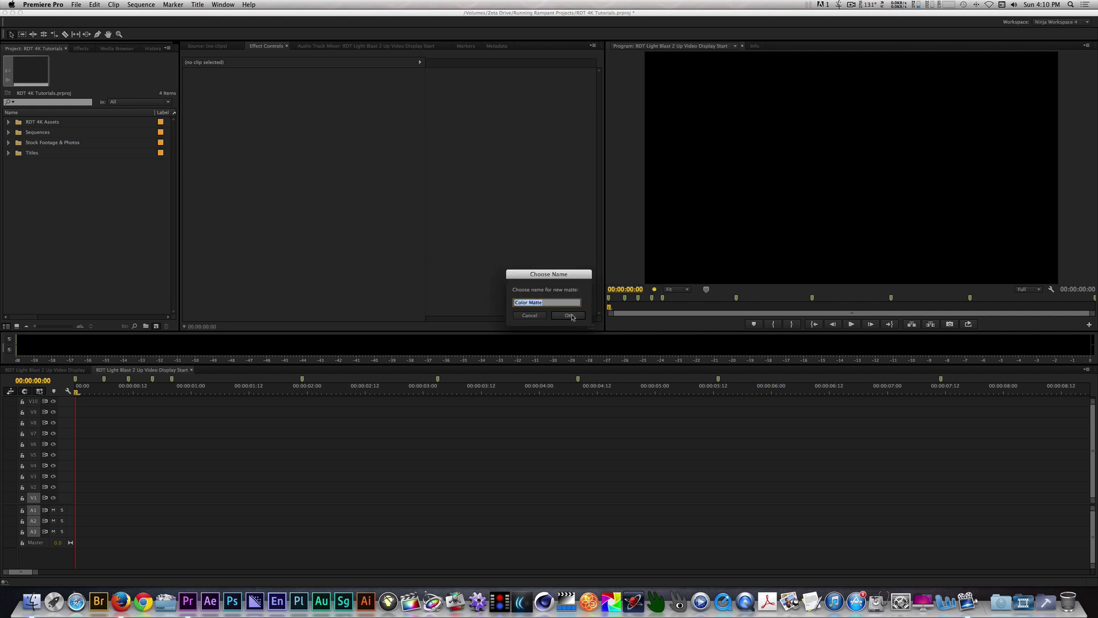
{"action": "key", "text": "Right"}
{"action": "type", "text": "BG Piece 1"}
{"action": "key", "text": "Return"}
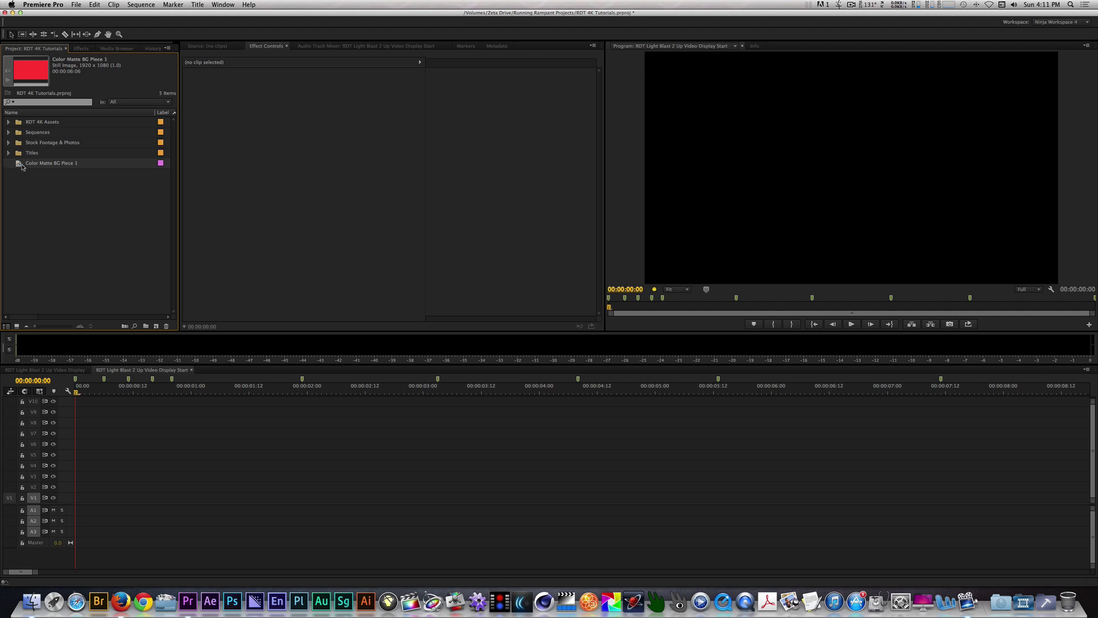
Place Color Matte BG Piece 1 at the start of track V1 and extend its end to the last sequence marker
{"action": "left_click_drag", "start_coordinate": [20, 165], "coordinate": [77, 499]}
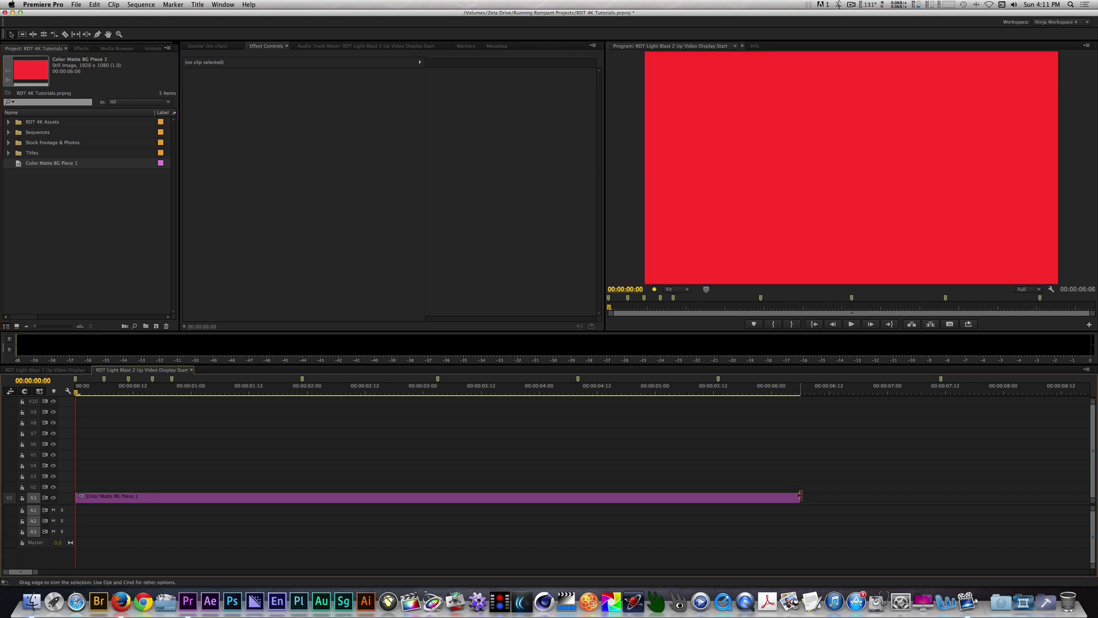
{"action": "left_click_drag", "start_coordinate": [799, 496], "coordinate": [939, 500]}
Apply the Ramp video effect to the Color Matte BG Piece 1 clip on track V1
{"action": "left_click", "coordinate": [104, 497]}
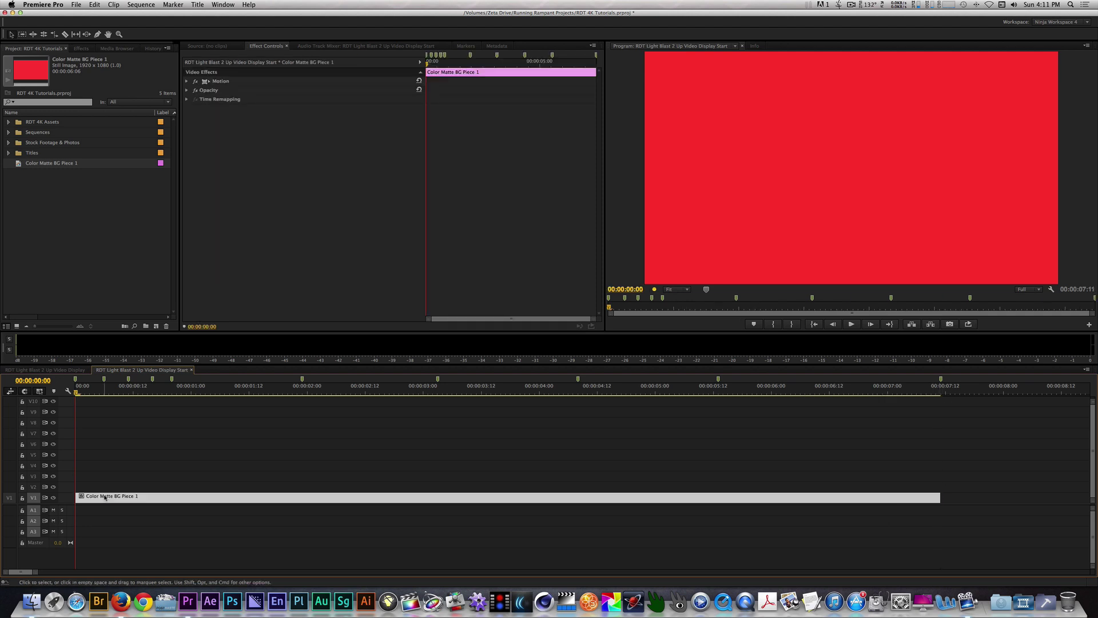
{"action": "left_click", "coordinate": [80, 49]}
{"action": "left_click", "coordinate": [59, 59]}
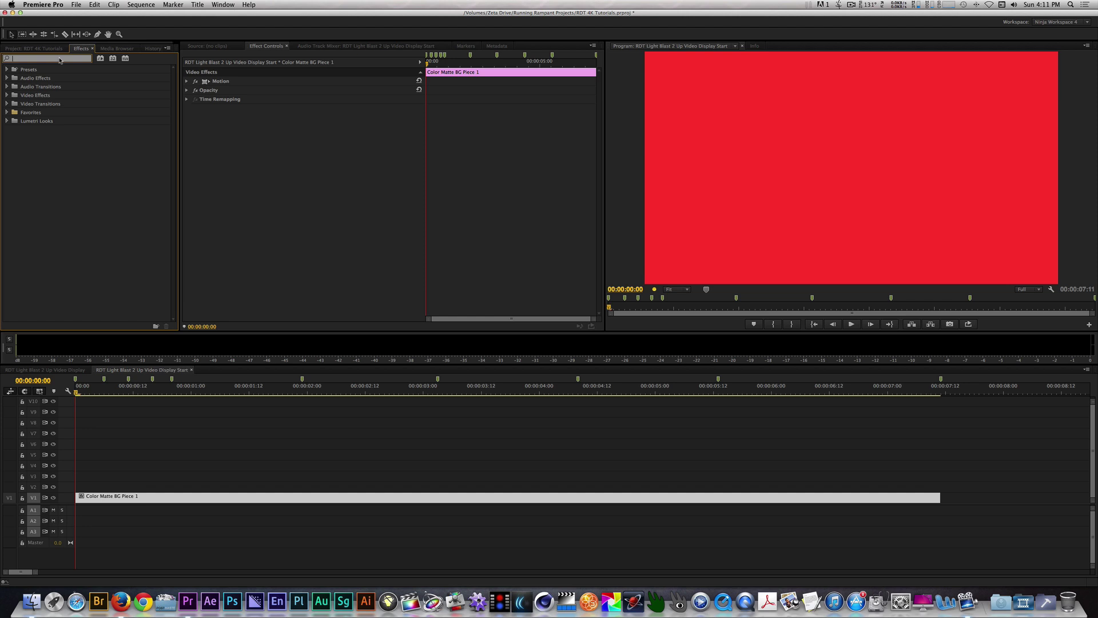
{"action": "type", "text": "ramp"}
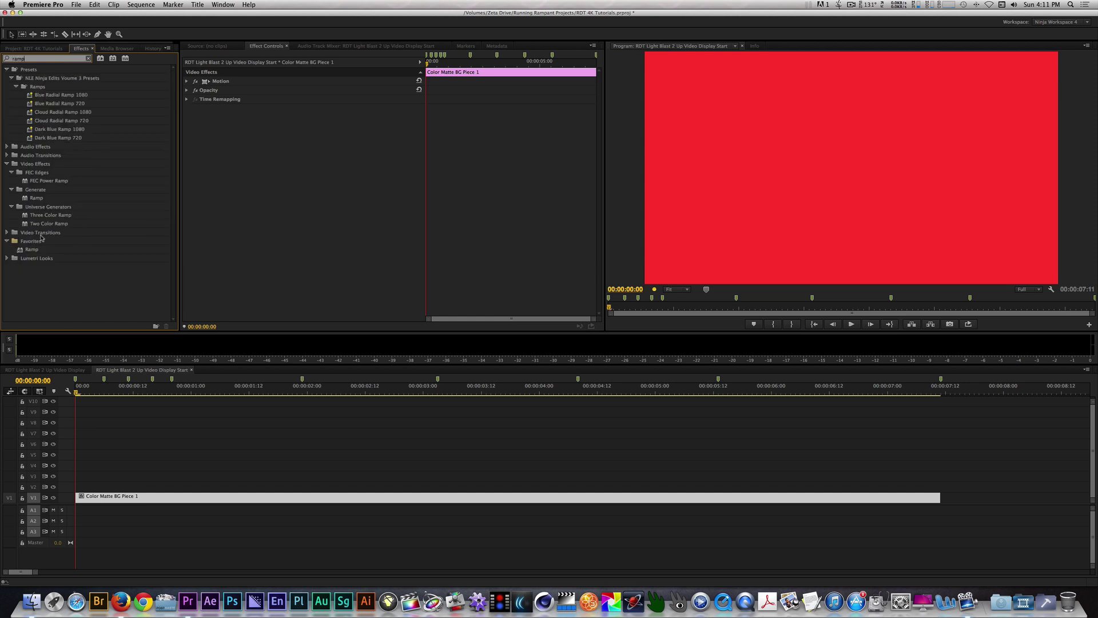
{"action": "left_click", "coordinate": [20, 251]}
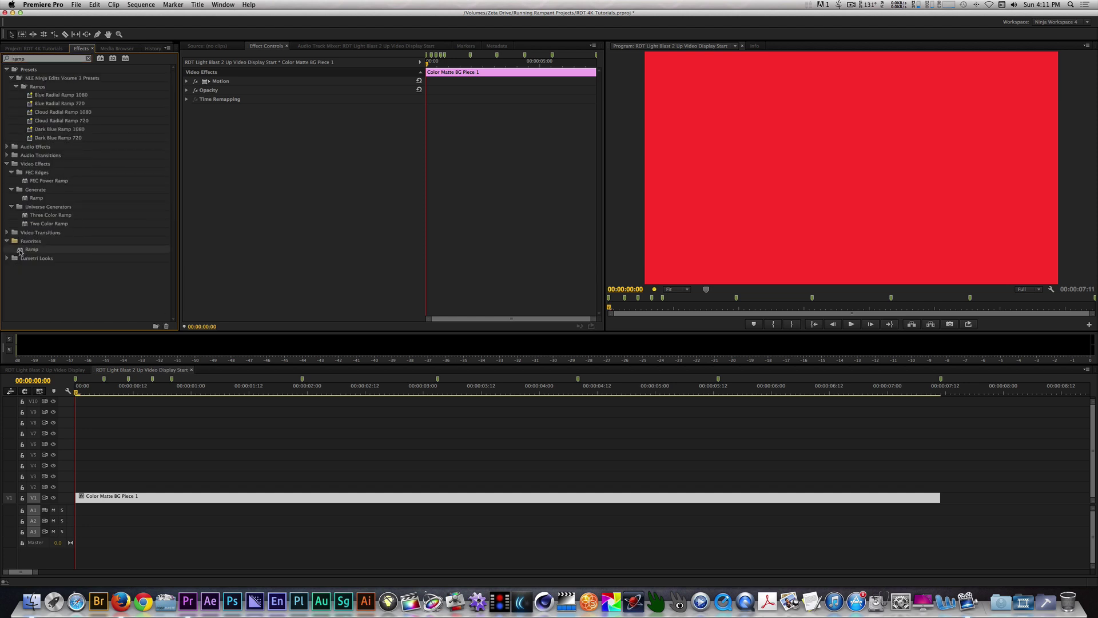
{"action": "double_click", "coordinate": [20, 252]}
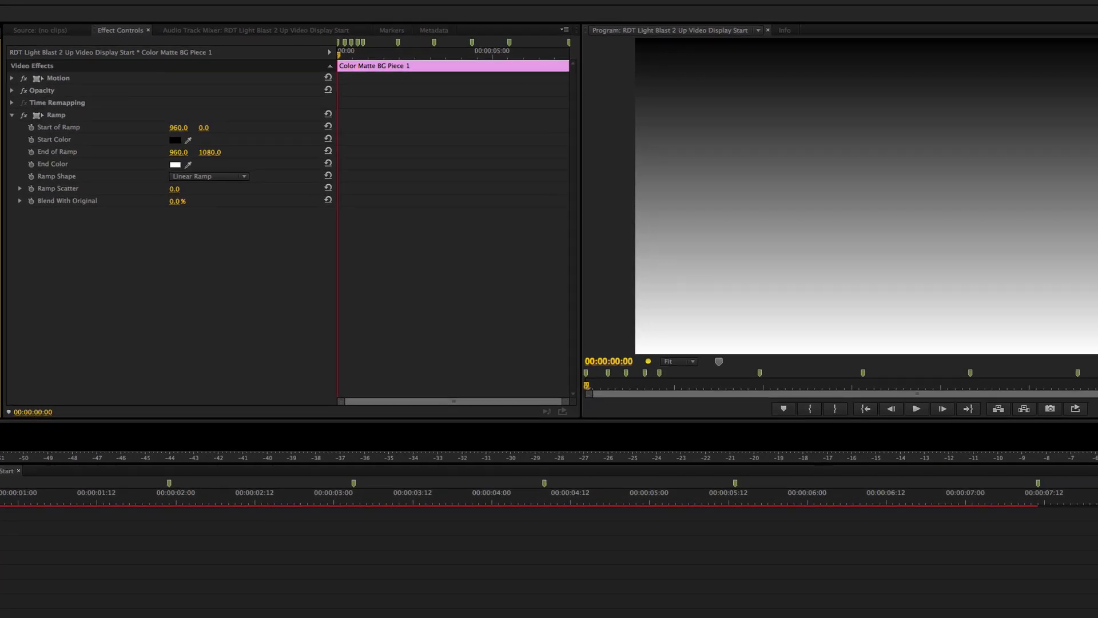
Set the Ramp's end color to 4D4D4D and move the vertical Start of Ramp position to 737
{"action": "left_click", "coordinate": [175, 165]}
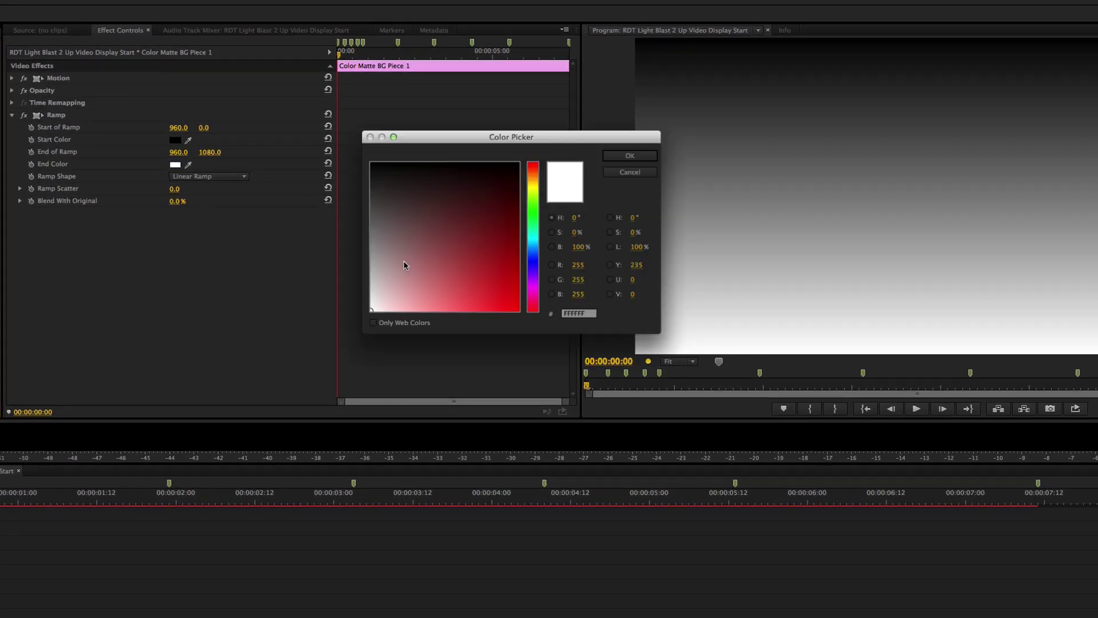
{"action": "left_click_drag", "start_coordinate": [405, 264], "coordinate": [338, 238]}
{"action": "left_click", "coordinate": [592, 314]}
{"action": "type", "text": "4d4d4d"}
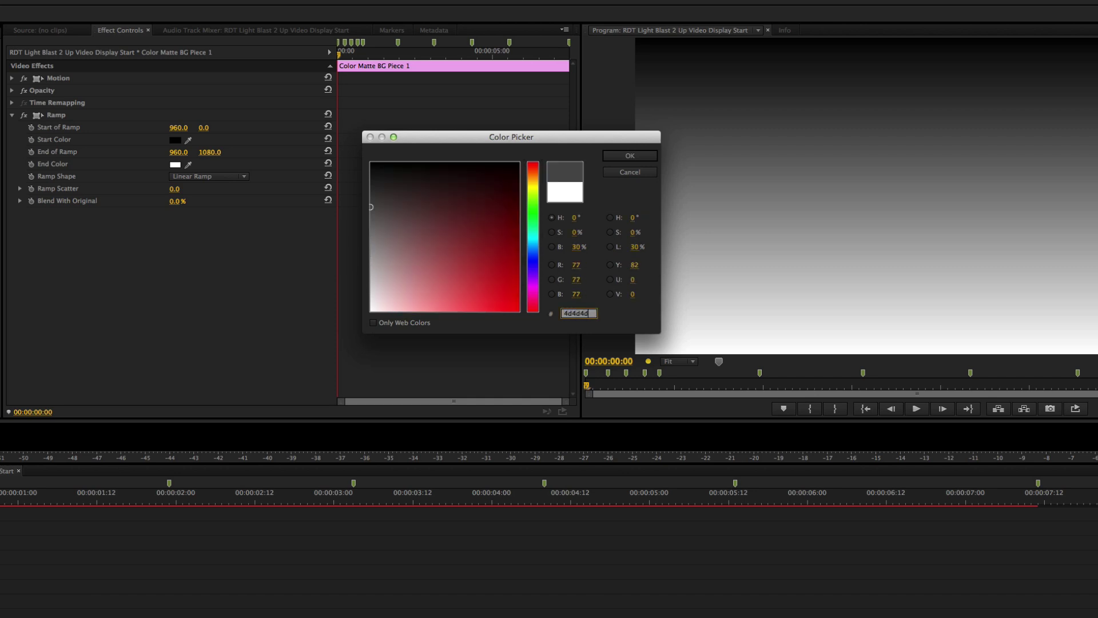
{"action": "key", "text": "Return"}
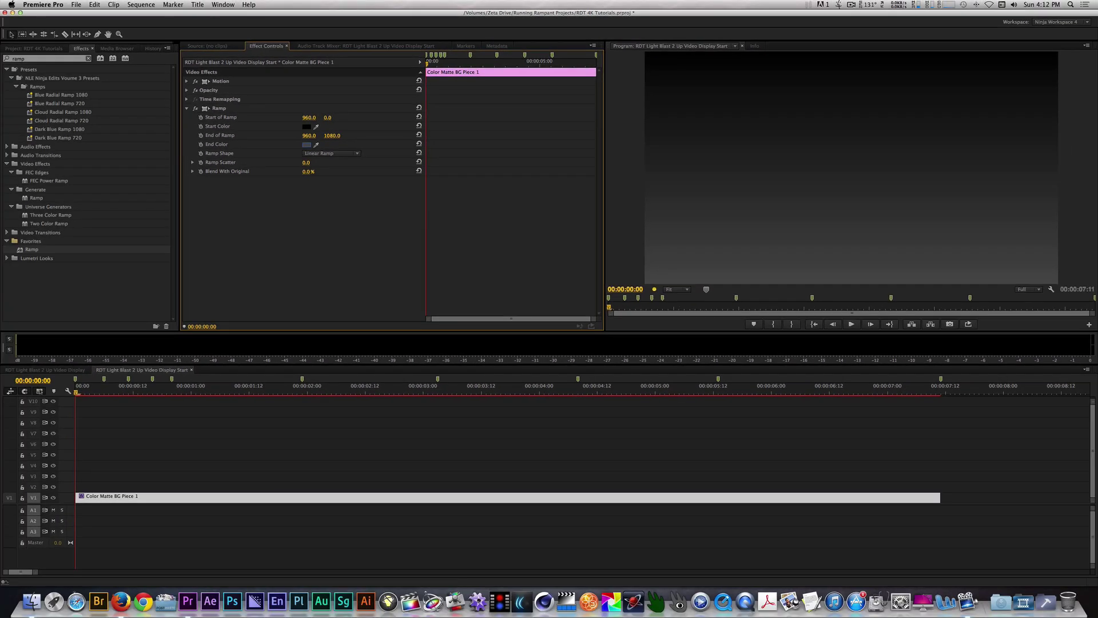
{"action": "left_click_drag", "start_coordinate": [327, 117], "coordinate": [384, 117]}
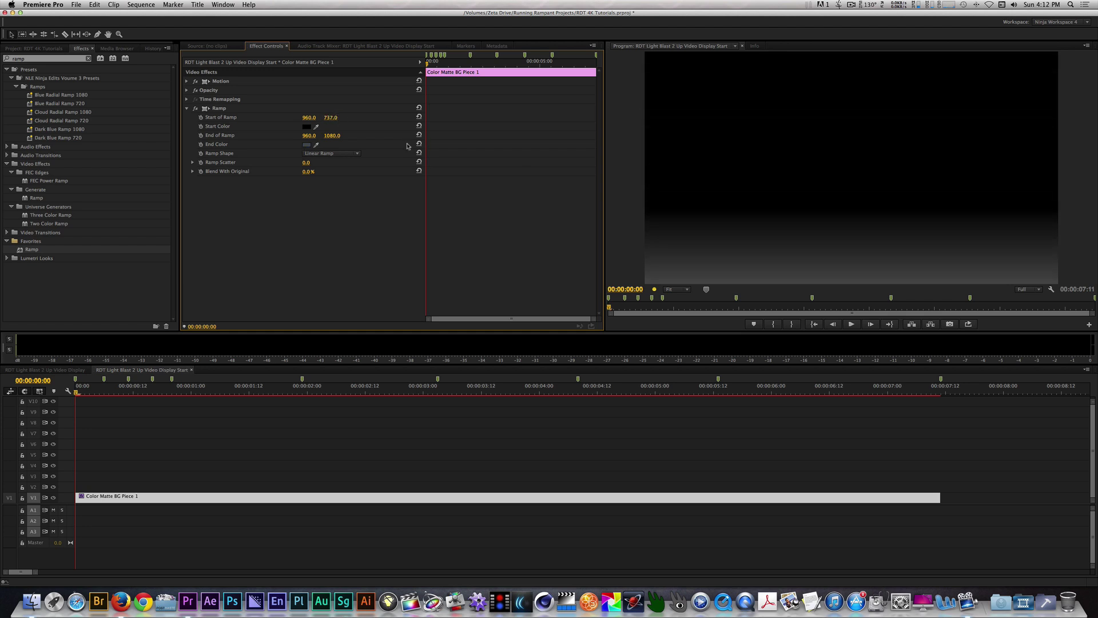
{"action": "left_click_drag", "start_coordinate": [329, 136], "coordinate": [344, 136]}
Add the Generate Circle effect to the Color Matte BG Piece 1 clip and set its radius to 38
{"action": "double_click", "coordinate": [33, 59]}
{"action": "type", "text": "circle"}
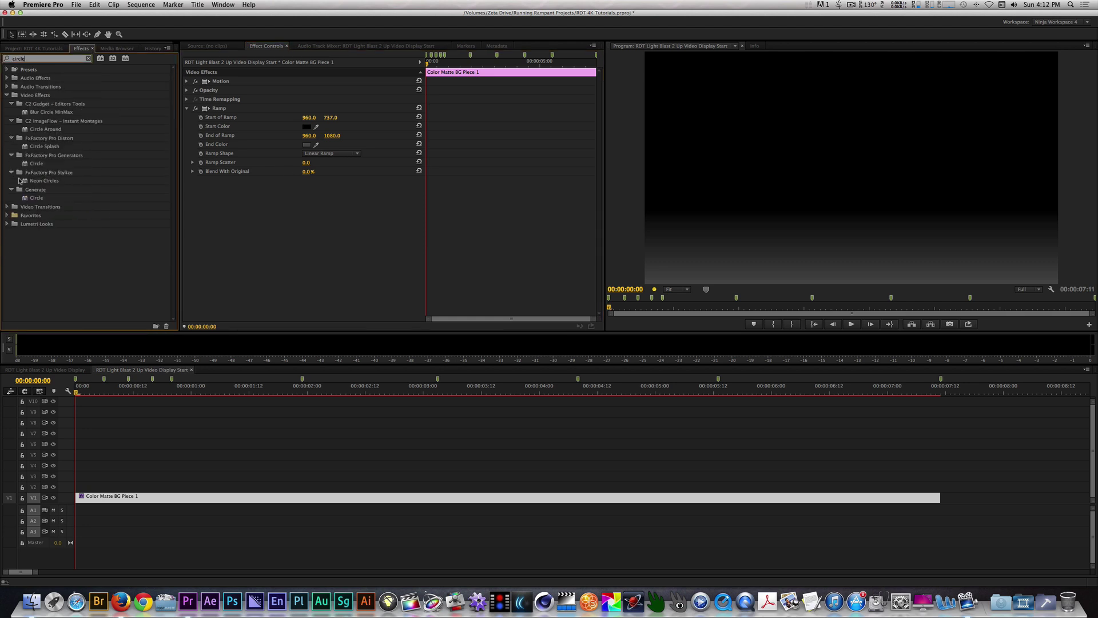
{"action": "double_click", "coordinate": [22, 197]}
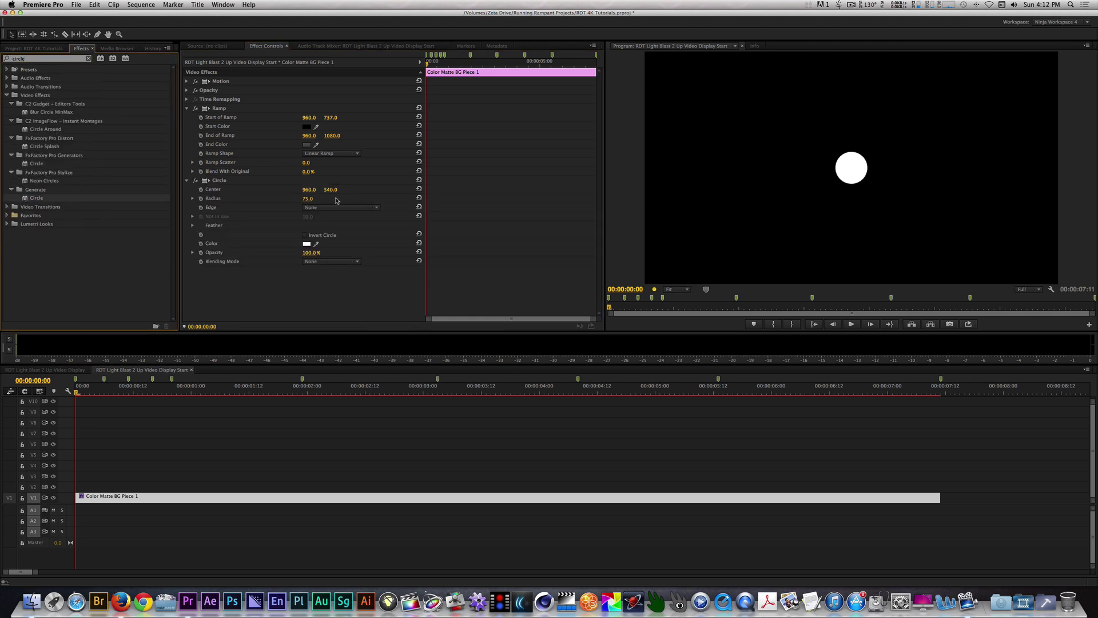
{"action": "left_click", "coordinate": [312, 198]}
{"action": "type", "text": "38"}
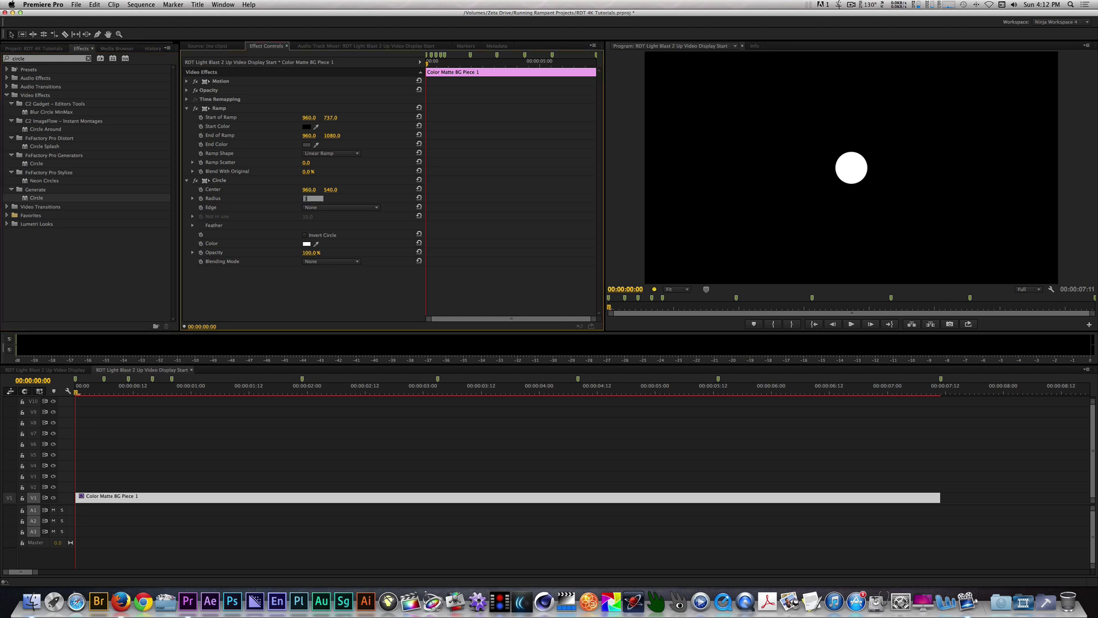
{"action": "key", "text": "Return"}
Set the Circle effect's center to 40.7, 34.9
{"action": "left_click", "coordinate": [310, 190]}
{"action": "type", "text": "40.7"}
{"action": "key", "text": "Return"}
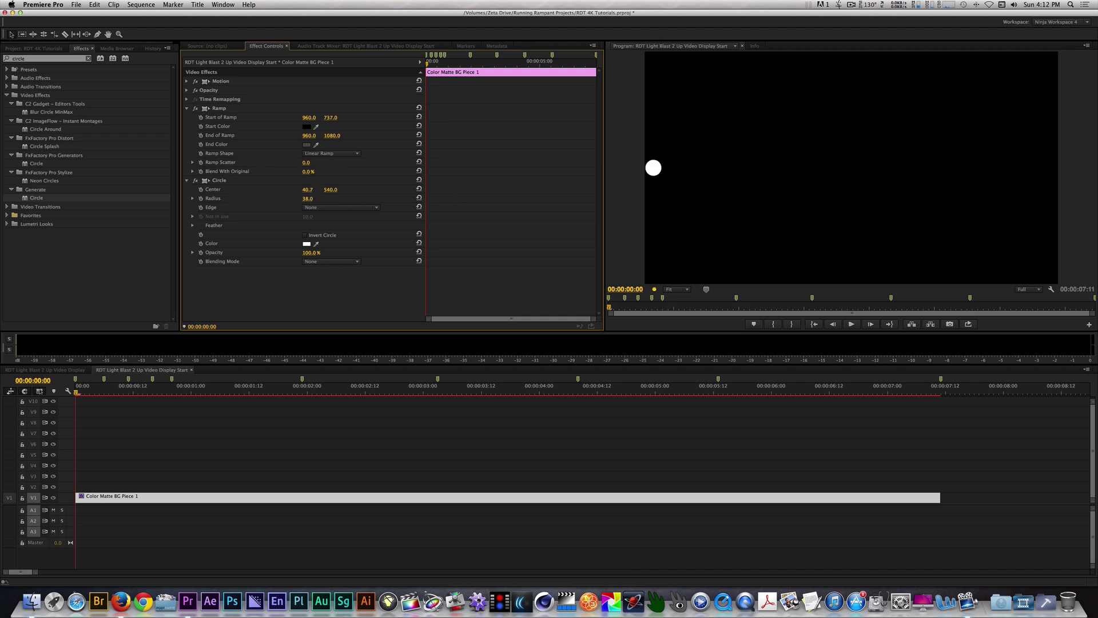
{"action": "left_click", "coordinate": [330, 191]}
{"action": "type", "text": "54.9"}
{"action": "key", "text": "Return"}
Set the Circle effect's blending mode to Normal and its Feather Outer Edge to 546
{"action": "left_click", "coordinate": [331, 262]}
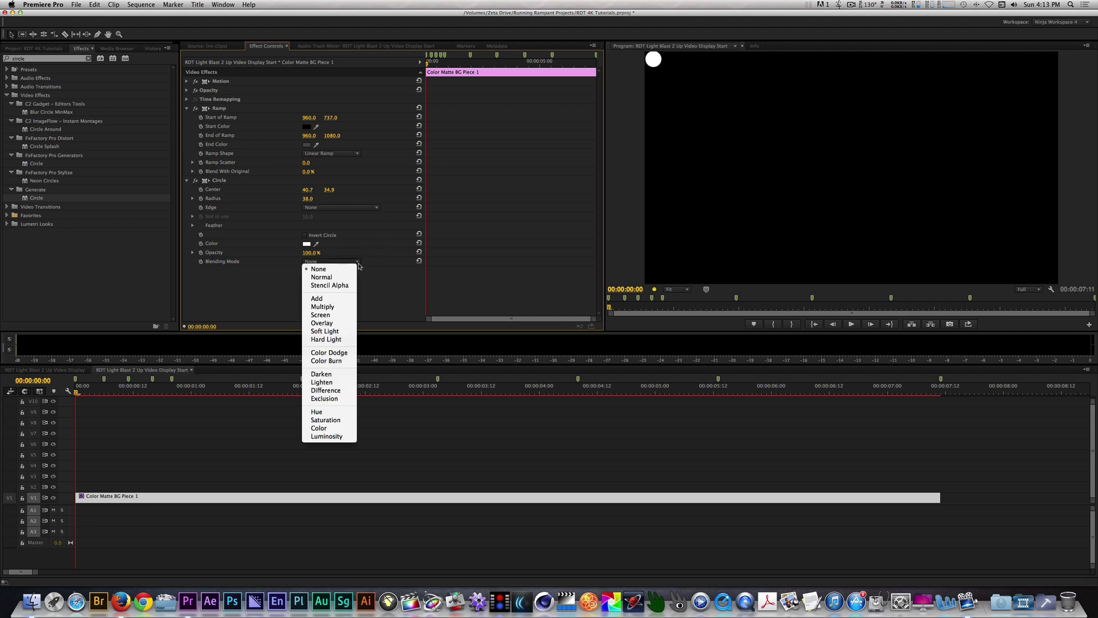
{"action": "left_click", "coordinate": [329, 278]}
{"action": "left_click", "coordinate": [193, 225]}
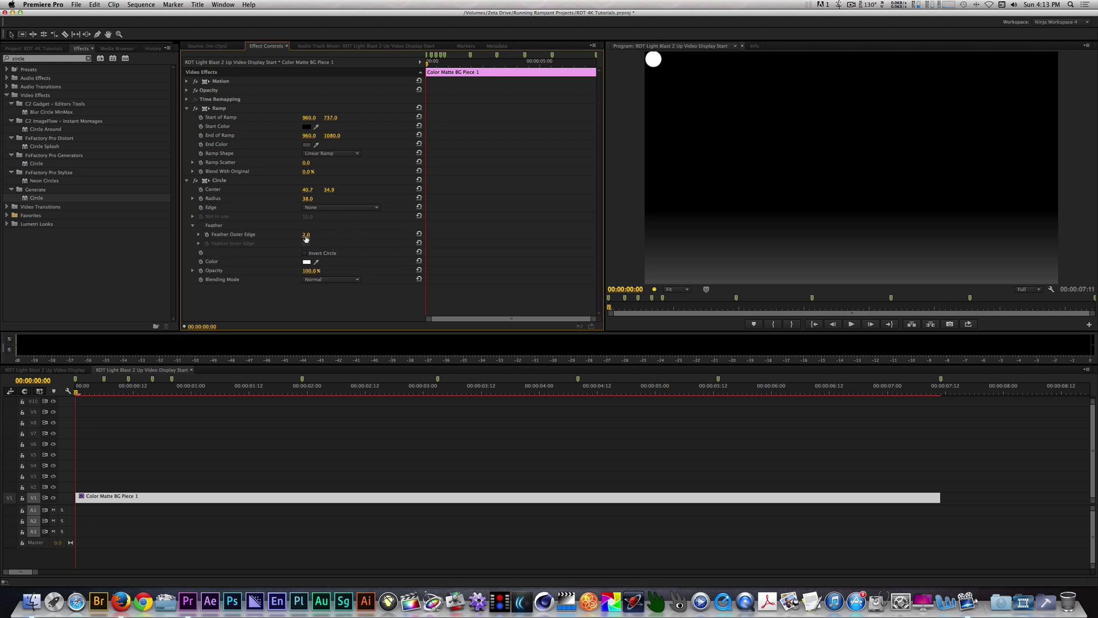
{"action": "left_click_drag", "start_coordinate": [307, 235], "coordinate": [421, 245]}
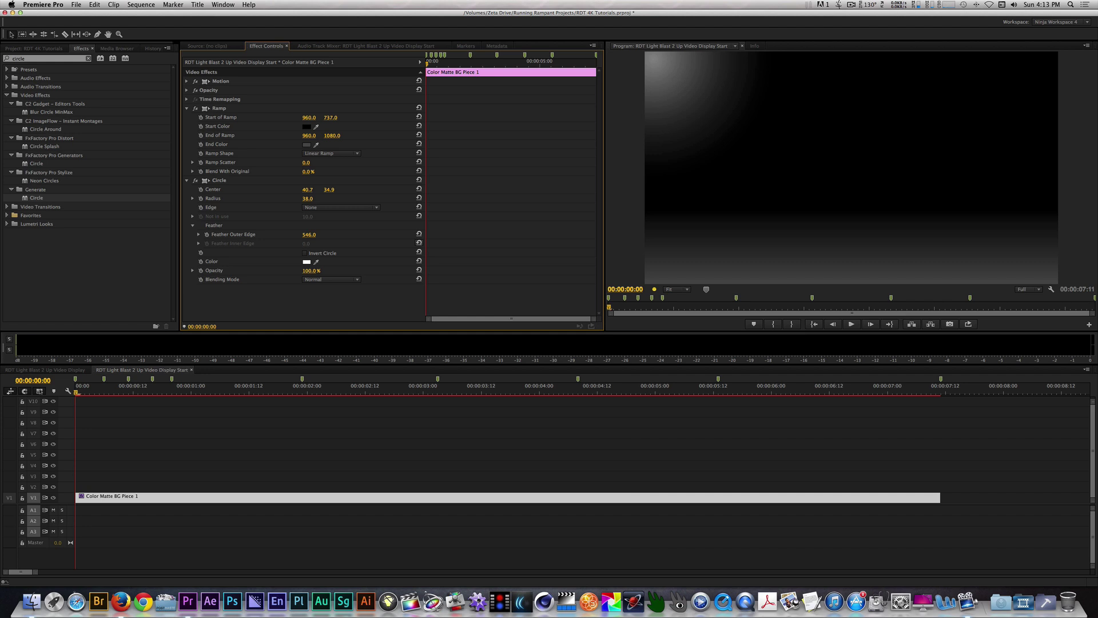
Change the Circle effect's color to orange DD9800
{"action": "left_click", "coordinate": [307, 262]}
{"action": "type", "text": "DD9800"}
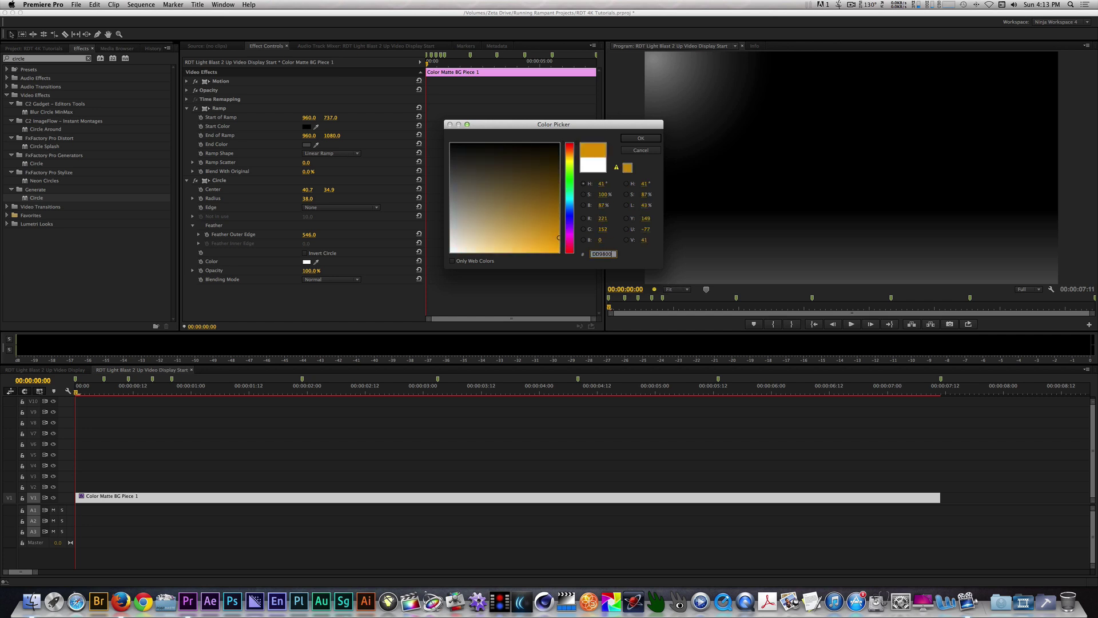
{"action": "key", "text": "Return"}
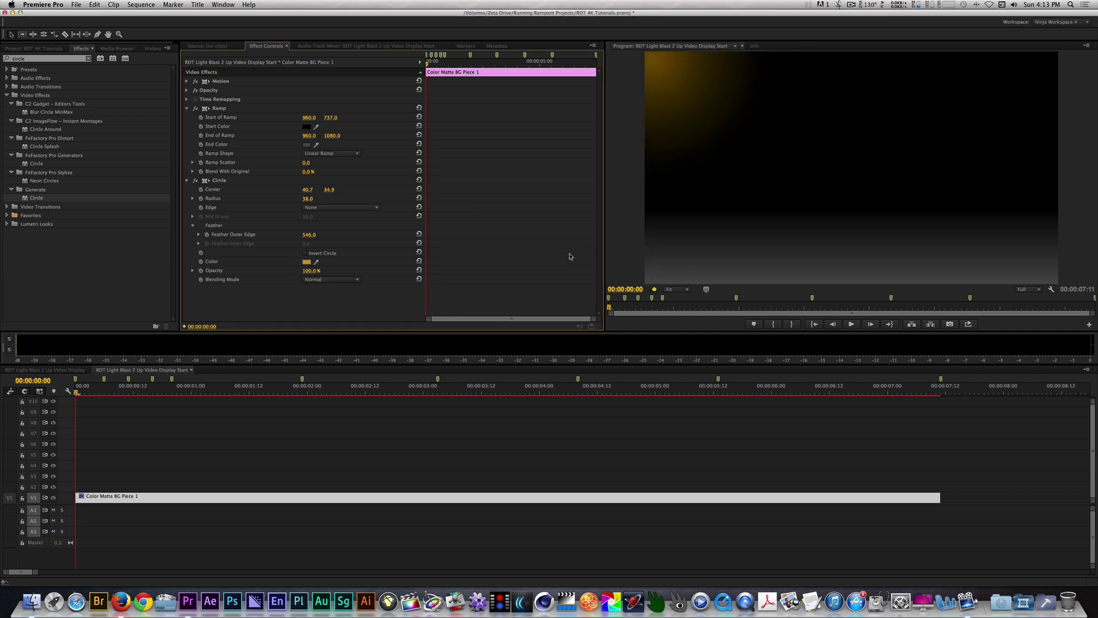
Duplicate the Circle effect on the clip by copying and pasting it, and collapse the original Circle's settings
{"action": "left_click", "coordinate": [223, 182]}
{"action": "right_click", "coordinate": [227, 184]}
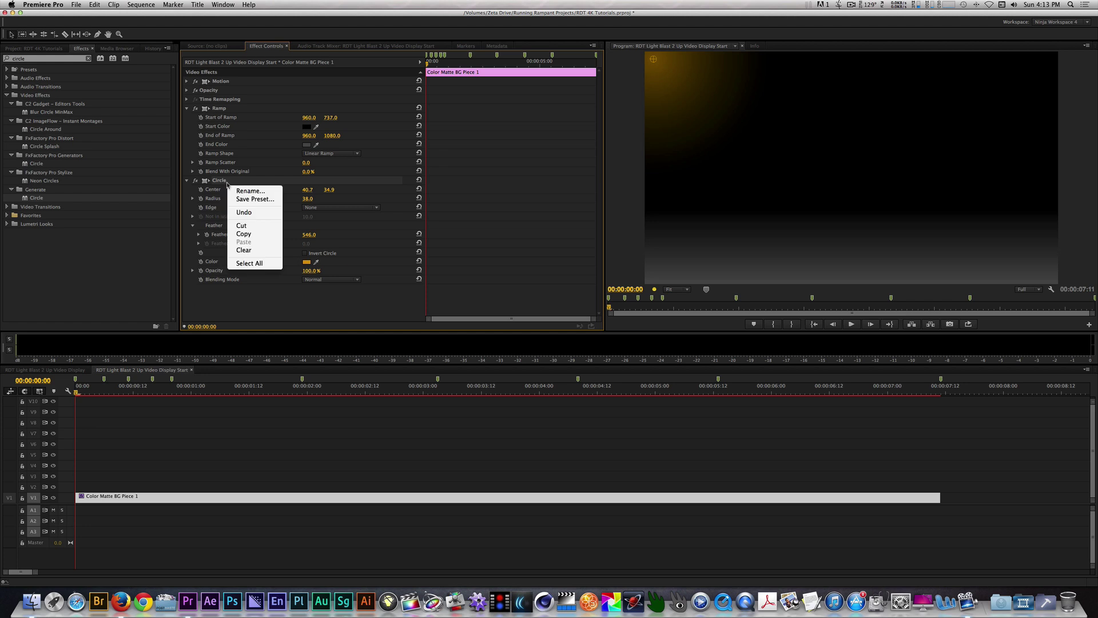
{"action": "left_click", "coordinate": [255, 234]}
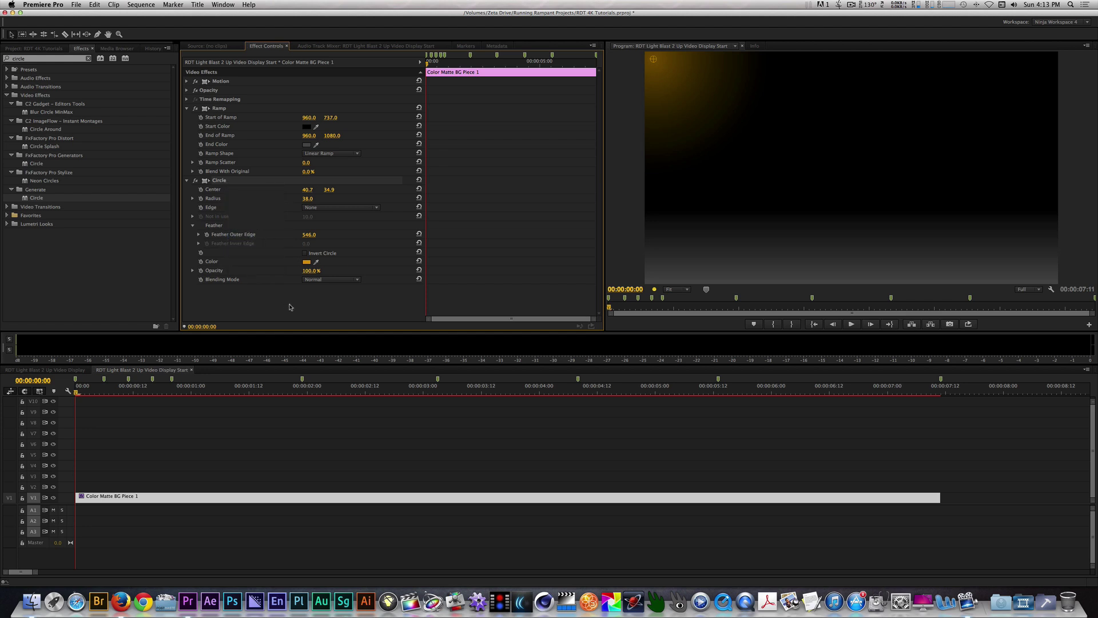
{"action": "right_click", "coordinate": [298, 304]}
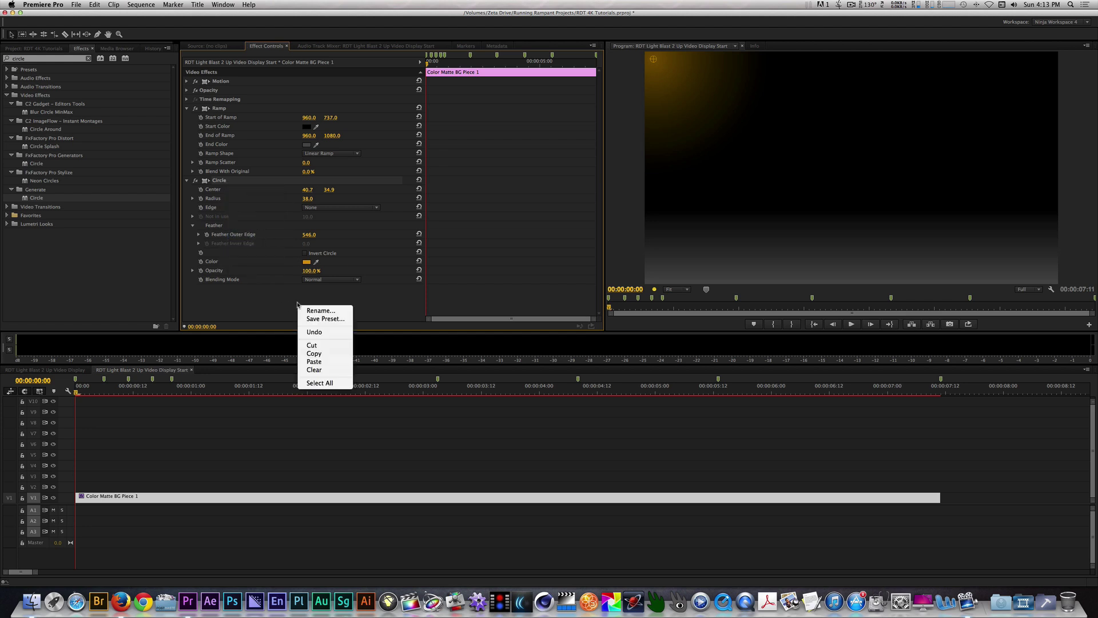
{"action": "left_click", "coordinate": [314, 361]}
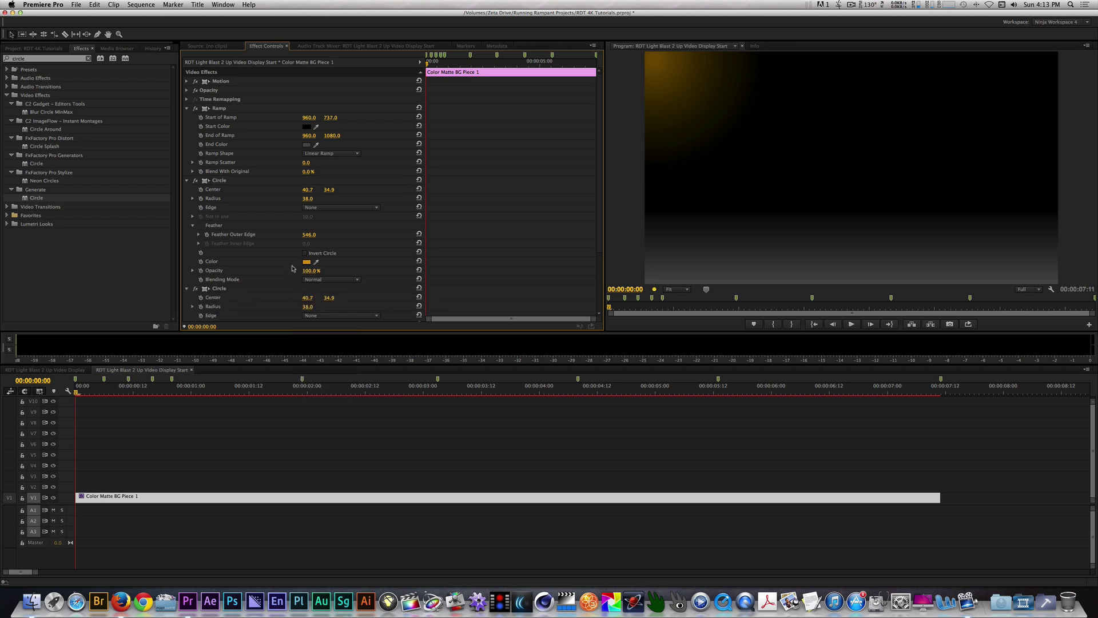
{"action": "left_click", "coordinate": [187, 181]}
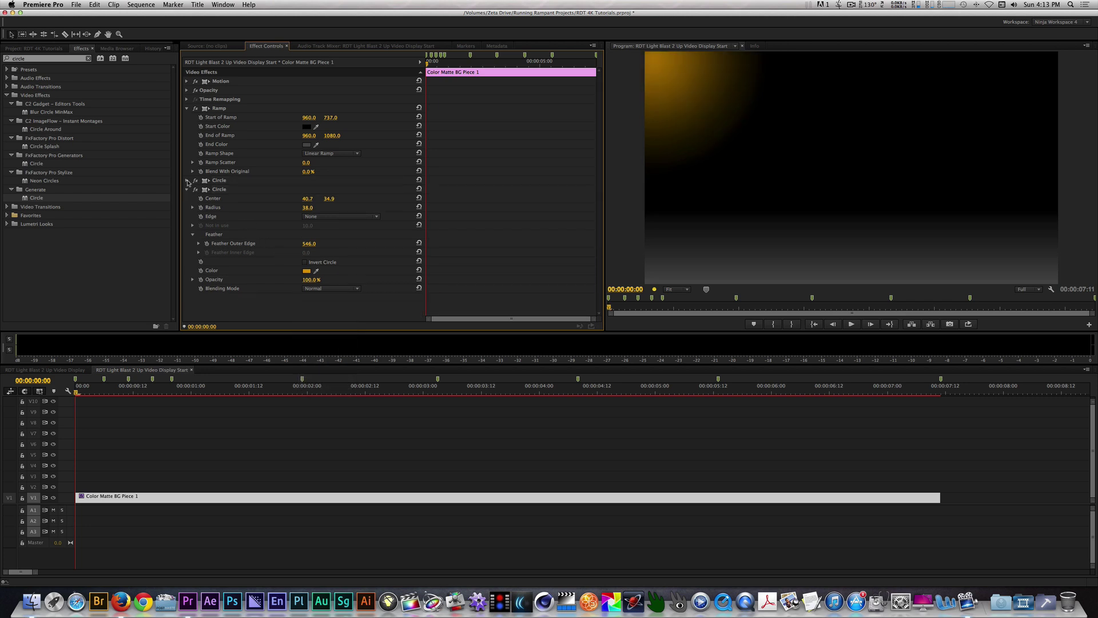
Set the center of the second Circle effect to 1906.4, 7.8
{"action": "left_click", "coordinate": [225, 190]}
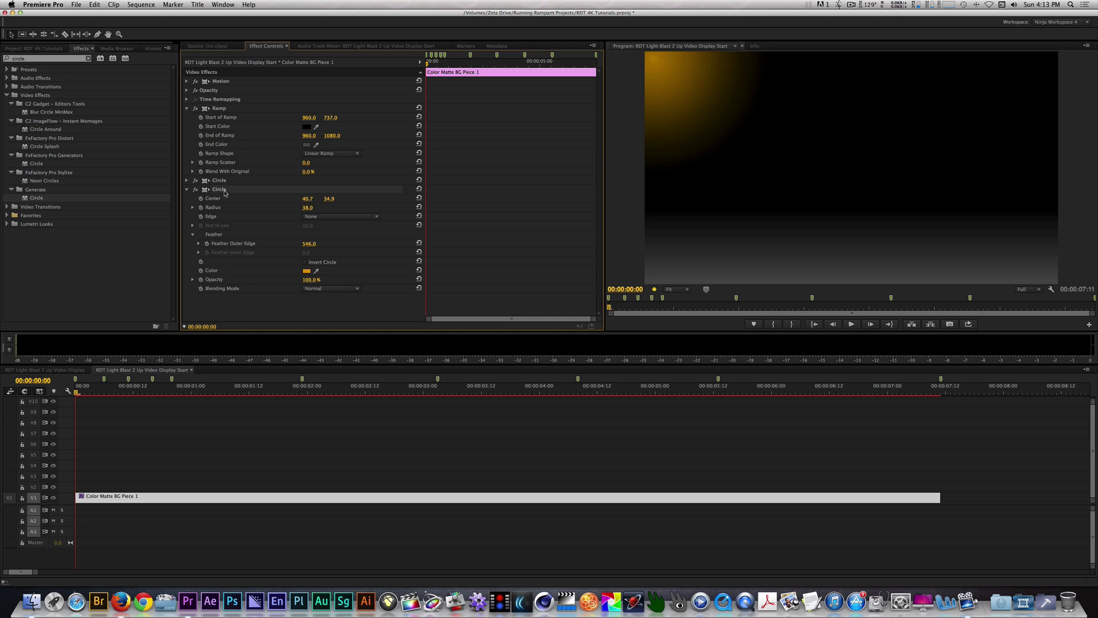
{"action": "left_click", "coordinate": [308, 199]}
{"action": "type", "text": "1906.4"}
{"action": "key", "text": "Tab"}
{"action": "type", "text": "7"}
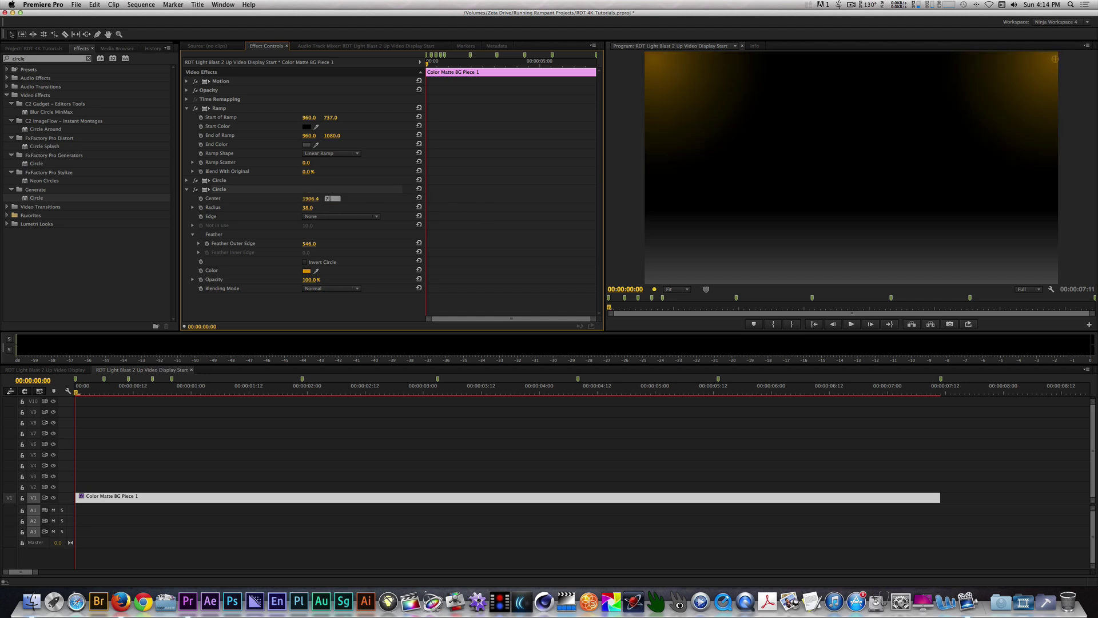
{"action": "type", "text": ".8"}
{"action": "key", "text": "Return"}
Change the second Circle effect's color to FFEAC8
{"action": "left_click", "coordinate": [307, 270]}
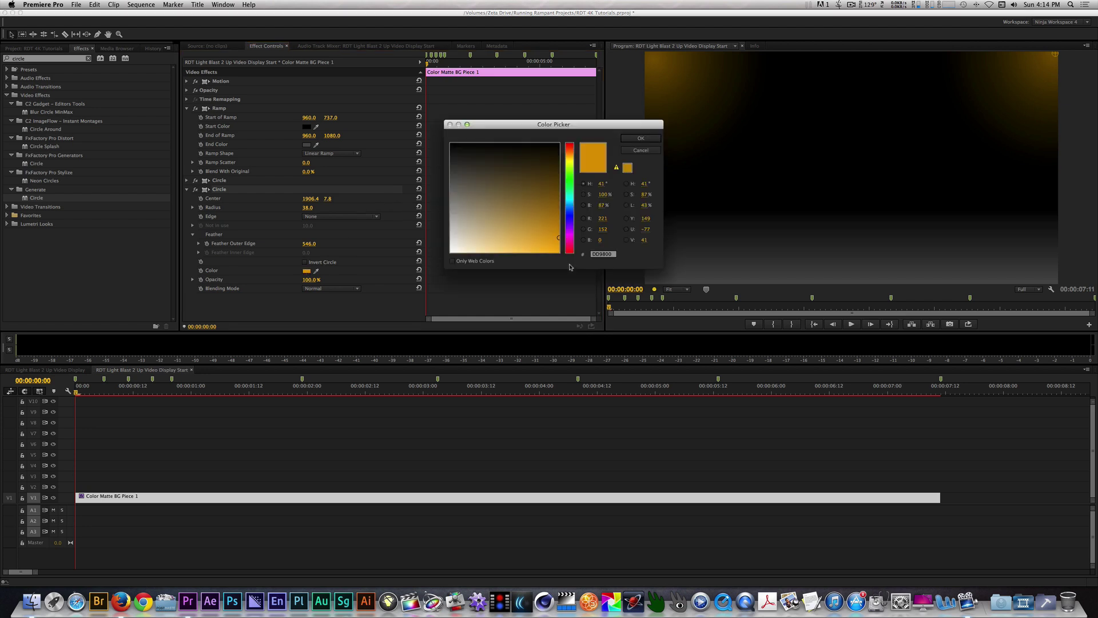
{"action": "double_click", "coordinate": [611, 255]}
{"action": "type", "text": "FFEA"}
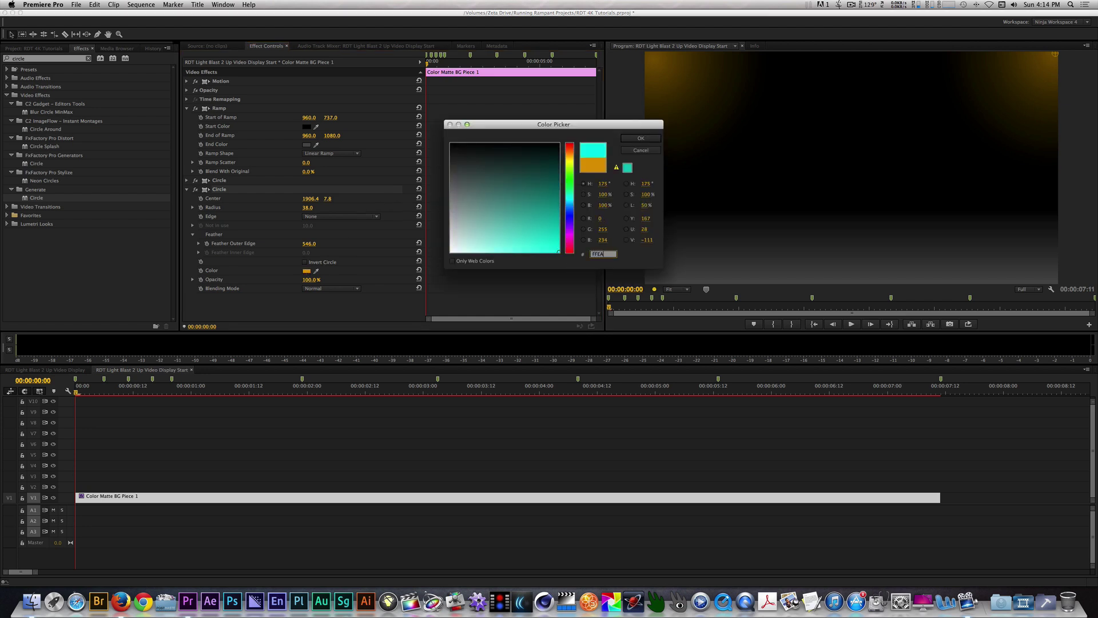
{"action": "type", "text": "C8"}
{"action": "key", "text": "Return"}
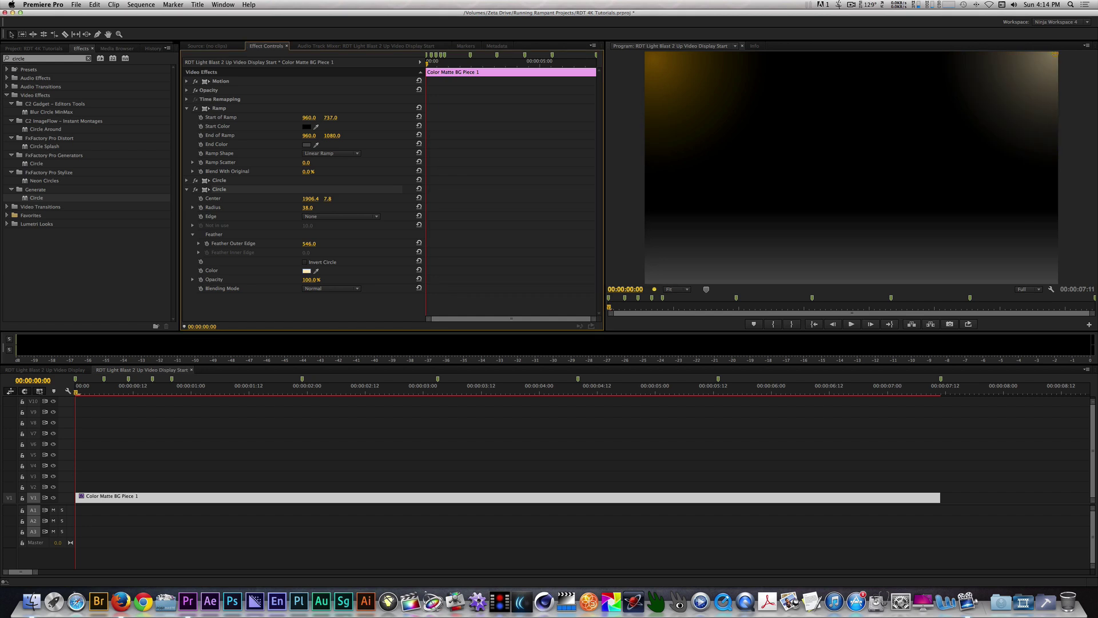
Create a dark purple 1920 x 1080 color matte at 24 fps with square pixels, named "Color Matte BG Piece 2"
{"action": "key", "text": "shift+1"}
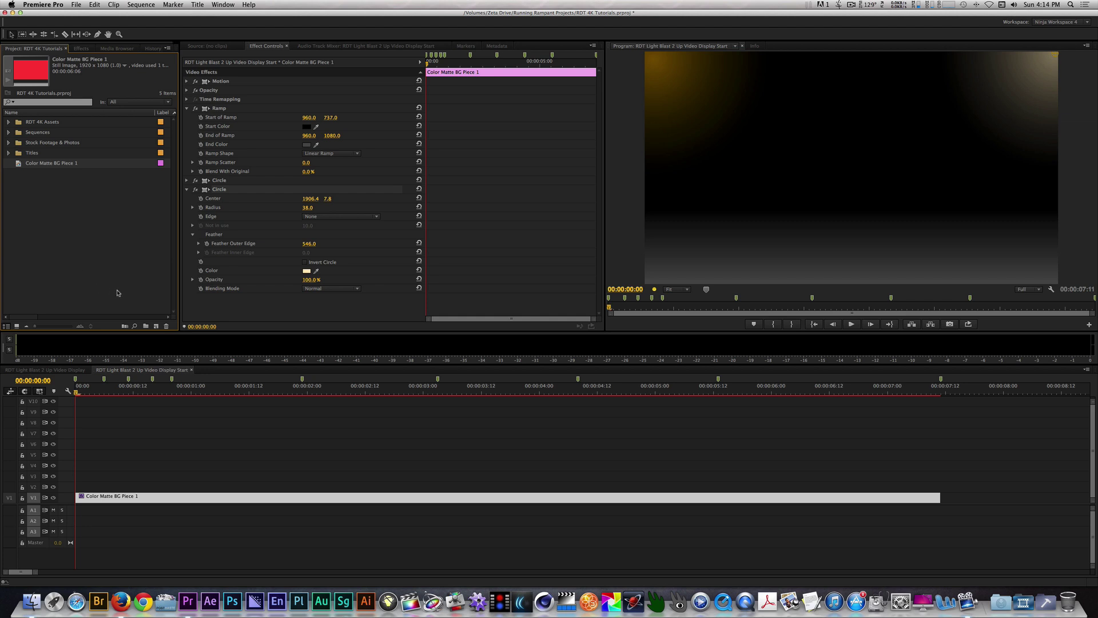
{"action": "left_click", "coordinate": [156, 326]}
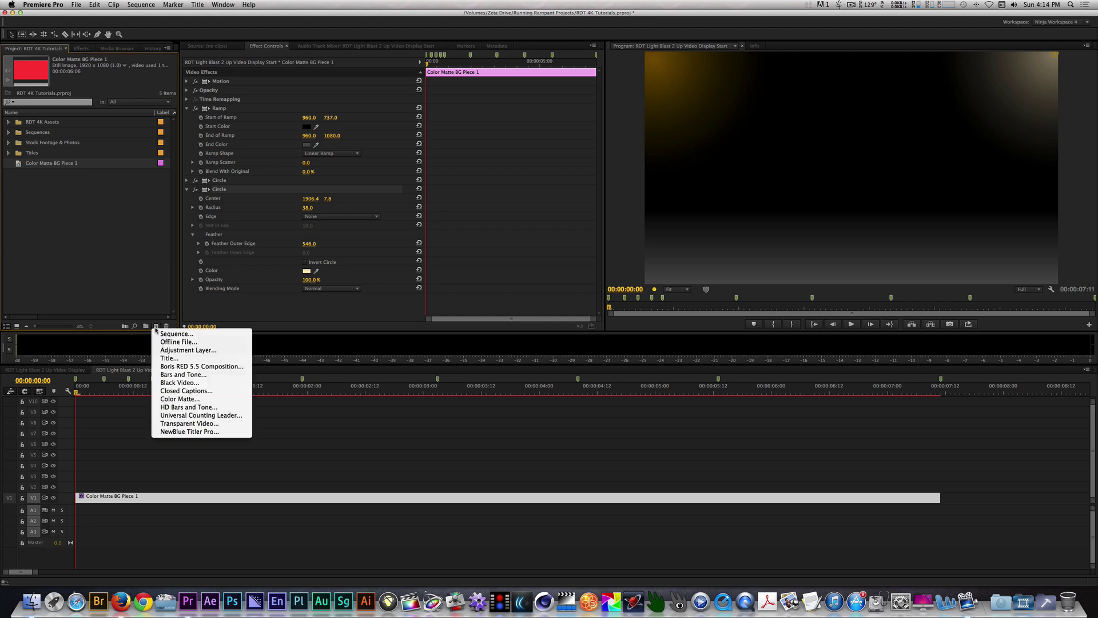
{"action": "left_click", "coordinate": [178, 398]}
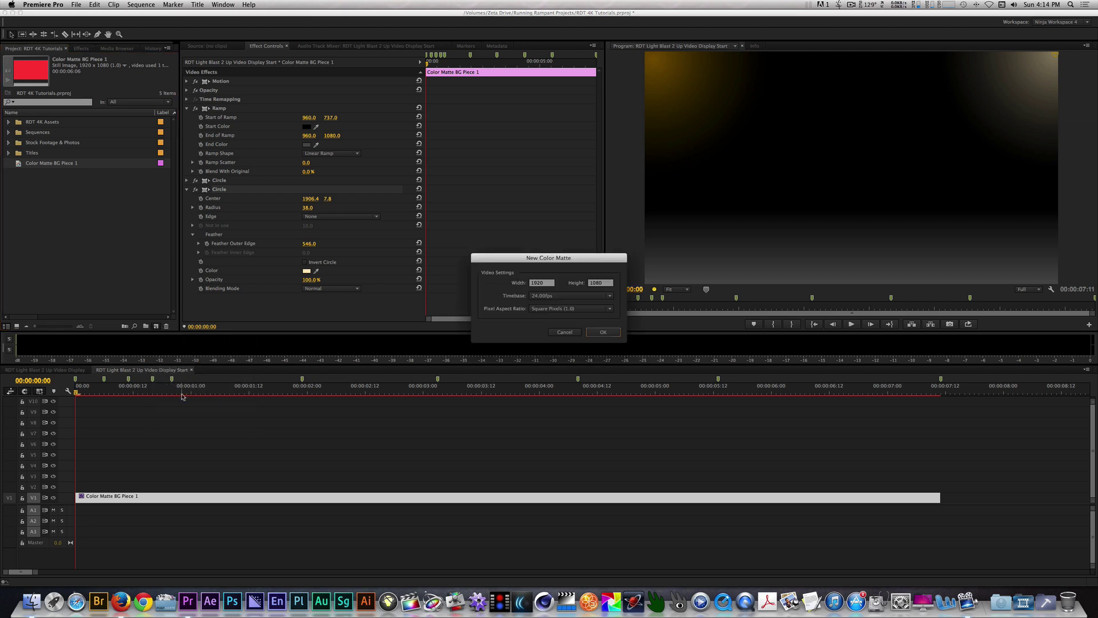
{"action": "left_click", "coordinate": [611, 334]}
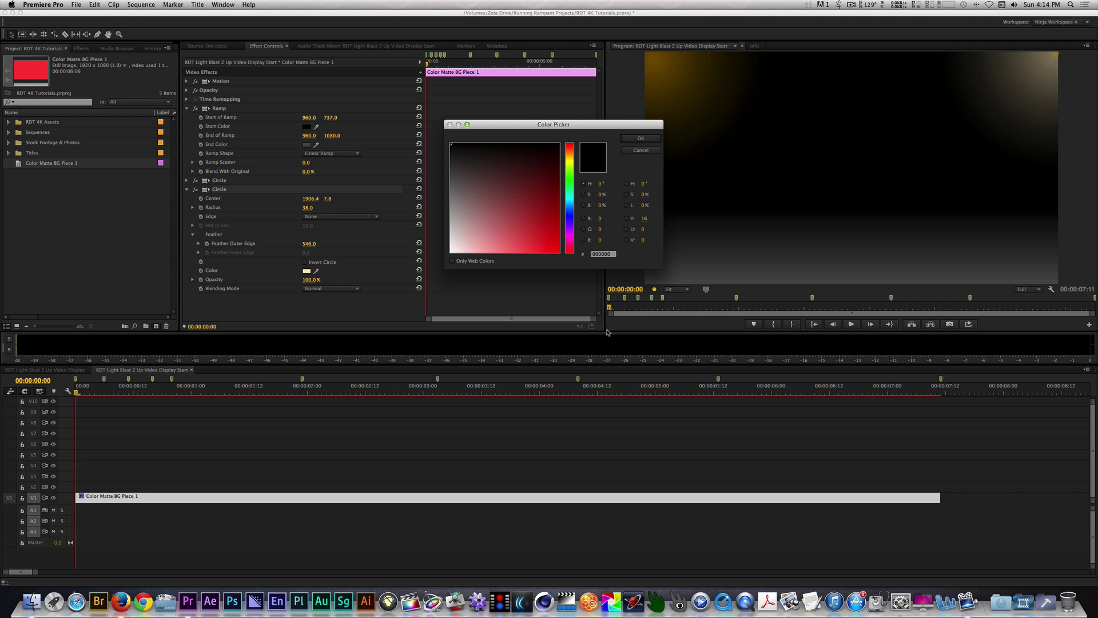
{"action": "left_click", "coordinate": [602, 254]}
{"action": "type", "text": "321654"}
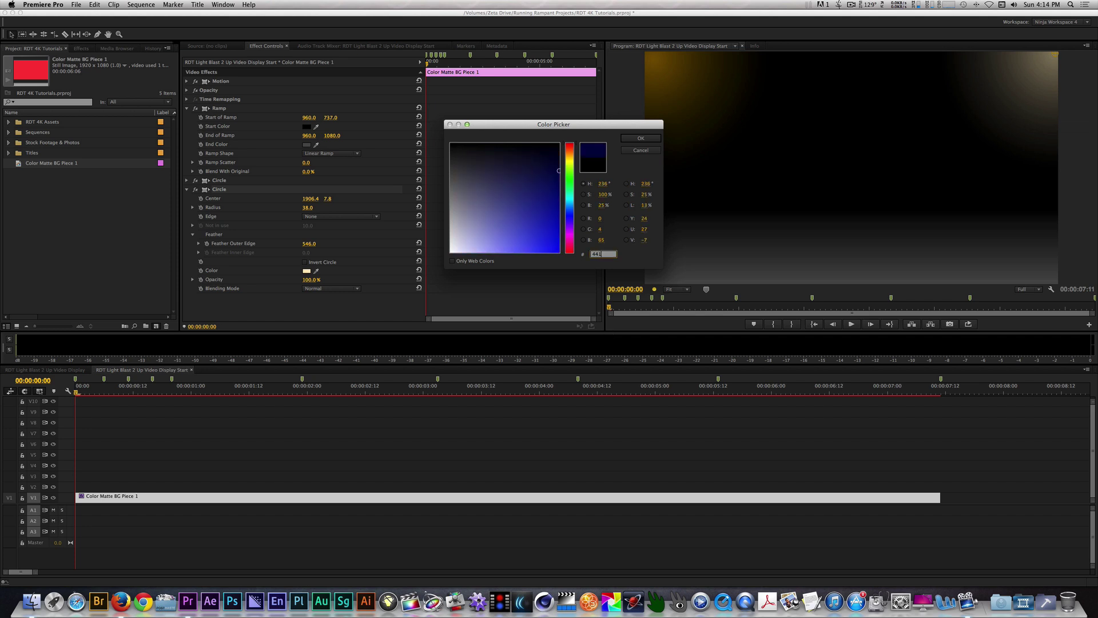
{"action": "left_click", "coordinate": [640, 139]}
{"action": "left_click", "coordinate": [551, 302]}
{"action": "type", "text": "BG Piece 2"}
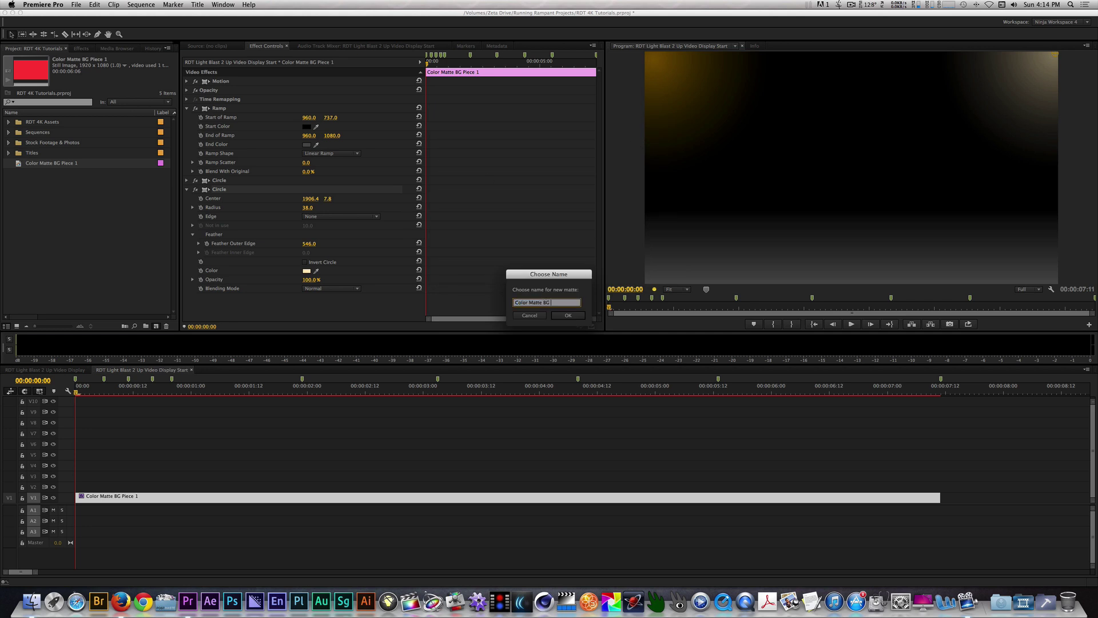
{"action": "key", "text": "Return"}
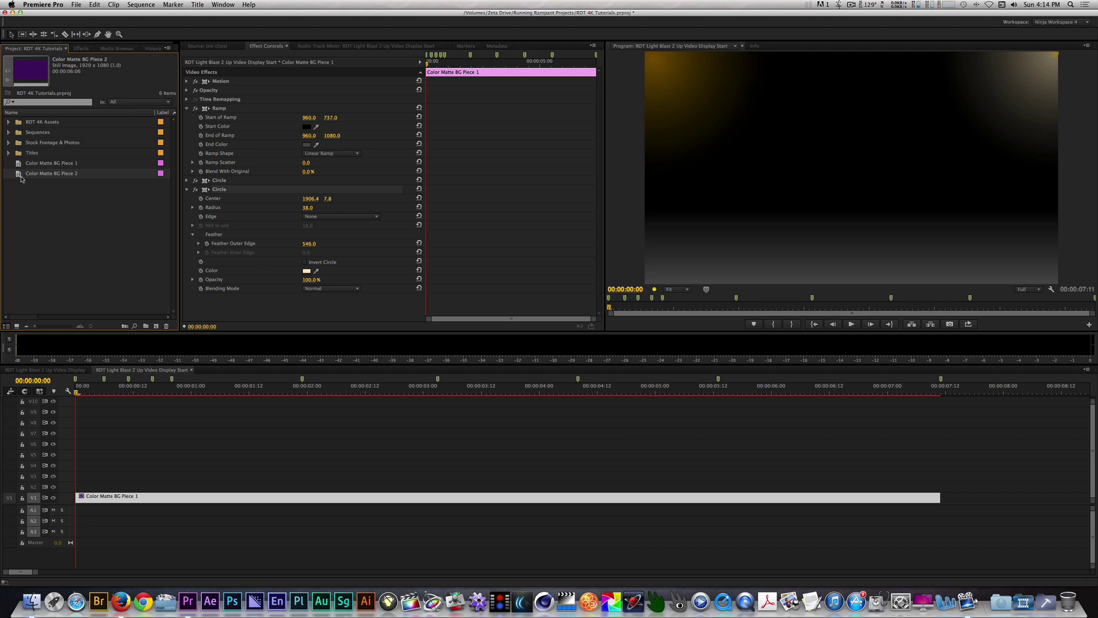
Place Color Matte BG Piece 2 at the start of track V2 and extend it to the end of Color Matte BG Piece 1
{"action": "left_click_drag", "start_coordinate": [20, 179], "coordinate": [940, 485]}
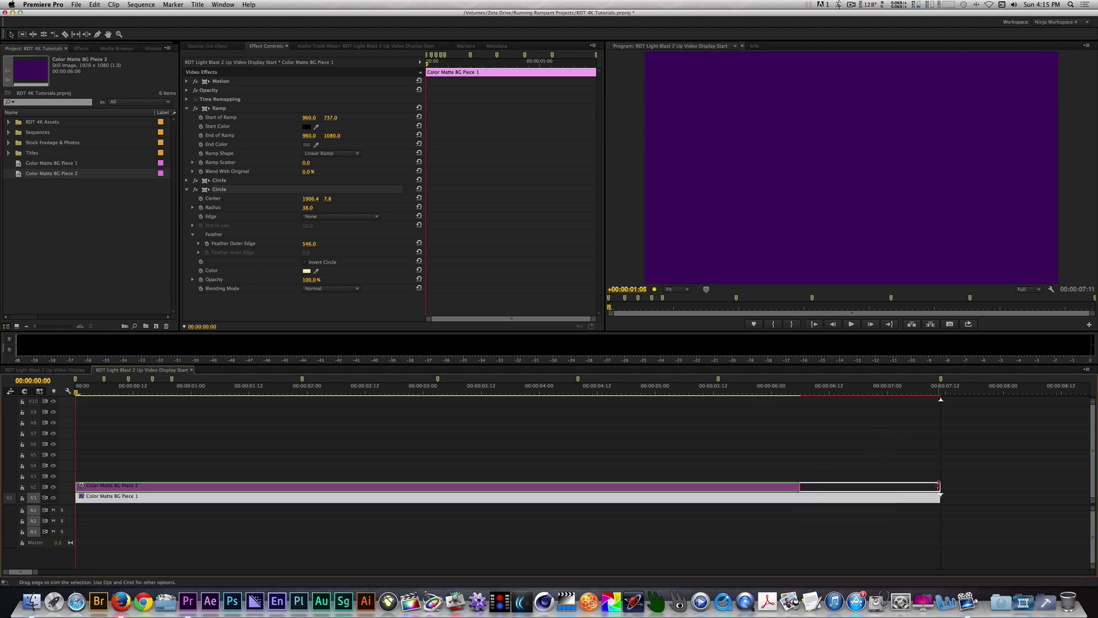
Find the Venetian Blinds video effect and apply it to the Color Matte BG Piece 2 clip
{"action": "left_click", "coordinate": [676, 486]}
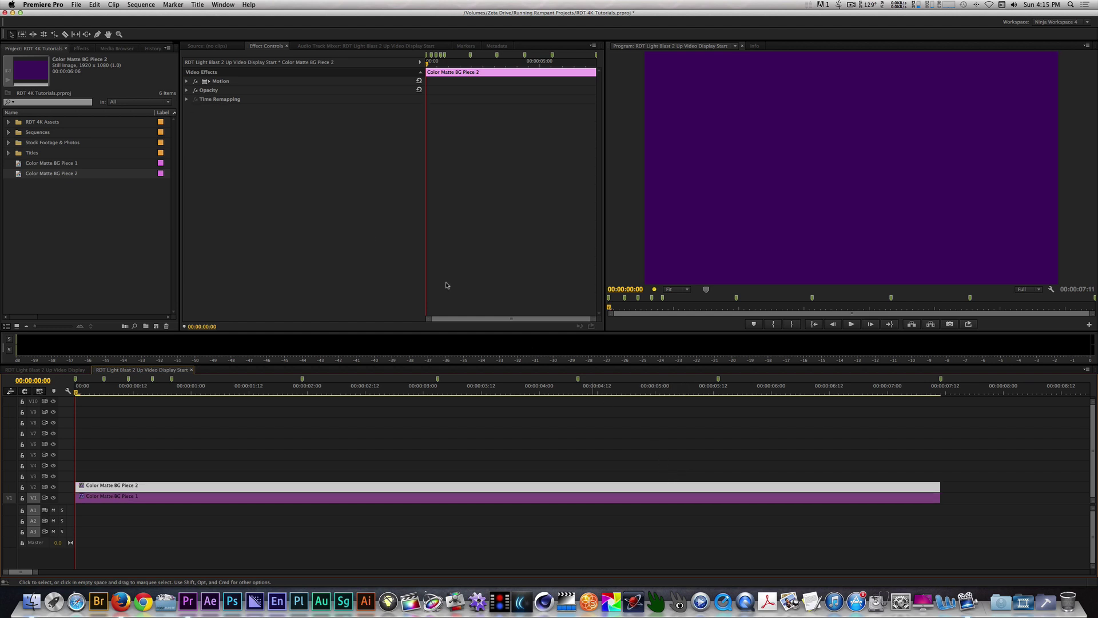
{"action": "left_click", "coordinate": [81, 48]}
{"action": "left_click", "coordinate": [65, 59]}
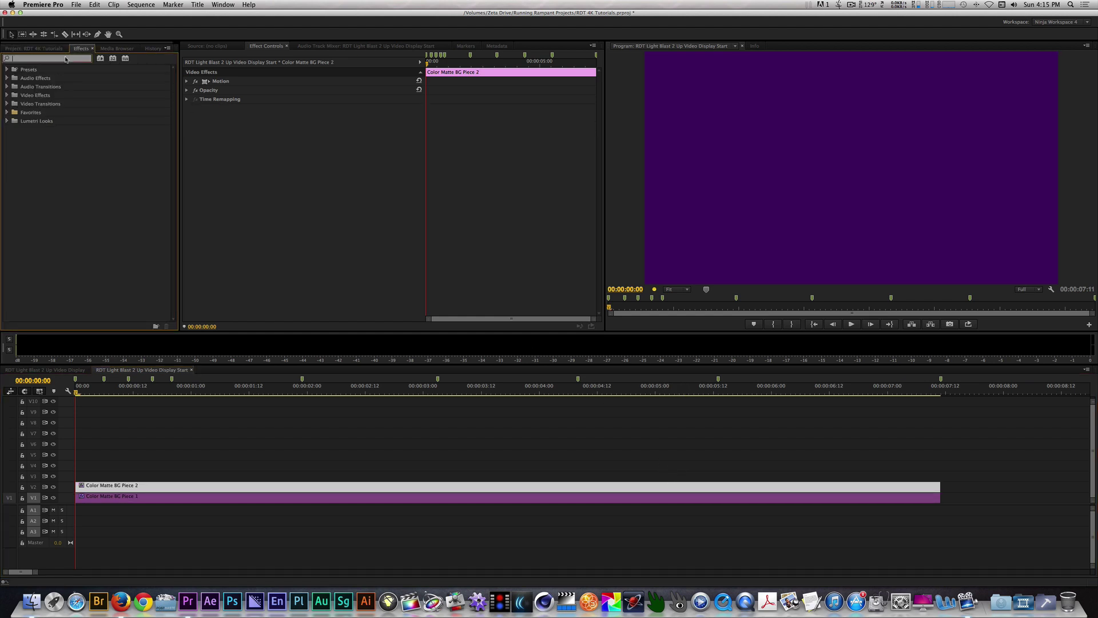
{"action": "type", "text": "ven"}
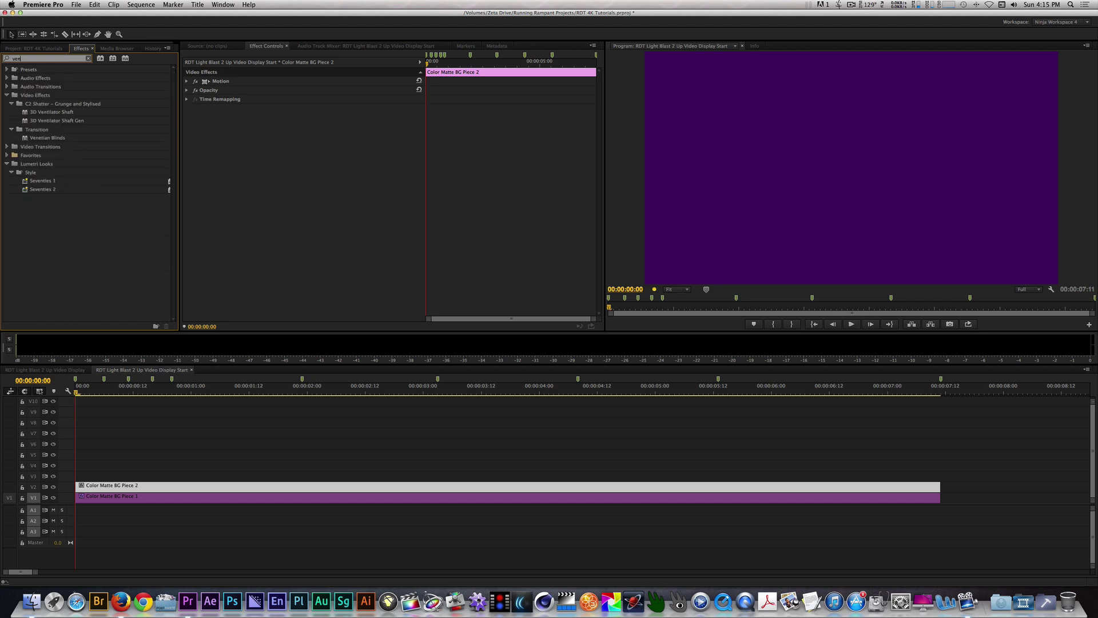
{"action": "type", "text": "etian bl"}
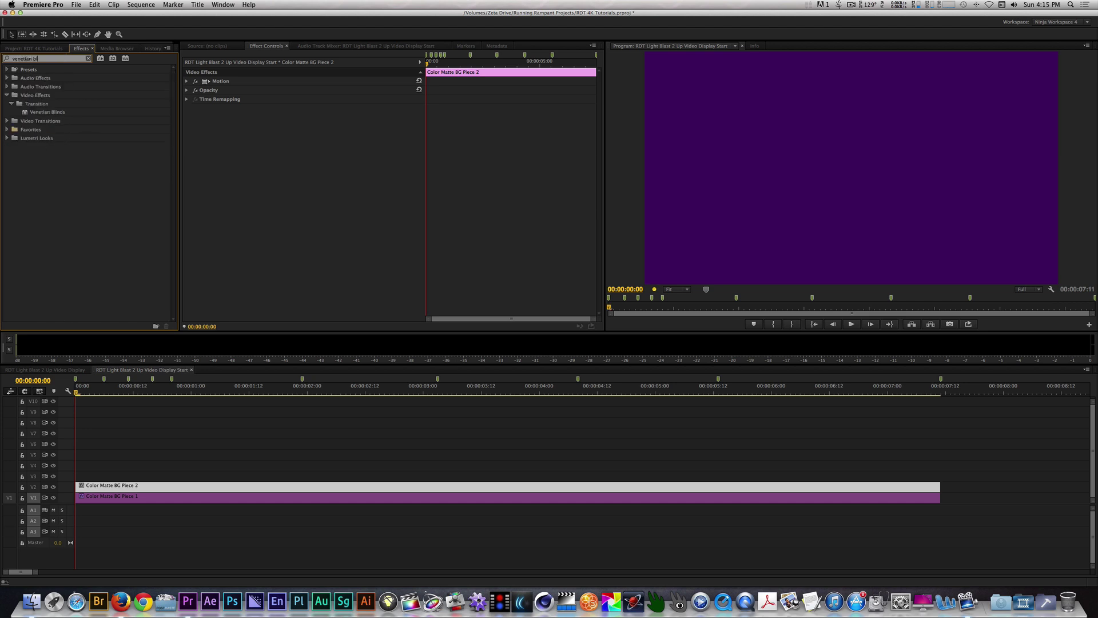
{"action": "double_click", "coordinate": [26, 113]}
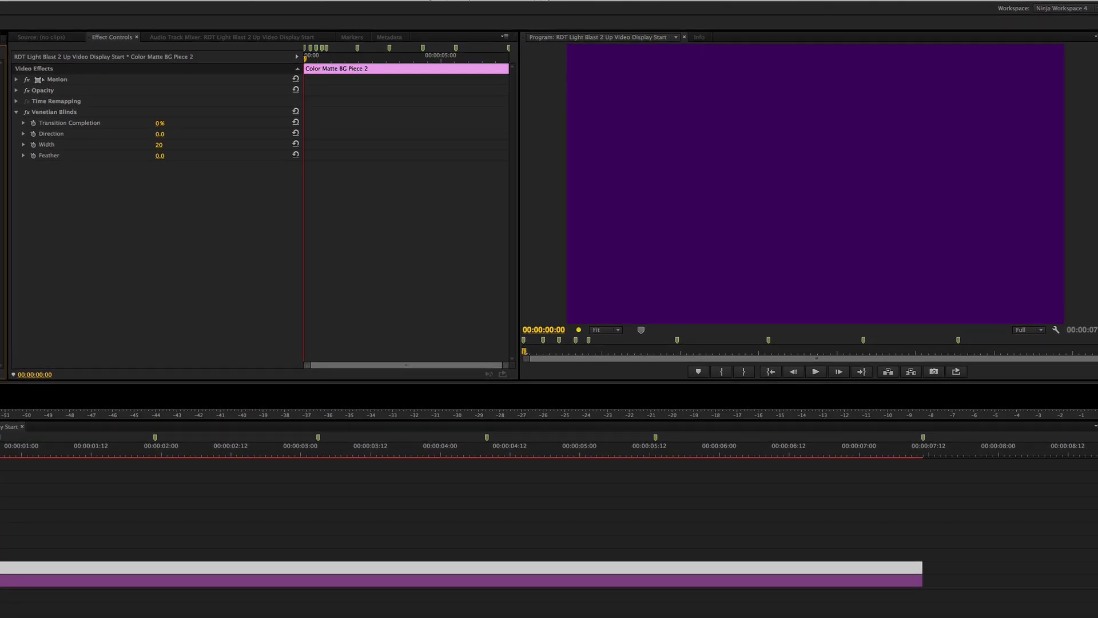
Set the Venetian Blinds effect's Transition Completion to 48% and its Direction to 46°
{"action": "left_click", "coordinate": [158, 124]}
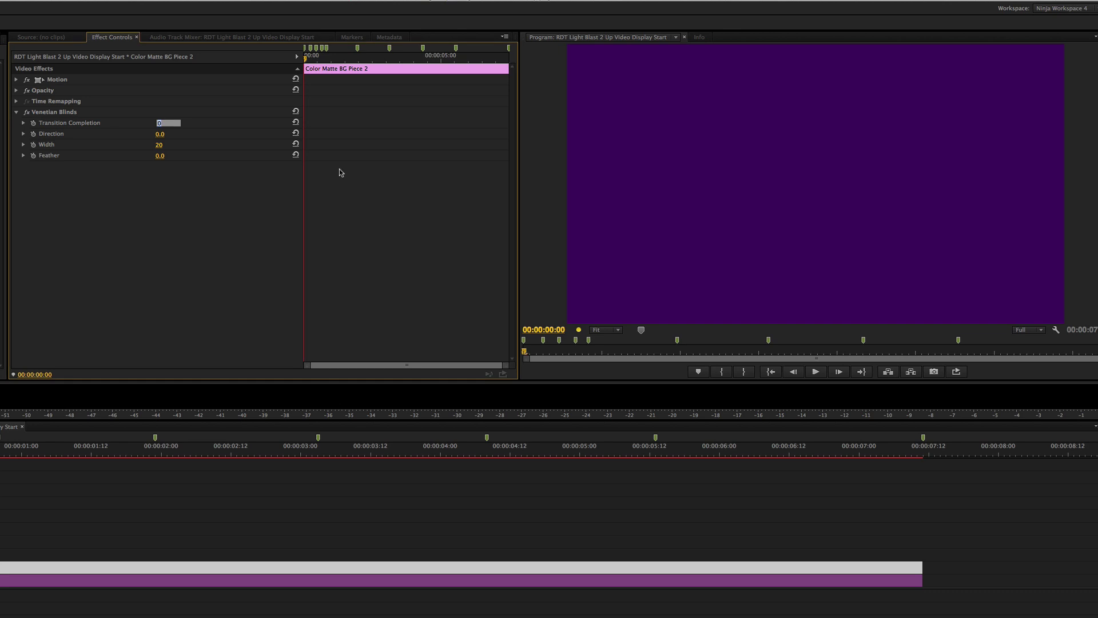
{"action": "type", "text": "48"}
{"action": "key", "text": "Return"}
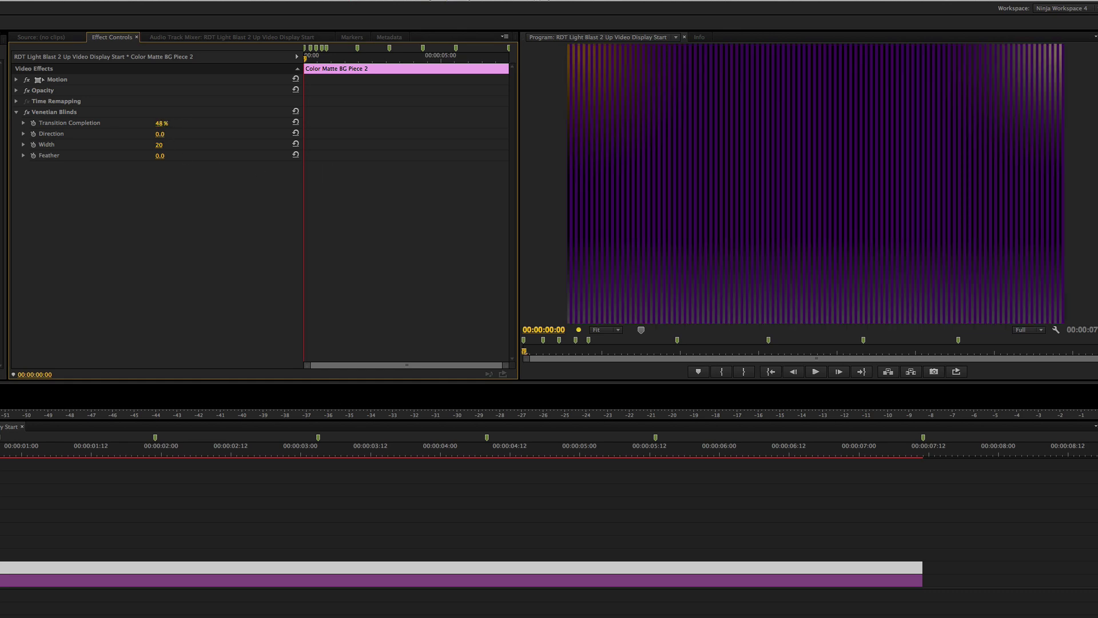
{"action": "left_click", "coordinate": [160, 133]}
{"action": "type", "text": "46"}
{"action": "key", "text": "Return"}
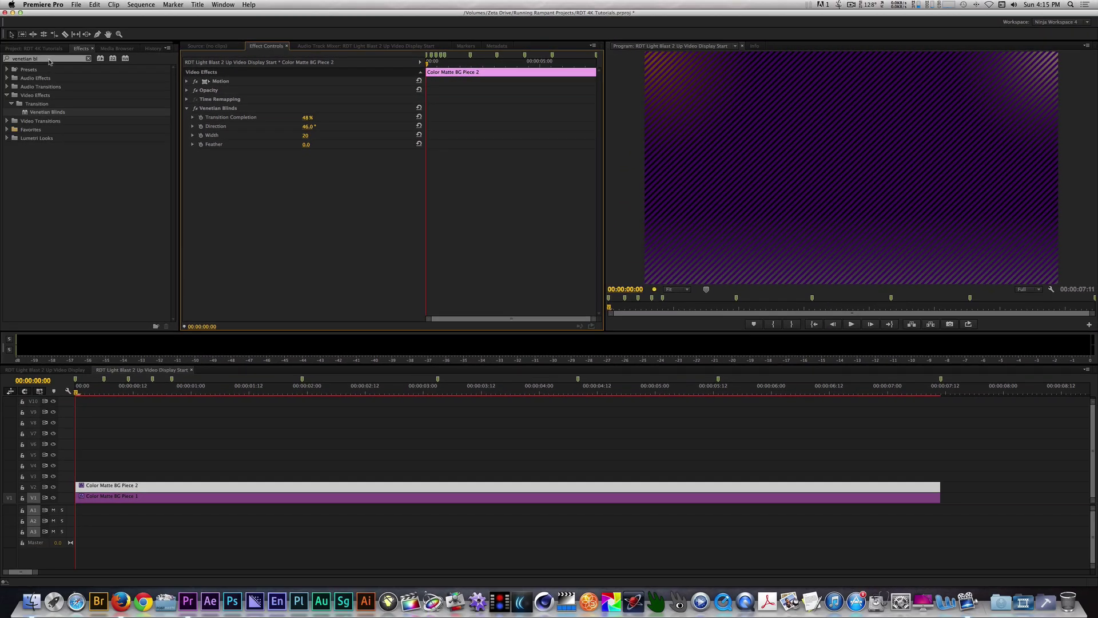
Find the standard Linear Wipe video effect and apply it to the Color Matte BG Piece 2 clip
{"action": "left_click_drag", "start_coordinate": [49, 59], "coordinate": [10, 42]}
{"action": "type", "text": "lin"}
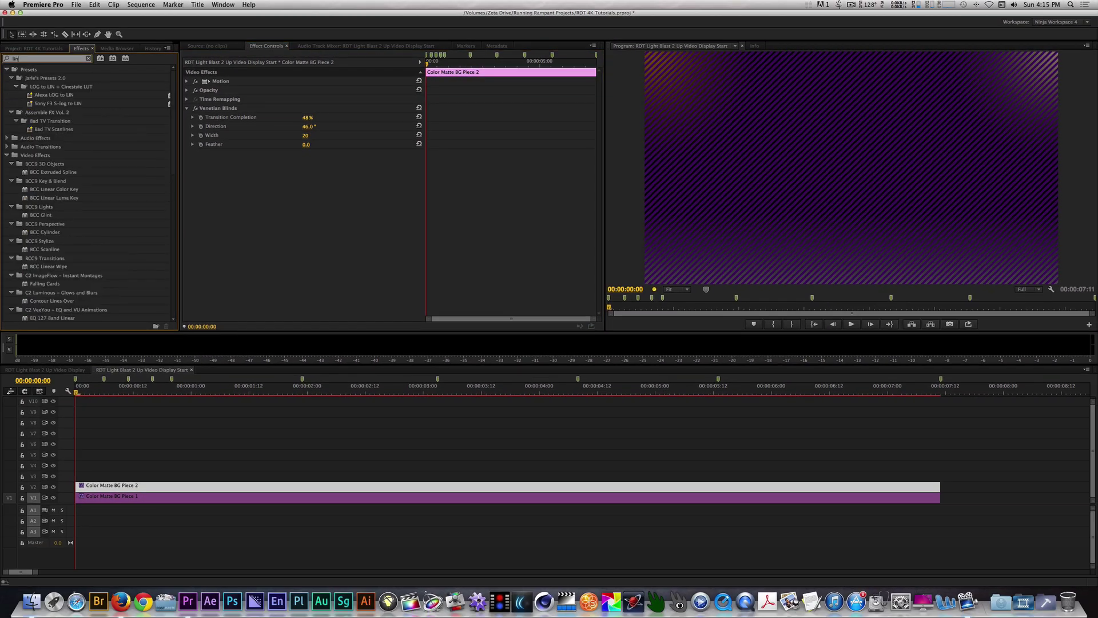
{"action": "type", "text": "ear wipe"}
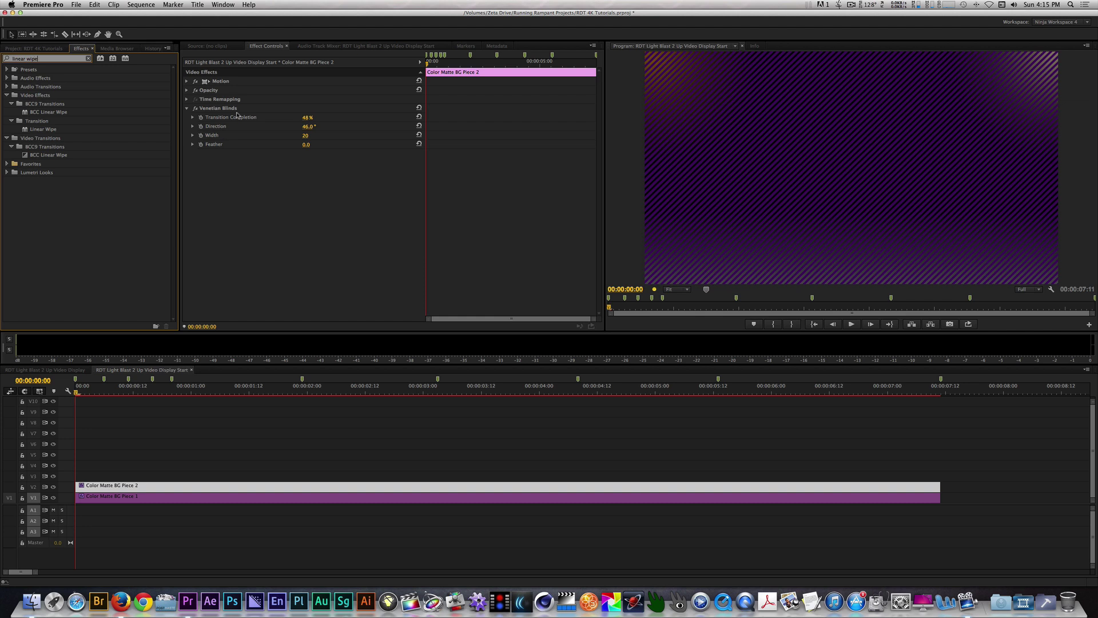
{"action": "double_click", "coordinate": [46, 130]}
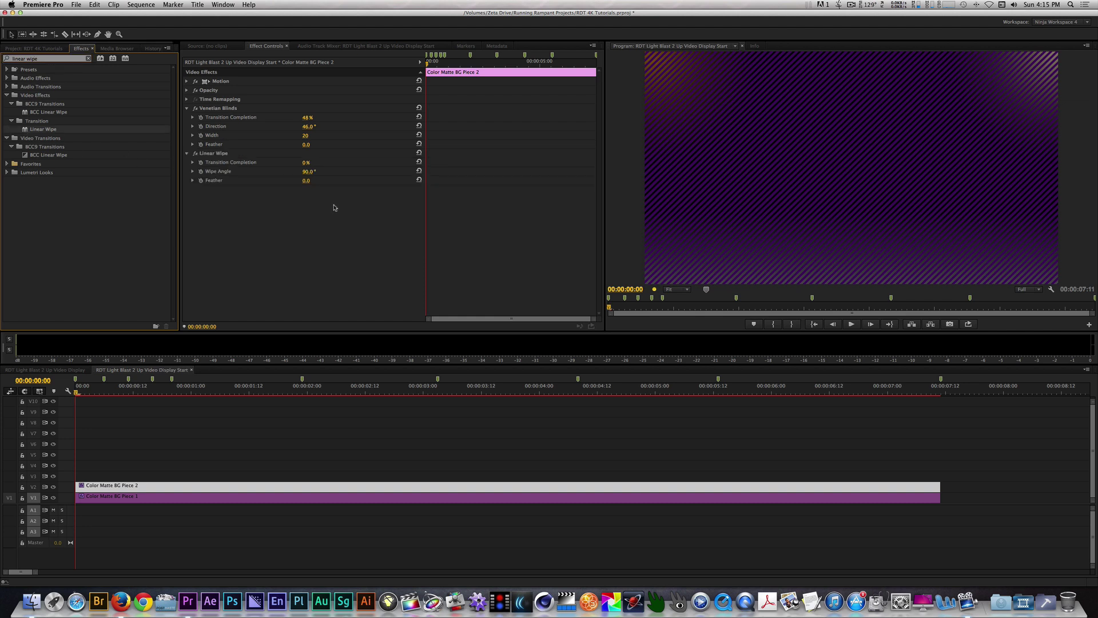
Set the Linear Wipe effect's Transition Completion to 24% and its Wipe Angle to 0°
{"action": "left_click", "coordinate": [306, 163]}
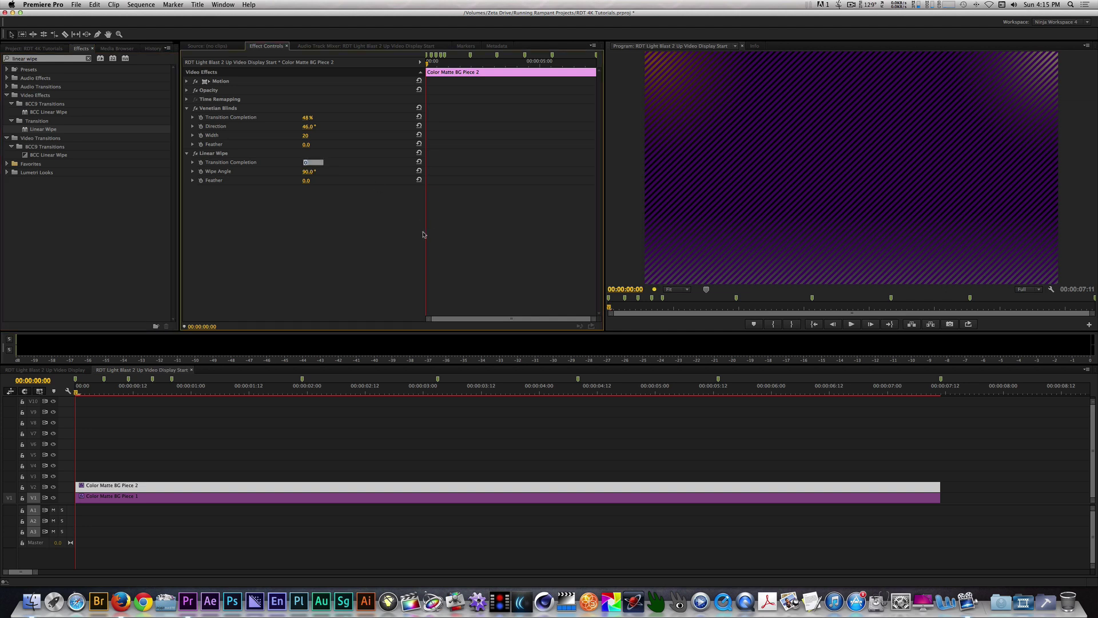
{"action": "key", "text": "Return"}
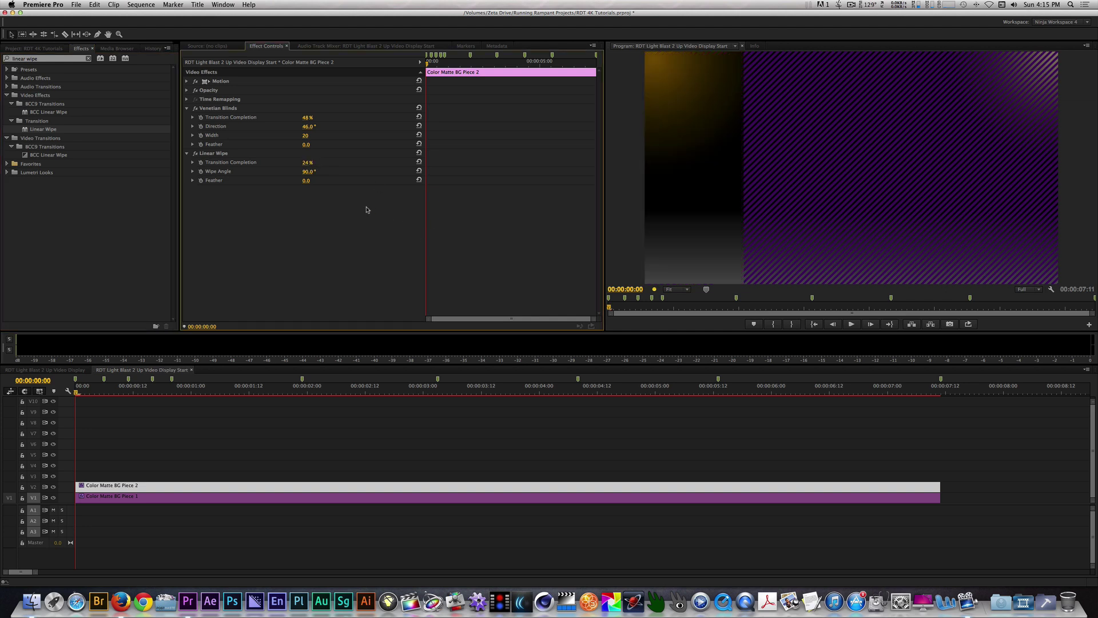
{"action": "left_click", "coordinate": [309, 171]}
{"action": "type", "text": "0"}
{"action": "key", "text": "Return"}
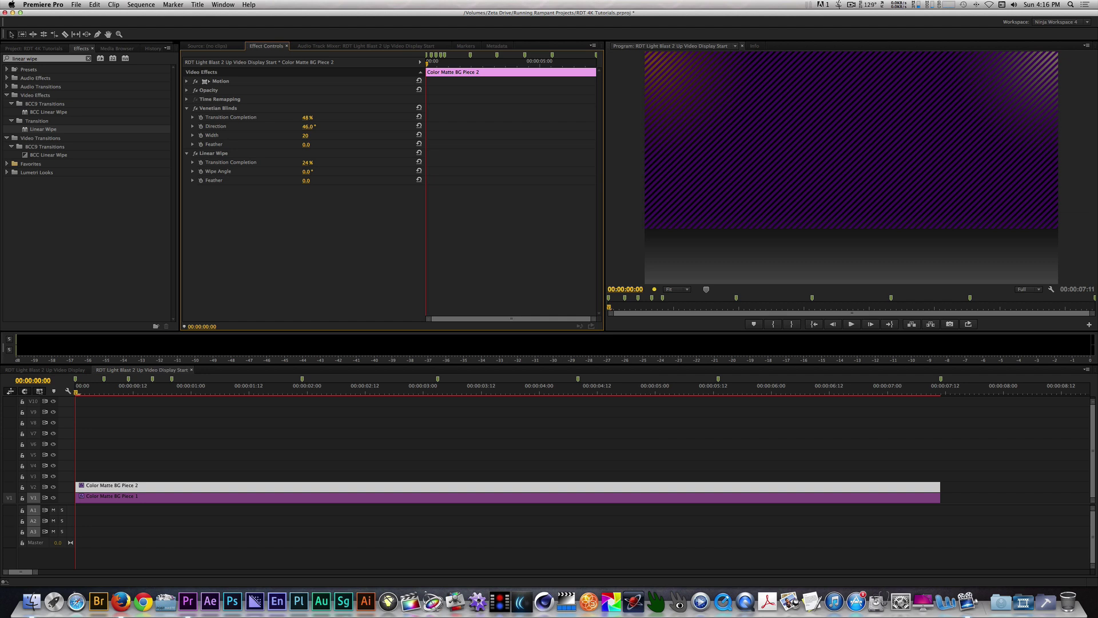
Add Rampant_4K_Light_Blasts_301.mov at the start of track V3 and set its clip speed to 65%
{"action": "key", "text": "shift+1"}
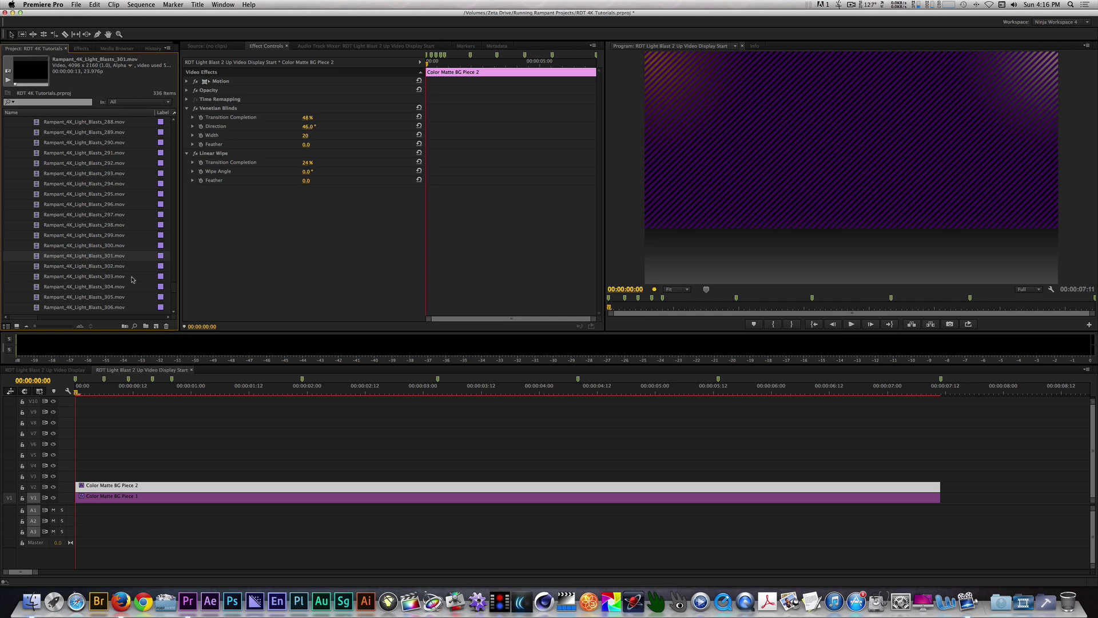
{"action": "left_click_drag", "start_coordinate": [64, 258], "coordinate": [69, 475]}
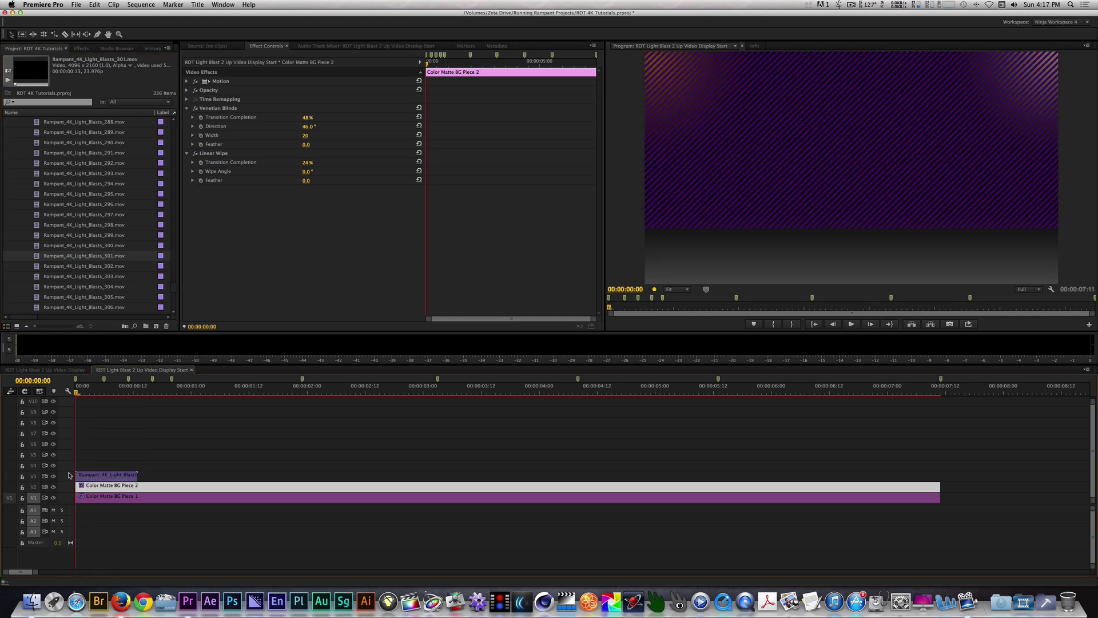
{"action": "left_click", "coordinate": [103, 478]}
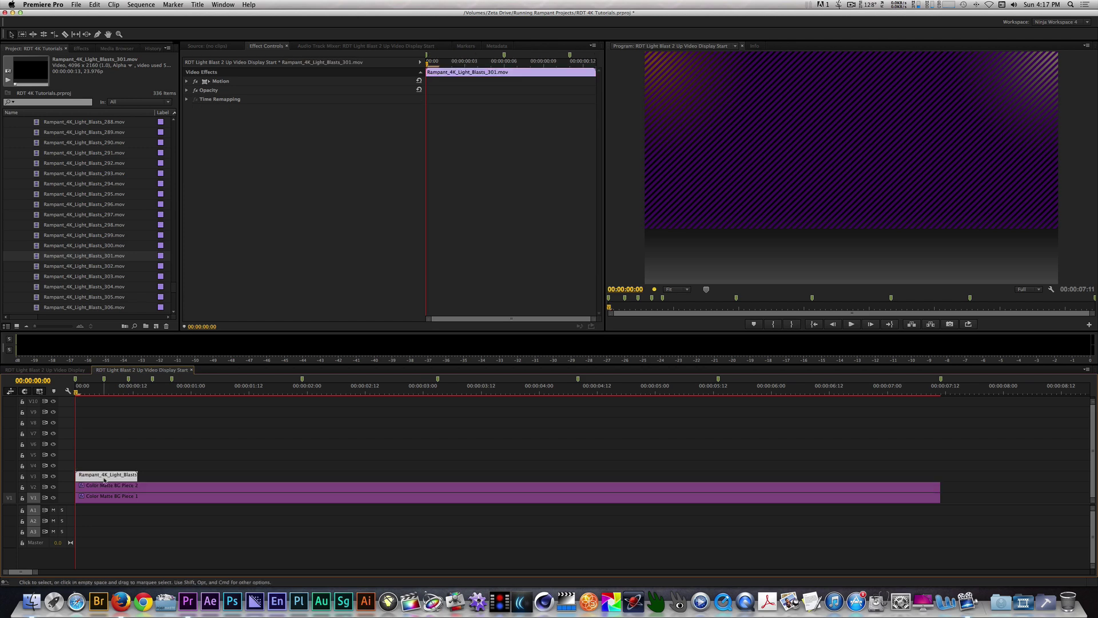
{"action": "right_click", "coordinate": [112, 479]}
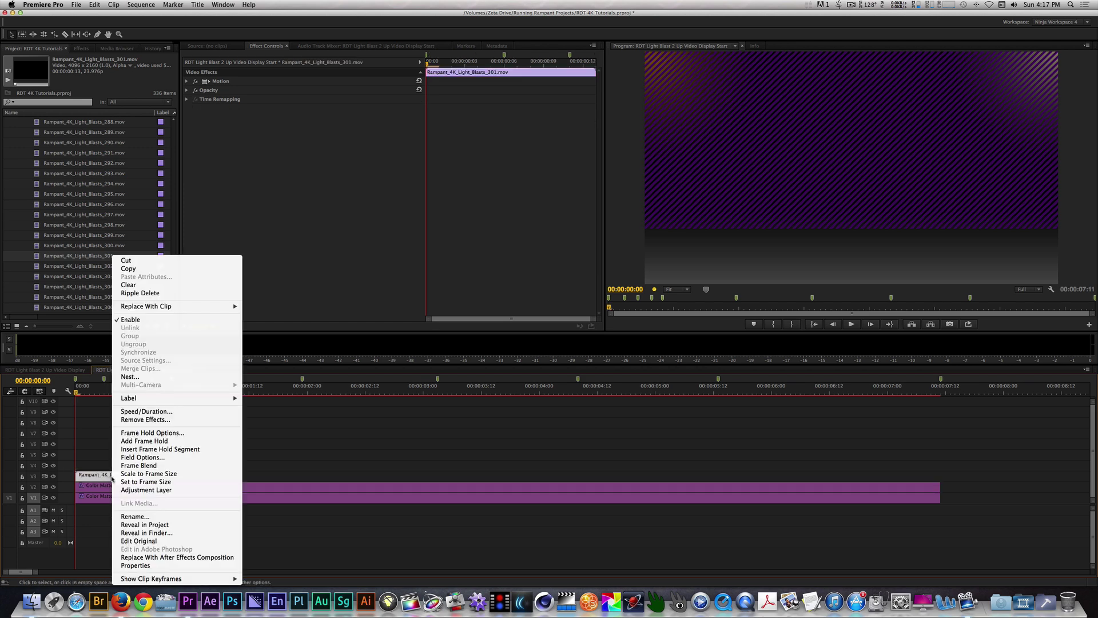
{"action": "left_click", "coordinate": [144, 412]}
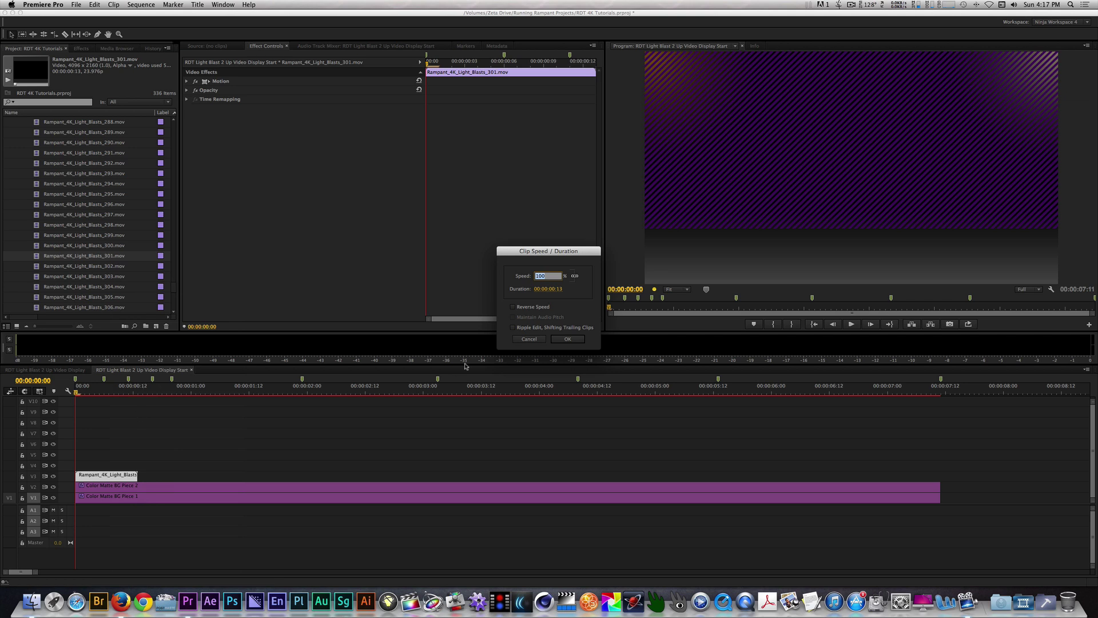
{"action": "type", "text": "65"}
{"action": "left_click", "coordinate": [576, 341]}
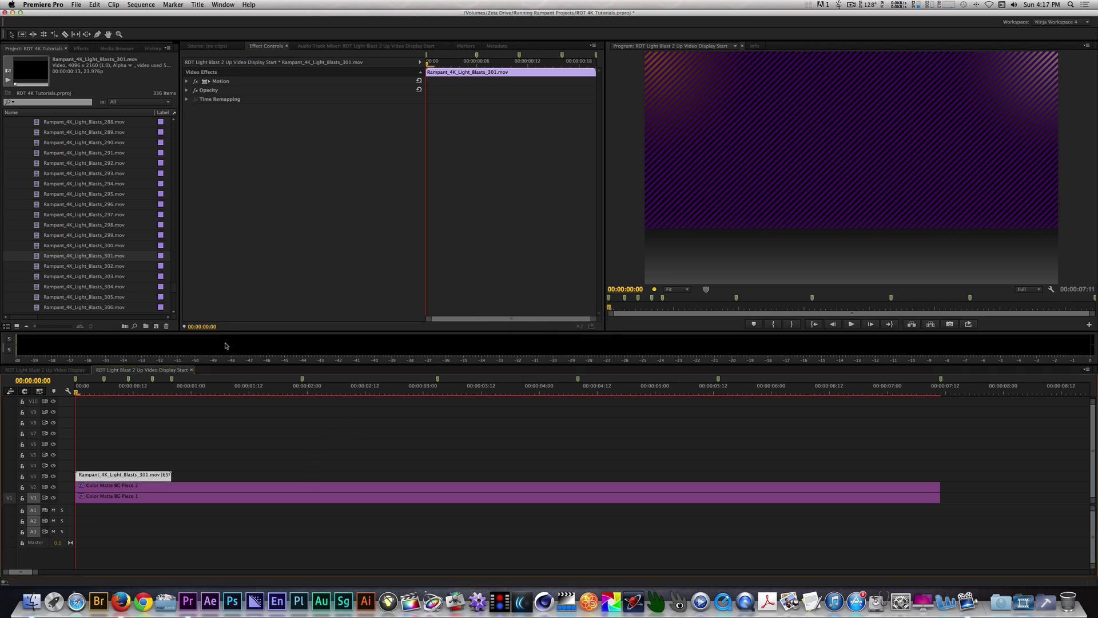
Expand the light blast clip's Motion and Opacity settings and set its Scale to 50
{"action": "left_click", "coordinate": [186, 82]}
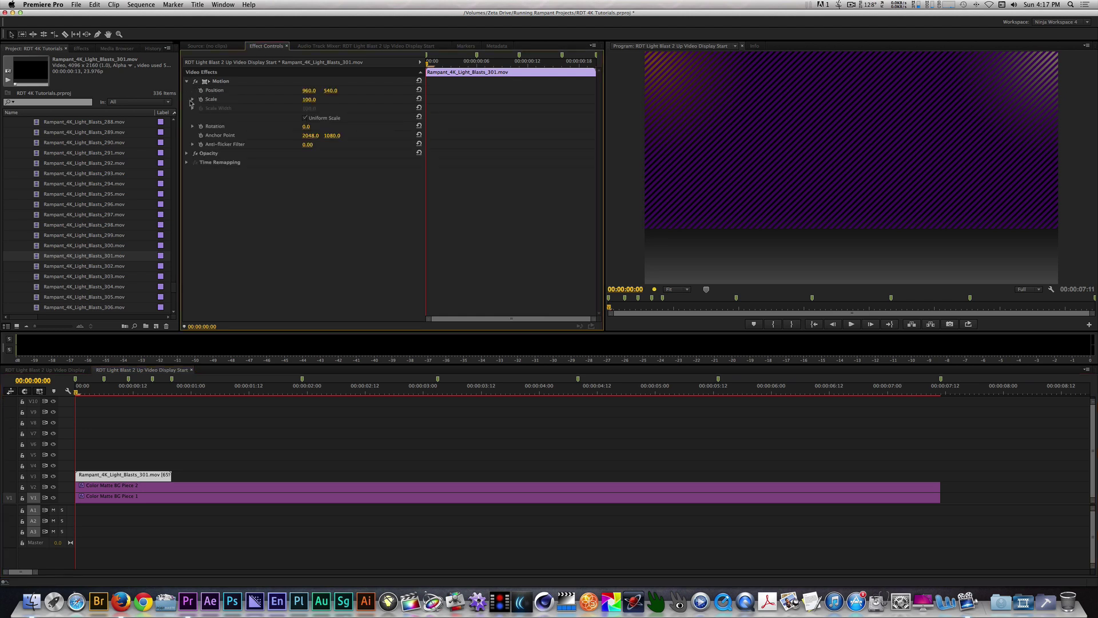
{"action": "left_click", "coordinate": [186, 154]}
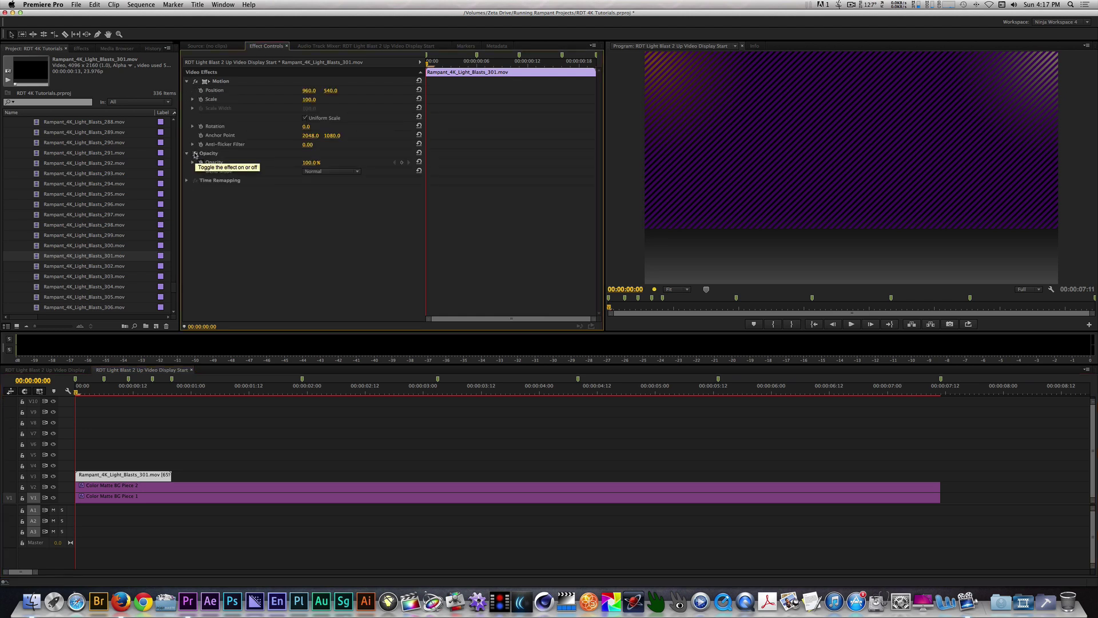
{"action": "left_click", "coordinate": [309, 99]}
{"action": "type", "text": "50"}
{"action": "key", "text": "Return"}
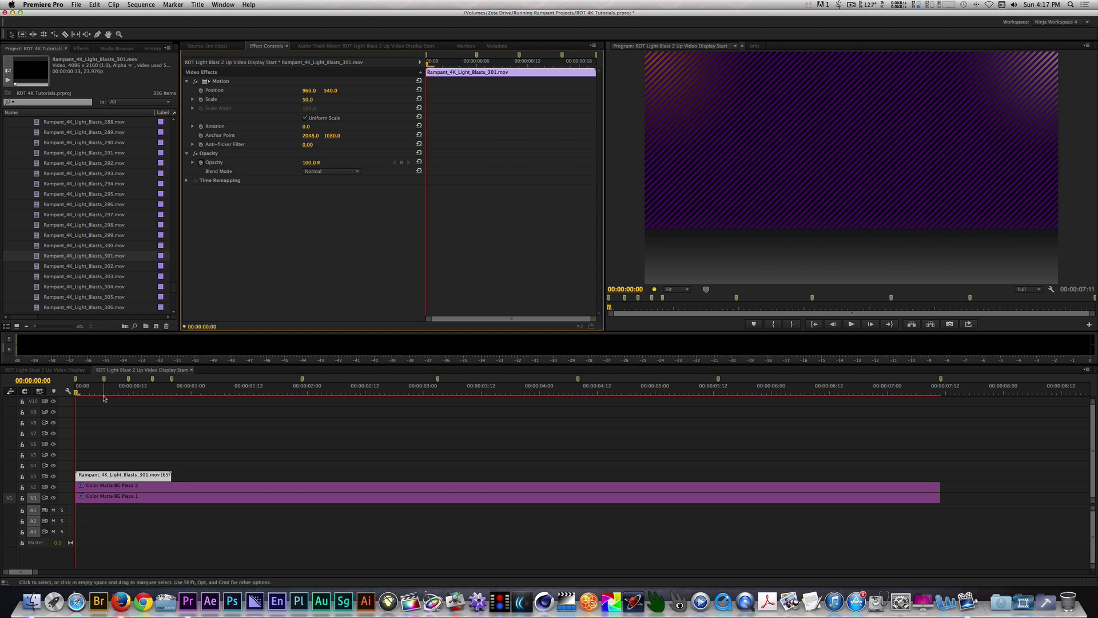
Preview the light blast at 00:00:00:08, set its Rotation to 90°, and change its Blend Mode to Color Dodge
{"action": "left_click_drag", "start_coordinate": [103, 397], "coordinate": [115, 392]}
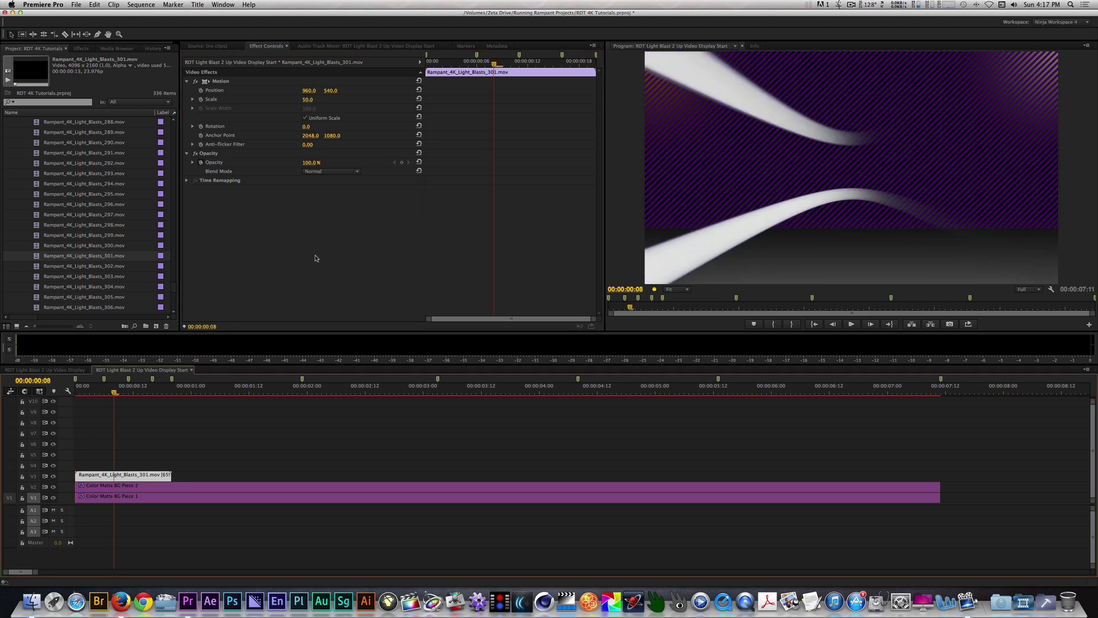
{"action": "left_click", "coordinate": [313, 129]}
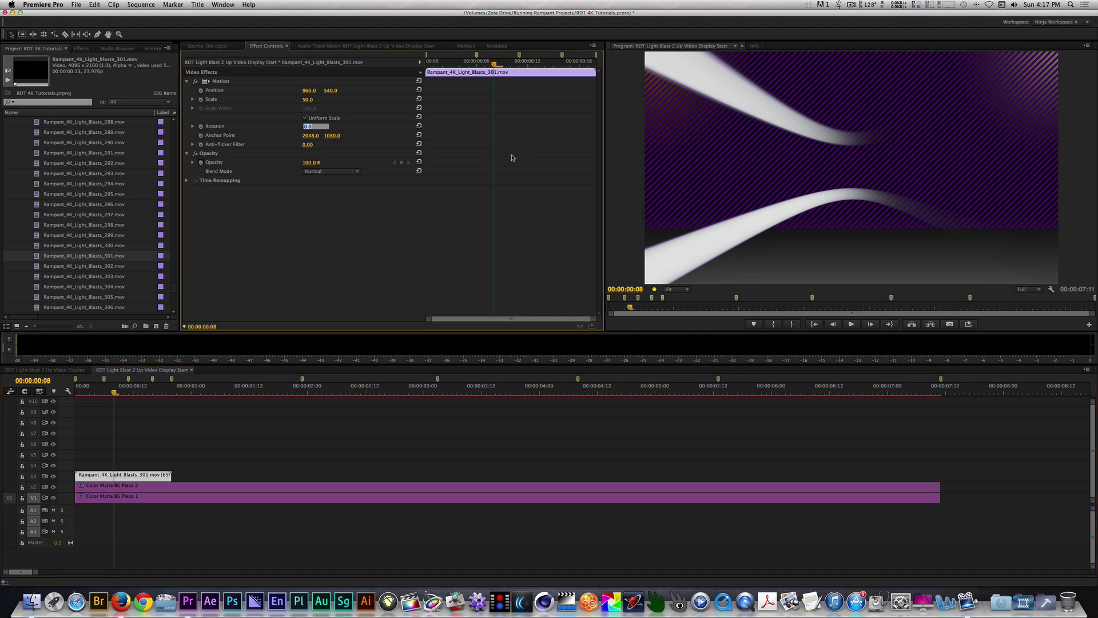
{"action": "type", "text": "90"}
{"action": "key", "text": "Return"}
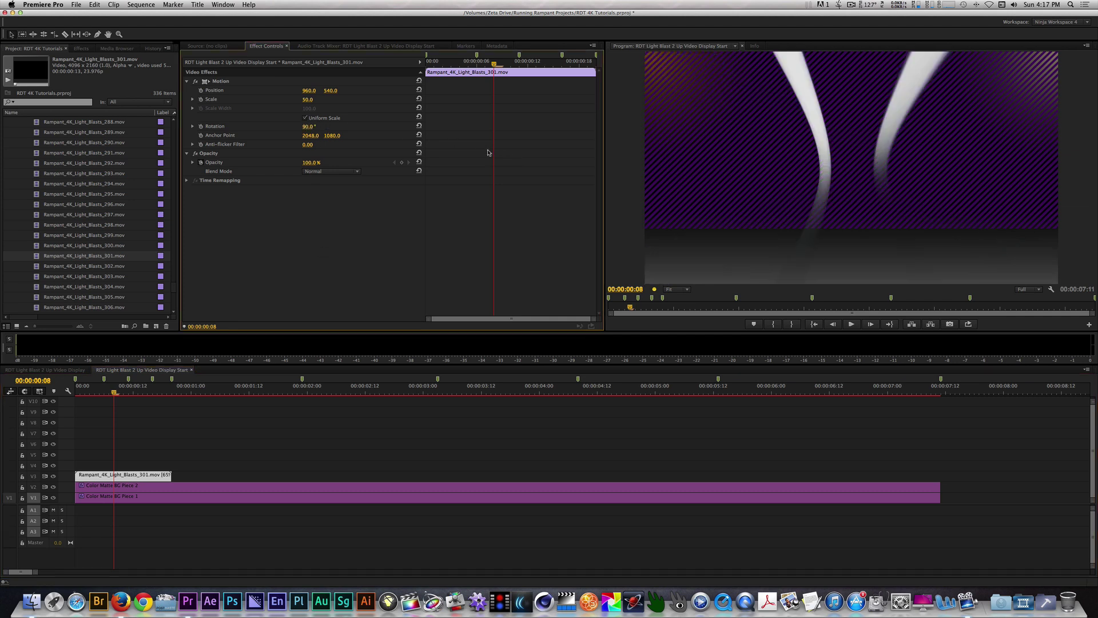
{"action": "left_click", "coordinate": [348, 171]}
{"action": "left_click", "coordinate": [354, 264]}
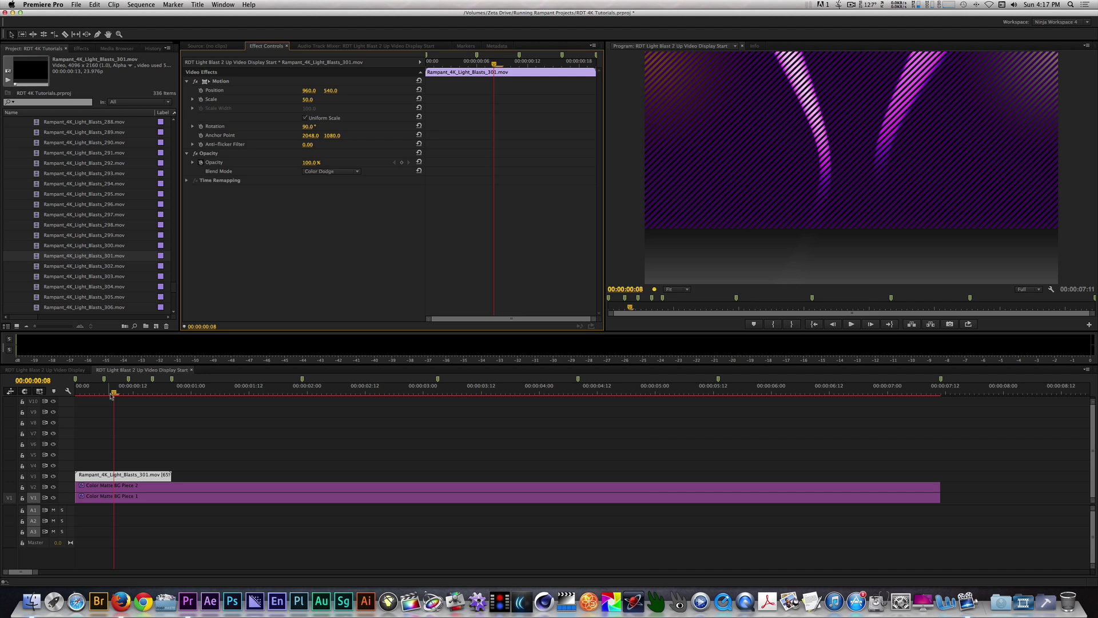
Duplicate the light blast clip on track V3 so the copy starts at 00:00:01:06
{"action": "left_click", "coordinate": [32, 380]}
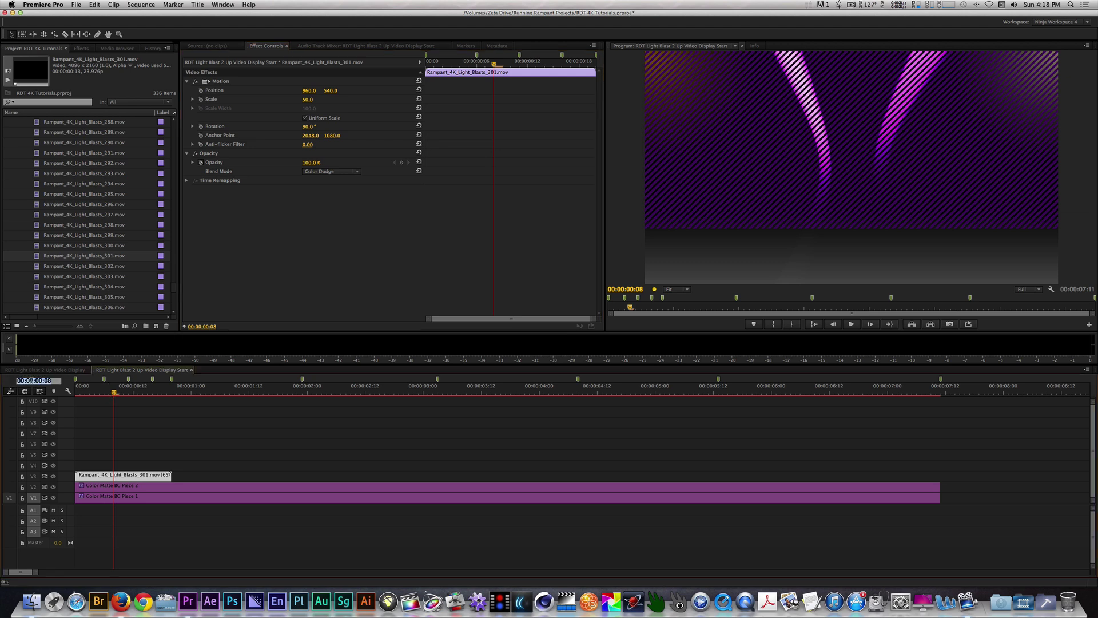
{"action": "type", "text": "1:06"}
{"action": "key", "text": "Return"}
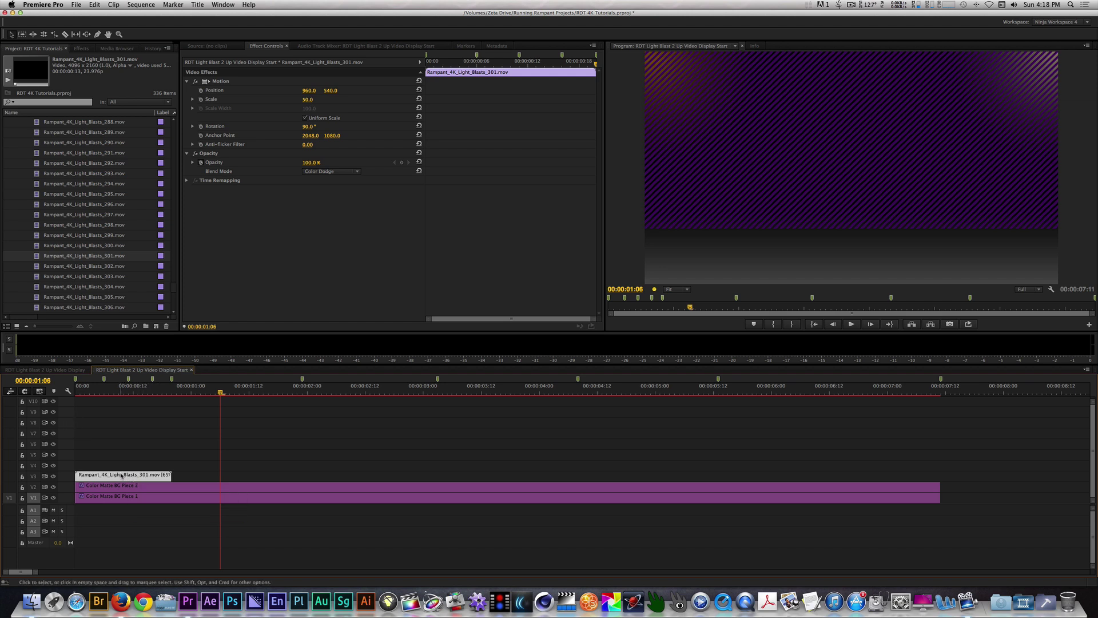
{"action": "left_click_drag", "start_coordinate": [120, 476], "coordinate": [273, 479]}
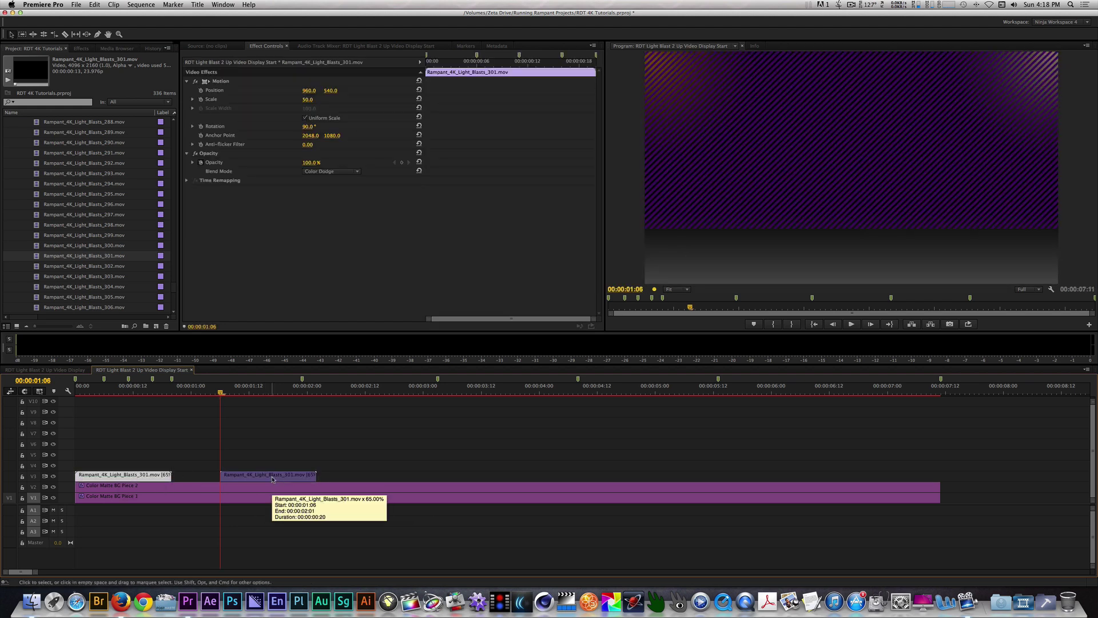
Set the Rotation of the second light blast clip to 0°
{"action": "left_click", "coordinate": [273, 476]}
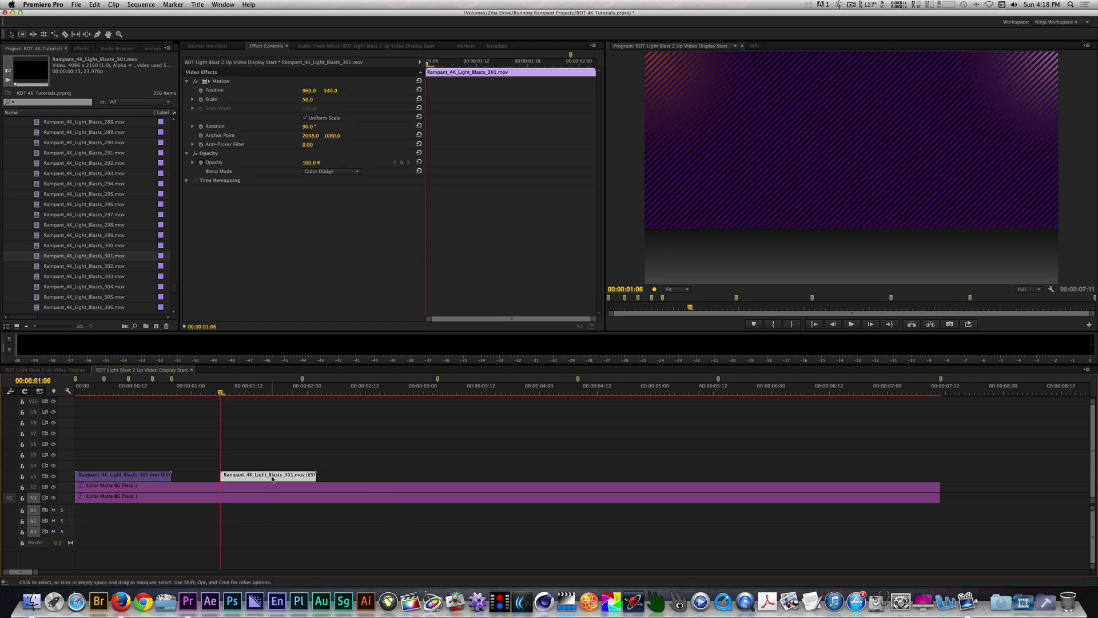
{"action": "left_click", "coordinate": [306, 127]}
{"action": "key", "text": "Return"}
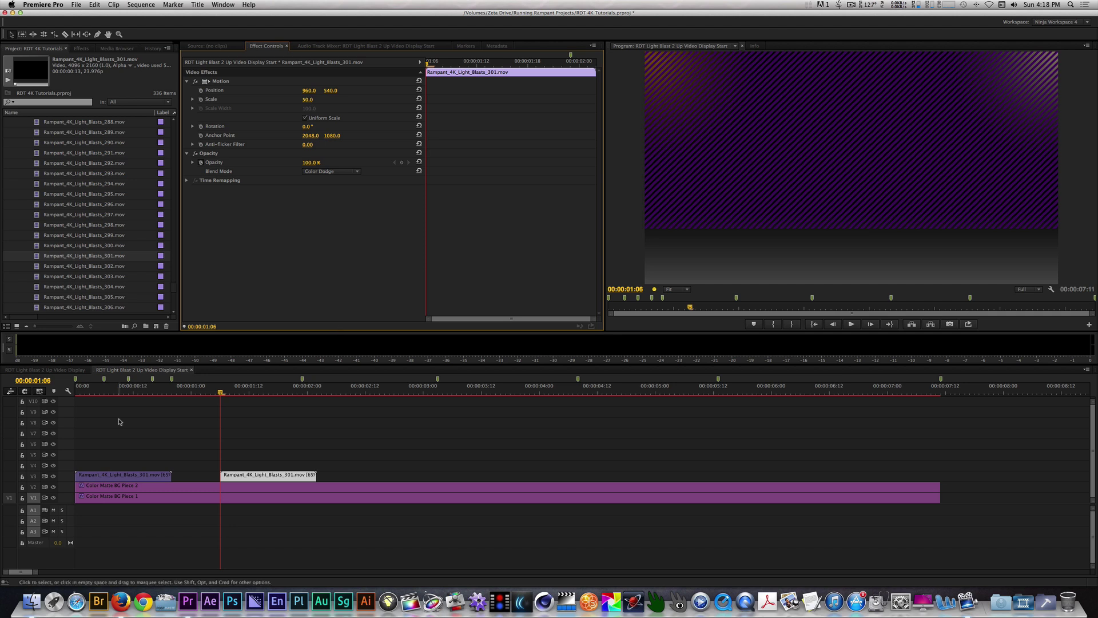
Duplicate both light blast clips on track V3 so the copied pair starts at 00:00:02:16
{"action": "left_click", "coordinate": [182, 433]}
{"action": "type", "text": "216"}
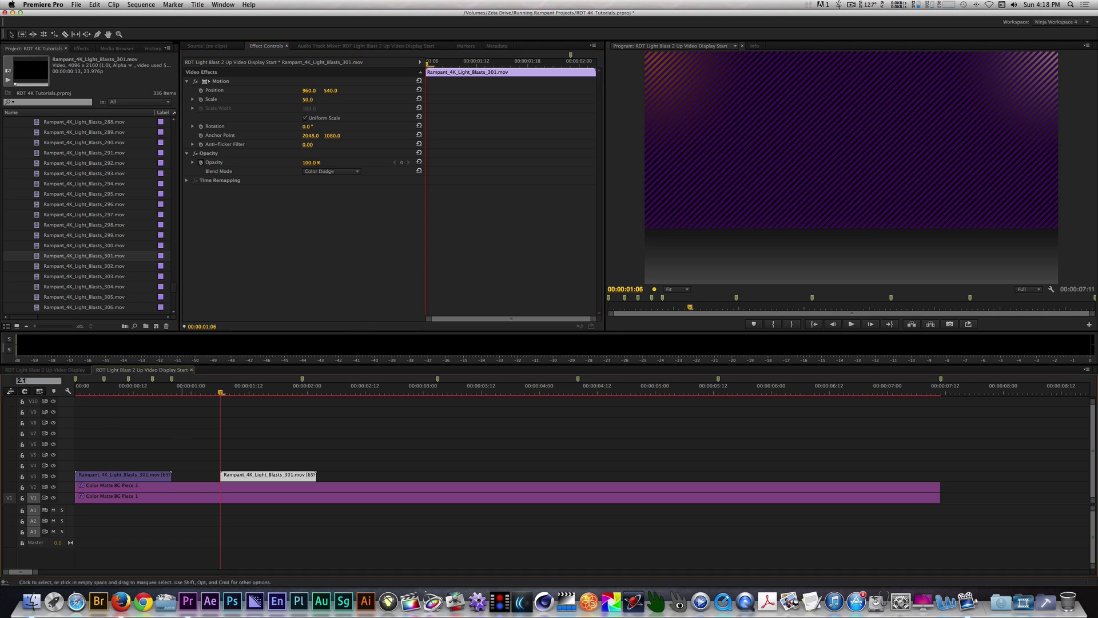
{"action": "key", "text": "Return"}
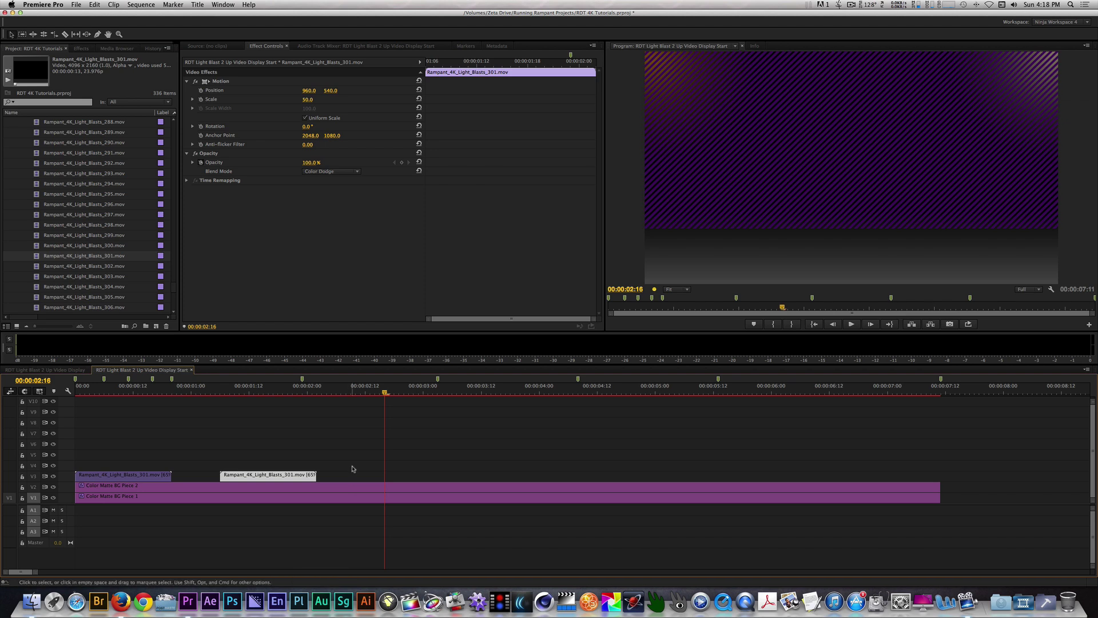
{"action": "left_click_drag", "start_coordinate": [346, 465], "coordinate": [115, 480]}
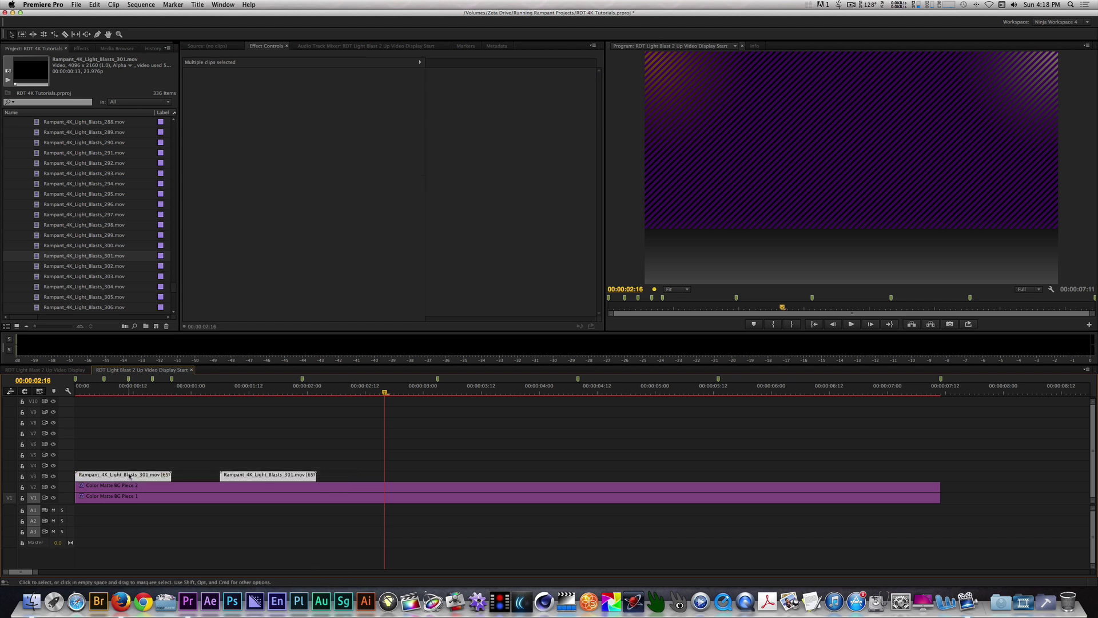
{"action": "left_click_drag", "start_coordinate": [129, 475], "coordinate": [440, 474]}
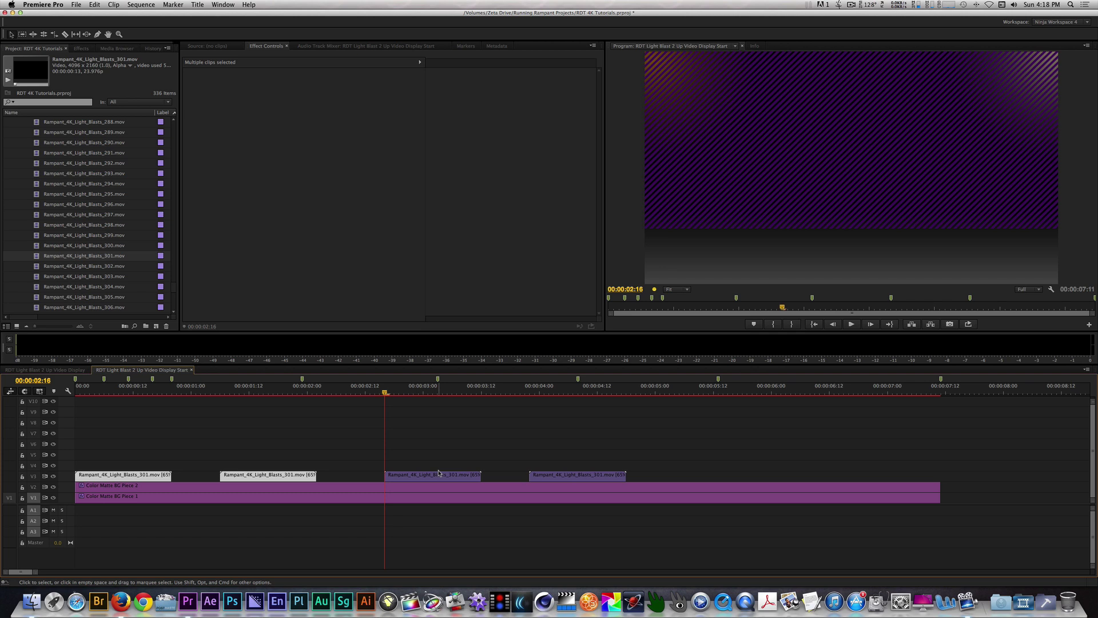
Duplicate the first light blast clip on track V3 so the copy starts at 00:00:05:14, and scrub through the sequence to review it
{"action": "left_click", "coordinate": [34, 381]}
{"action": "type", "text": "514"}
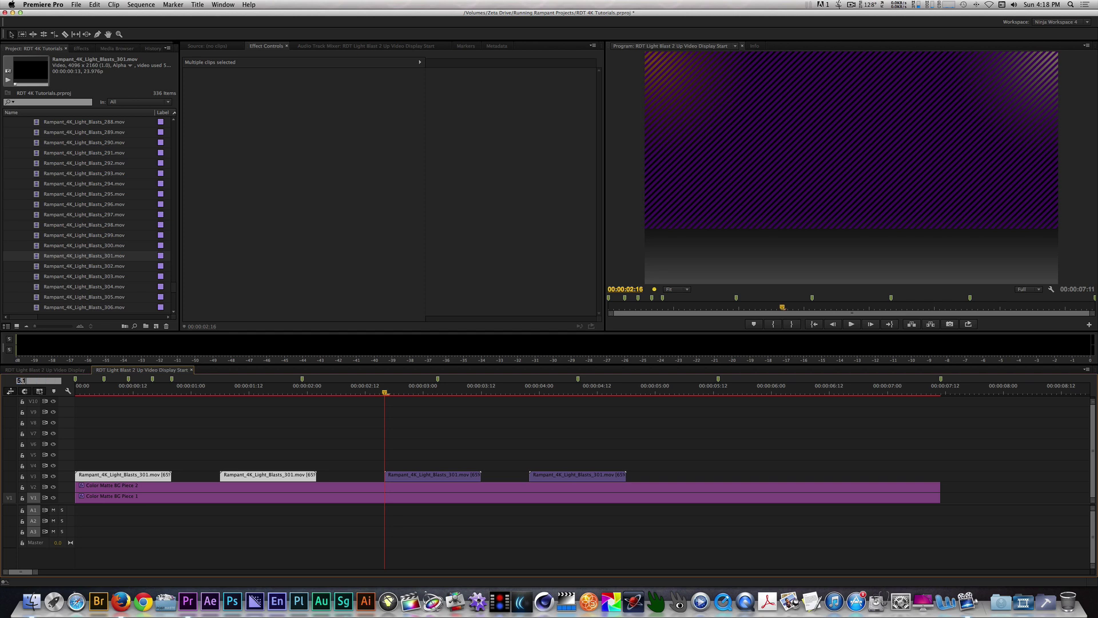
{"action": "key", "text": "Return"}
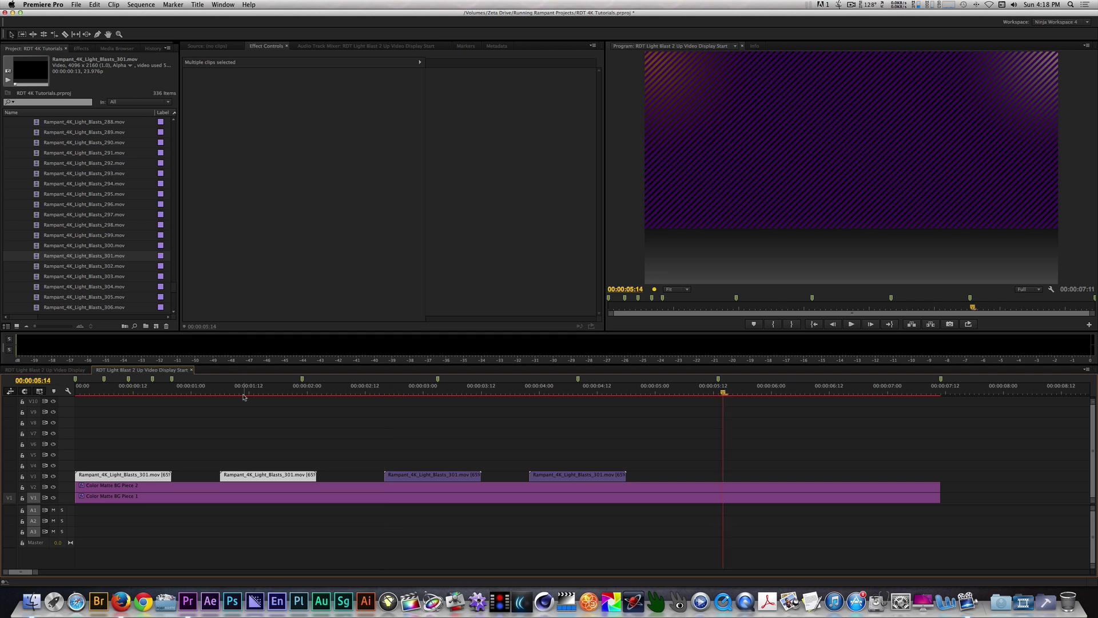
{"action": "left_click_drag", "start_coordinate": [148, 475], "coordinate": [789, 477]}
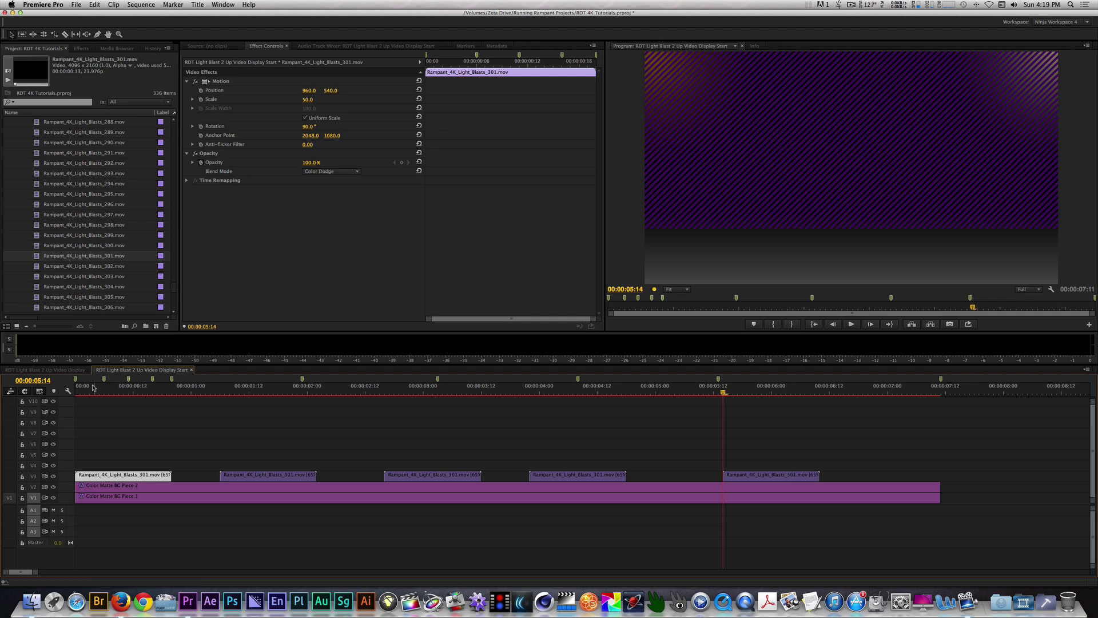
{"action": "left_click_drag", "start_coordinate": [87, 389], "coordinate": [844, 427]}
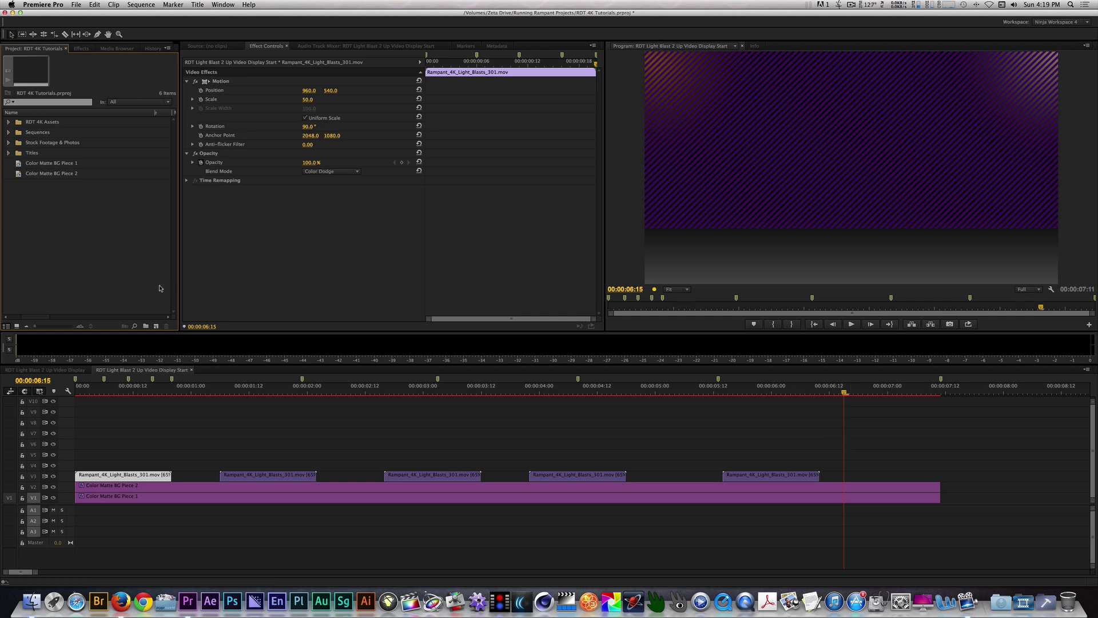
Create a new 1920 × 1080 Black Video item in the project
{"action": "left_click", "coordinate": [156, 326]}
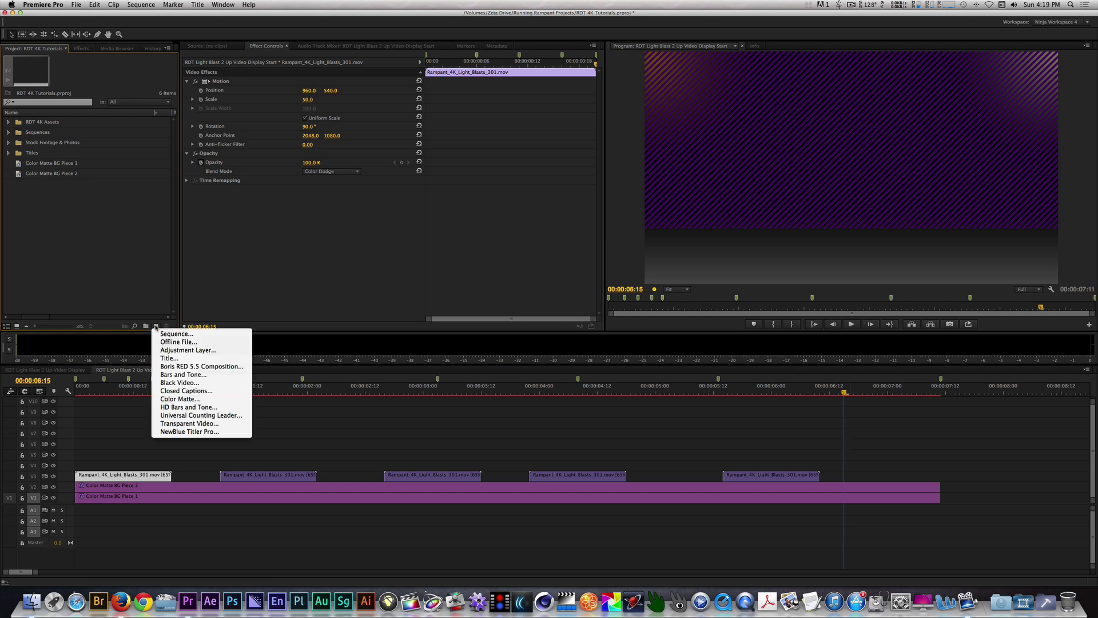
{"action": "left_click", "coordinate": [186, 383]}
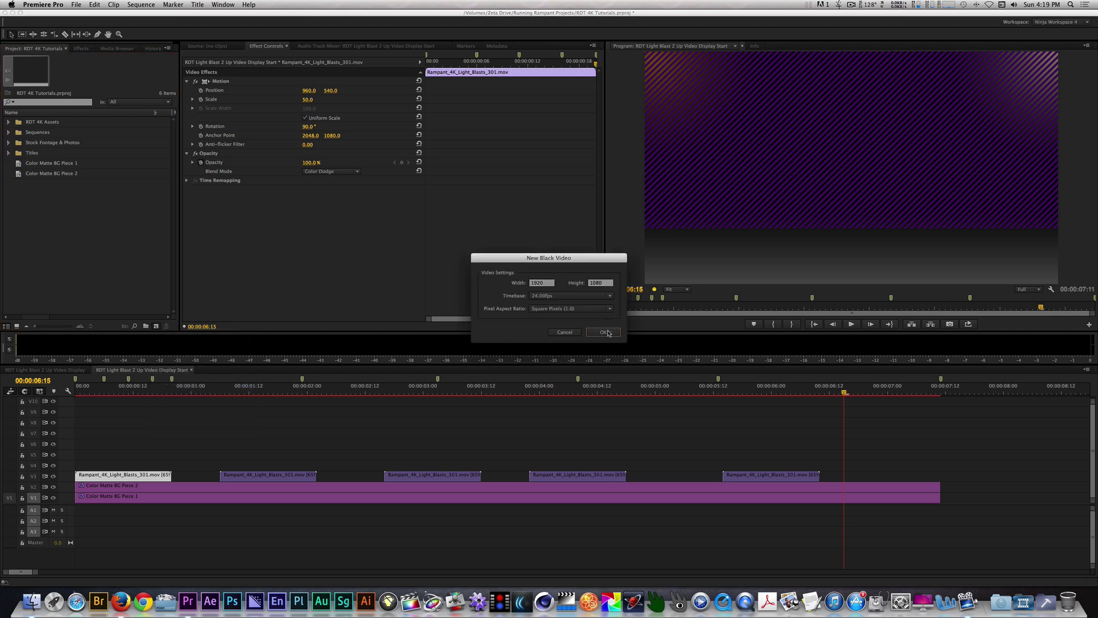
{"action": "left_click", "coordinate": [608, 333]}
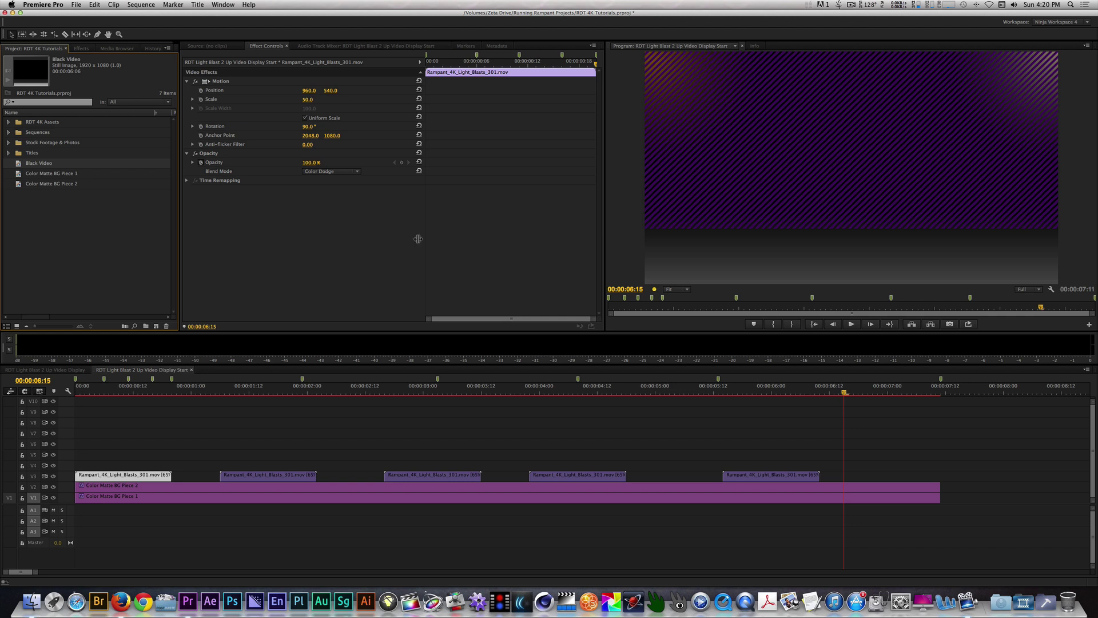
Load the Black Video as source, mark its out point at 00:00:00:09, and place it on track V4 at the sequence start
{"action": "left_click", "coordinate": [213, 46]}
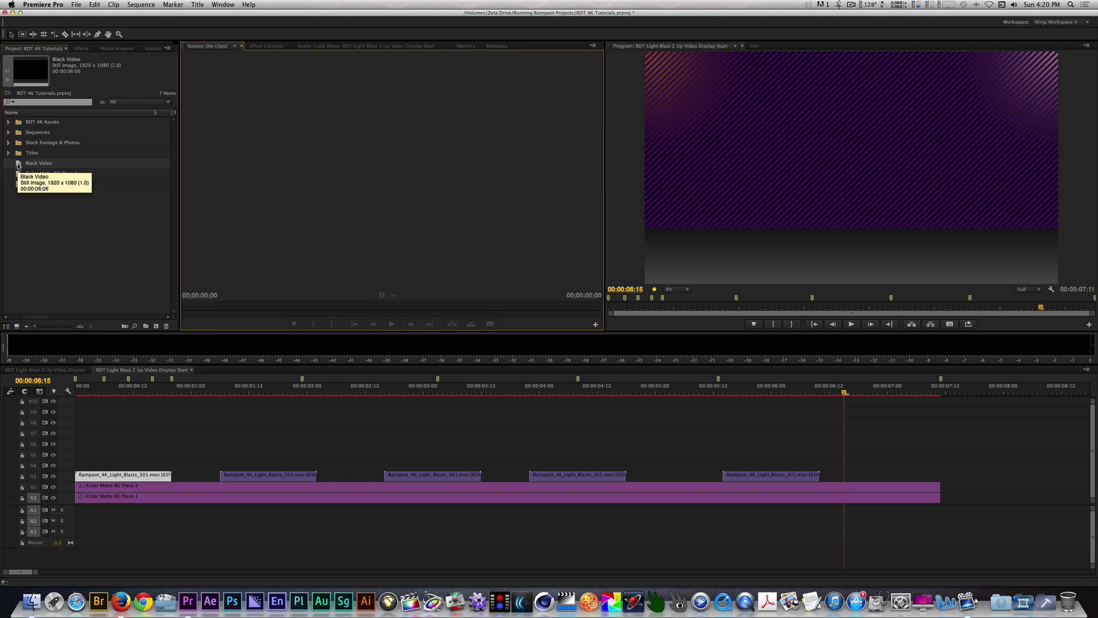
{"action": "left_click_drag", "start_coordinate": [18, 165], "coordinate": [394, 193]}
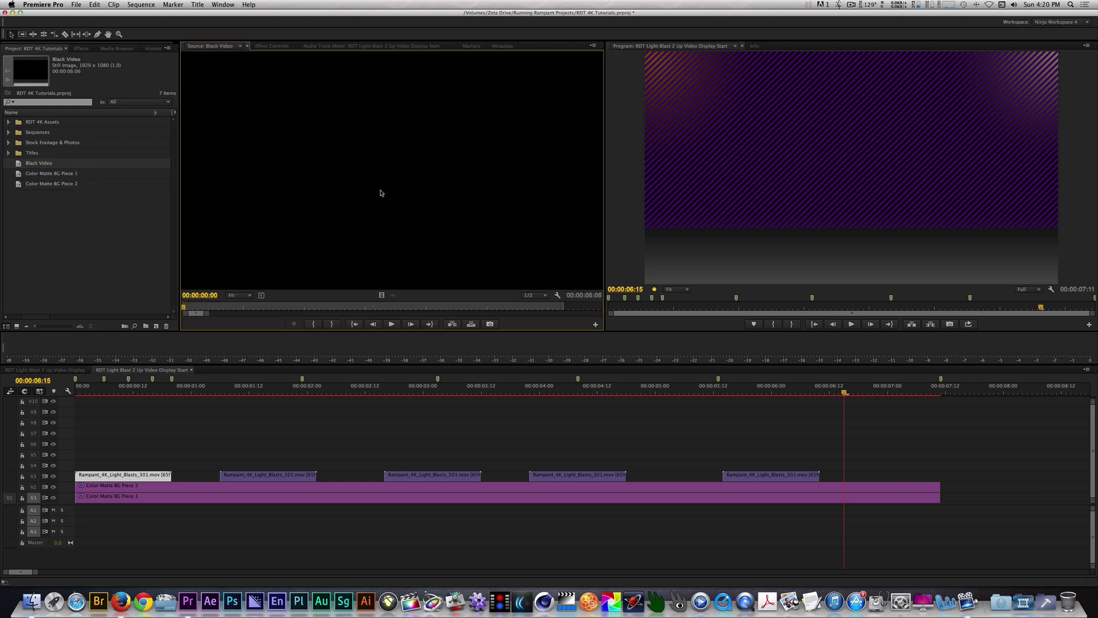
{"action": "key", "text": "Right"}
{"action": "key", "text": "Right"}
{"action": "key", "text": "Right"}
{"action": "key", "text": "Right"}
{"action": "key", "text": "Right"}
{"action": "key", "text": "Right"}
{"action": "key", "text": "Right"}
{"action": "key", "text": "Right"}
{"action": "key", "text": "Right"}
{"action": "key", "text": "o"}
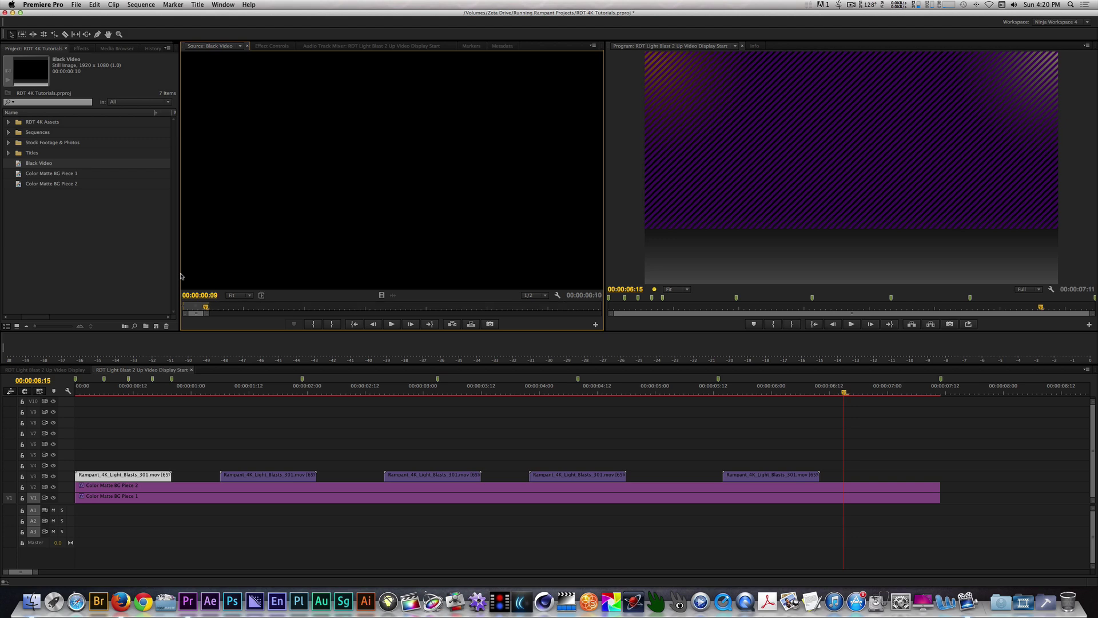
{"action": "left_click_drag", "start_coordinate": [383, 295], "coordinate": [68, 467]}
{"action": "key", "text": "Home"}
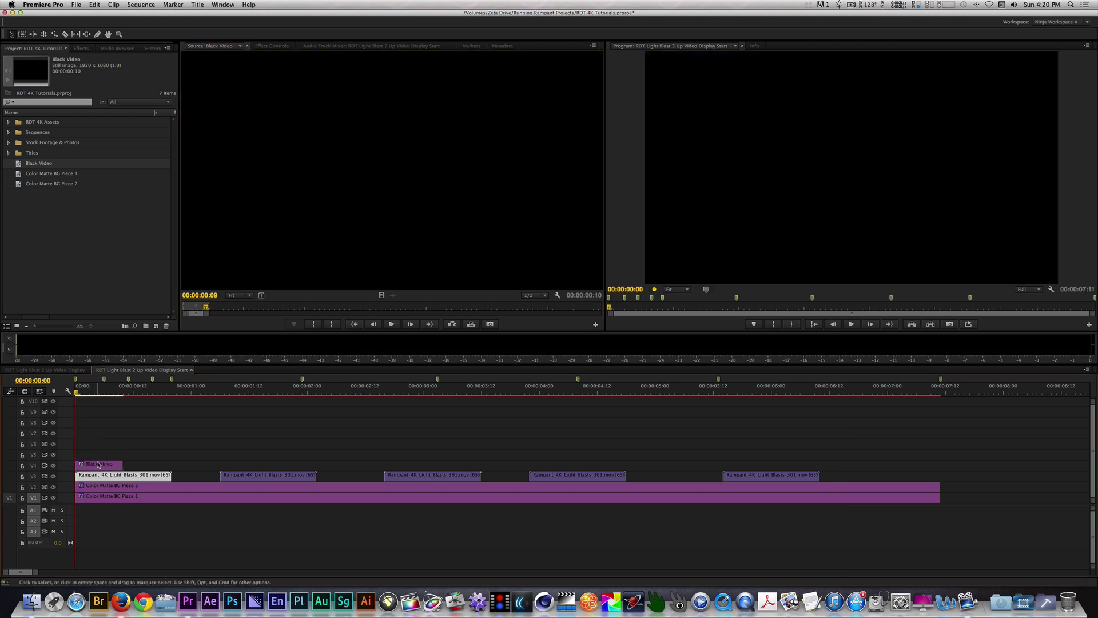
Find the Generate category's Lens Flare effect and apply it to the Black Video clip on track V4
{"action": "left_click", "coordinate": [99, 464]}
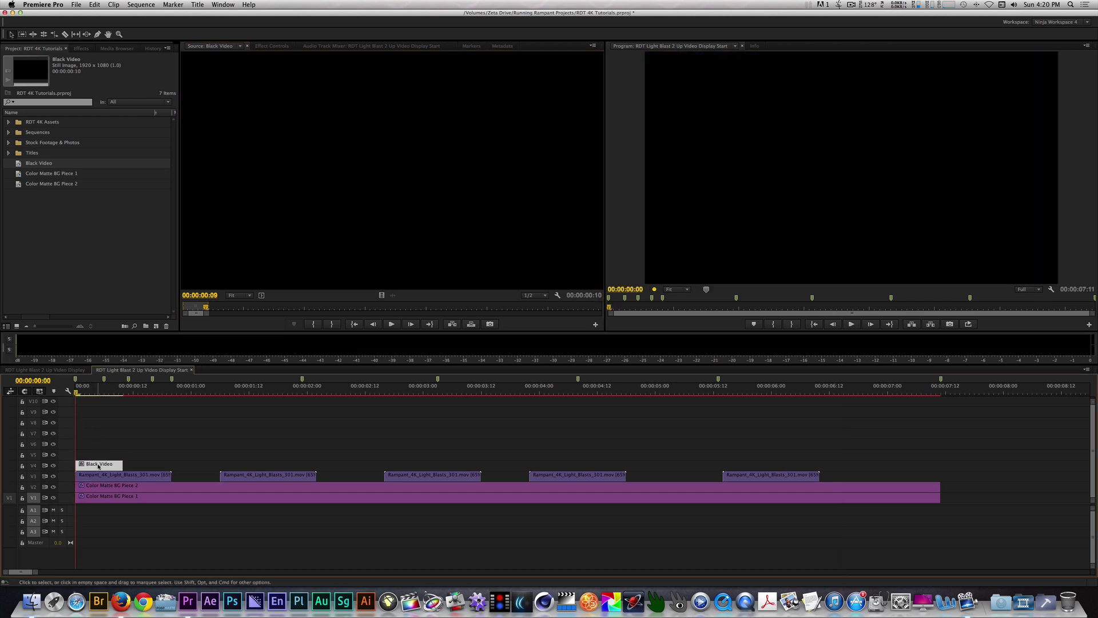
{"action": "left_click", "coordinate": [82, 48]}
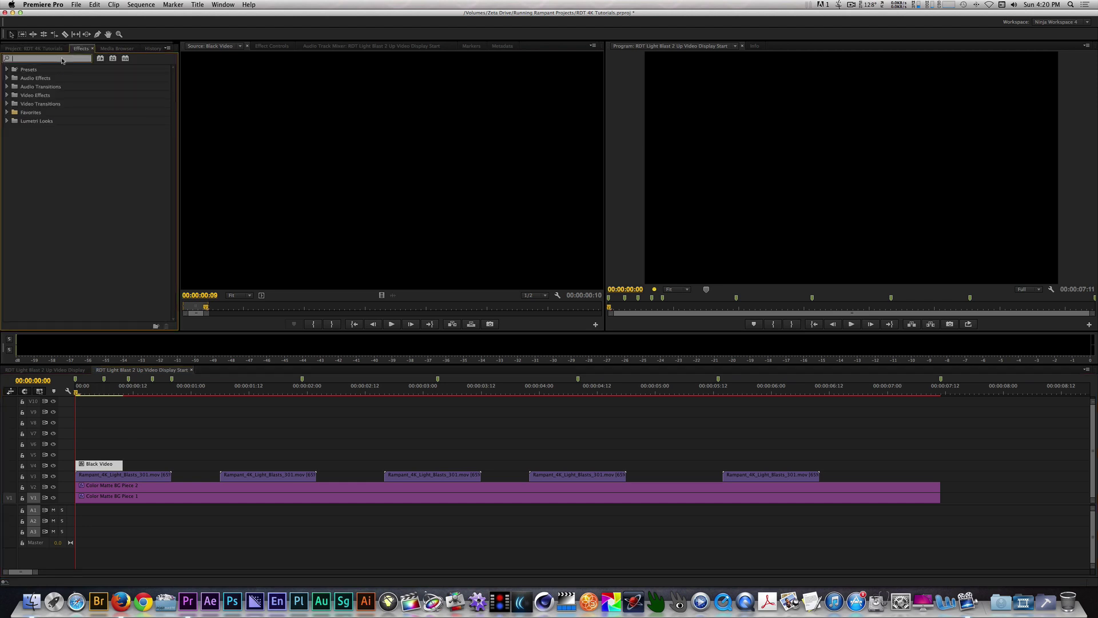
{"action": "type", "text": "lens flare"}
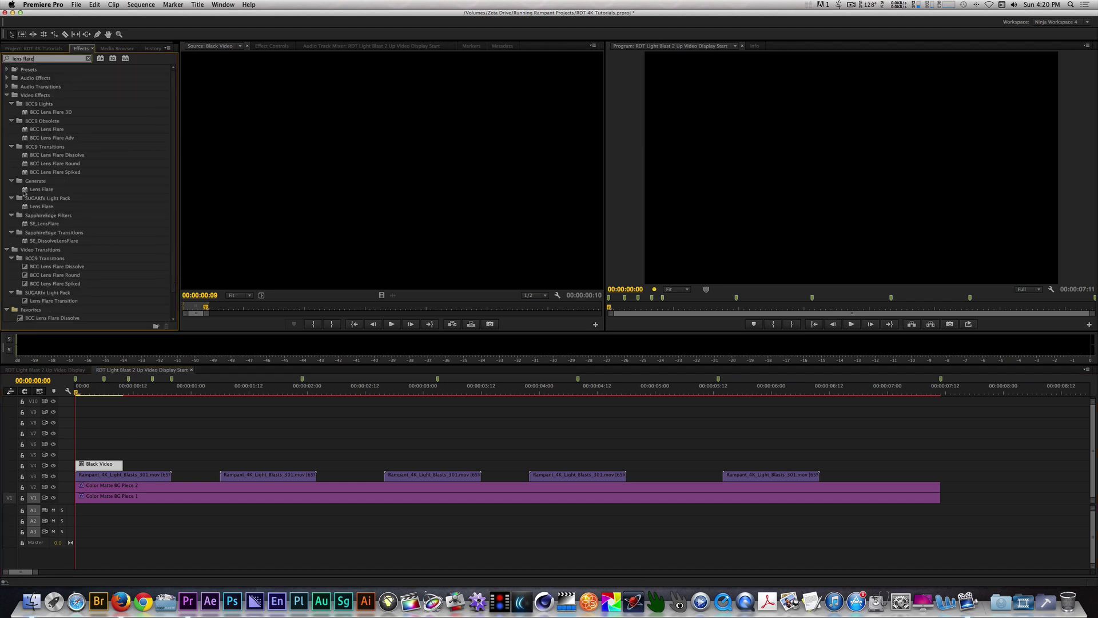
{"action": "double_click", "coordinate": [24, 190]}
Set the Lens Flare's Flare Center to 300, 261 and its Lens Type to 105mm Prime
{"action": "left_click", "coordinate": [271, 48]}
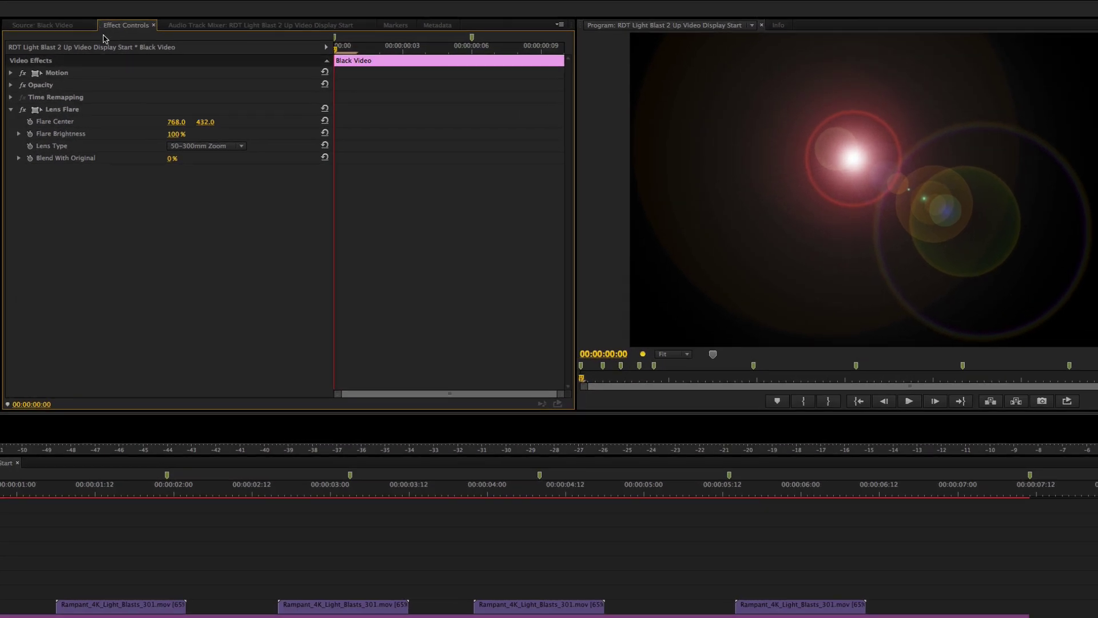
{"action": "left_click", "coordinate": [181, 122]}
{"action": "type", "text": "300"}
{"action": "key", "text": "Tab"}
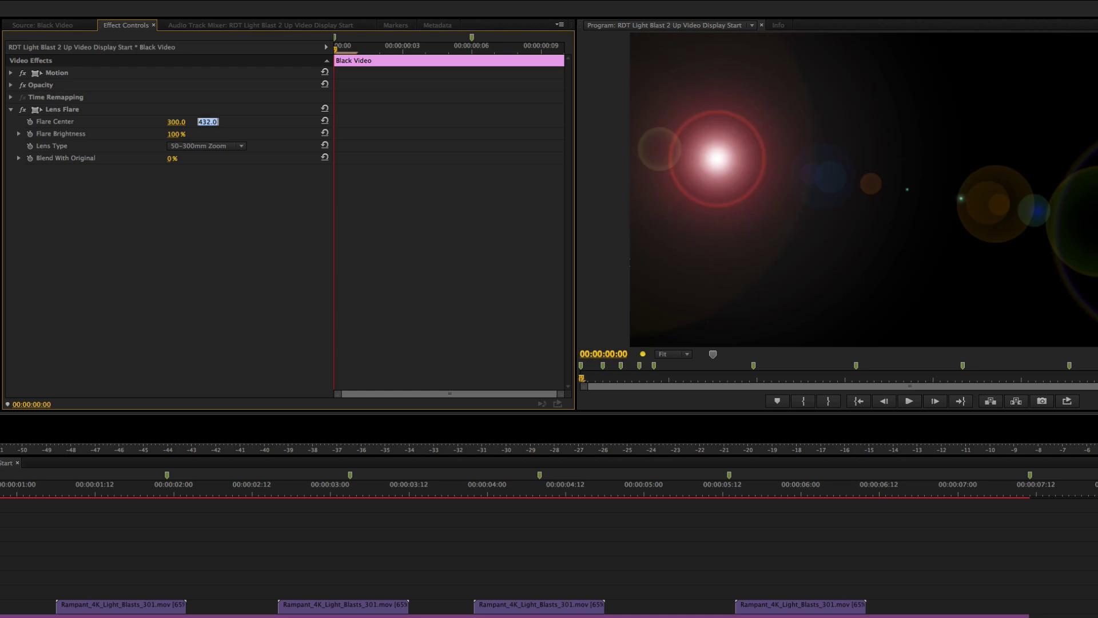
{"action": "type", "text": "261"}
{"action": "key", "text": "Return"}
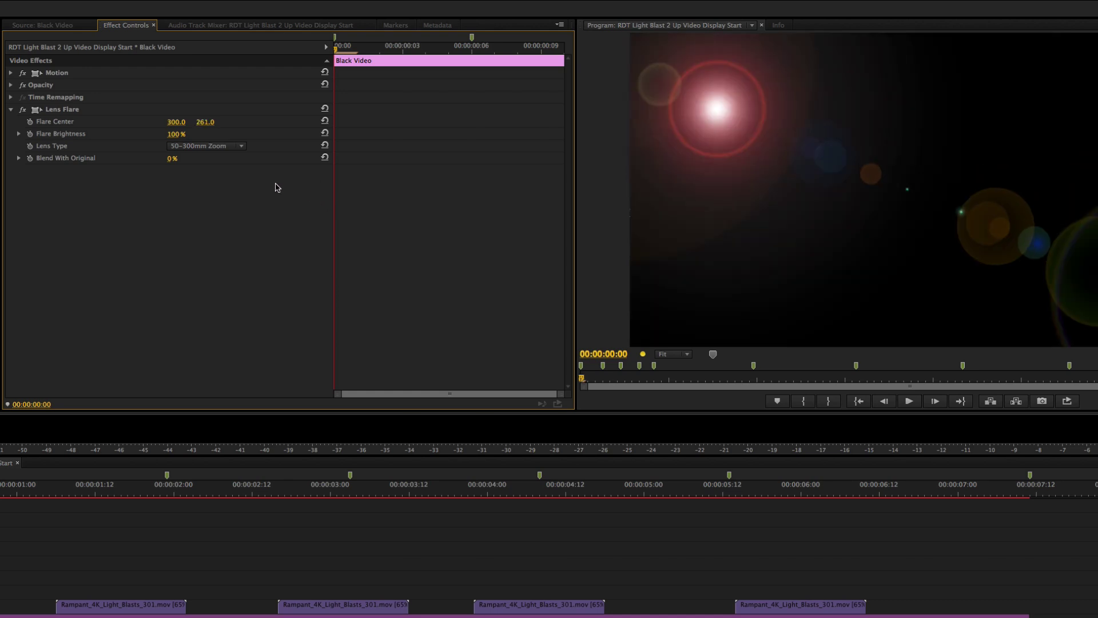
{"action": "left_click", "coordinate": [239, 146]}
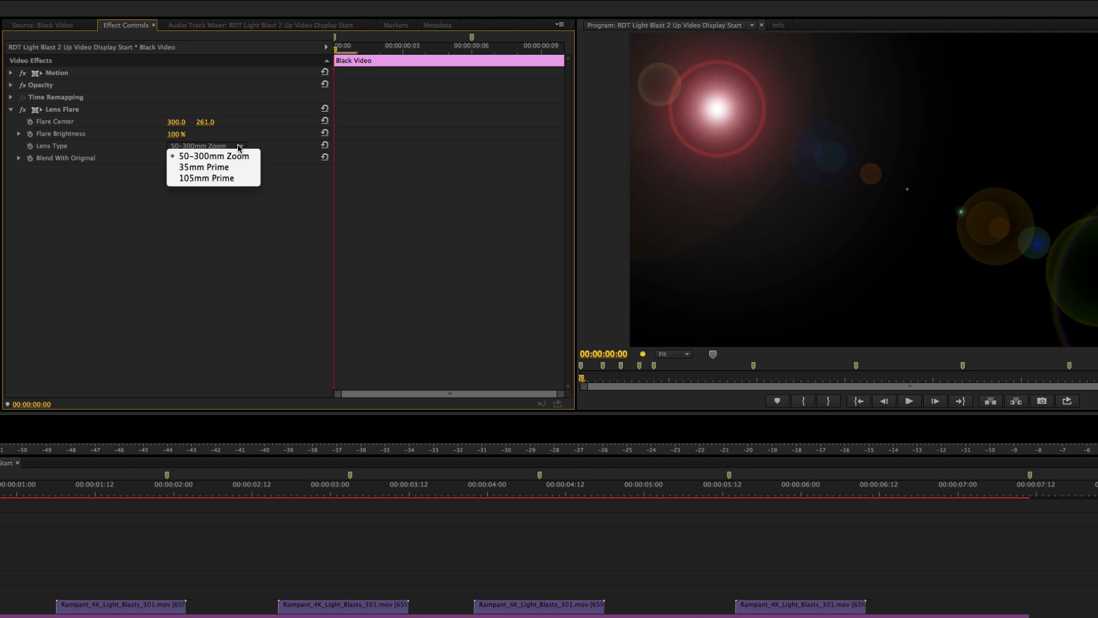
{"action": "left_click", "coordinate": [235, 181]}
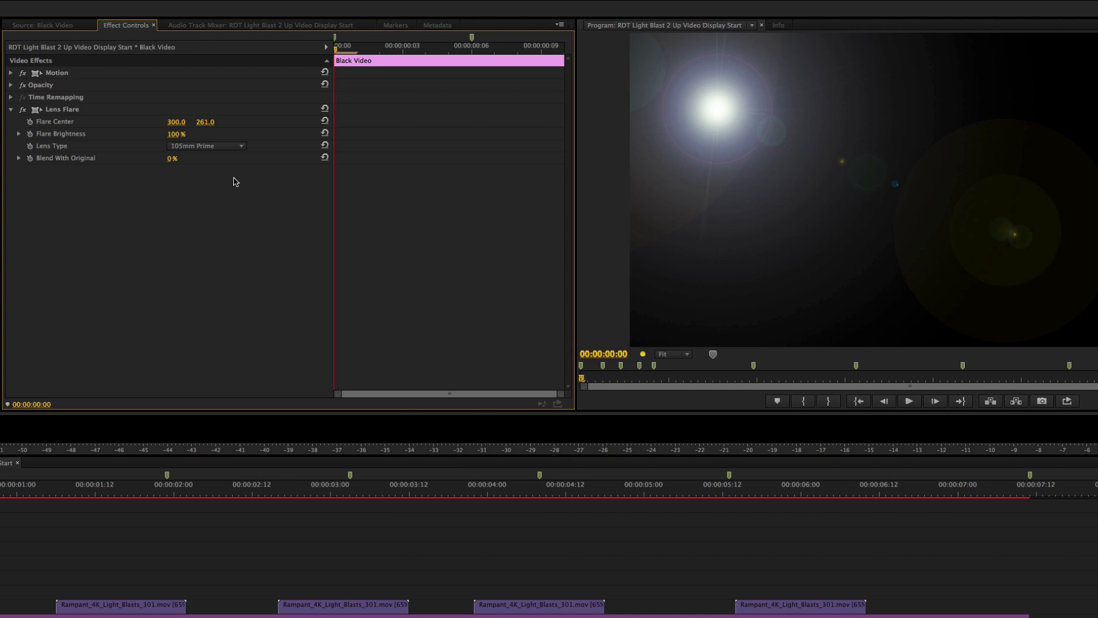
Keyframe the Flare Brightness at 0% on the first frame and 157% at 00:00:00:05
{"action": "left_click", "coordinate": [29, 134]}
{"action": "left_click", "coordinate": [177, 134]}
{"action": "type", "text": "0"}
{"action": "key", "text": "Return"}
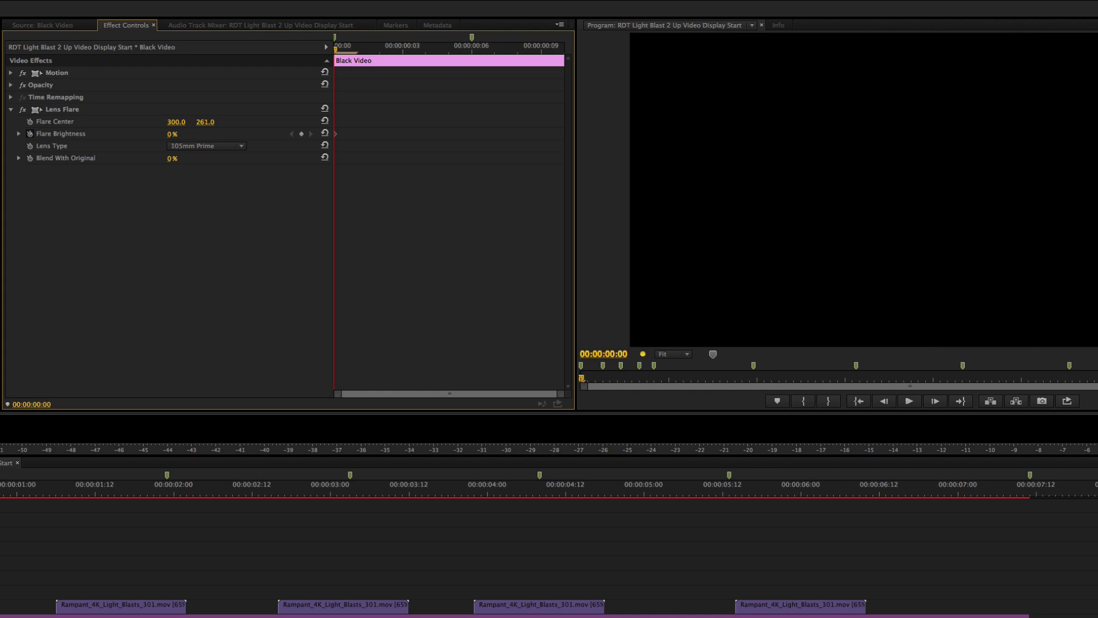
{"action": "key", "text": "shift+Right"}
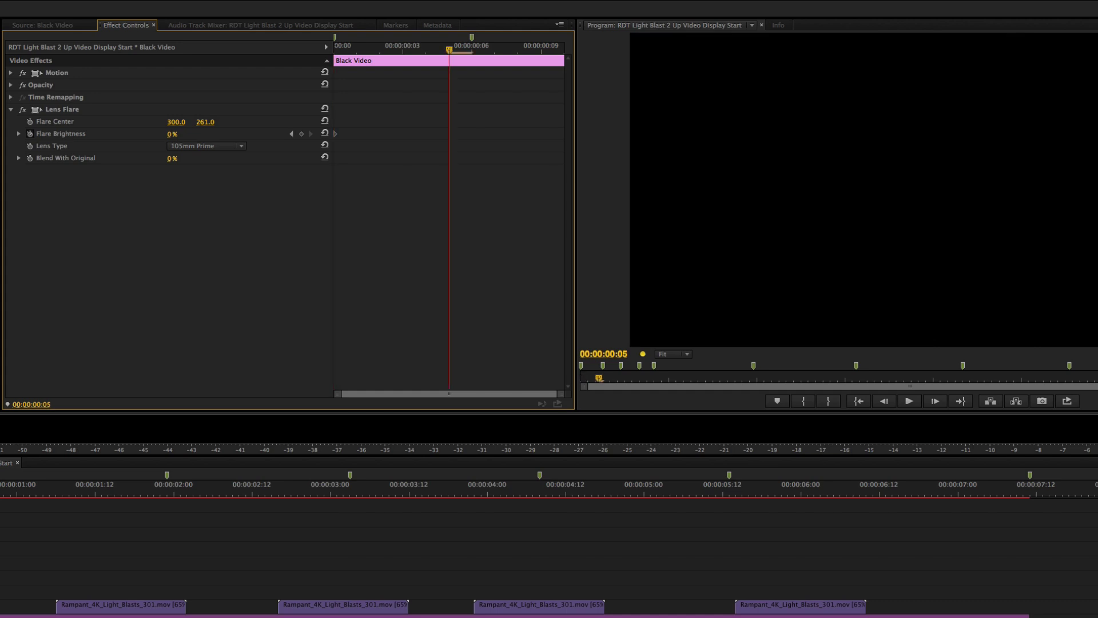
{"action": "left_click", "coordinate": [172, 133]}
{"action": "type", "text": "157"}
{"action": "key", "text": "Return"}
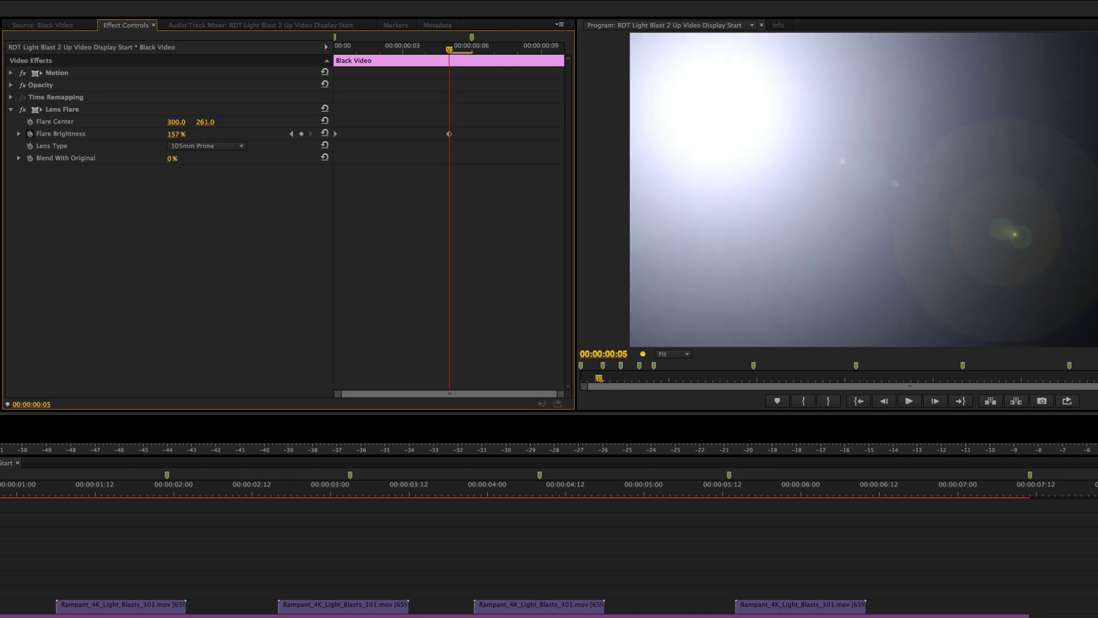
Add a Flare Brightness keyframe of 0% at 00:00:00:09
{"action": "key", "text": "Right"}
{"action": "key", "text": "Right"}
{"action": "key", "text": "Right"}
{"action": "key", "text": "Right"}
{"action": "left_click", "coordinate": [172, 134]}
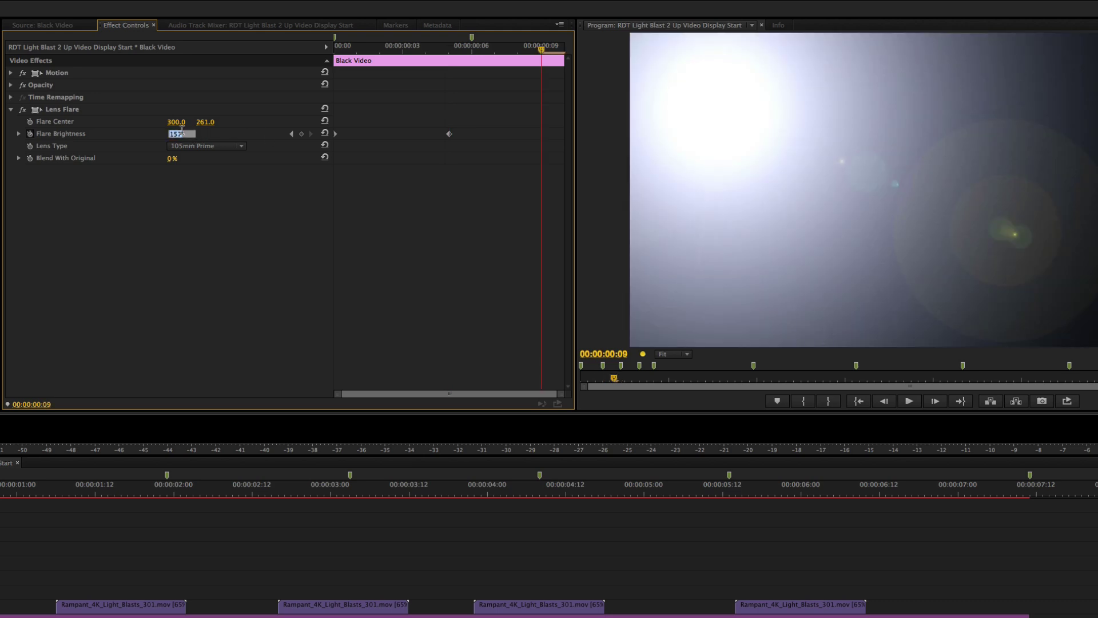
{"action": "type", "text": "0"}
{"action": "key", "text": "Return"}
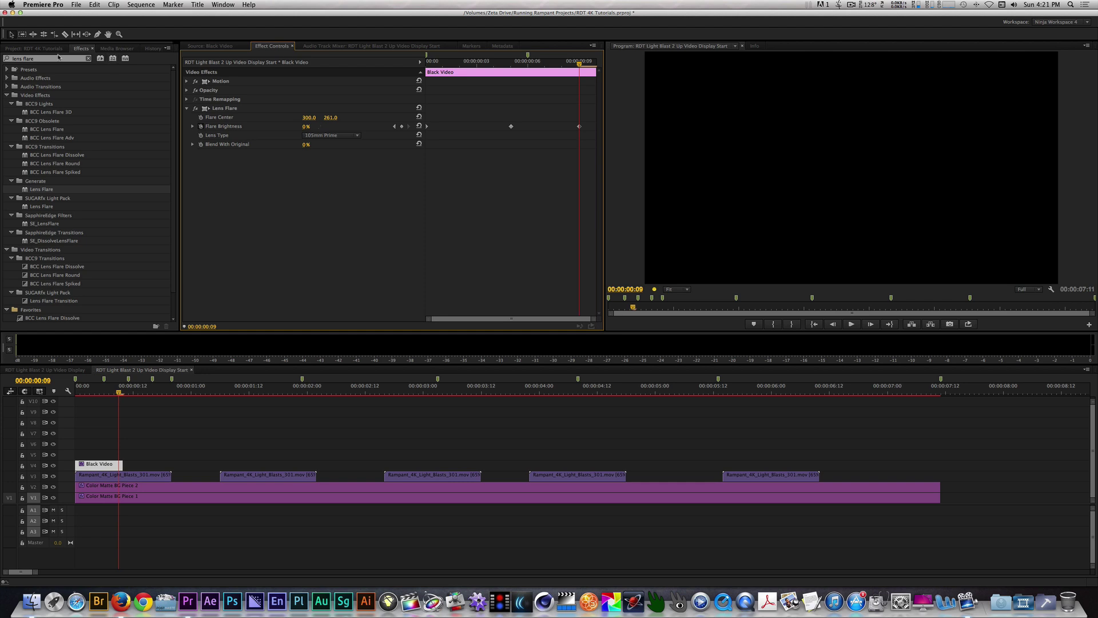
Apply Fast Blur to the Black Video clip with Blurriness 25 and Repeat Edge Pixels enabled
{"action": "left_click", "coordinate": [58, 56]}
{"action": "type", "text": "fast blur"}
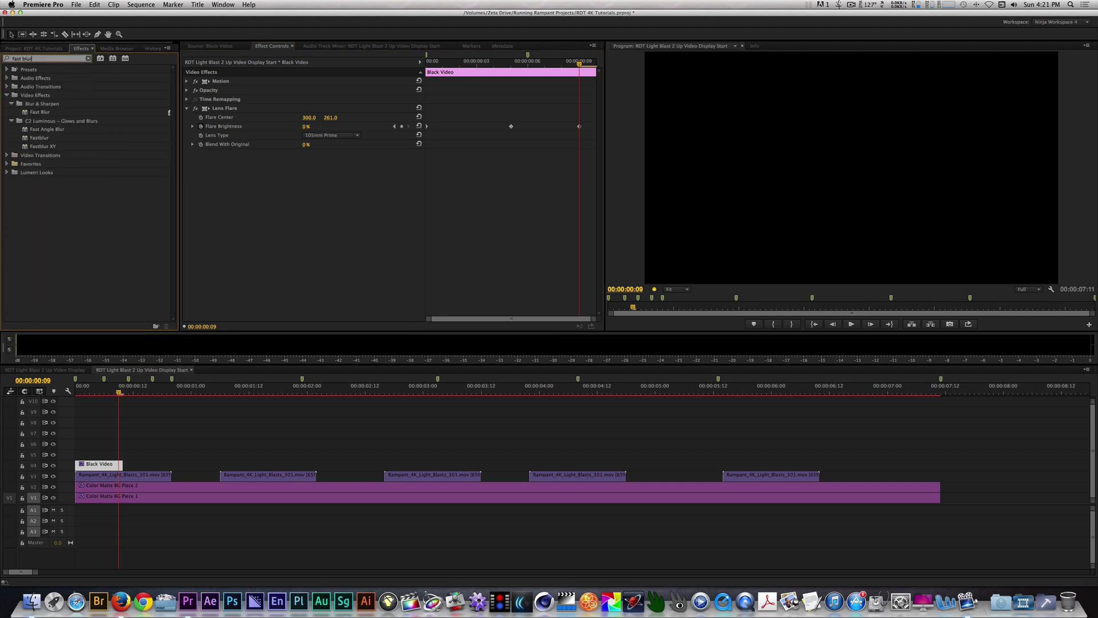
{"action": "double_click", "coordinate": [40, 112]}
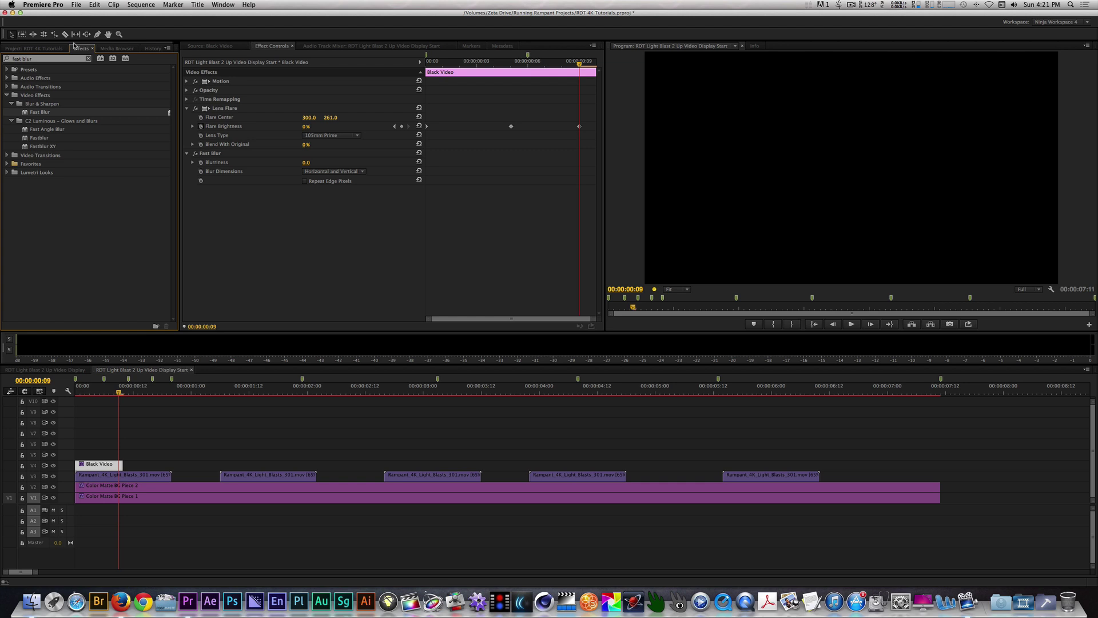
{"action": "left_click", "coordinate": [306, 162]}
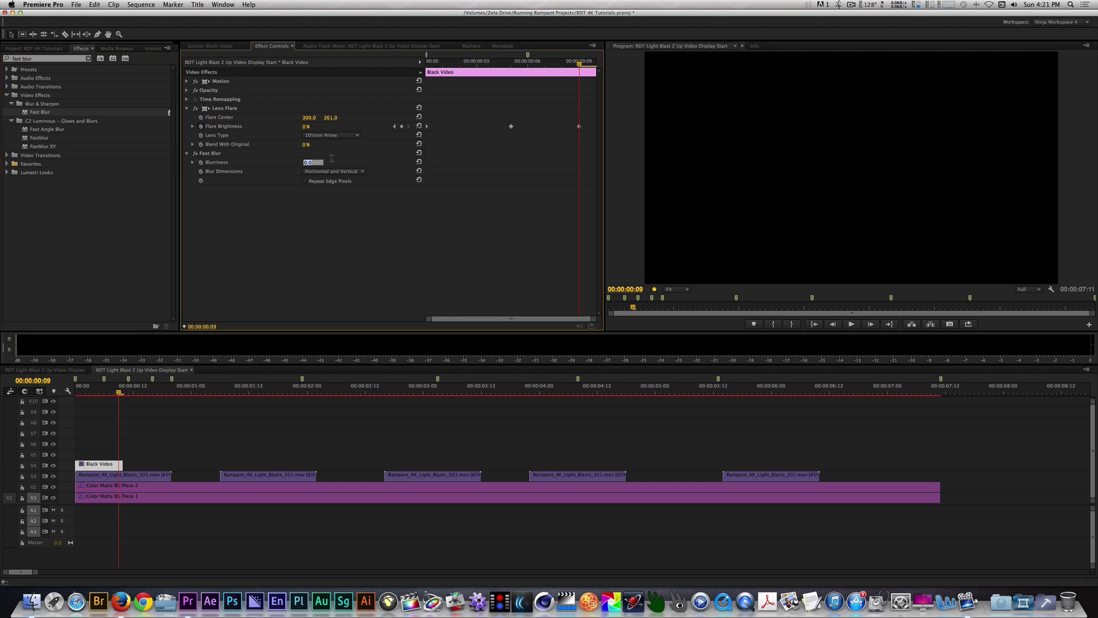
{"action": "type", "text": "25"}
{"action": "left_click", "coordinate": [308, 181]}
Set the Black Video clip's Blend Mode to Linear Dodge (Add) and preview the flare over the background
{"action": "left_click", "coordinate": [186, 90]}
{"action": "left_click", "coordinate": [334, 109]}
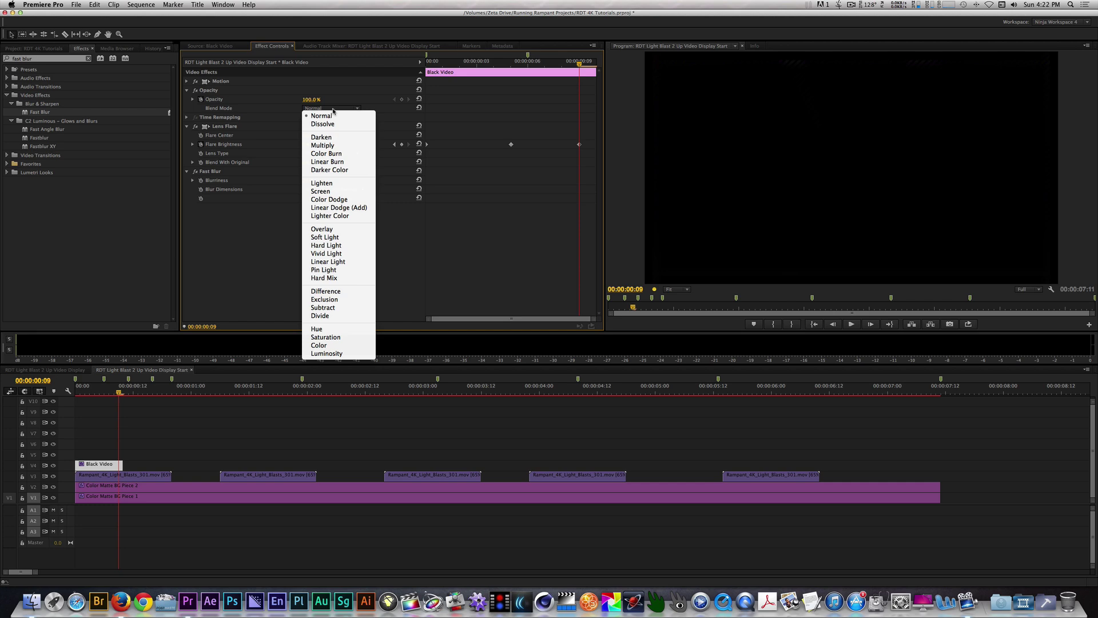
{"action": "left_click", "coordinate": [349, 207]}
{"action": "left_click", "coordinate": [94, 393]}
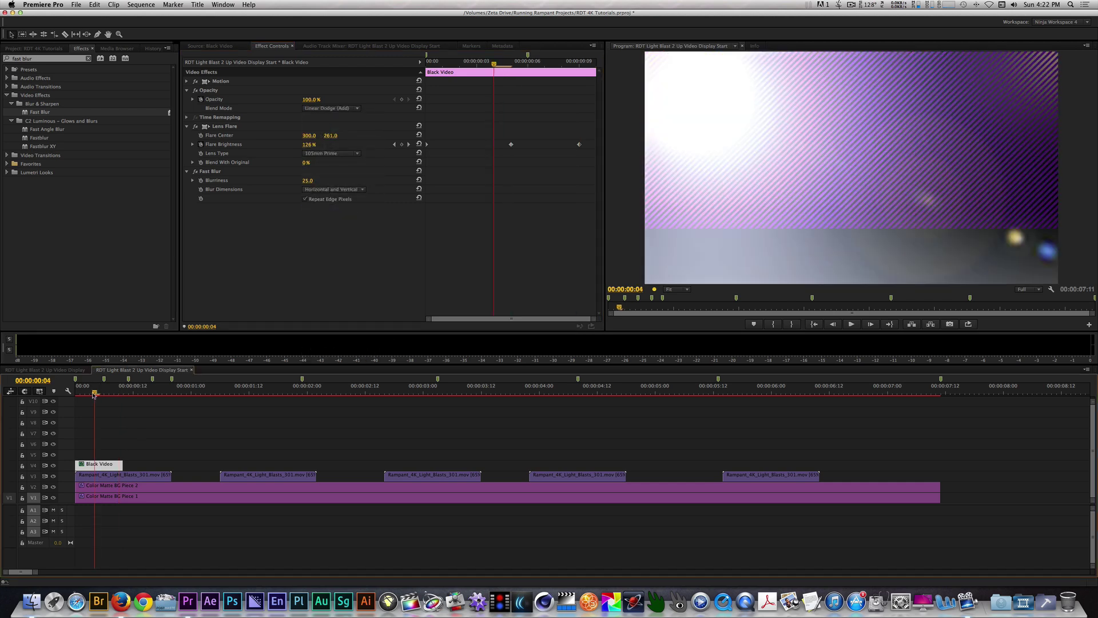
{"action": "left_click_drag", "start_coordinate": [95, 393], "coordinate": [75, 393]}
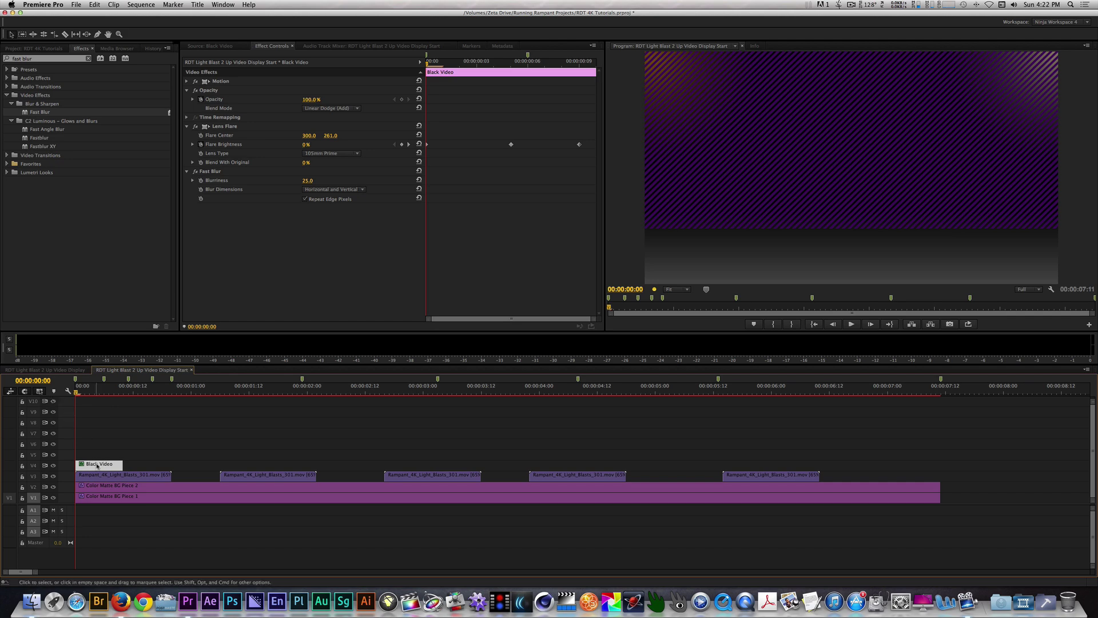
Duplicate the Black Video flare clip onto track V5 at the sequence start and select the copy
{"action": "left_click_drag", "start_coordinate": [98, 466], "coordinate": [99, 456]}
{"action": "left_click", "coordinate": [99, 456]}
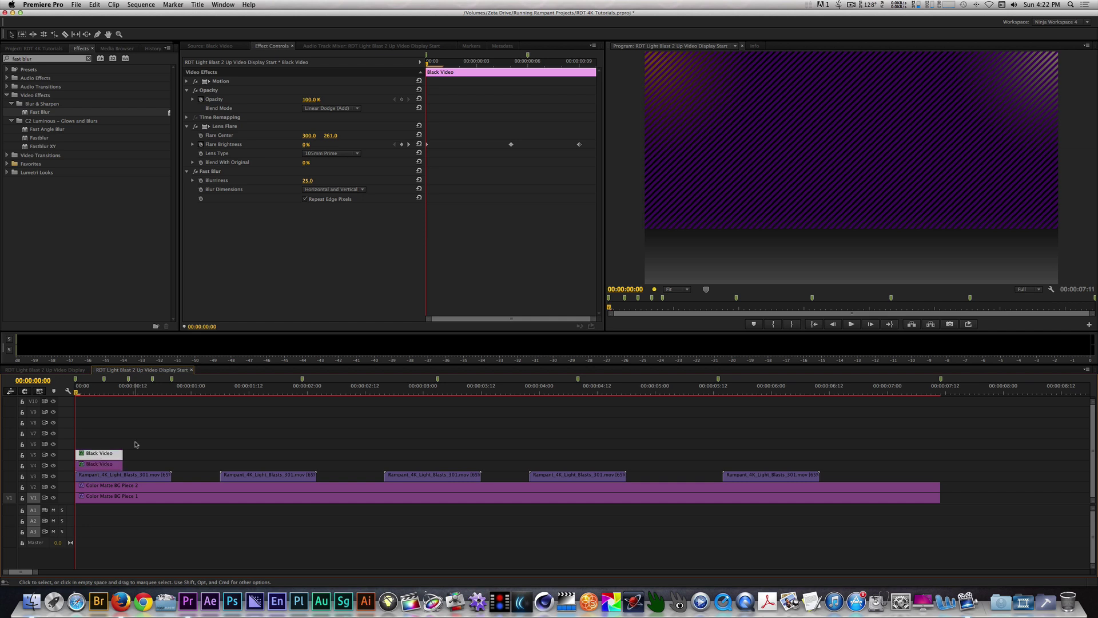
Shift the V5 Black Video copy 6 frames later and set its Flare Center X to 1660
{"action": "type", "text": "+6"}
{"action": "key", "text": "Return"}
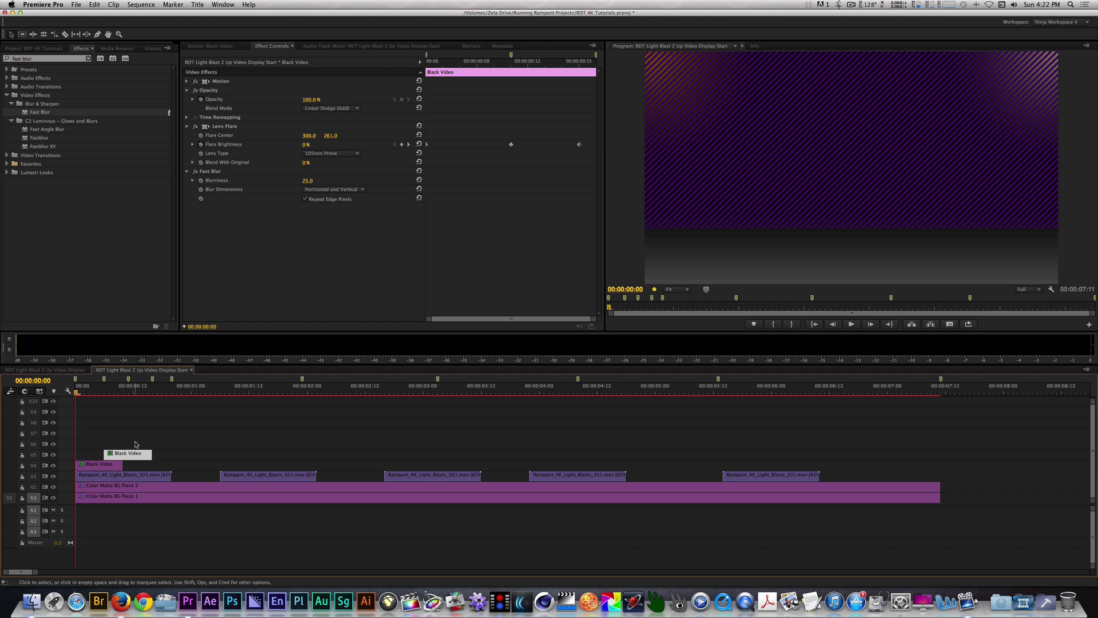
{"action": "left_click", "coordinate": [119, 391]}
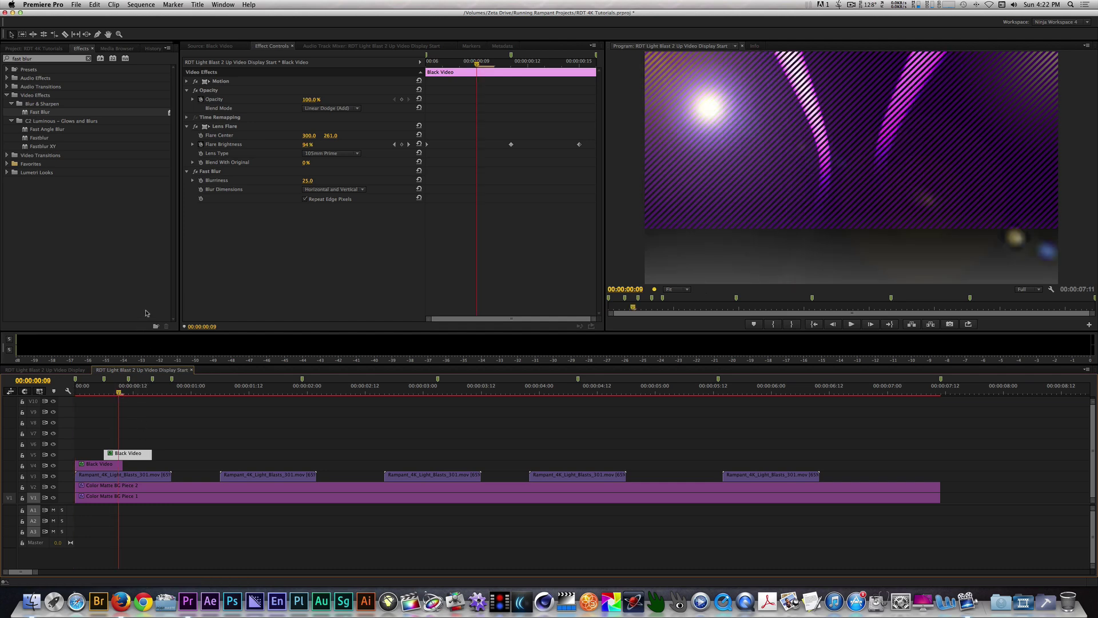
{"action": "left_click", "coordinate": [310, 135]}
{"action": "left_click", "coordinate": [310, 135]}
{"action": "type", "text": "166"}
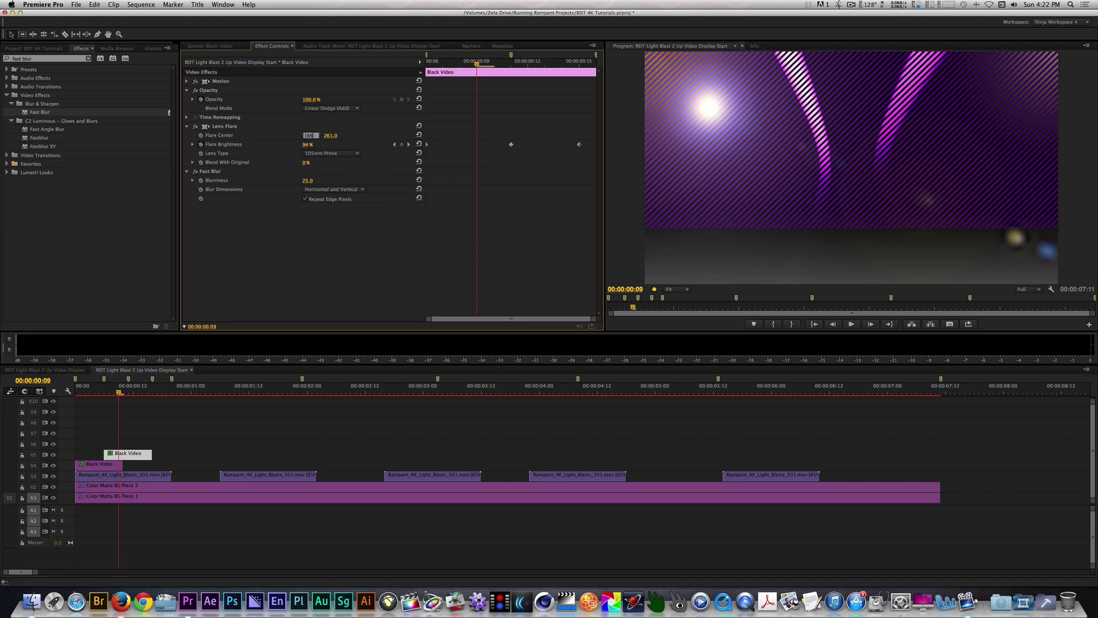
{"action": "type", "text": "0"}
{"action": "key", "text": "Return"}
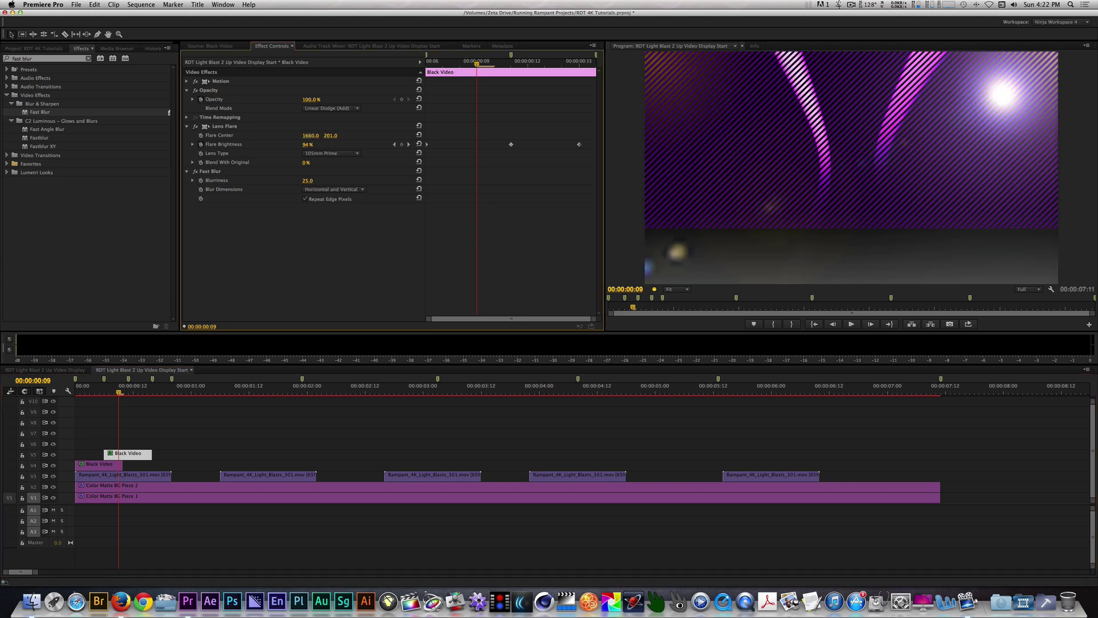
Duplicate the V5 flare clip onto track V6, starting at 00:00:00:12, and set the copy's Flare Center Y to 833
{"action": "left_click", "coordinate": [128, 393]}
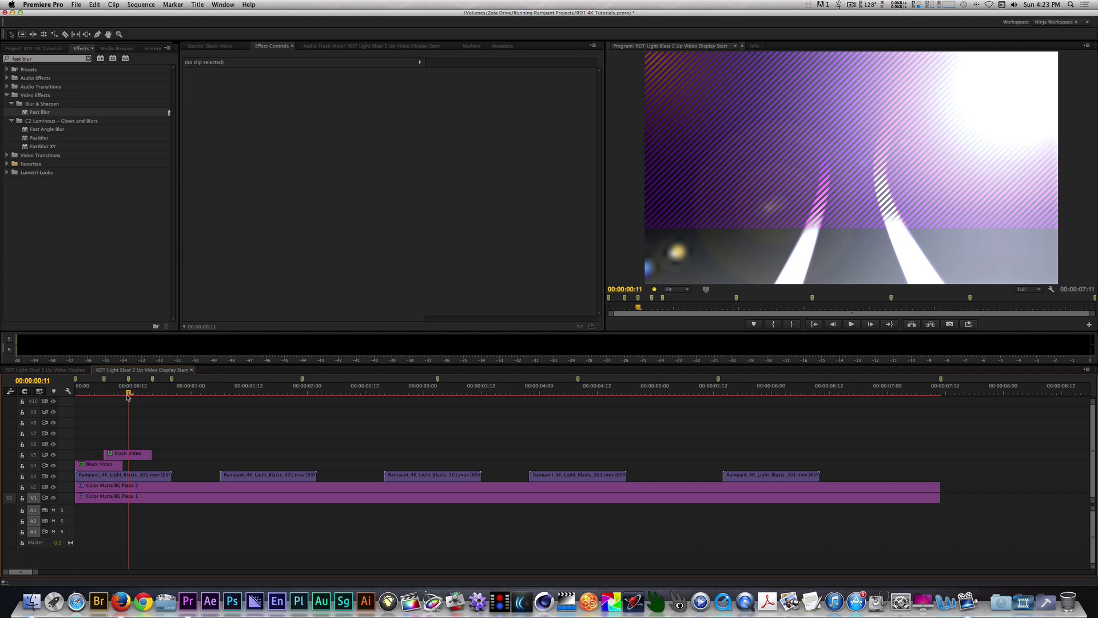
{"action": "left_click_drag", "start_coordinate": [129, 455], "coordinate": [131, 446]}
{"action": "key", "text": "shift+Right"}
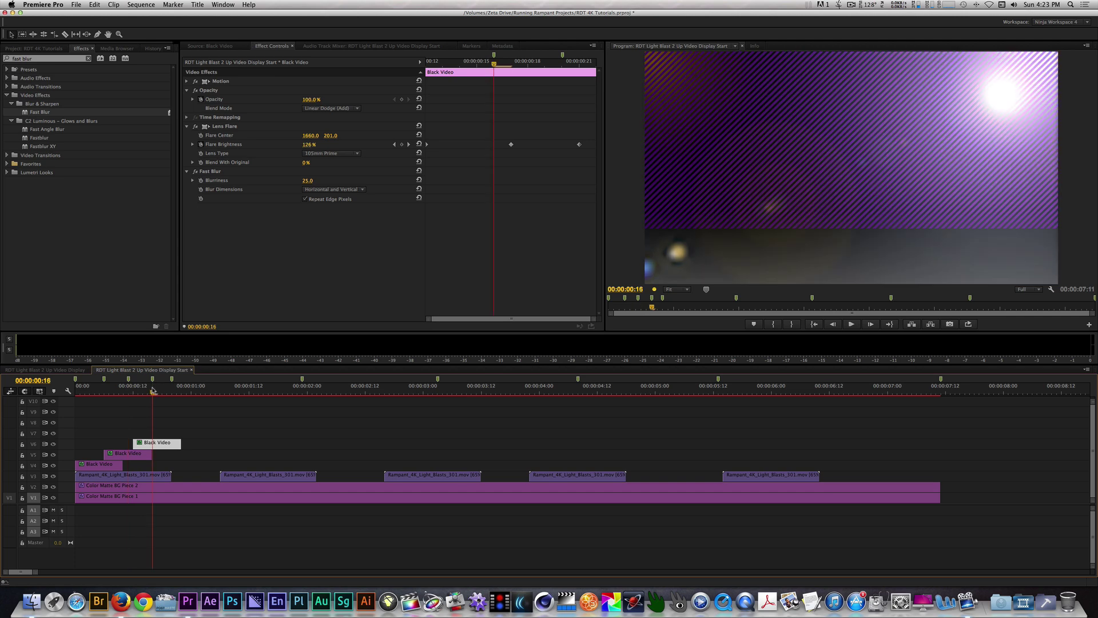
{"action": "left_click", "coordinate": [330, 135]}
{"action": "type", "text": "833"}
{"action": "key", "text": "Return"}
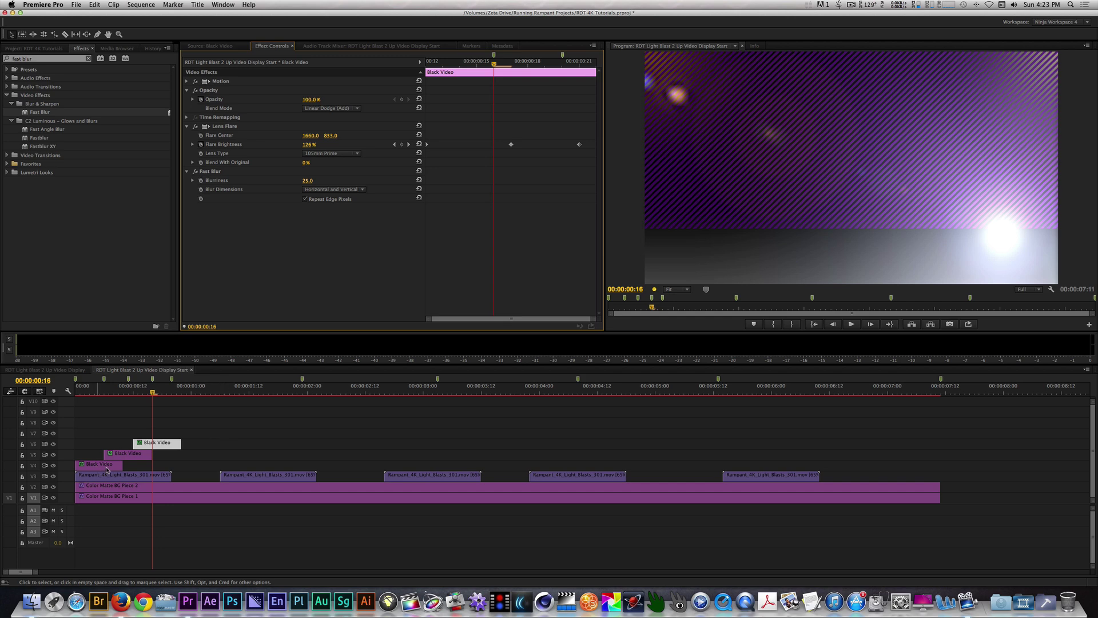
Duplicate the V6 flare clip onto V7, starting at 00:00:00:18, set its Flare Center to 553, 859, and preview the flare sequence
{"action": "left_click_drag", "start_coordinate": [166, 443], "coordinate": [195, 437]}
{"action": "left_click_drag", "start_coordinate": [158, 394], "coordinate": [164, 394]}
{"action": "left_click", "coordinate": [398, 286]}
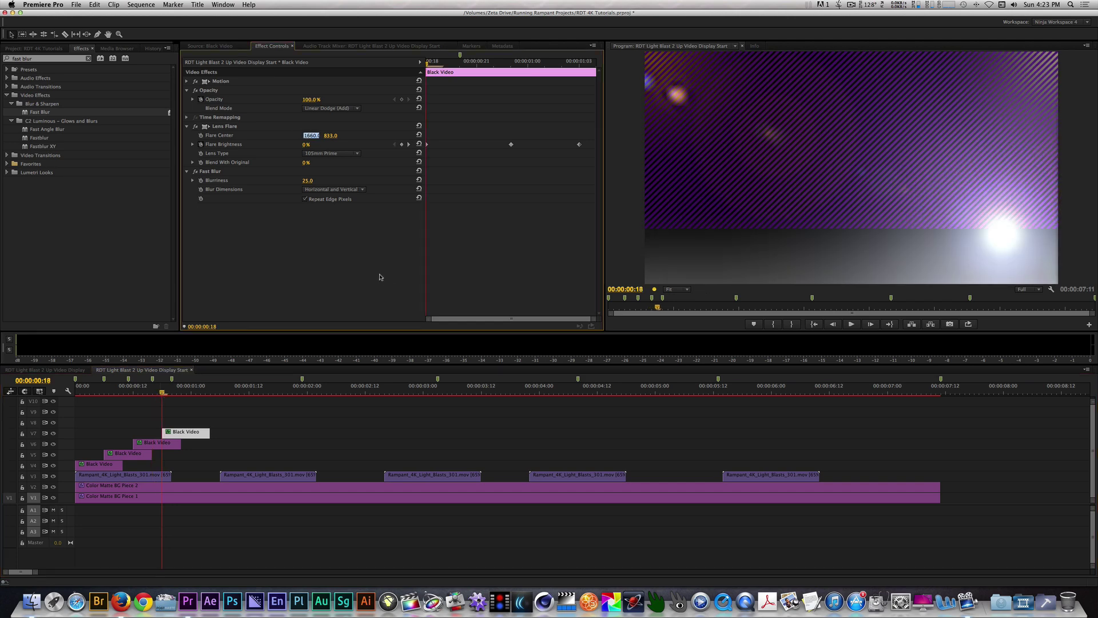
{"action": "type", "text": "553"}
{"action": "key", "text": "Tab"}
{"action": "type", "text": "859"}
{"action": "key", "text": "Return"}
{"action": "key", "text": "Home"}
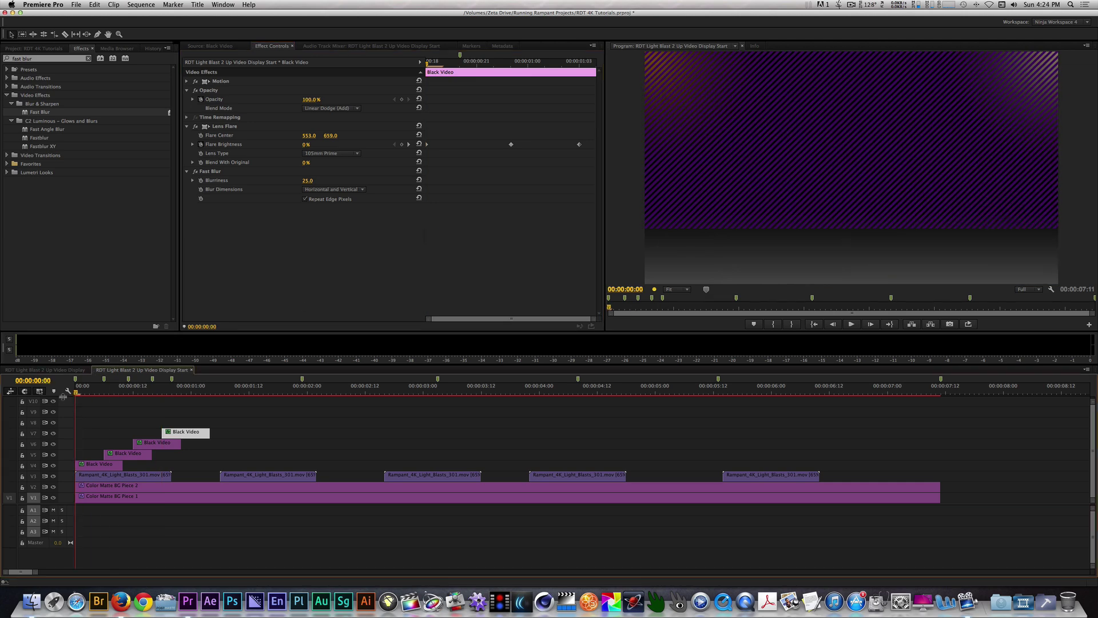
{"action": "left_click_drag", "start_coordinate": [77, 392], "coordinate": [221, 403]}
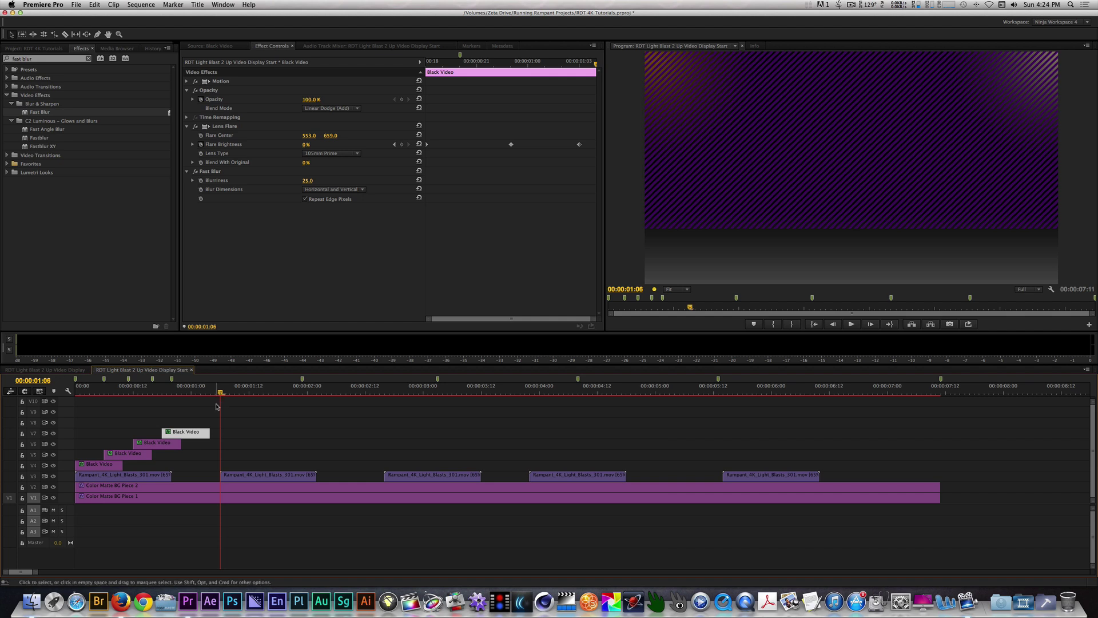
Duplicate the staggered group of four flare clips on V4–V7 four times along the timeline to accompany the remaining light blasts
{"action": "left_click_drag", "start_coordinate": [243, 426], "coordinate": [454, 466]}
{"action": "left_click_drag", "start_coordinate": [327, 465], "coordinate": [603, 466]}
{"action": "key", "text": "minus"}
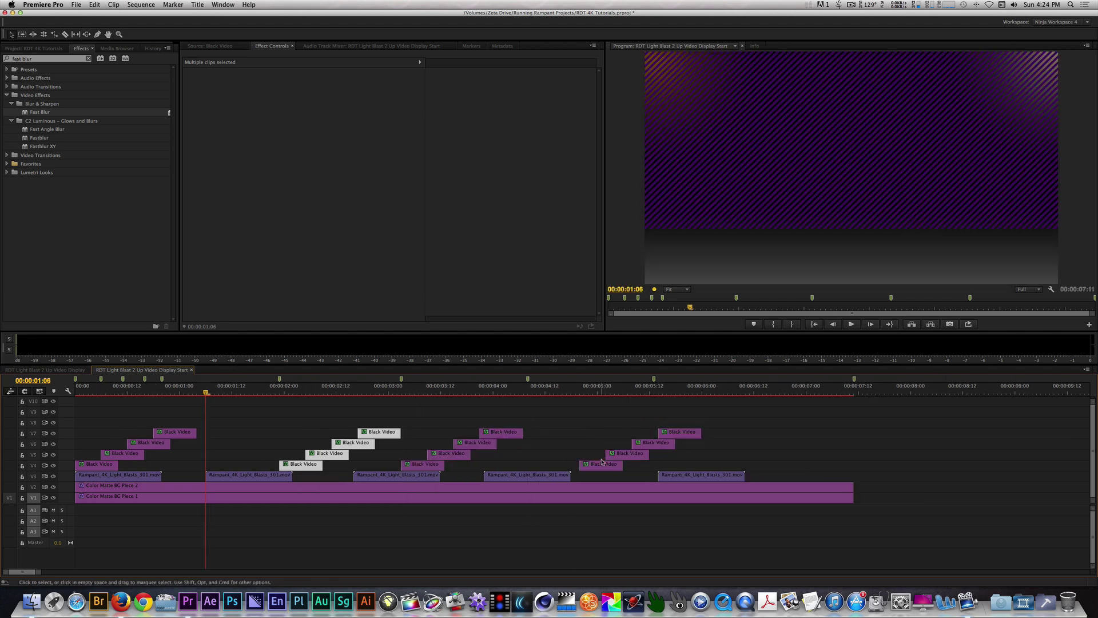
{"action": "left_click_drag", "start_coordinate": [295, 464], "coordinate": [673, 464]}
Play back the flares and move the second flare group earlier so it starts during the second light blast clip
{"action": "key", "text": "space"}
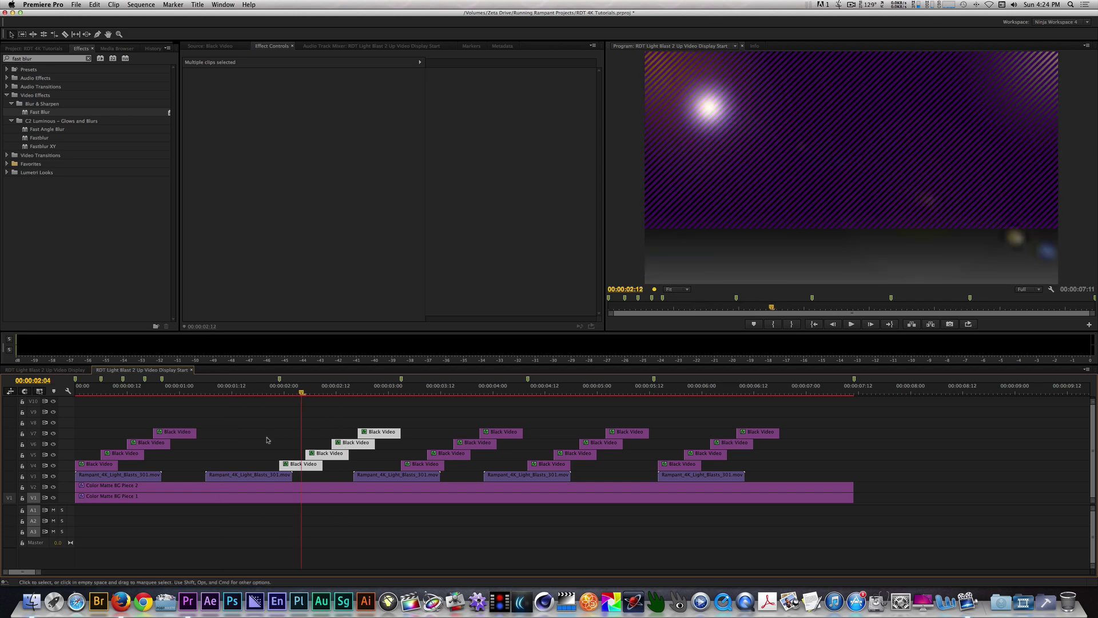
{"action": "left_click_drag", "start_coordinate": [221, 390], "coordinate": [236, 390]}
{"action": "left_click_drag", "start_coordinate": [301, 464], "coordinate": [257, 465]}
{"action": "left_click_drag", "start_coordinate": [366, 391], "coordinate": [380, 419]}
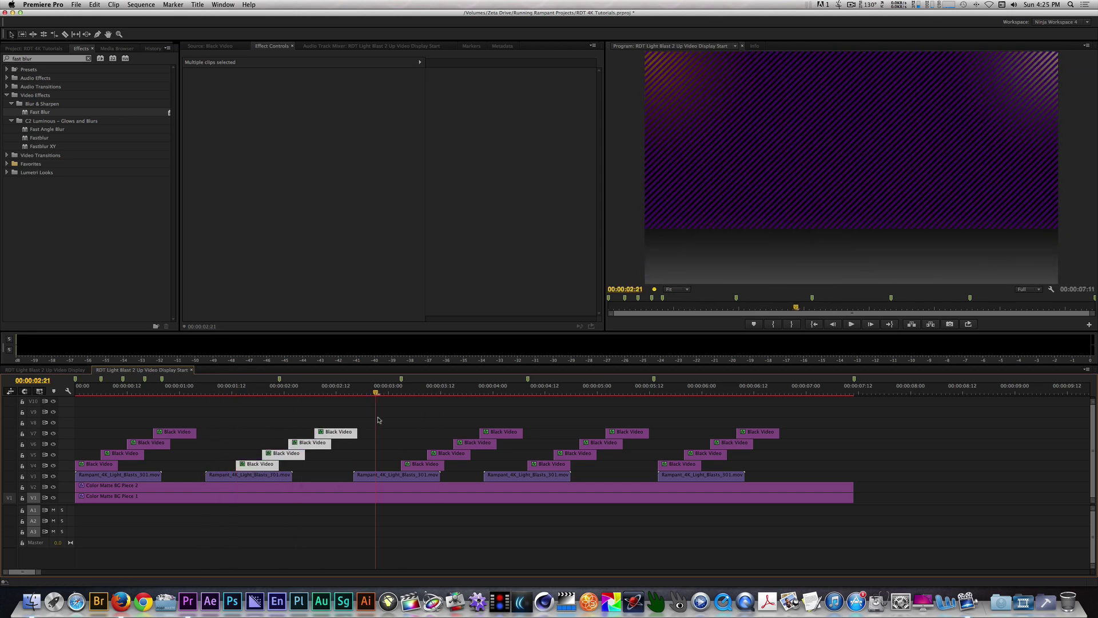
Move the third flare group earlier to start at 00:00:02:22 and scrub through the rest of the sequence
{"action": "left_click_drag", "start_coordinate": [533, 409], "coordinate": [420, 466]}
{"action": "left_click", "coordinate": [546, 426]}
{"action": "left_click_drag", "start_coordinate": [401, 421], "coordinate": [492, 466]}
{"action": "left_click_drag", "start_coordinate": [424, 464], "coordinate": [408, 468]}
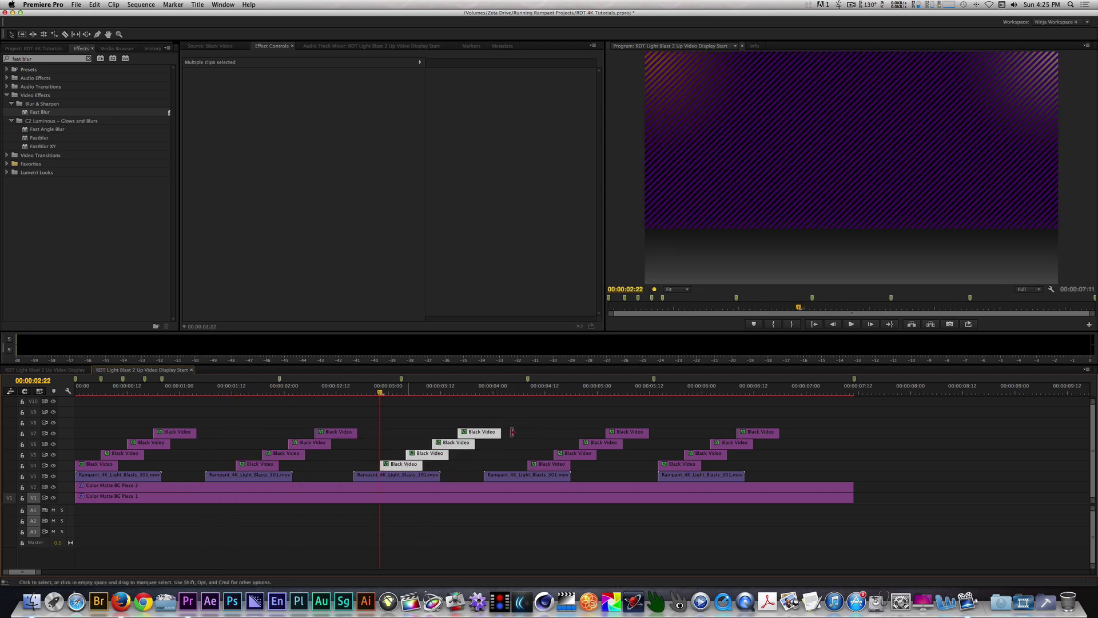
{"action": "left_click_drag", "start_coordinate": [658, 391], "coordinate": [810, 408]}
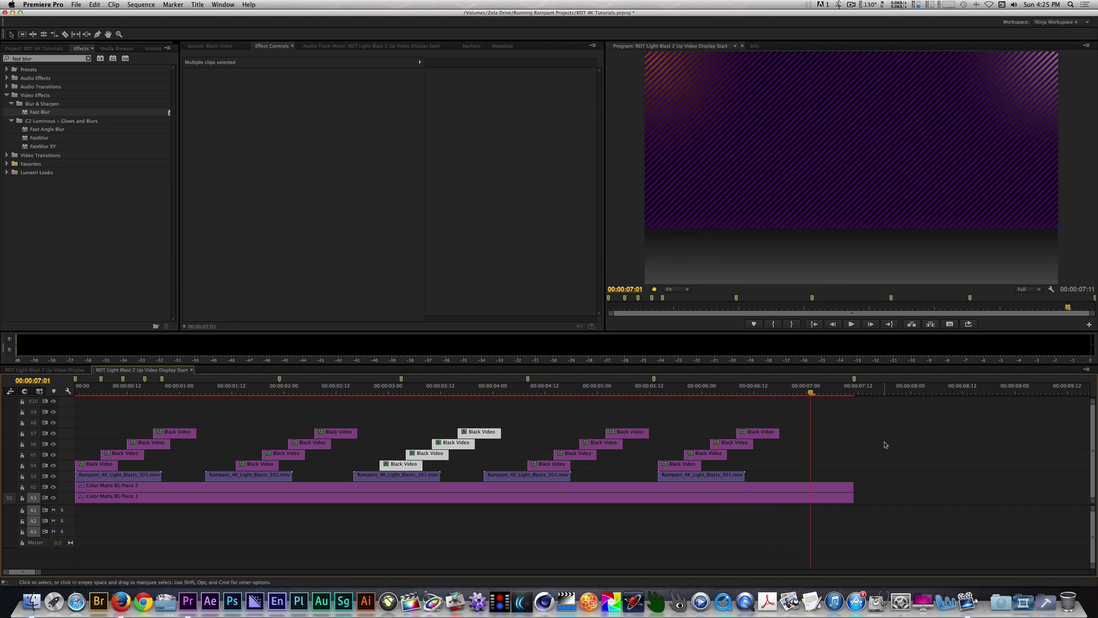
Create a black 1920 x 1080 color matte named EQ Blocks
{"action": "left_click", "coordinate": [41, 49]}
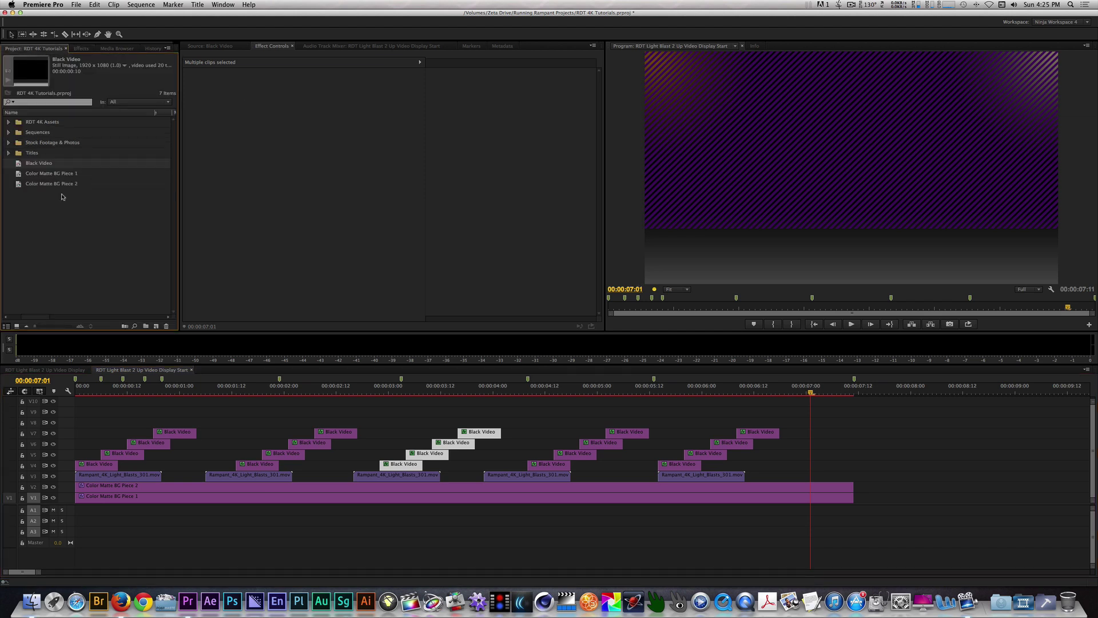
{"action": "left_click", "coordinate": [155, 326]}
{"action": "left_click", "coordinate": [189, 399]}
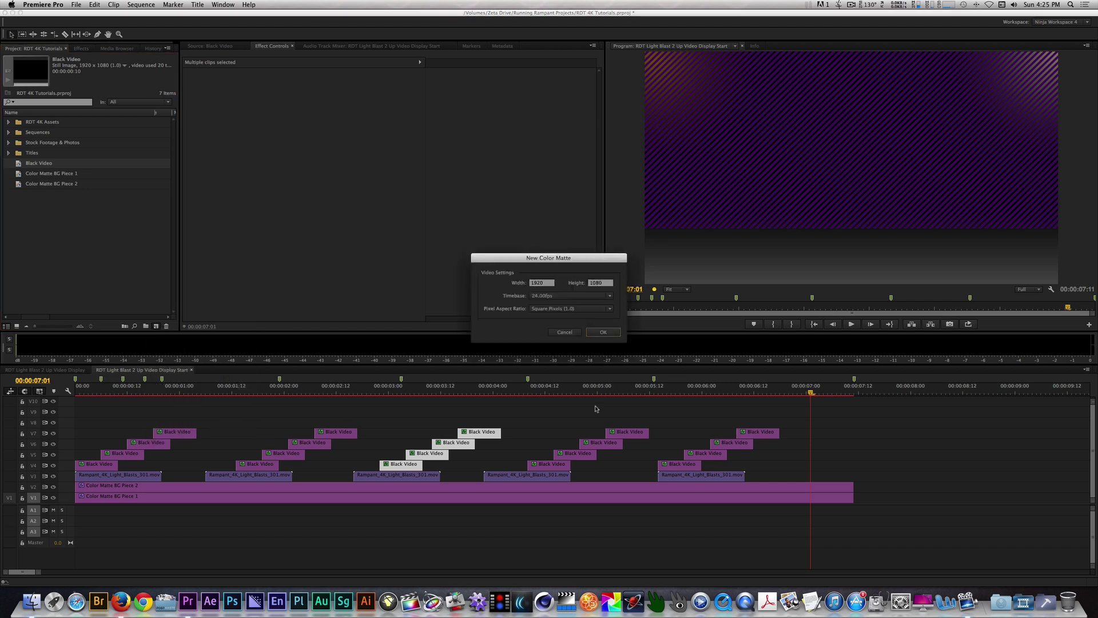
{"action": "left_click", "coordinate": [603, 332]}
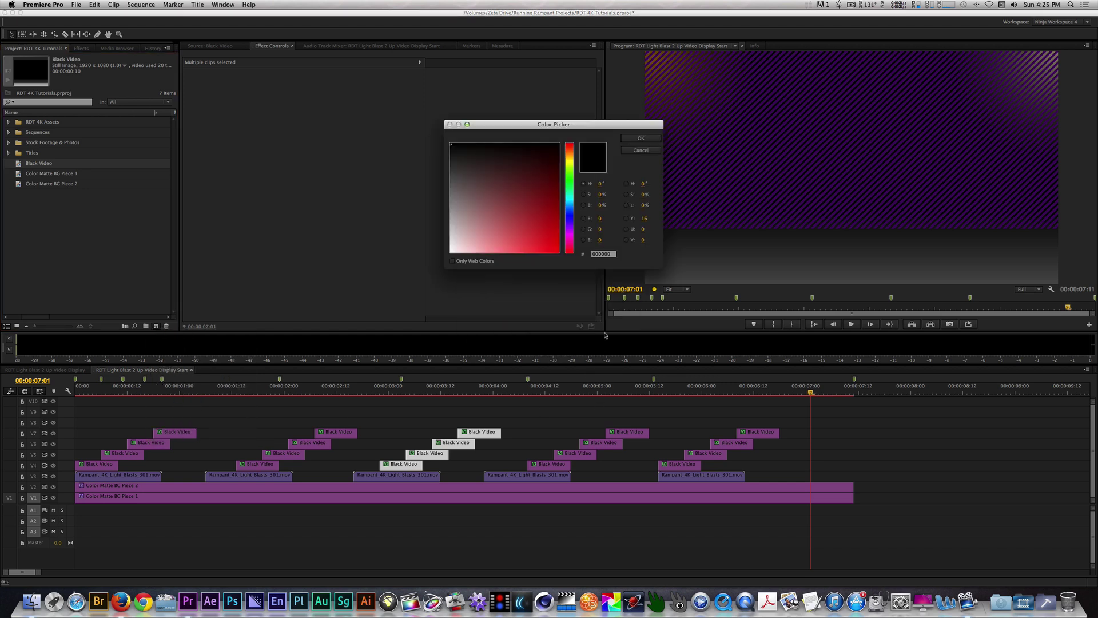
{"action": "left_click", "coordinate": [638, 142]}
{"action": "type", "text": "EQ Bl"}
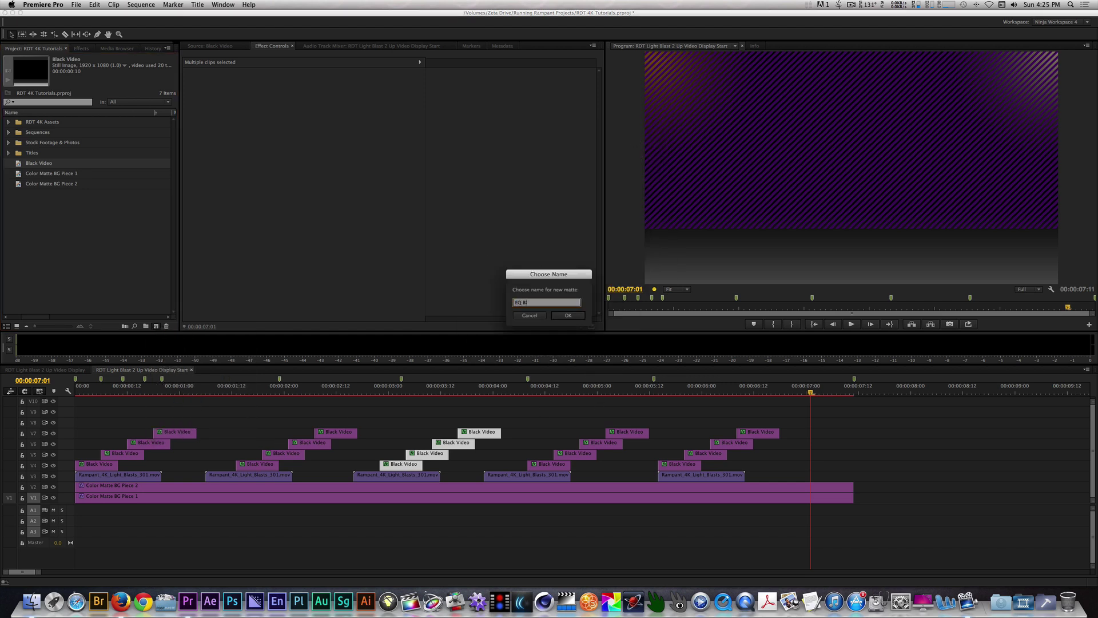
{"action": "type", "text": "ocks"}
{"action": "key", "text": "Return"}
Place the EQ Blocks matte on V8 at the sequence start, extend it to the end of the background mattes, and select it
{"action": "left_click_drag", "start_coordinate": [21, 197], "coordinate": [83, 427]}
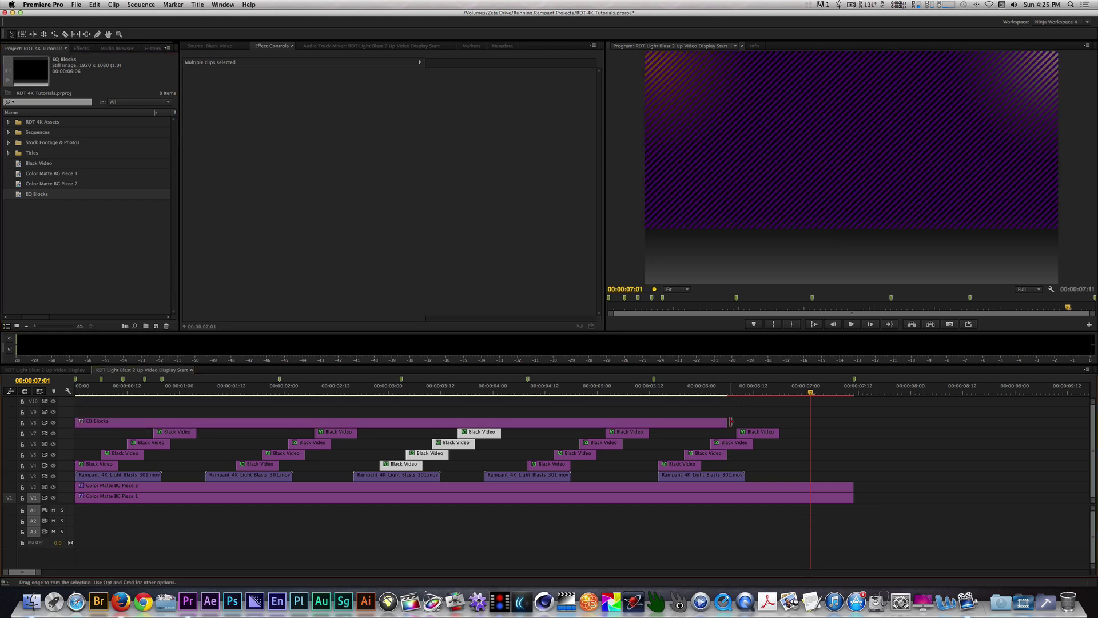
{"action": "left_click_drag", "start_coordinate": [727, 423], "coordinate": [854, 440]}
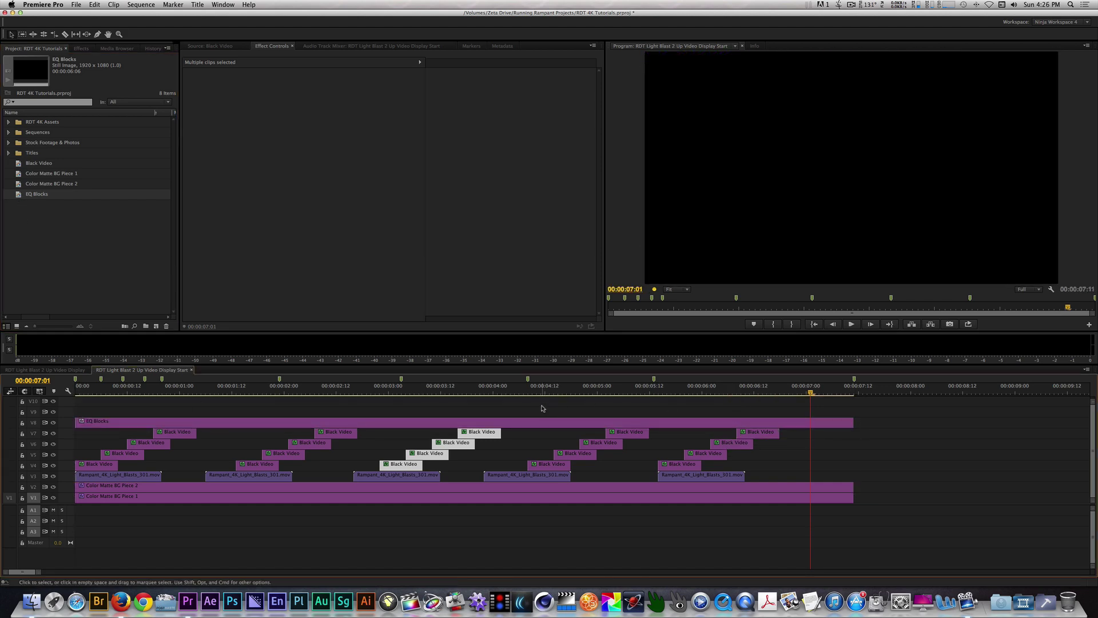
{"action": "left_click", "coordinate": [213, 421]}
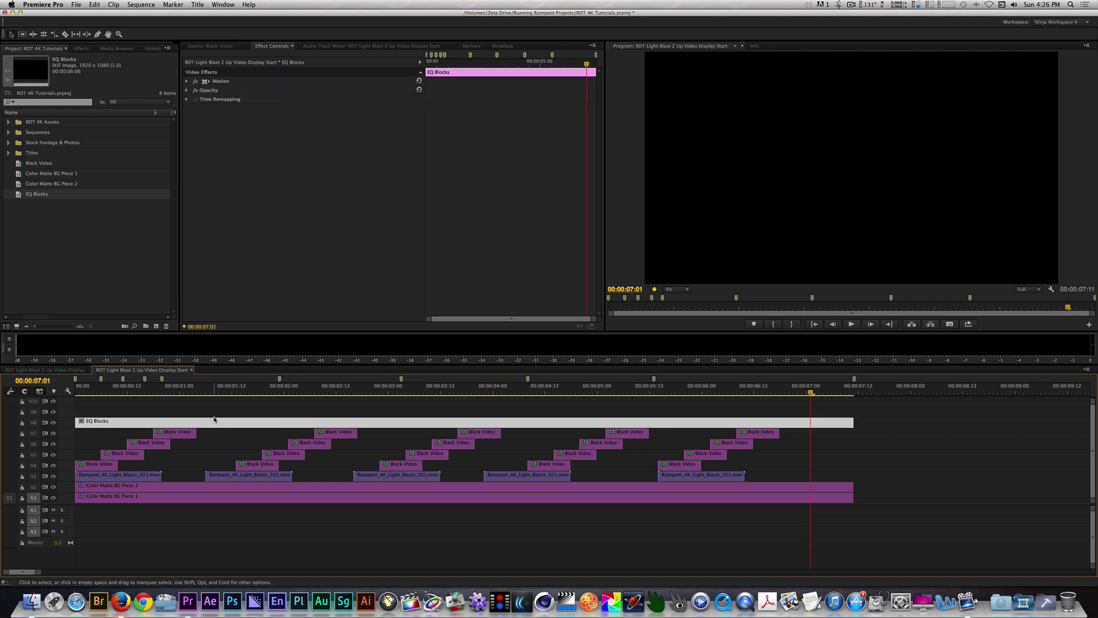
Apply the EQ Simple 3D effect to the EQ Blocks clip and choose Bright Trance Night 10min version.wav as its audio file
{"action": "left_click", "coordinate": [86, 49]}
{"action": "left_click", "coordinate": [63, 58]}
{"action": "type", "text": "eq sim"}
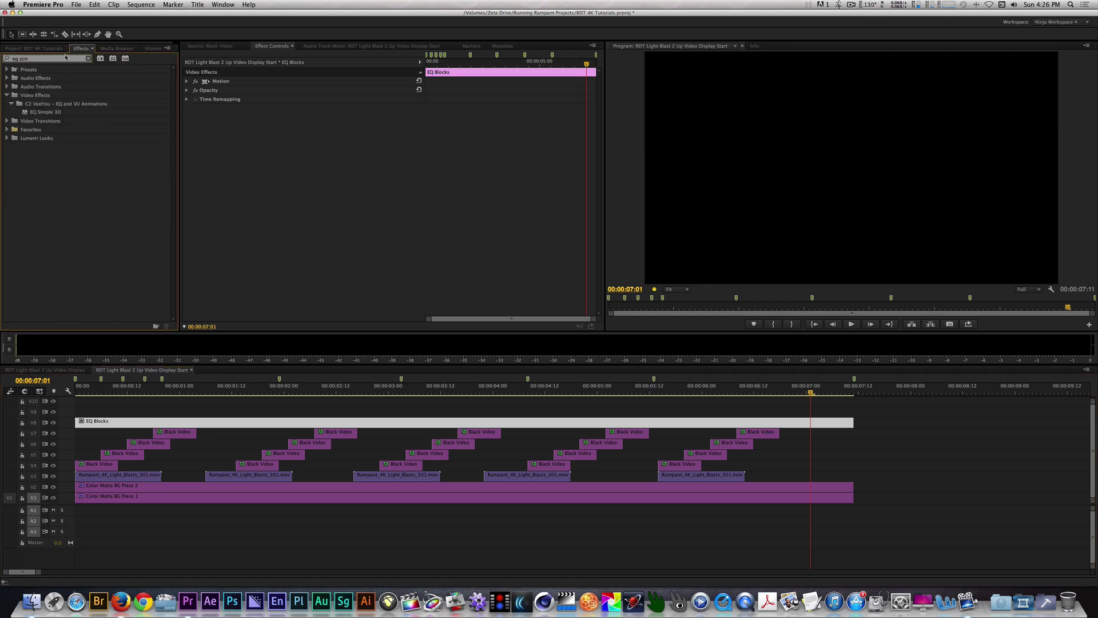
{"action": "double_click", "coordinate": [25, 112]}
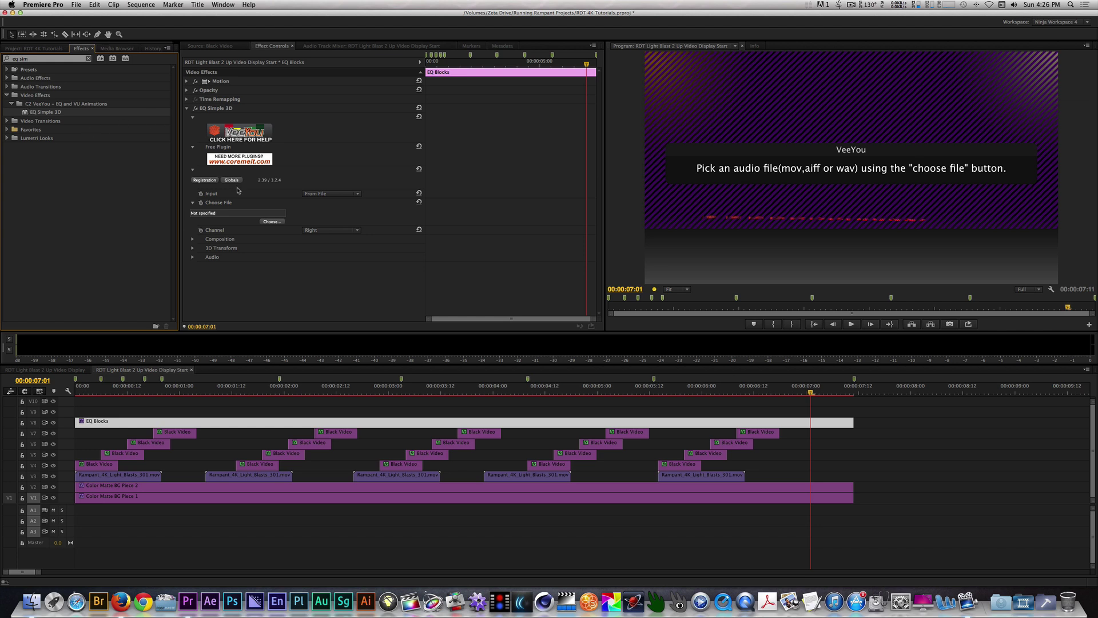
{"action": "left_click", "coordinate": [275, 224]}
{"action": "left_click", "coordinate": [376, 125]}
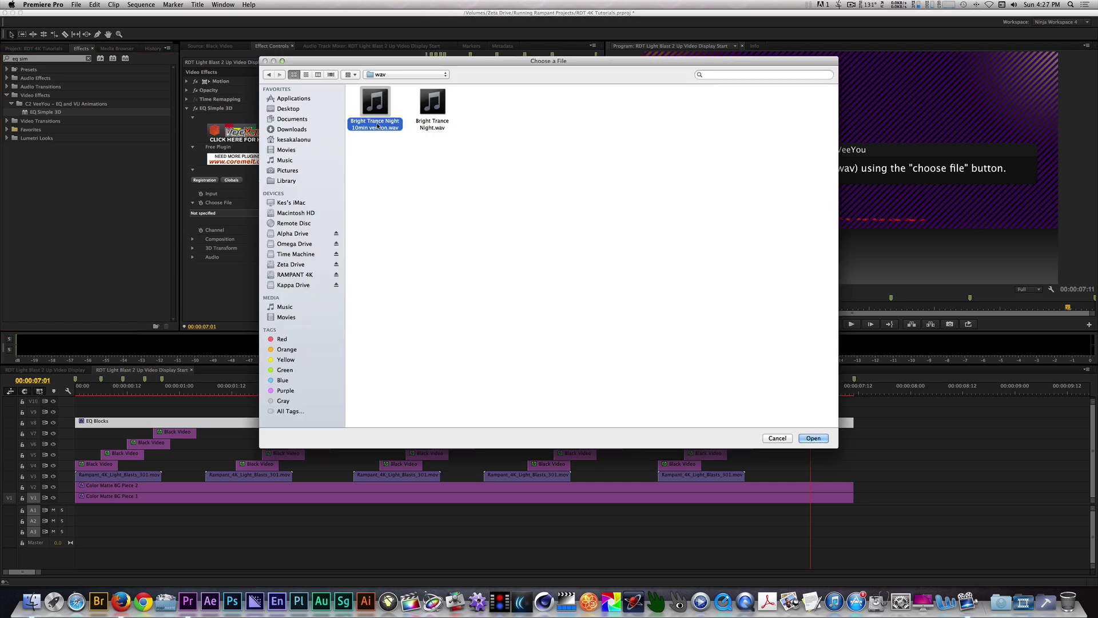
{"action": "double_click", "coordinate": [378, 125]}
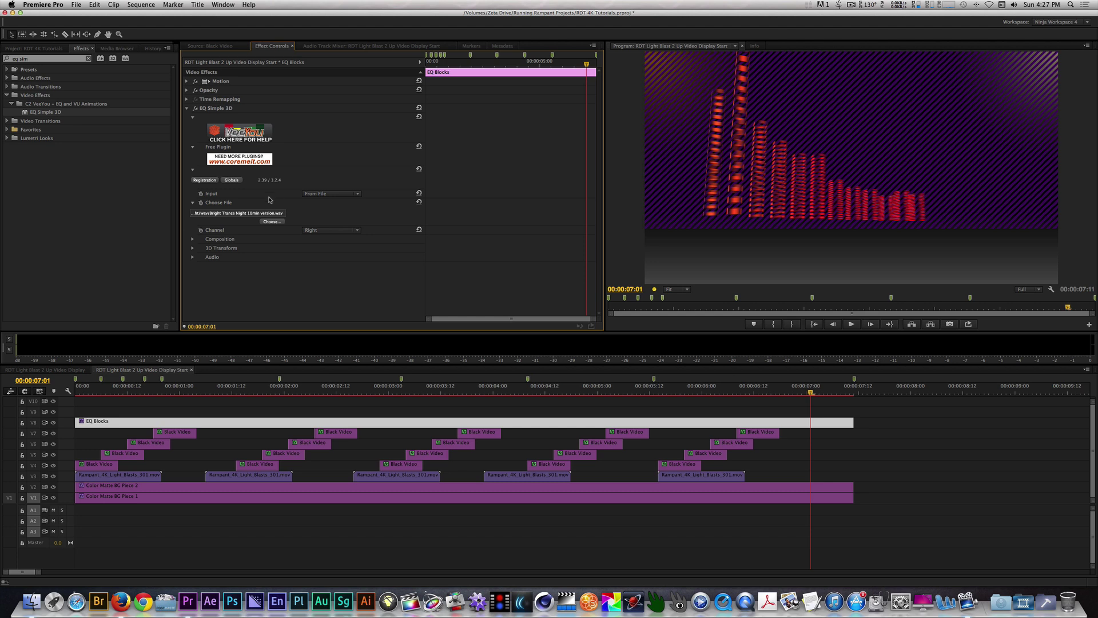
Set the EQ Simple 3D Bars Colour to green 58FF58 and the Bars Colour alpha to 1
{"action": "left_click", "coordinate": [193, 239]}
{"action": "left_click", "coordinate": [307, 249]}
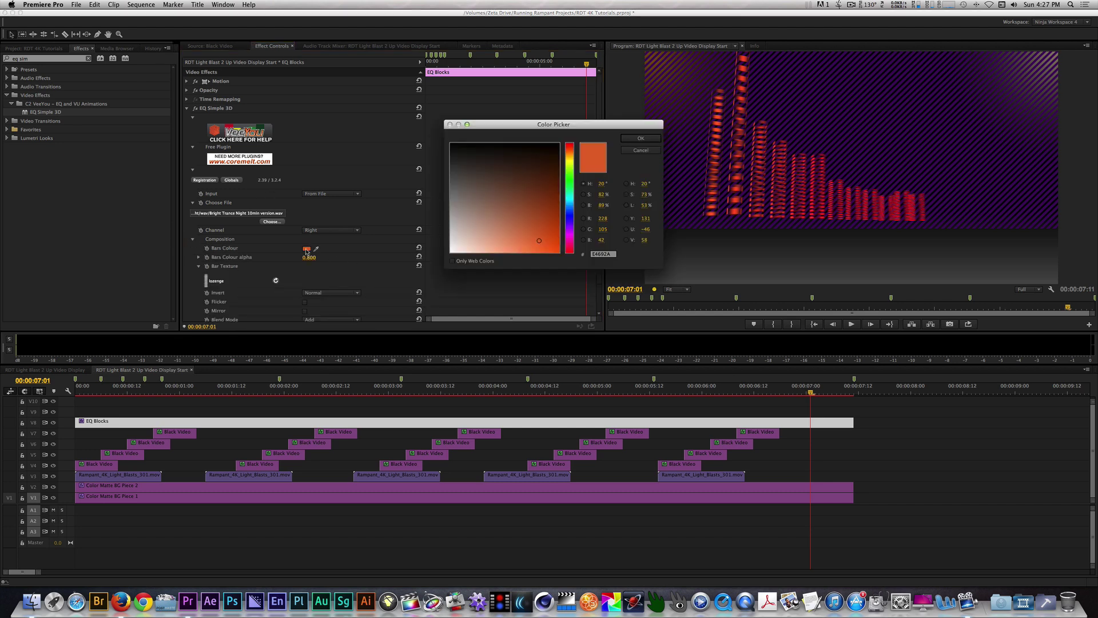
{"action": "left_click", "coordinate": [603, 254]}
{"action": "type", "text": "58"}
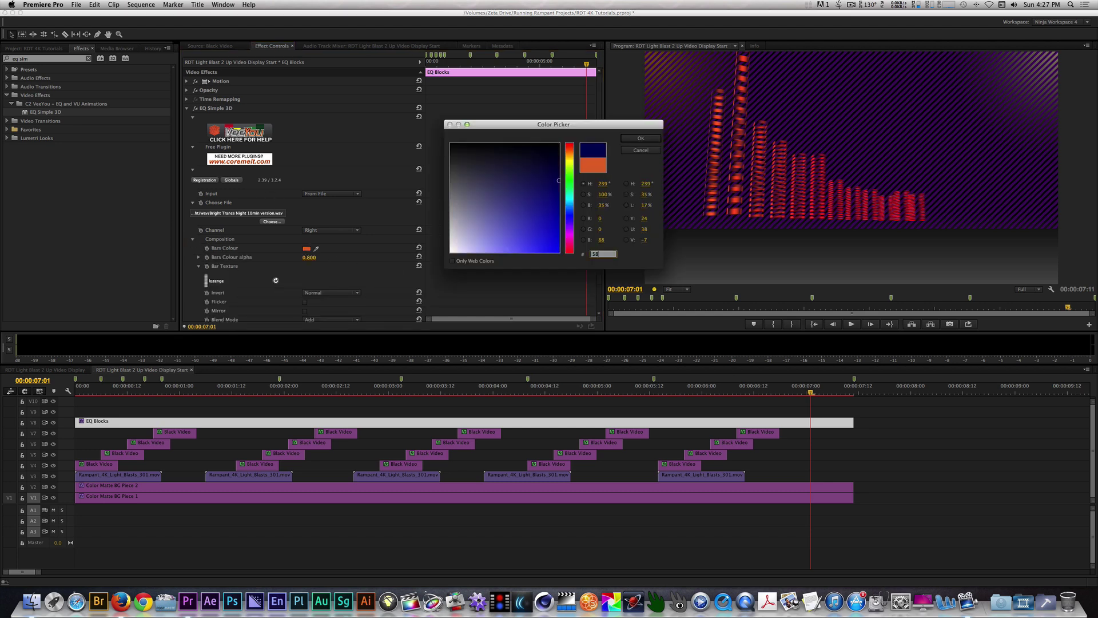
{"action": "type", "text": "ff58"}
{"action": "left_click", "coordinate": [644, 139]}
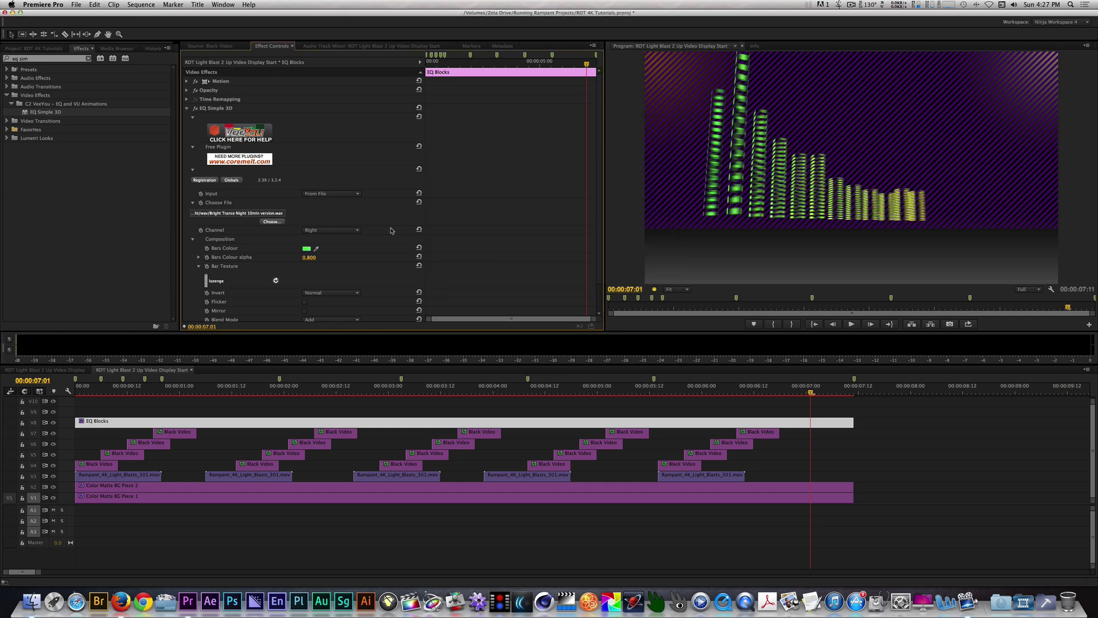
{"action": "left_click", "coordinate": [311, 258]}
{"action": "type", "text": "1"}
{"action": "key", "text": "Return"}
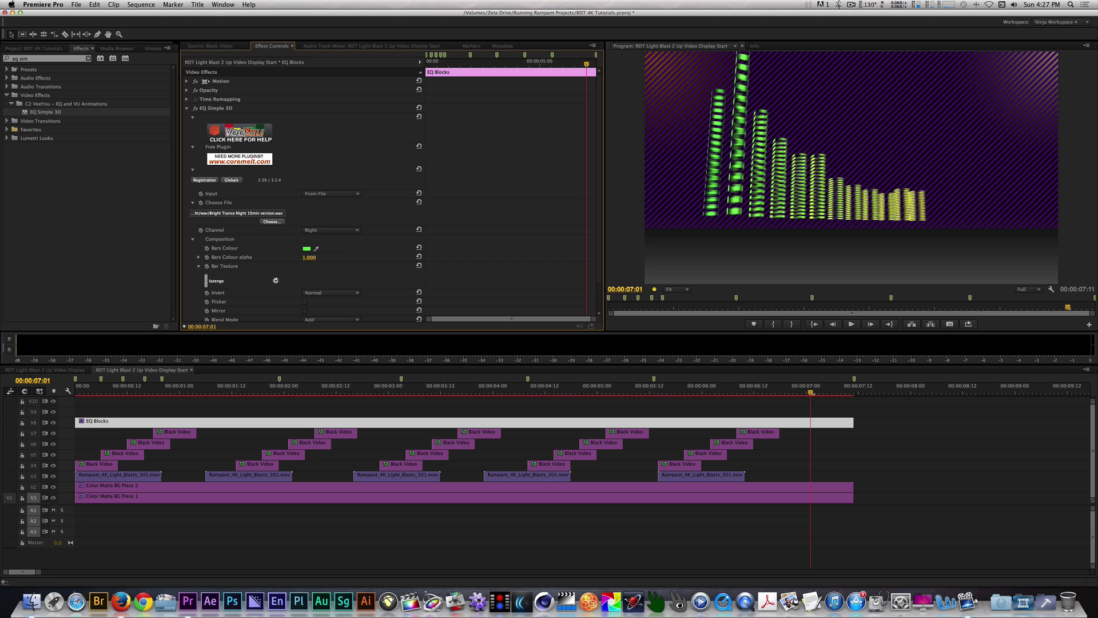
Set the equalizer's Bar Texture to glass and look through the other available textures
{"action": "left_click", "coordinate": [216, 279]}
{"action": "left_click", "coordinate": [237, 167]}
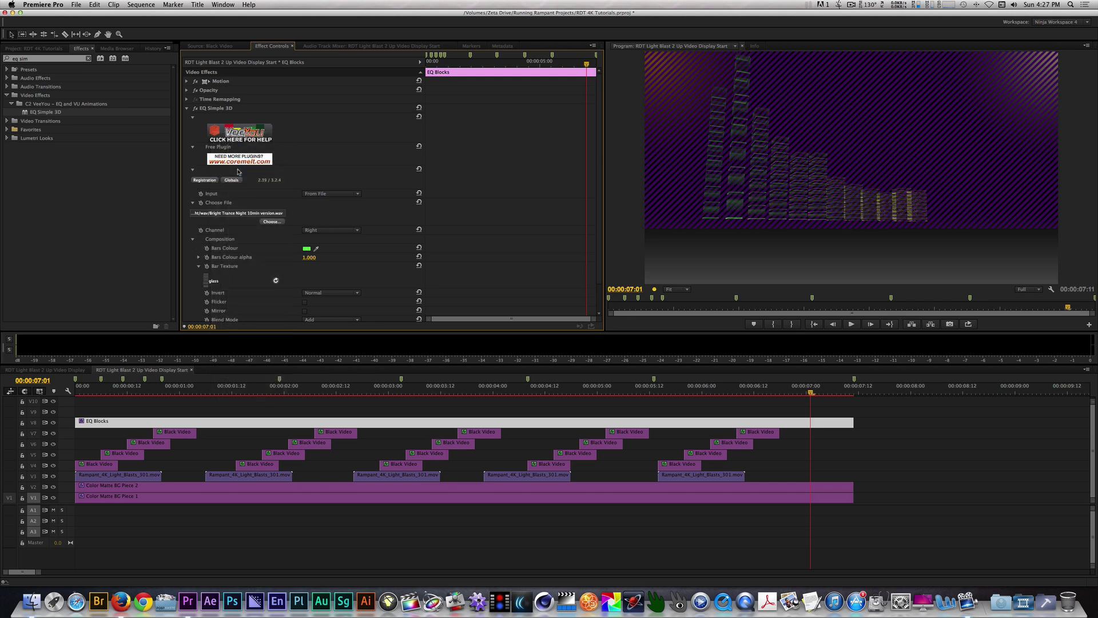
{"action": "left_click", "coordinate": [227, 278]}
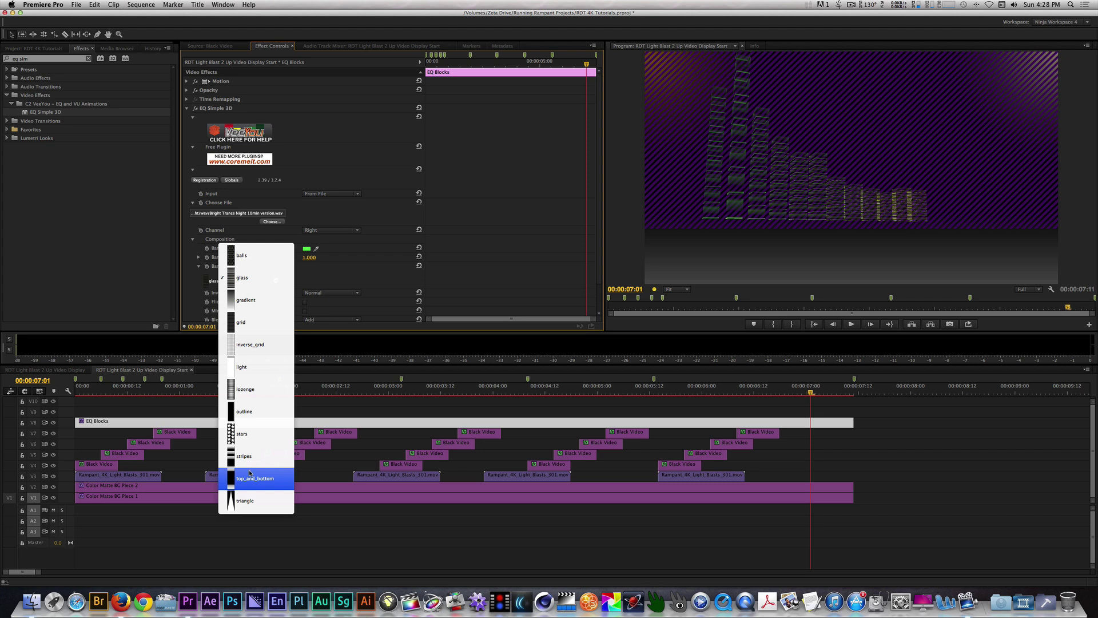
{"action": "left_click", "coordinate": [457, 269]}
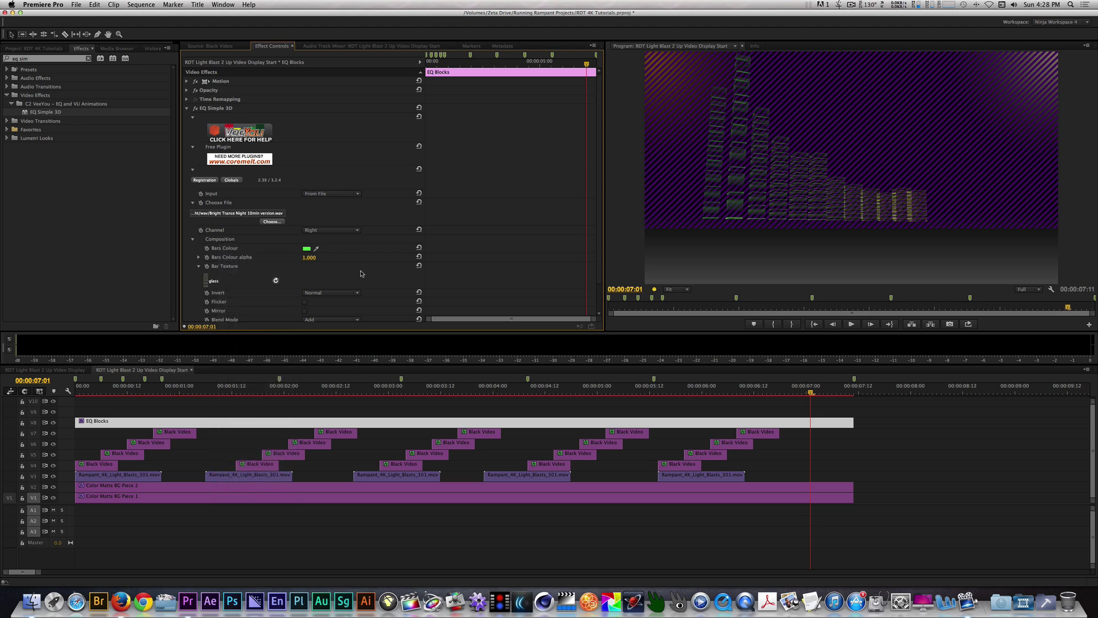
Set the equalizer bars' Invert option to Inverse and enable Flicker
{"action": "left_click", "coordinate": [346, 292]}
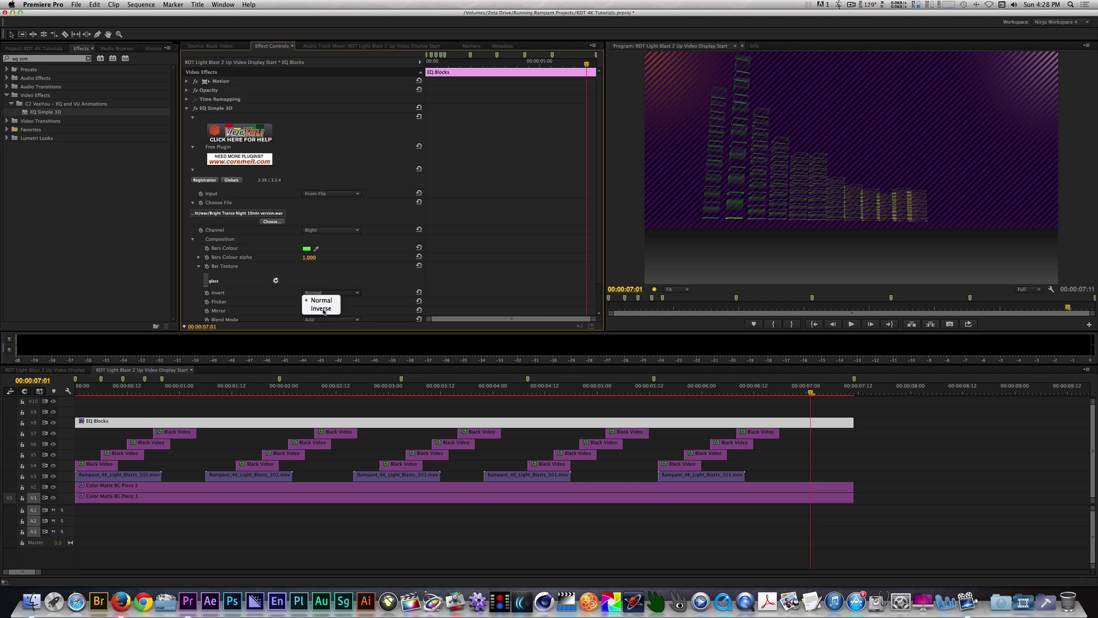
{"action": "left_click", "coordinate": [324, 308]}
{"action": "left_click", "coordinate": [305, 302]}
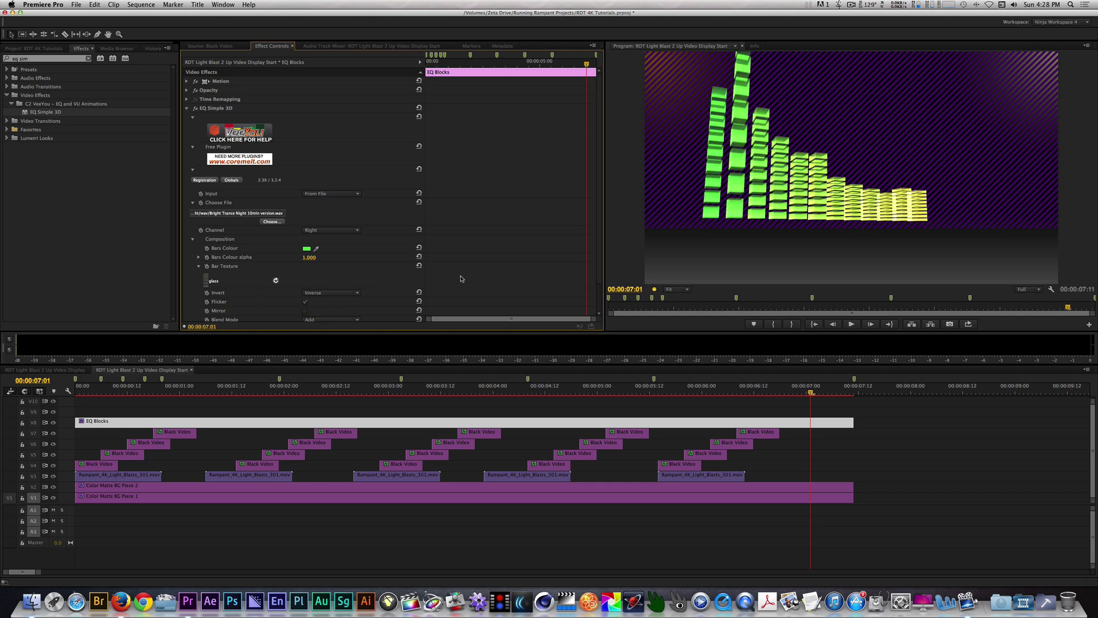
Set the equalizer's 3D Transform Rot X and Rot Y to 0 and preview the bars at 00:00:01:23
{"action": "scroll", "coordinate": [462, 279], "scroll_direction": "down", "scroll_amount": 1}
{"action": "scroll", "coordinate": [463, 278], "scroll_direction": "down", "scroll_amount": 1}
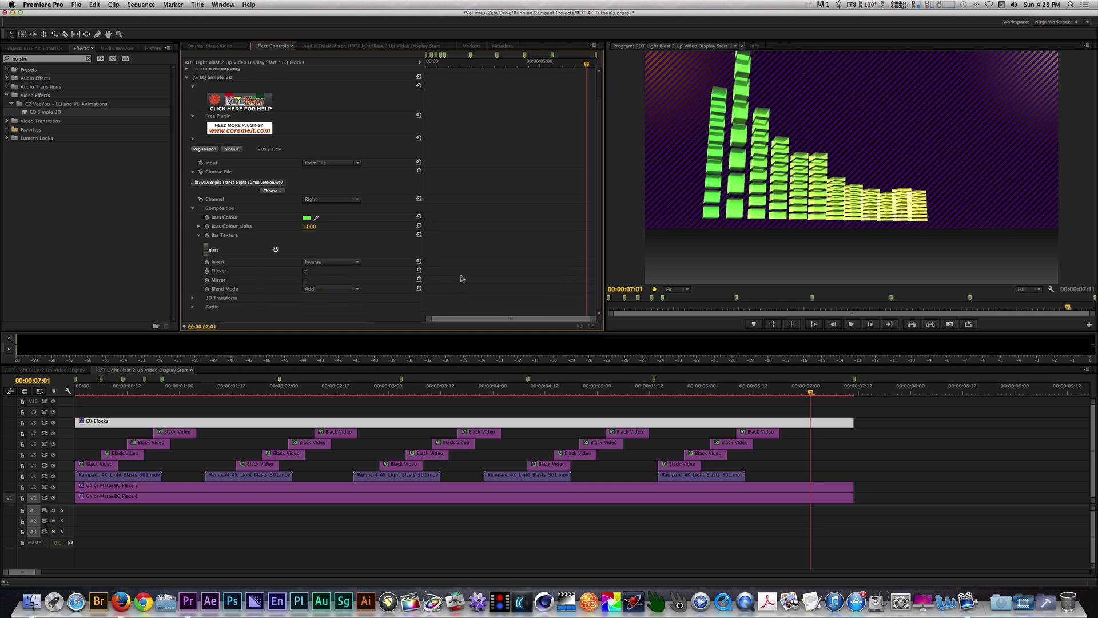
{"action": "left_click", "coordinate": [193, 298]}
{"action": "scroll", "coordinate": [458, 273], "scroll_direction": "down", "scroll_amount": 3}
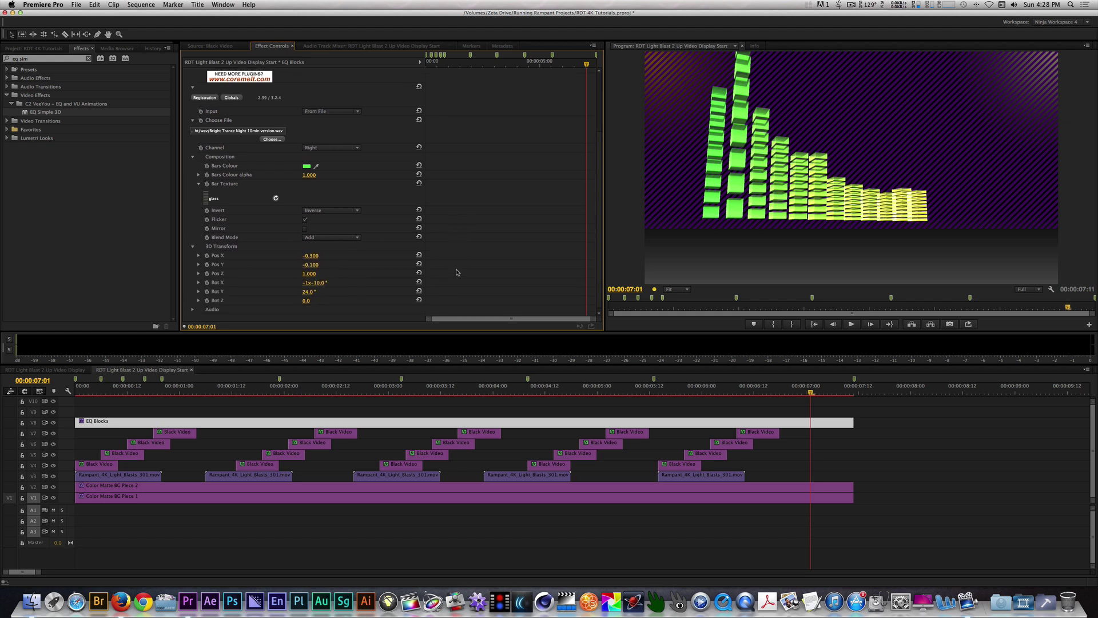
{"action": "left_click", "coordinate": [322, 283]}
{"action": "type", "text": "0"}
{"action": "key", "text": "Return"}
{"action": "left_click", "coordinate": [313, 290]}
{"action": "type", "text": "0"}
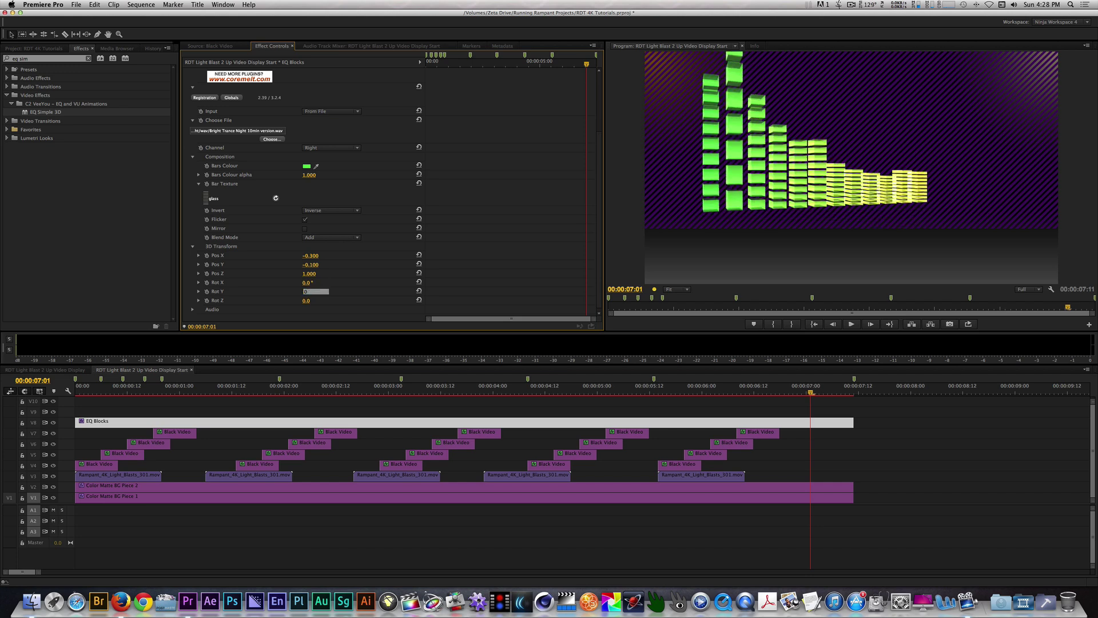
{"action": "key", "text": "Return"}
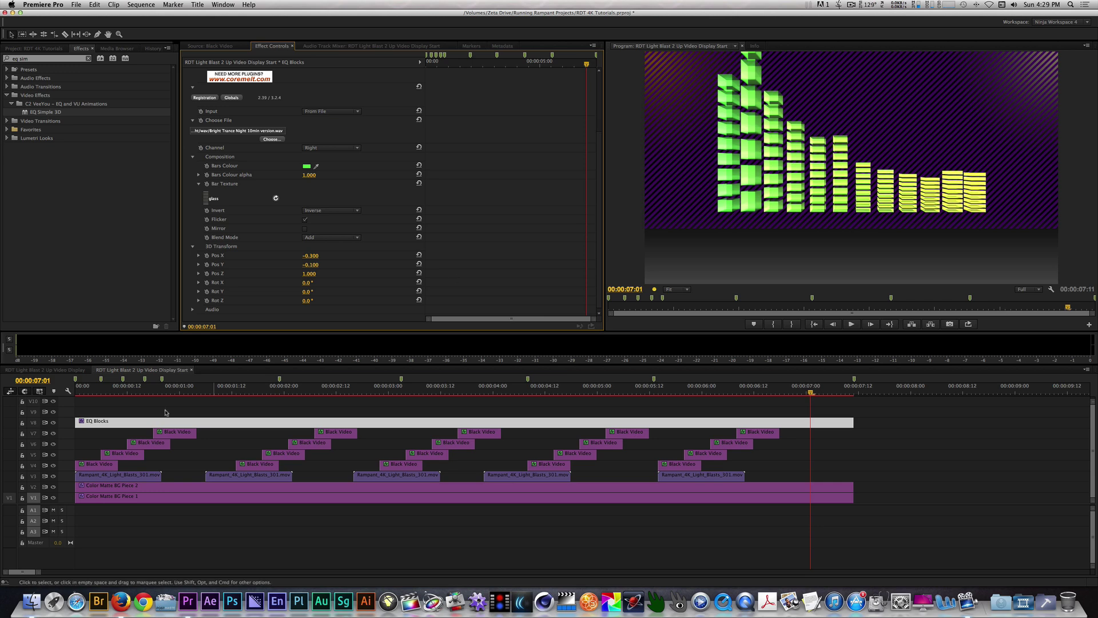
{"action": "left_click_drag", "start_coordinate": [101, 393], "coordinate": [278, 393]}
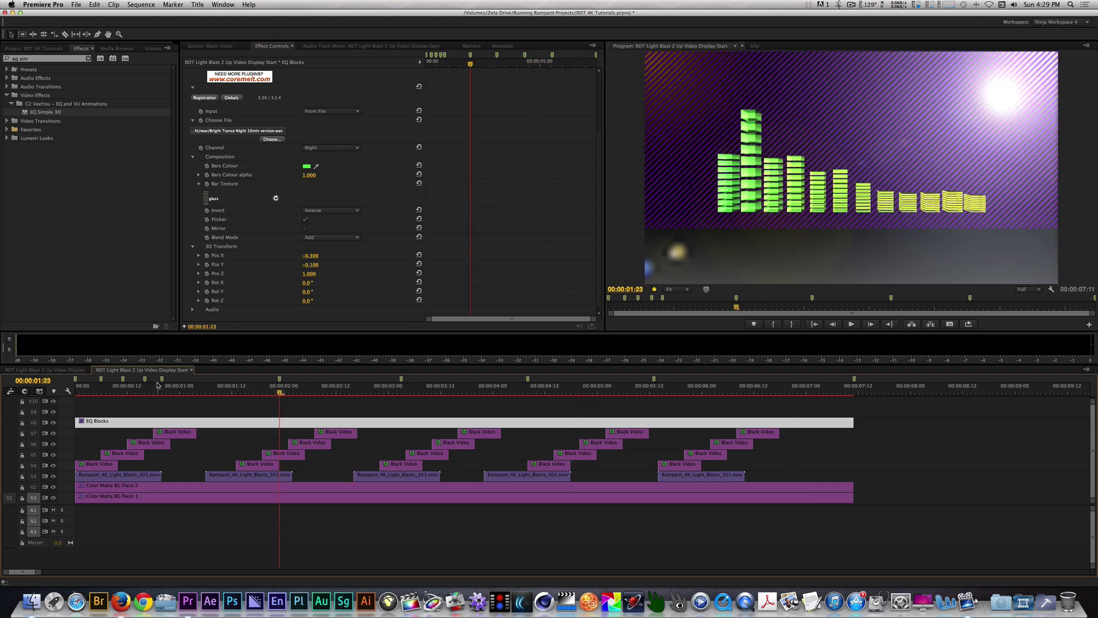
Place DAN0000A055.mp4 at the start of track V9 and remove everything past 00:00:07:11
{"action": "key", "text": "shift+1"}
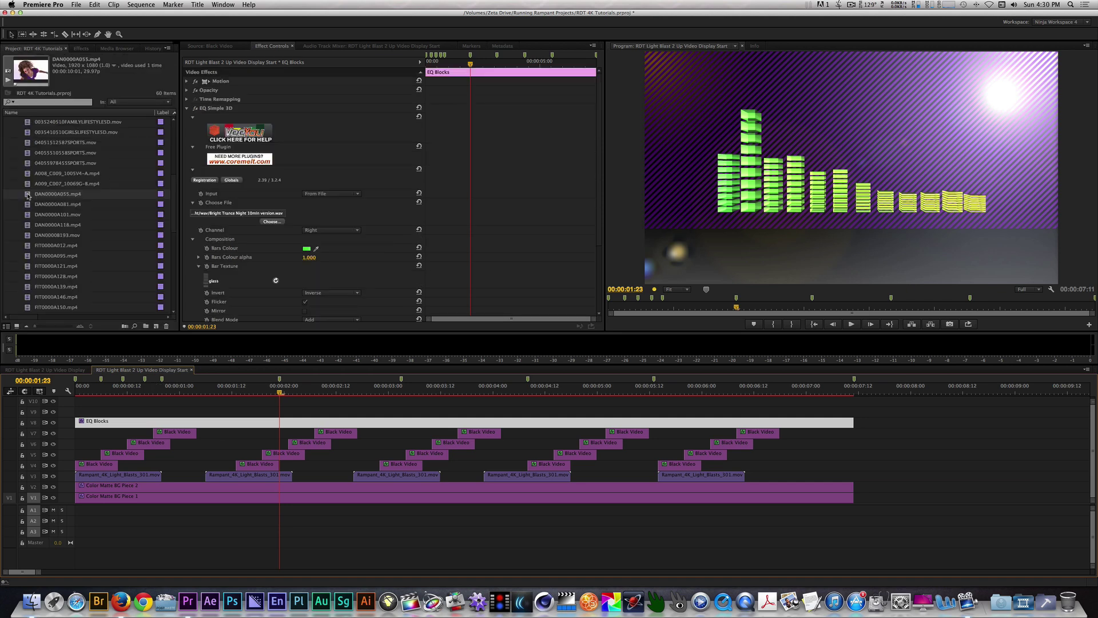
{"action": "left_click_drag", "start_coordinate": [28, 194], "coordinate": [80, 410]}
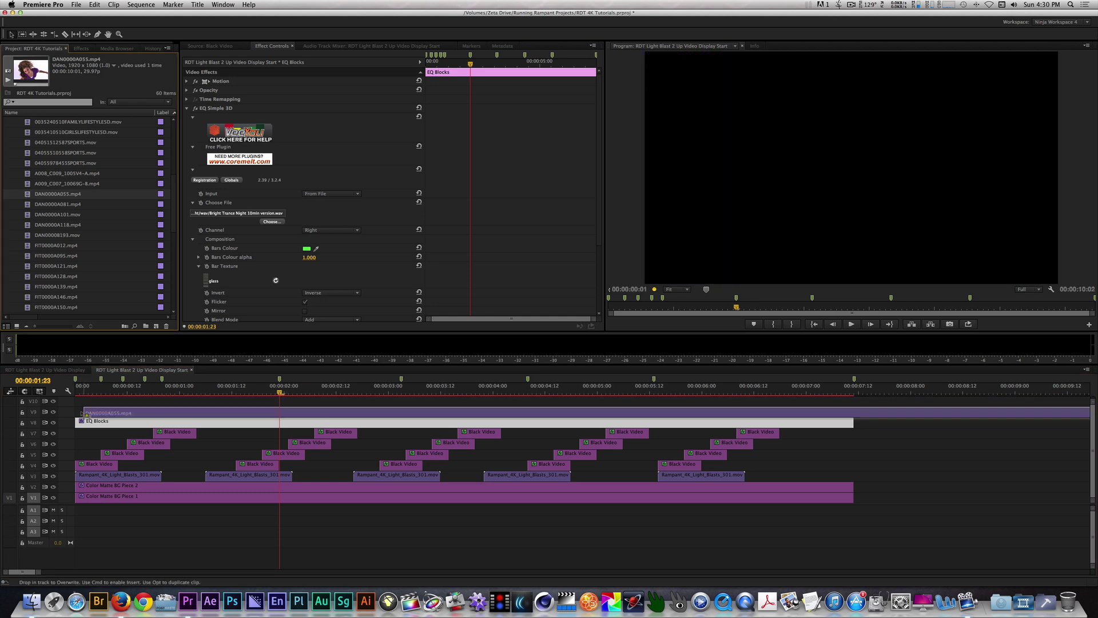
{"action": "left_click", "coordinate": [854, 393]}
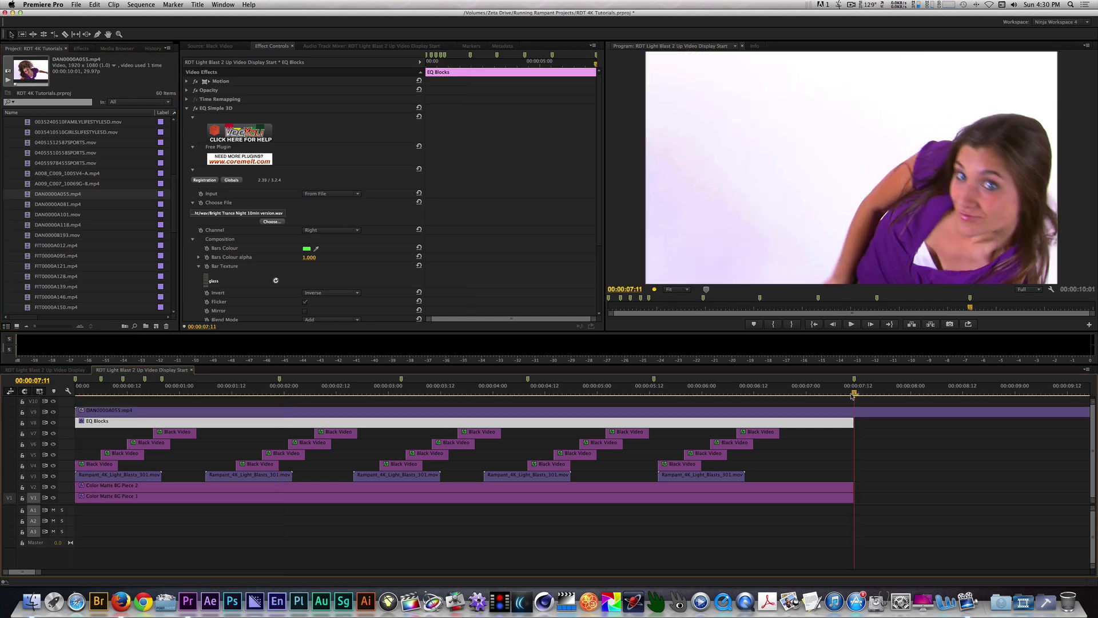
{"action": "key", "text": "super+k"}
{"action": "left_click", "coordinate": [893, 414]}
{"action": "key", "text": "Delete"}
{"action": "key", "text": "Home"}
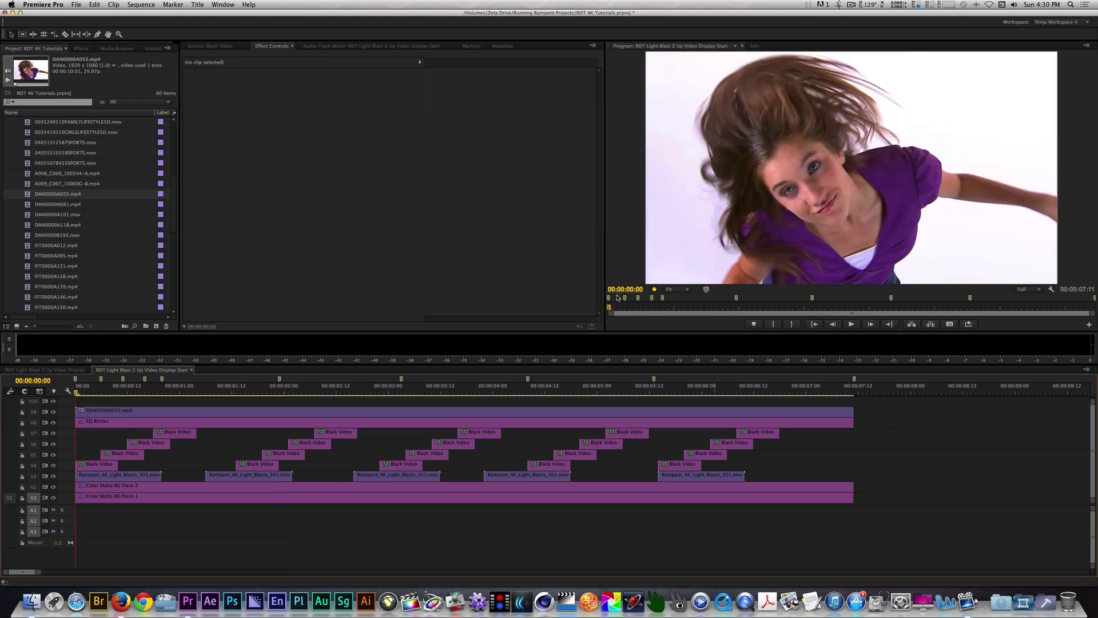
Place DAN0000A118.mp4 at the start of track V10, trim it to the end of the clips below, and collapse the stock footage bin
{"action": "left_click", "coordinate": [38, 205]}
{"action": "left_click", "coordinate": [29, 216]}
{"action": "left_click", "coordinate": [27, 225]}
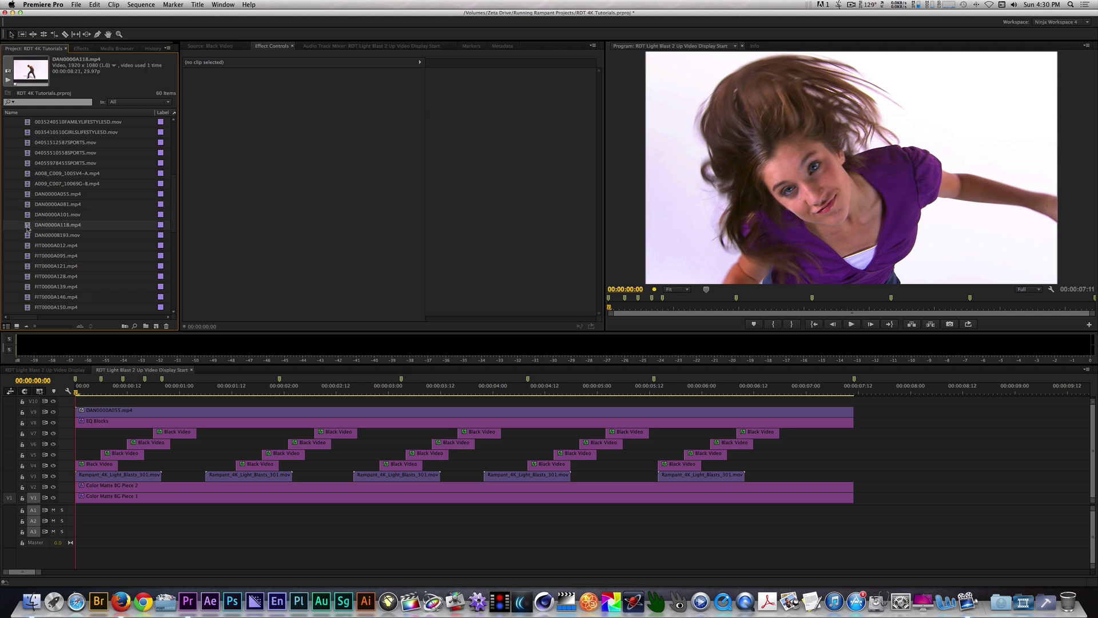
{"action": "double_click", "coordinate": [27, 225]}
{"action": "left_click_drag", "start_coordinate": [381, 295], "coordinate": [77, 404]}
{"action": "left_click_drag", "start_coordinate": [985, 402], "coordinate": [856, 401]}
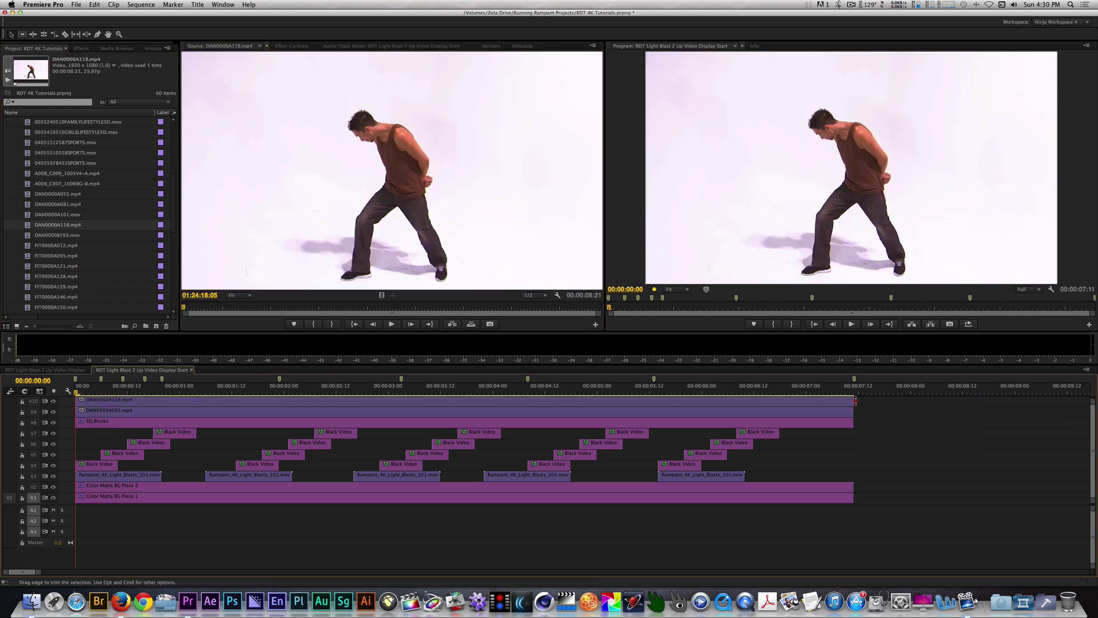
{"action": "scroll", "coordinate": [8, 143], "scroll_direction": "up", "scroll_amount": 3}
{"action": "left_click", "coordinate": [8, 143]}
{"action": "left_click", "coordinate": [131, 373]}
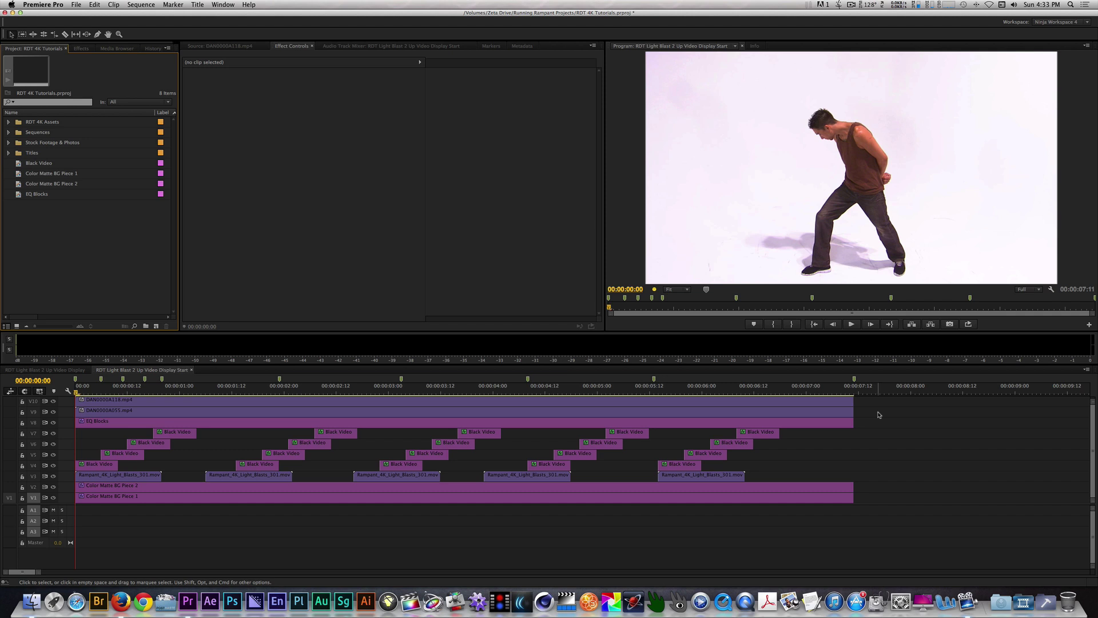
Disable the DAN0000A118.mp4 clip on V10
{"action": "left_click", "coordinate": [413, 402]}
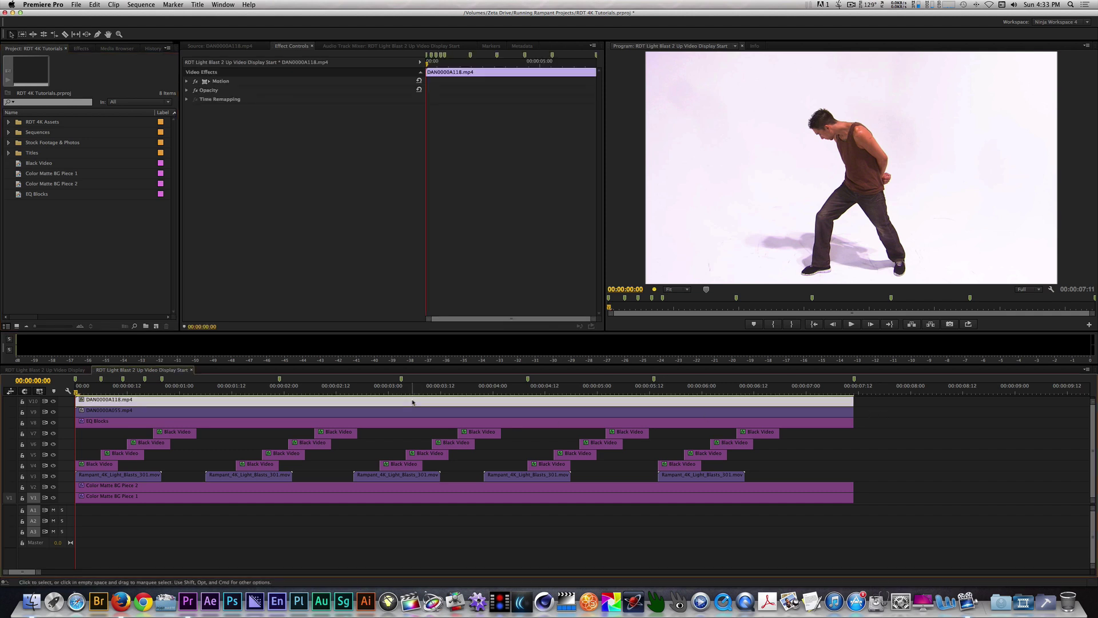
{"action": "right_click", "coordinate": [415, 402]}
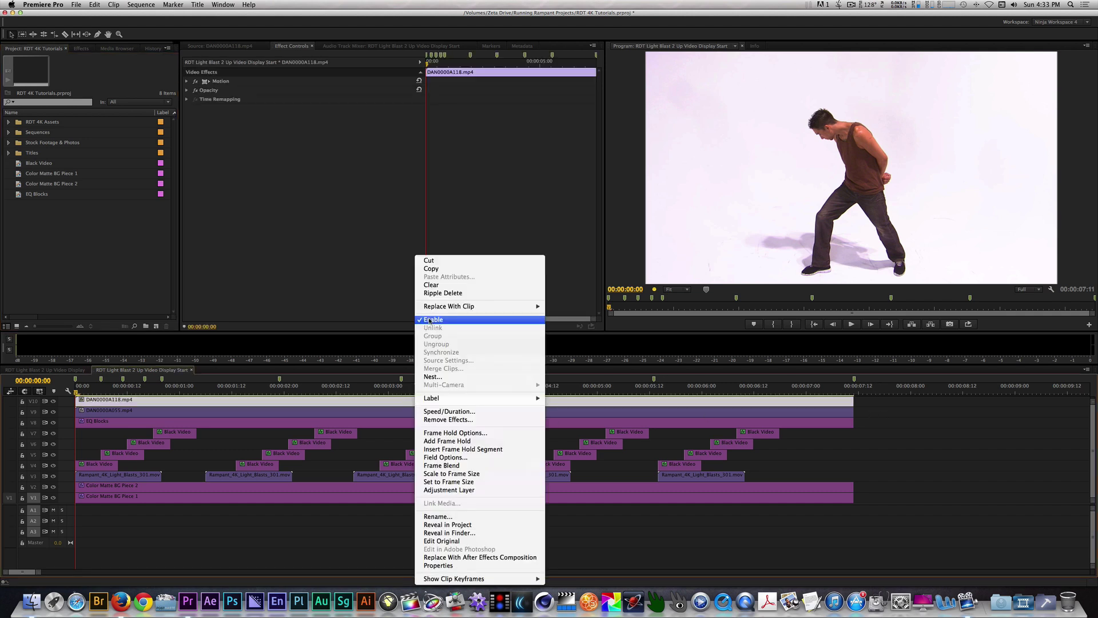
{"action": "left_click", "coordinate": [430, 320]}
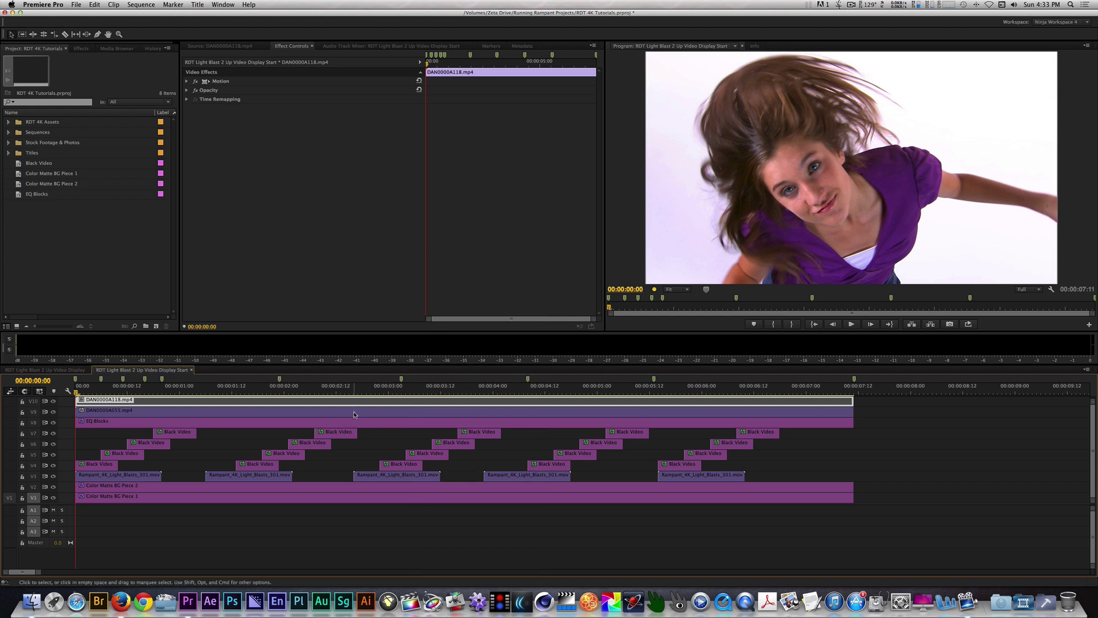
Apply the Mask and Frame effect to the DAN0000A055.mp4 clip on V9
{"action": "left_click", "coordinate": [355, 415]}
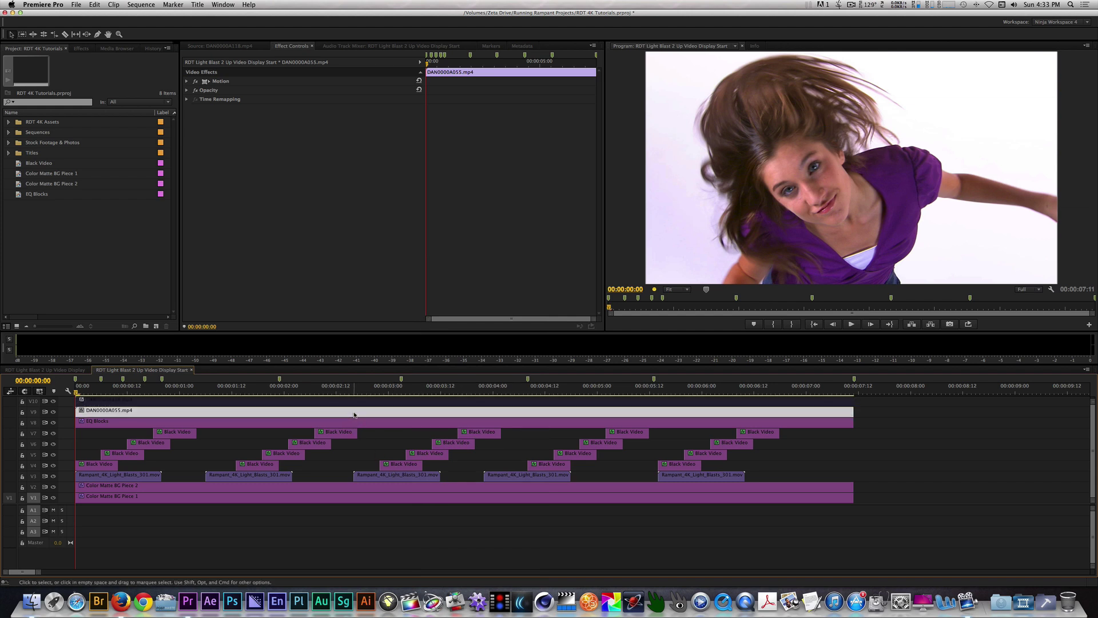
{"action": "left_click", "coordinate": [85, 49]}
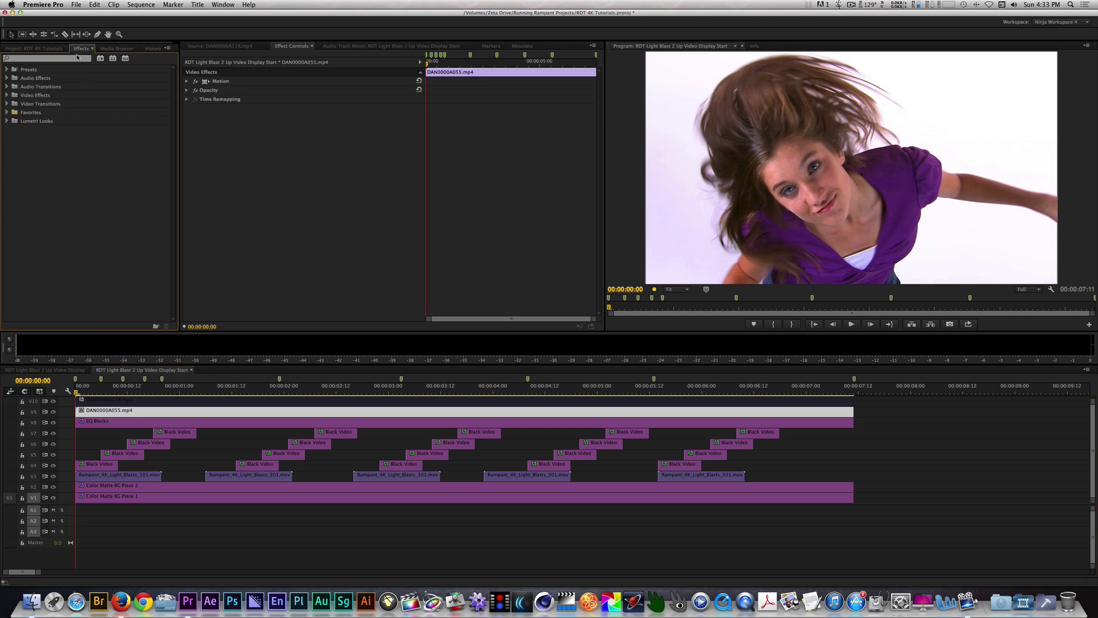
{"action": "left_click", "coordinate": [52, 60]}
{"action": "type", "text": "mask"}
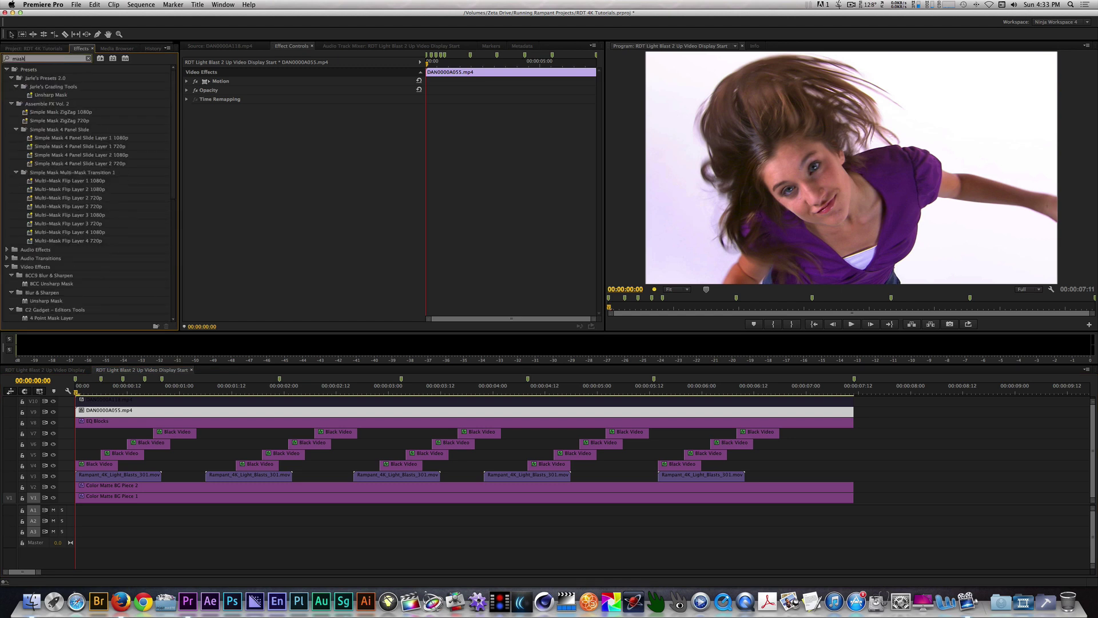
{"action": "type", "text": " and frame"}
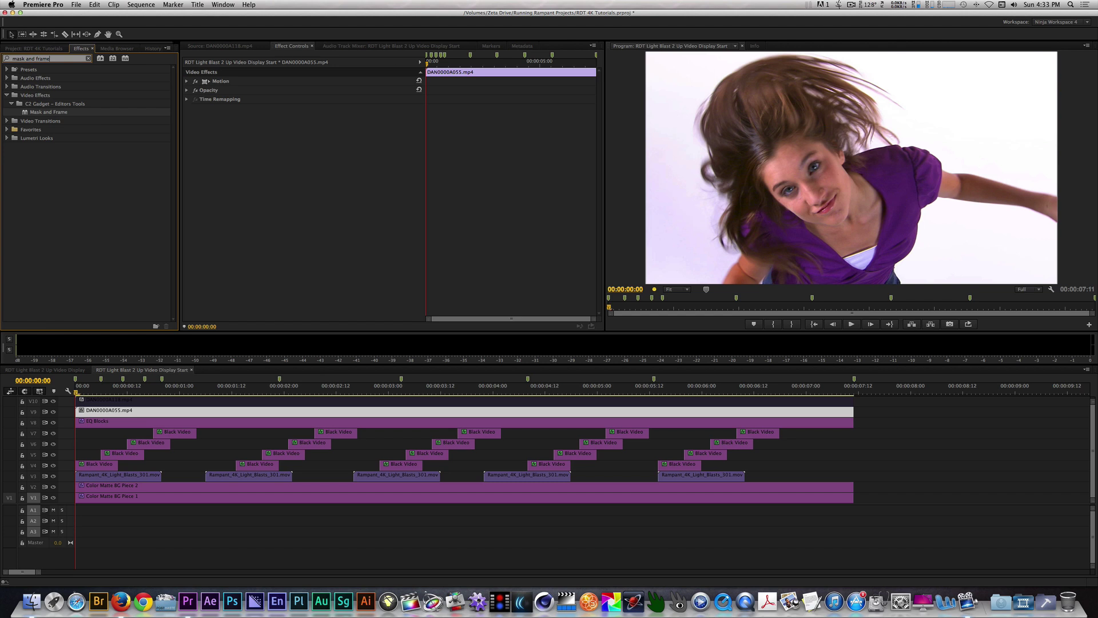
{"action": "double_click", "coordinate": [25, 113]}
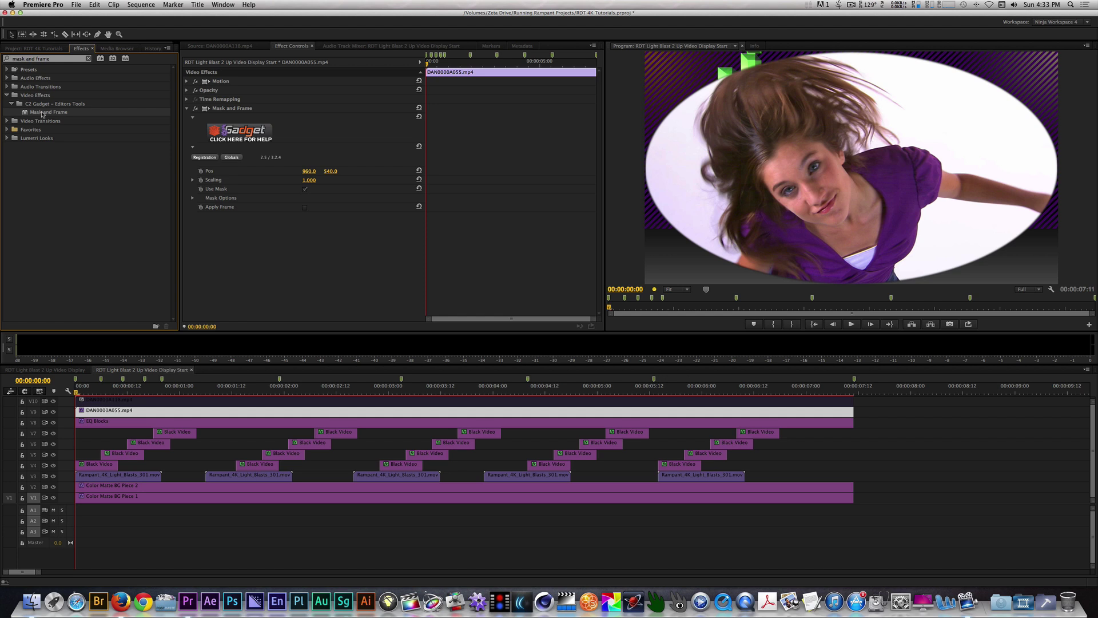
Turn off Use Mask, enable Apply Frame, set Scale In Frame to 1.000, and choose the apple_display picture frame
{"action": "left_click", "coordinate": [304, 190]}
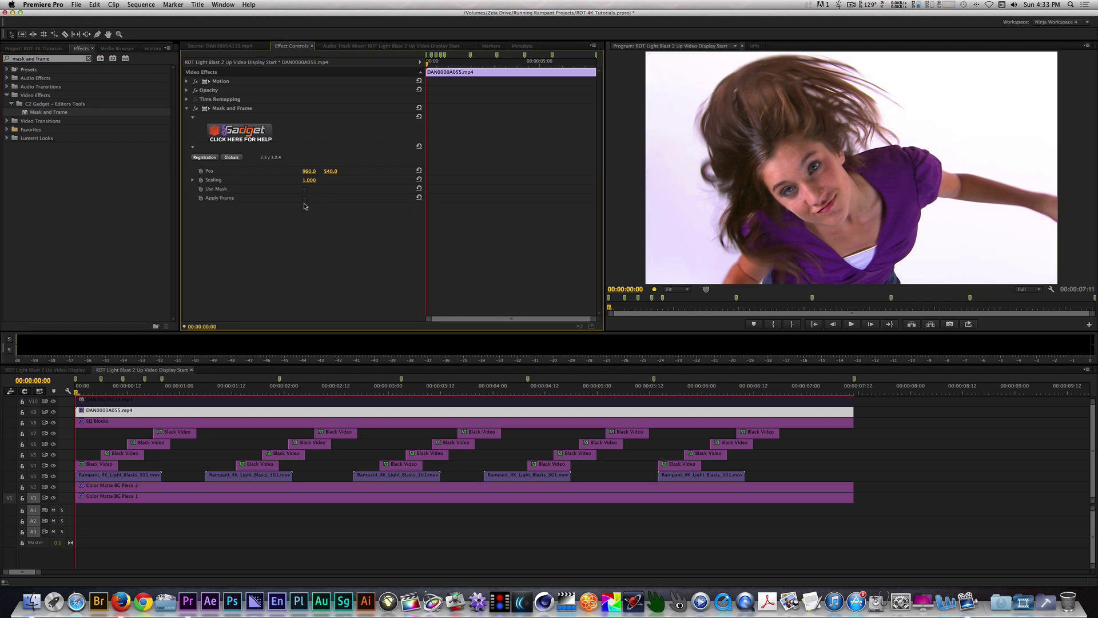
{"action": "left_click", "coordinate": [305, 198]}
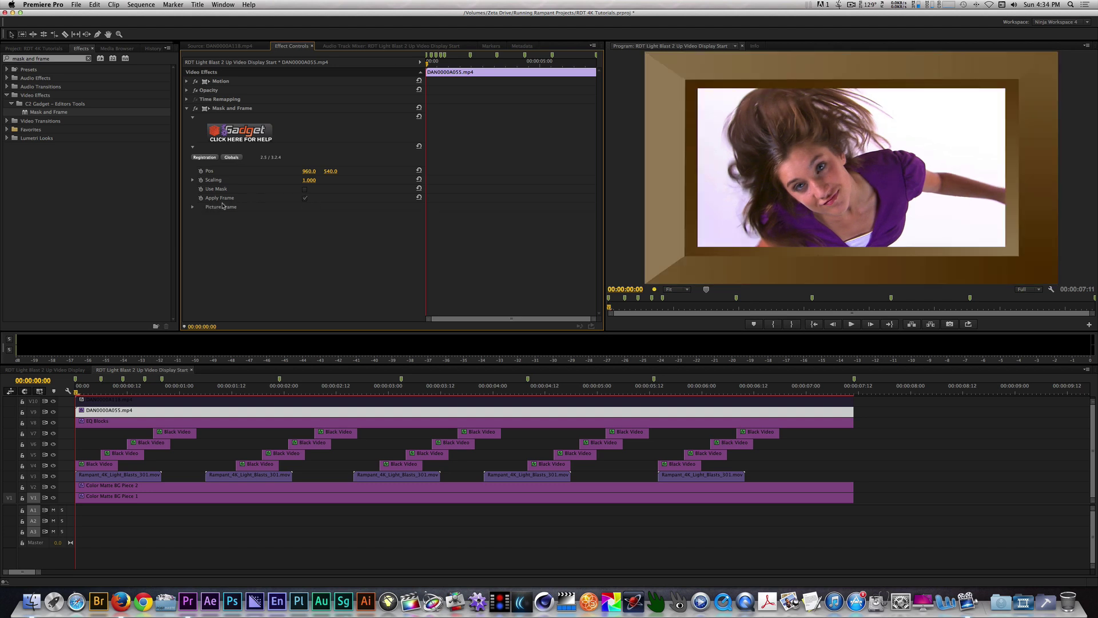
{"action": "left_click", "coordinate": [193, 207]}
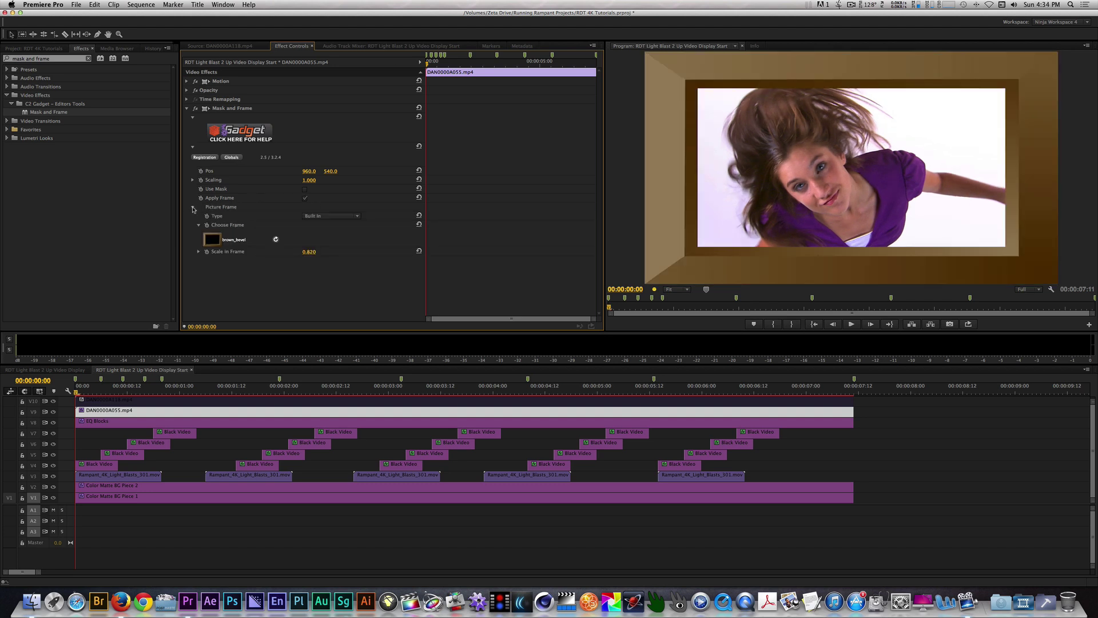
{"action": "left_click_drag", "start_coordinate": [309, 252], "coordinate": [392, 266]}
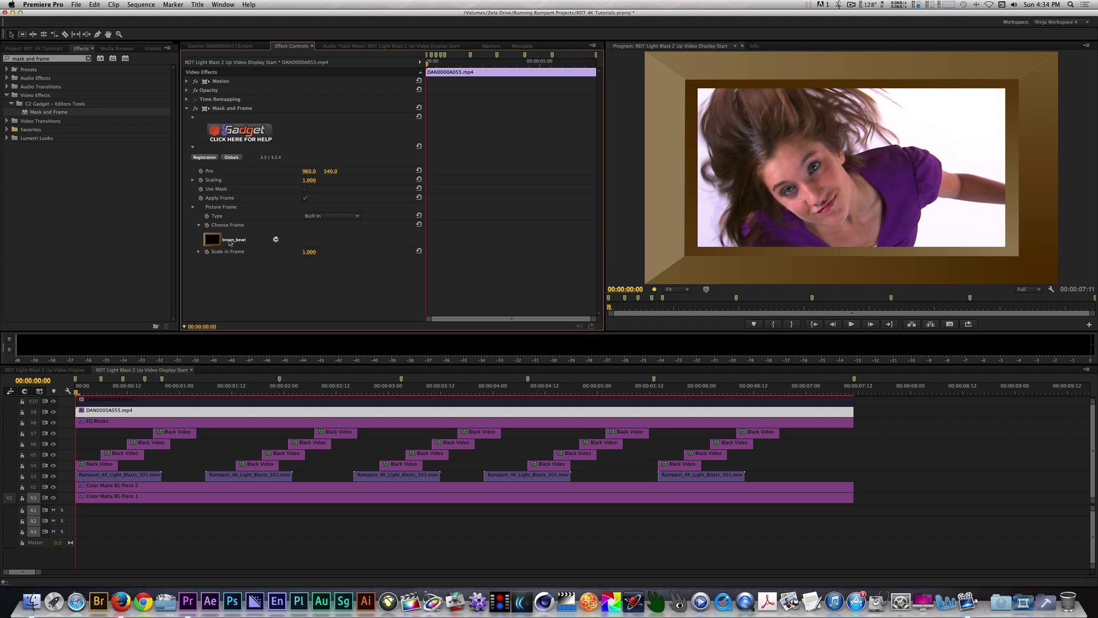
{"action": "left_click", "coordinate": [229, 243]}
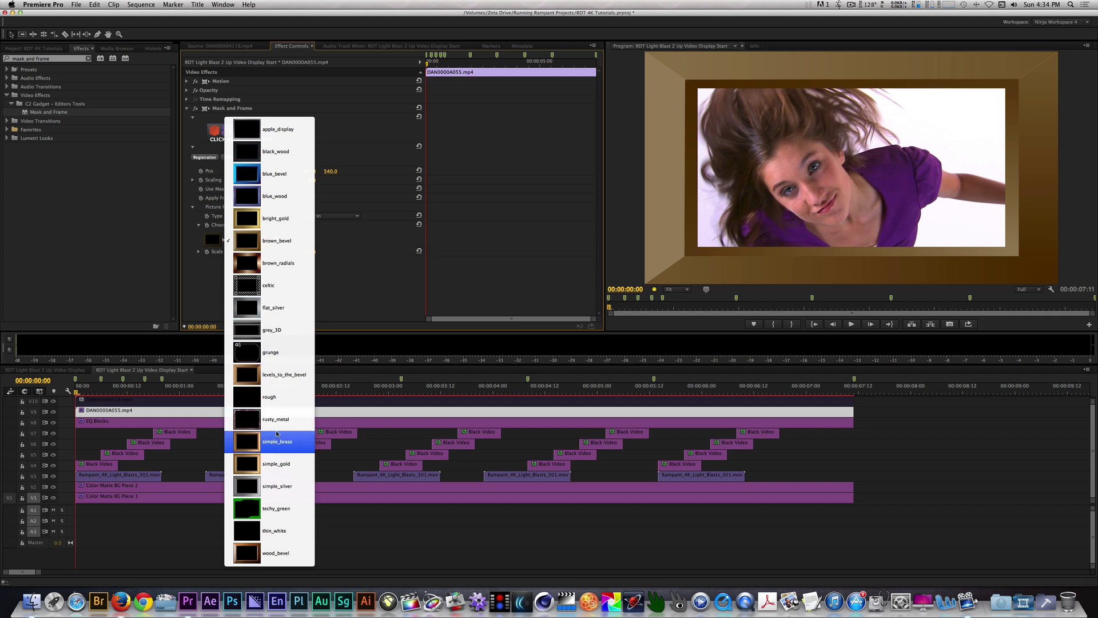
{"action": "left_click", "coordinate": [269, 139]}
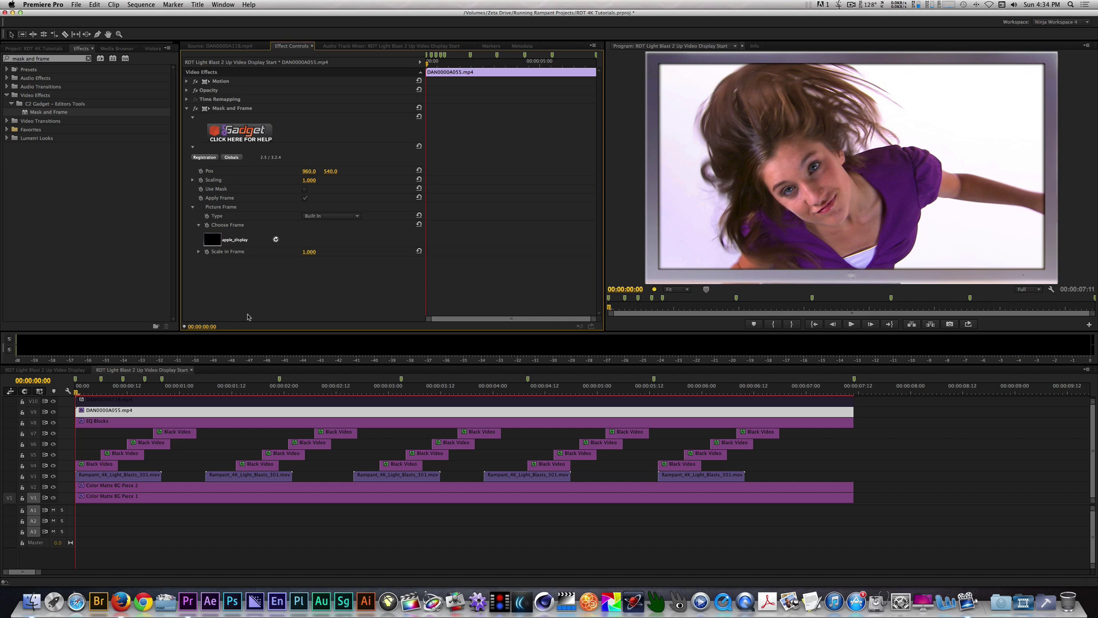
Add the Advanced Reflection effect to the DAN0000A055.mp4 clip below Mask and Frame
{"action": "left_click", "coordinate": [57, 60]}
{"action": "type", "text": "advanced re"}
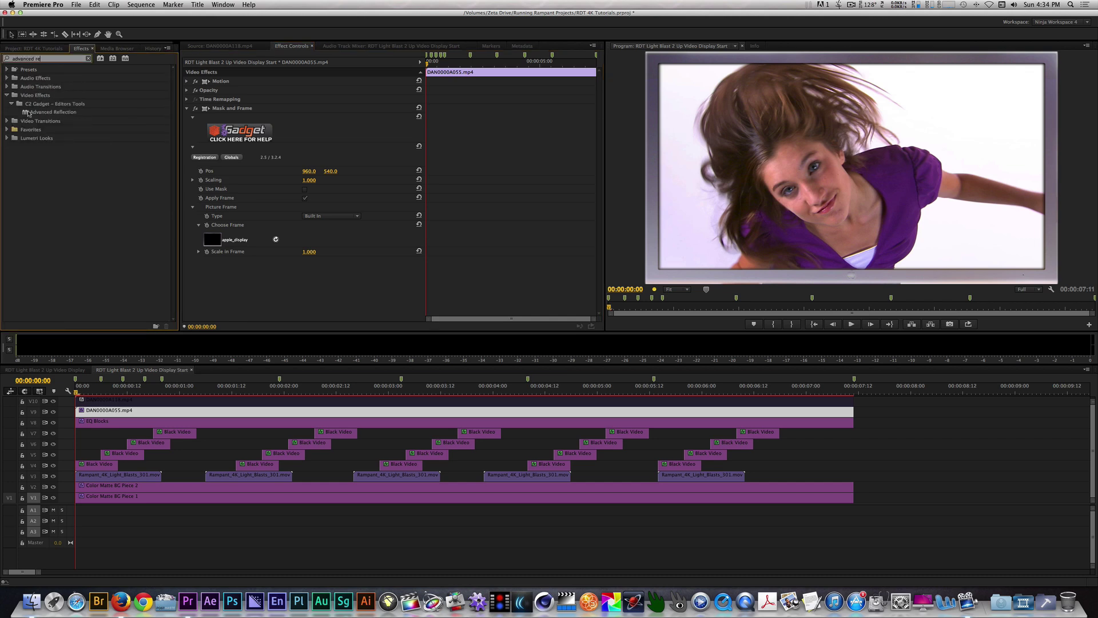
{"action": "left_click_drag", "start_coordinate": [28, 112], "coordinate": [323, 313]}
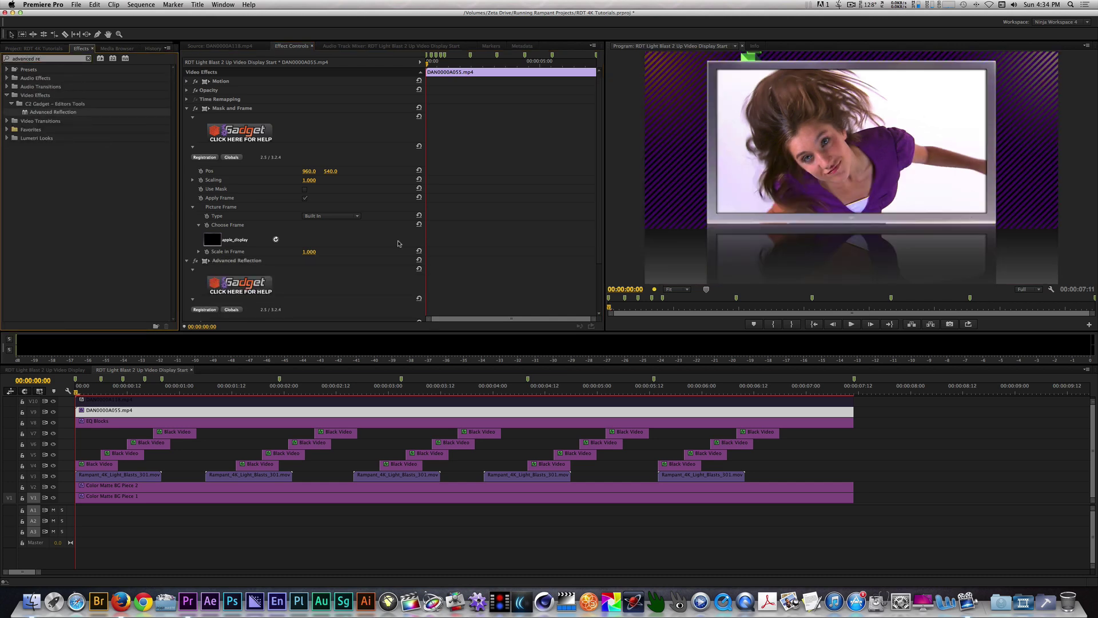
Set Advanced Reflection's Scaling to 0.44 and its Y Rot to -23°
{"action": "scroll", "coordinate": [330, 313], "scroll_direction": "down", "scroll_amount": 3}
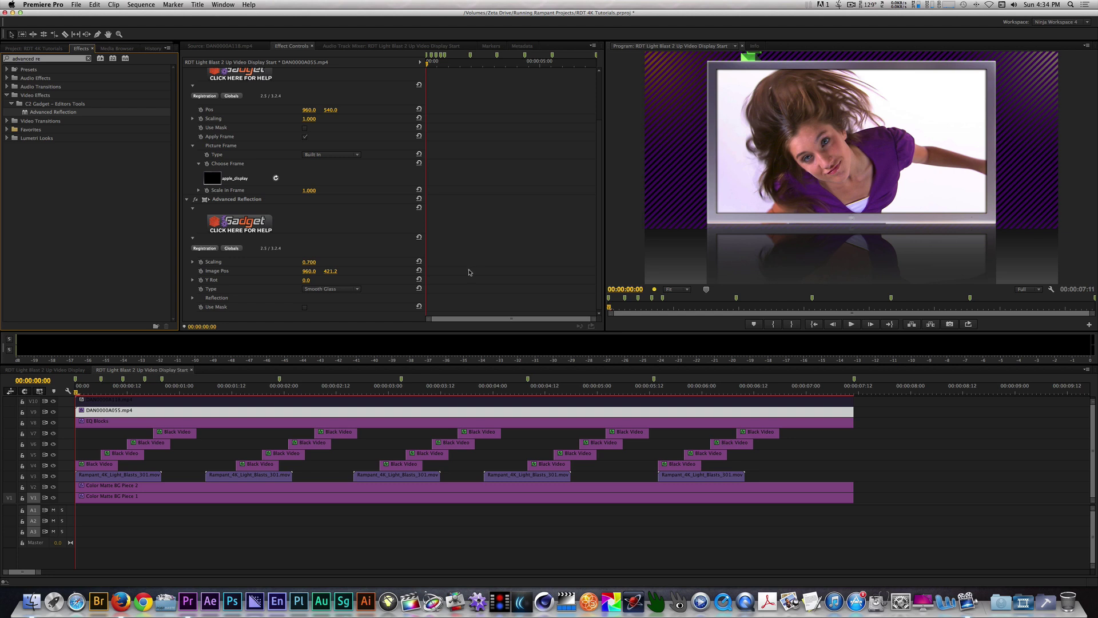
{"action": "left_click", "coordinate": [310, 262]}
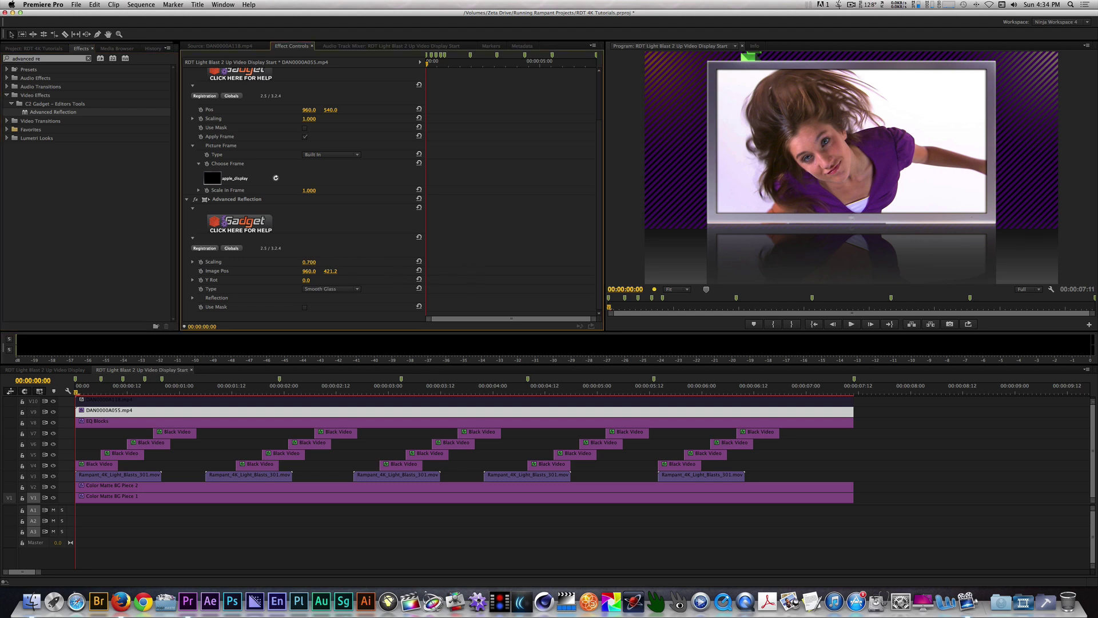
{"action": "type", "text": ".44"}
{"action": "key", "text": "Return"}
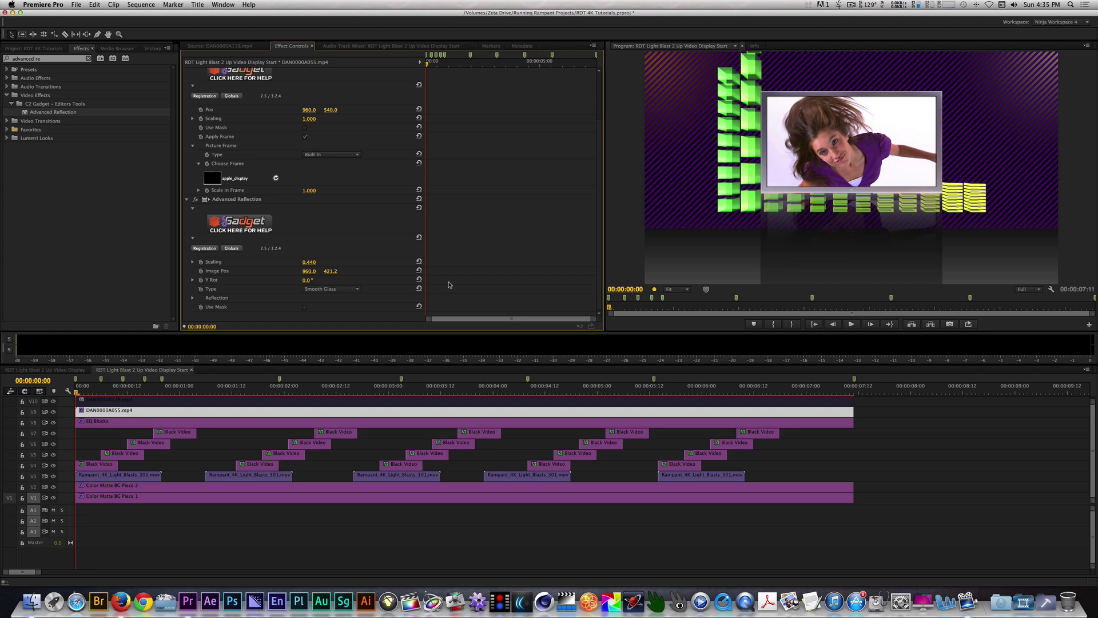
{"action": "left_click", "coordinate": [307, 280]}
{"action": "type", "text": "-23"}
{"action": "key", "text": "Return"}
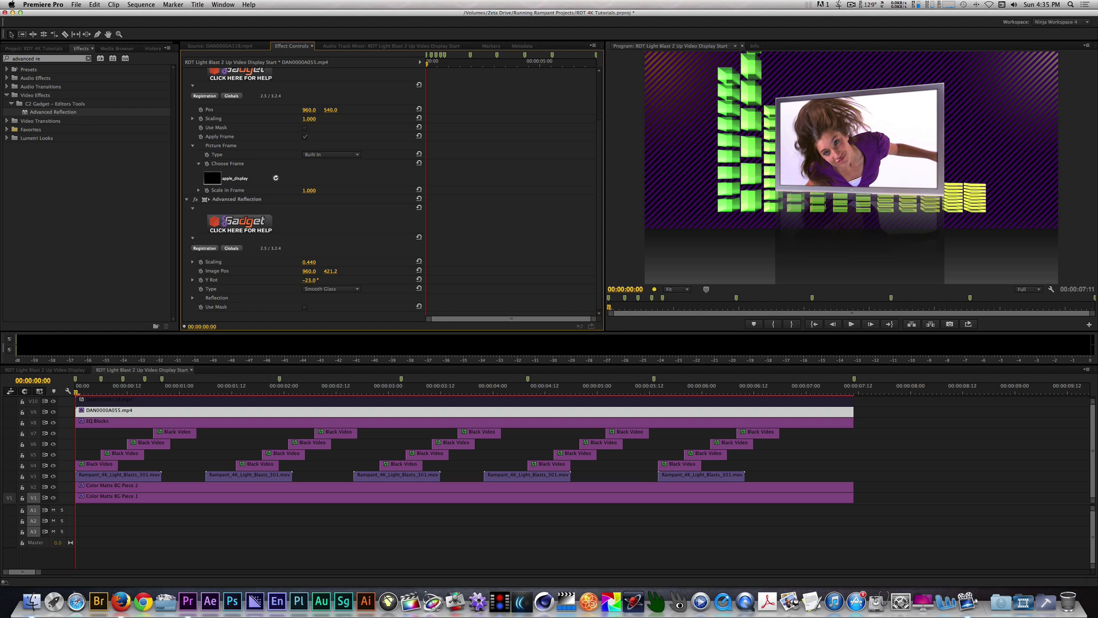
Set Advanced Reflection's Image Pos to 1350, 594
{"action": "left_click", "coordinate": [308, 270]}
{"action": "type", "text": "1350"}
{"action": "key", "text": "Tab"}
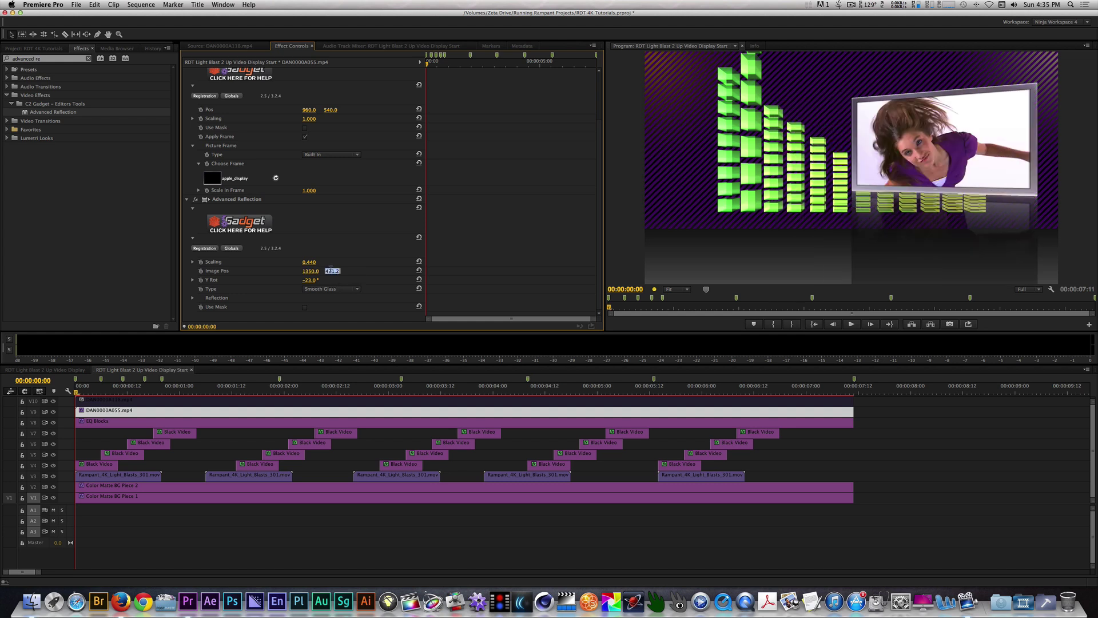
{"action": "type", "text": "594"}
{"action": "key", "text": "Return"}
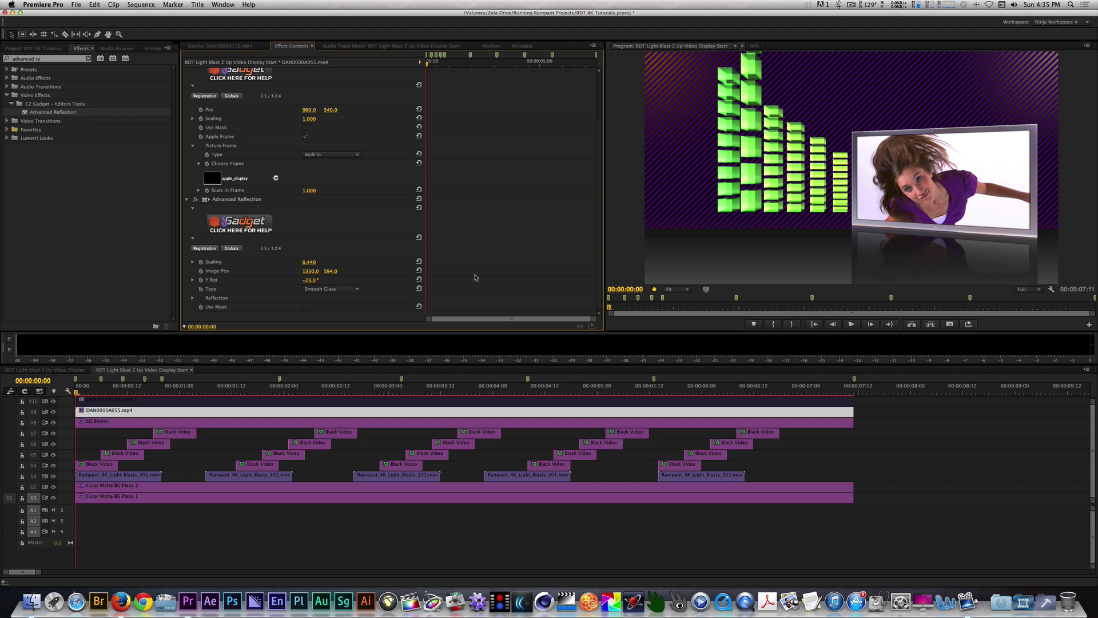
Keep Advanced Reflection's type at Smooth Glass and copy the DAN0000A055.mp4 clip from the timeline
{"action": "left_click", "coordinate": [348, 291]}
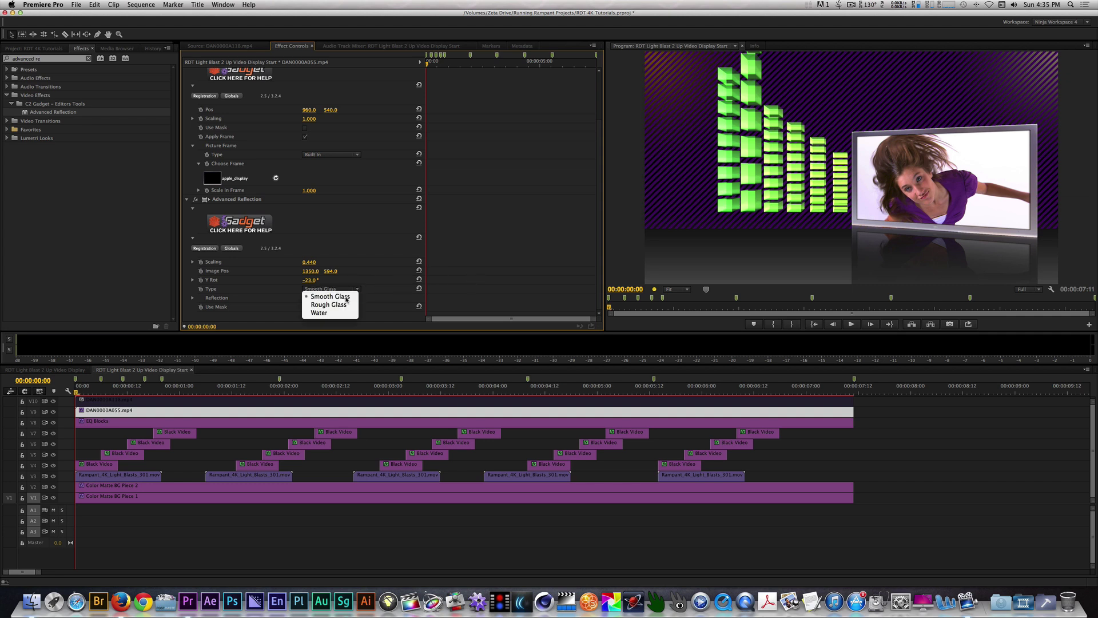
{"action": "left_click", "coordinate": [347, 297]}
{"action": "right_click", "coordinate": [413, 412]}
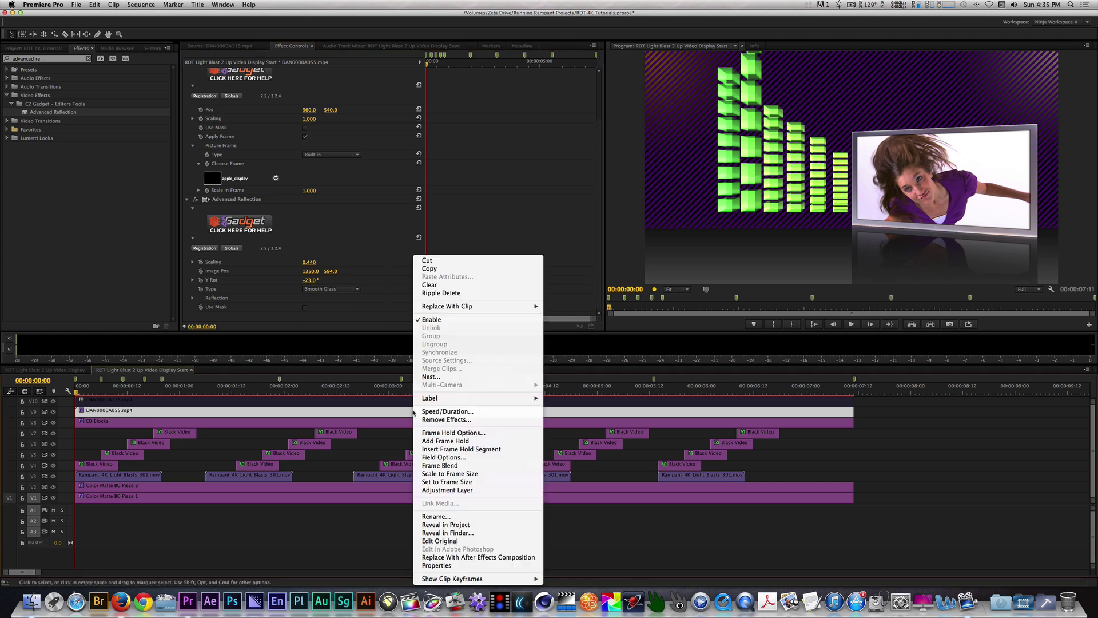
{"action": "left_click", "coordinate": [428, 269]}
Enable the DAN0000A118.mp4 clip on track V10
{"action": "left_click", "coordinate": [323, 401]}
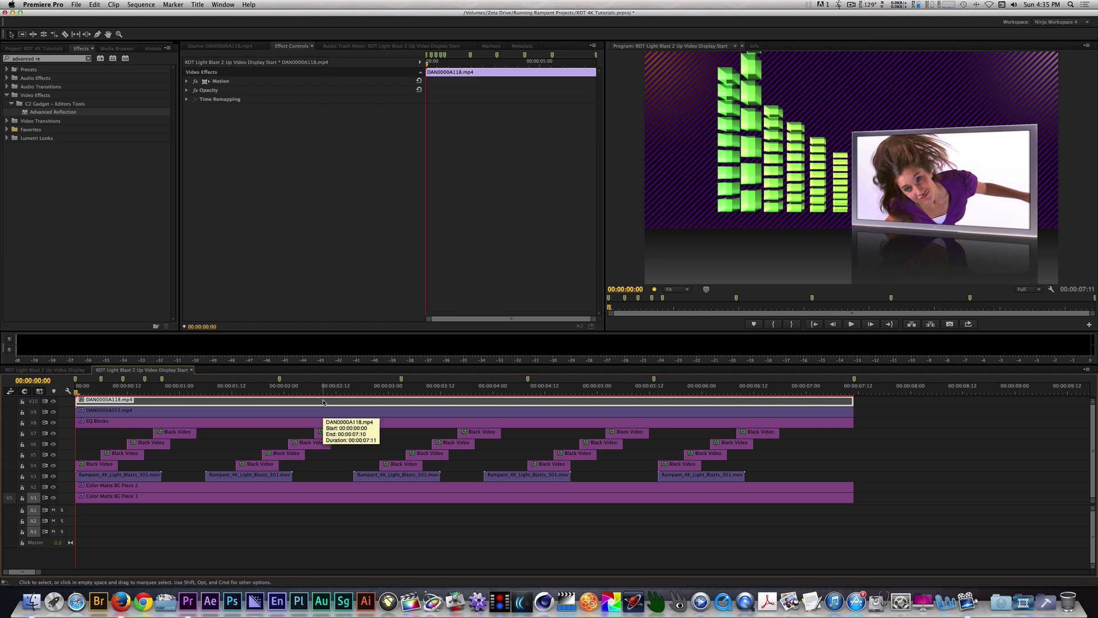
{"action": "right_click", "coordinate": [323, 402]}
{"action": "left_click", "coordinate": [360, 319]}
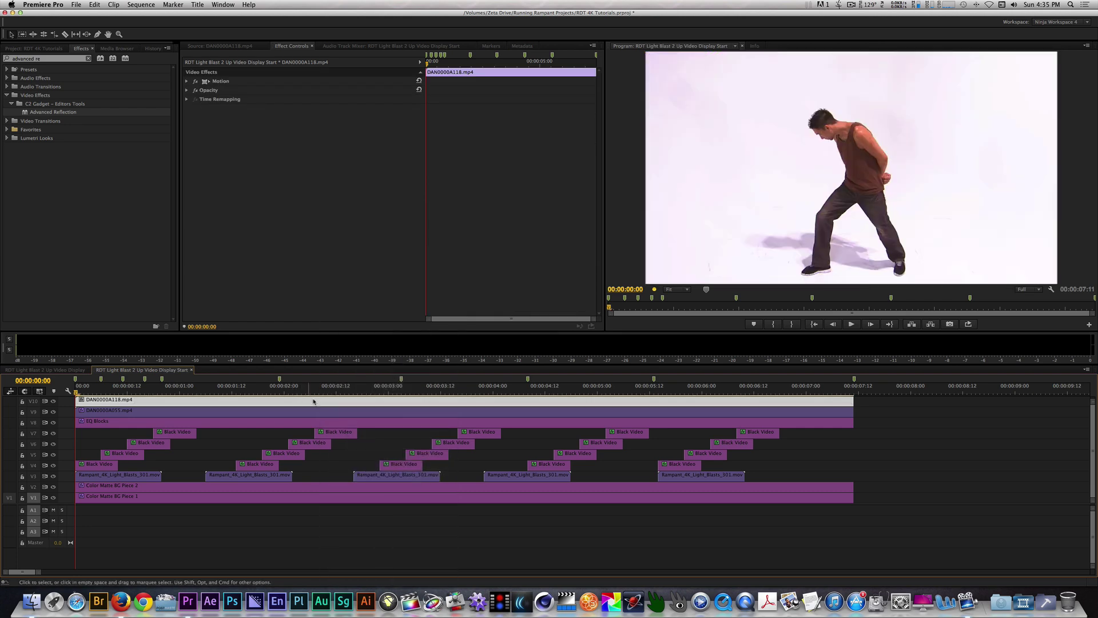
Paste only the Mask and Frame and Advanced Reflection effects onto DAN0000A118.mp4, leaving out Opacity
{"action": "right_click", "coordinate": [318, 402]}
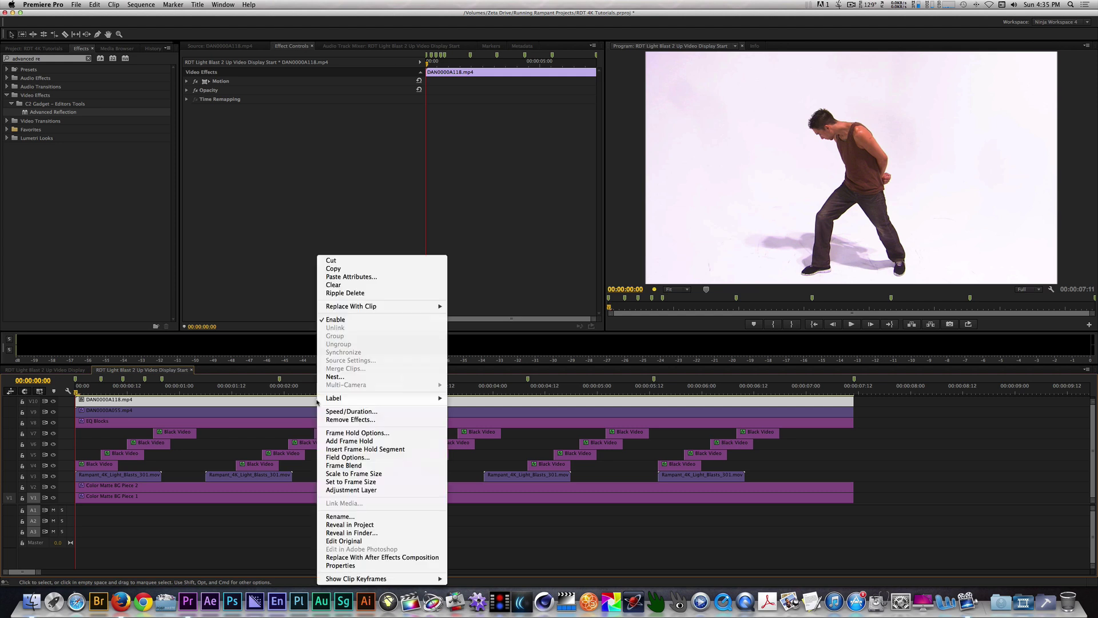
{"action": "left_click", "coordinate": [378, 277]}
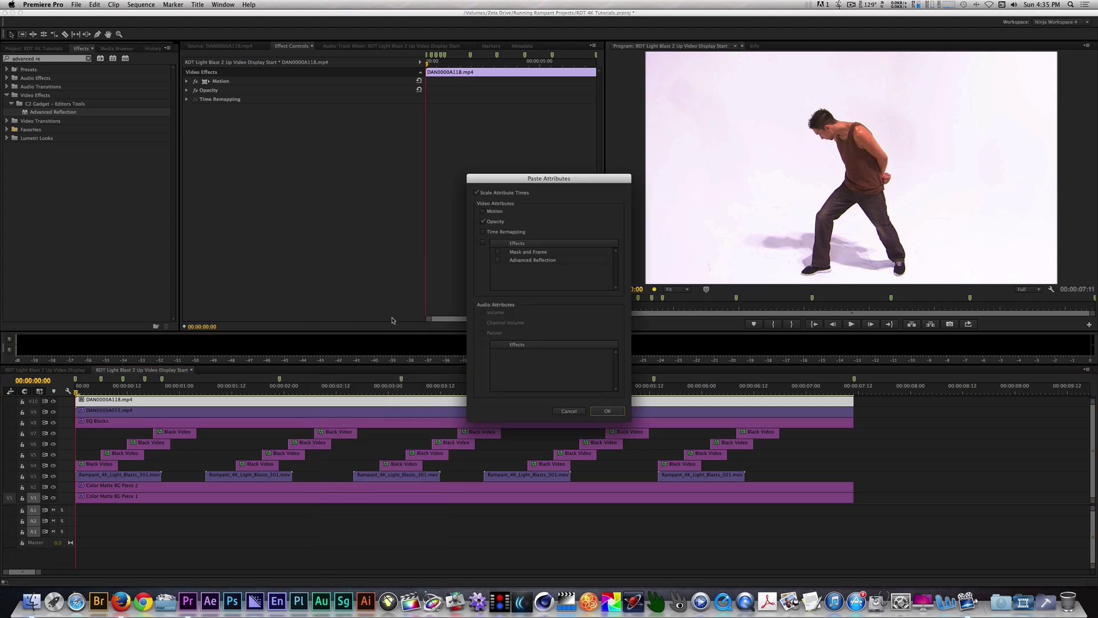
{"action": "left_click", "coordinate": [482, 243]}
{"action": "left_click", "coordinate": [482, 222]}
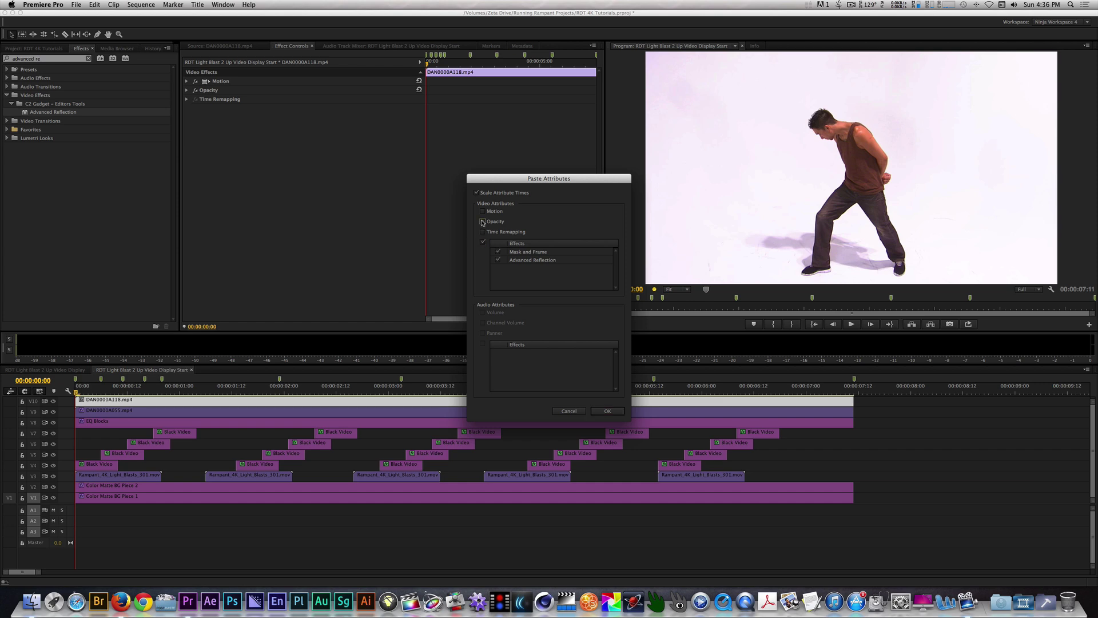
{"action": "left_click", "coordinate": [606, 411]}
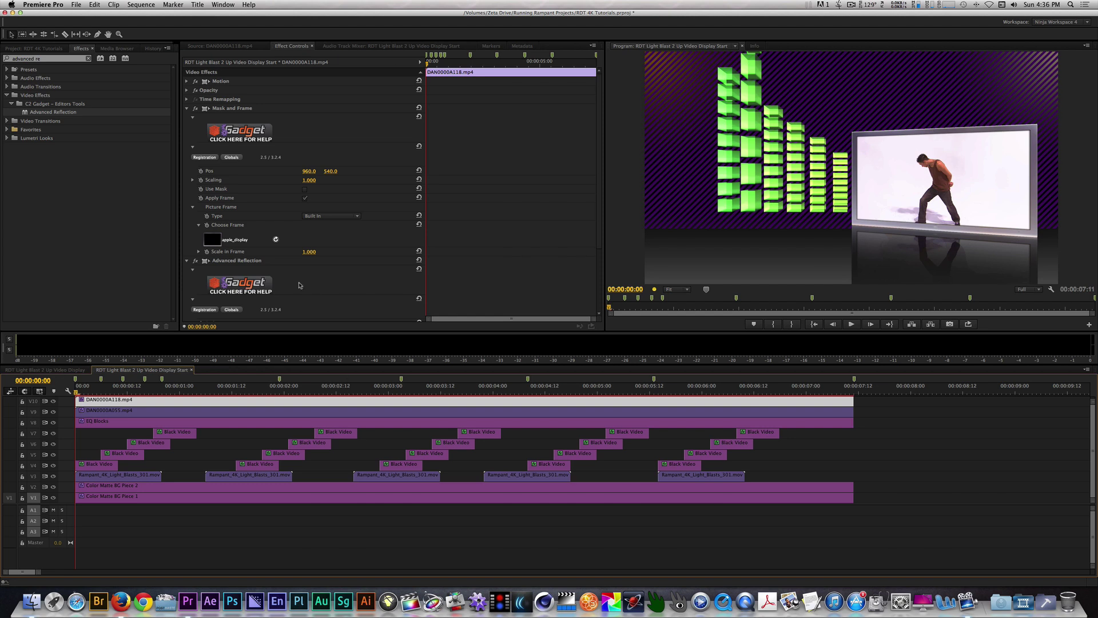
Set DAN0000A118.mp4's Advanced Reflection Y Rot to 23° and its horizontal Image Pos to 565
{"action": "scroll", "coordinate": [463, 265], "scroll_direction": "down", "scroll_amount": 3}
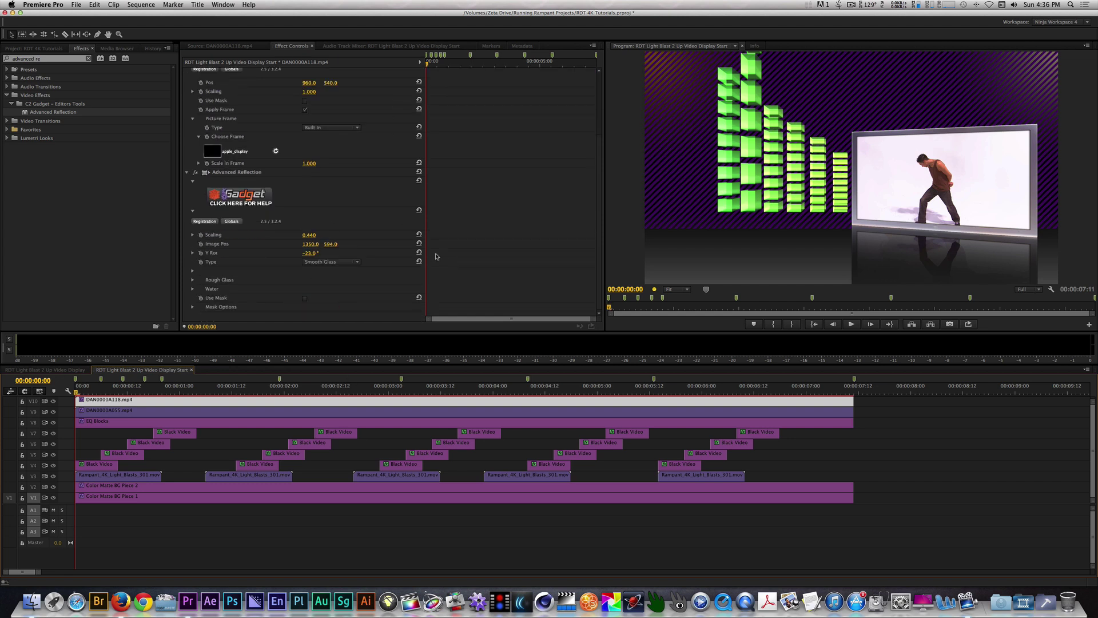
{"action": "left_click", "coordinate": [314, 254]}
{"action": "type", "text": "23"}
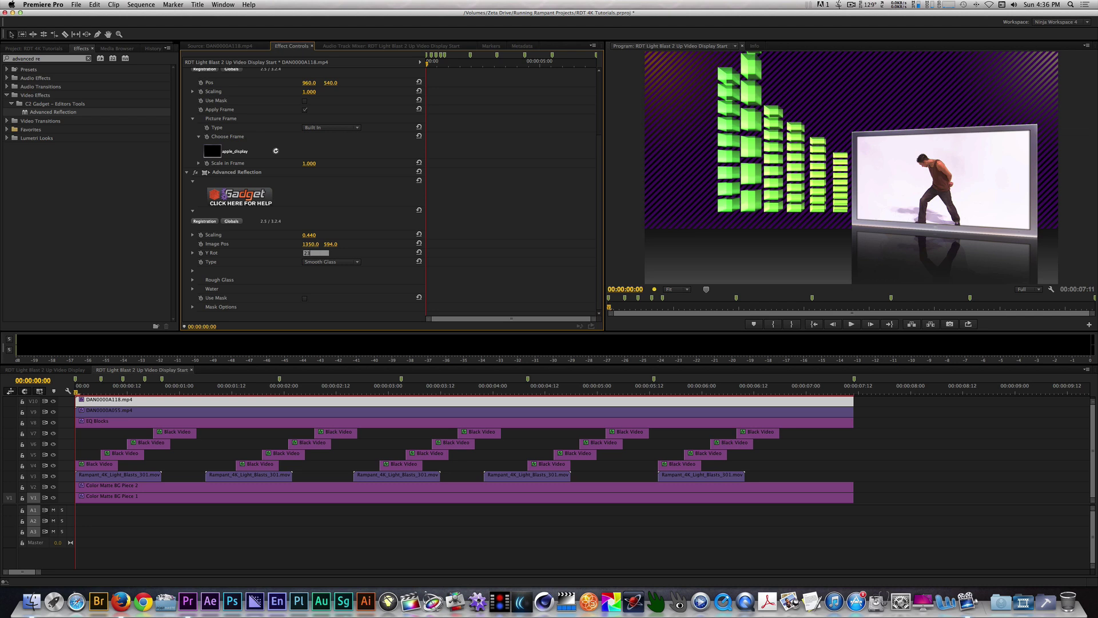
{"action": "key", "text": "Return"}
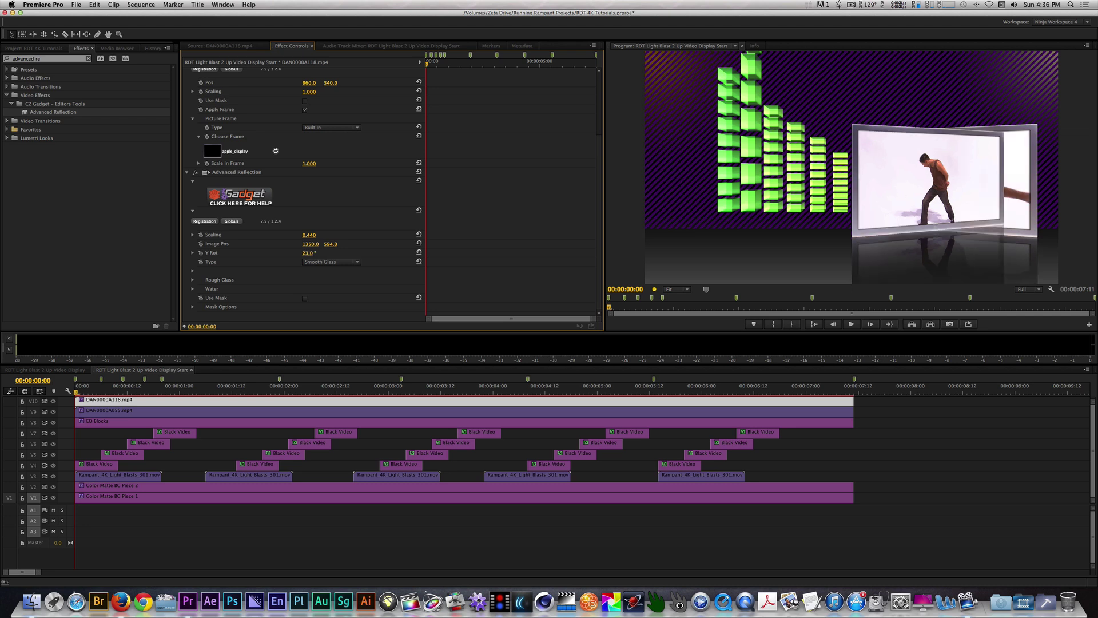
{"action": "left_click", "coordinate": [309, 244]}
{"action": "type", "text": "565"}
{"action": "key", "text": "Return"}
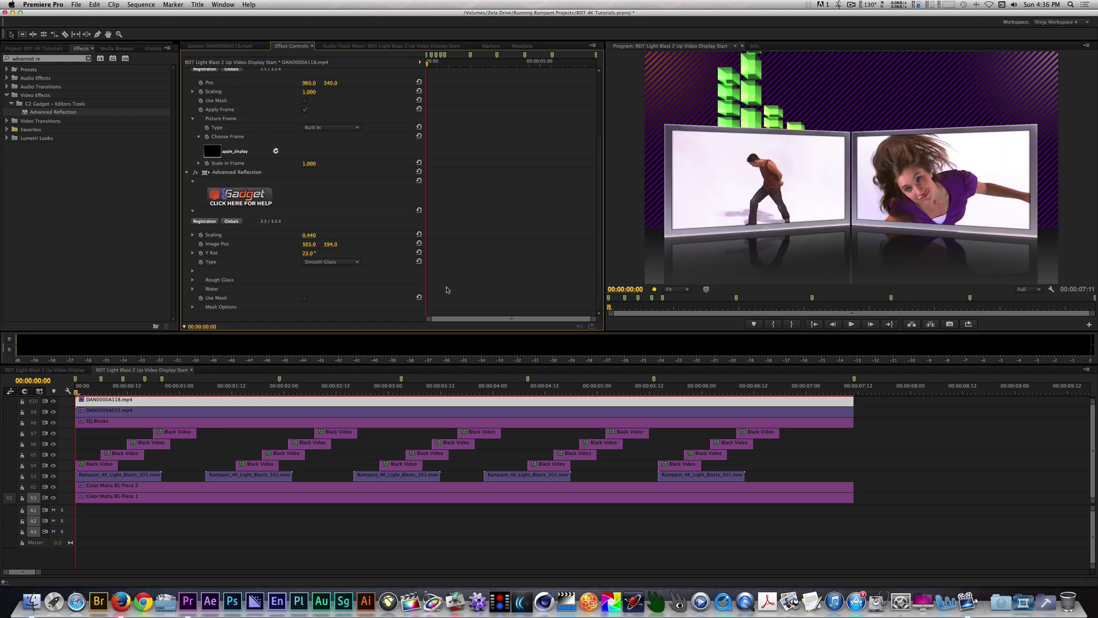
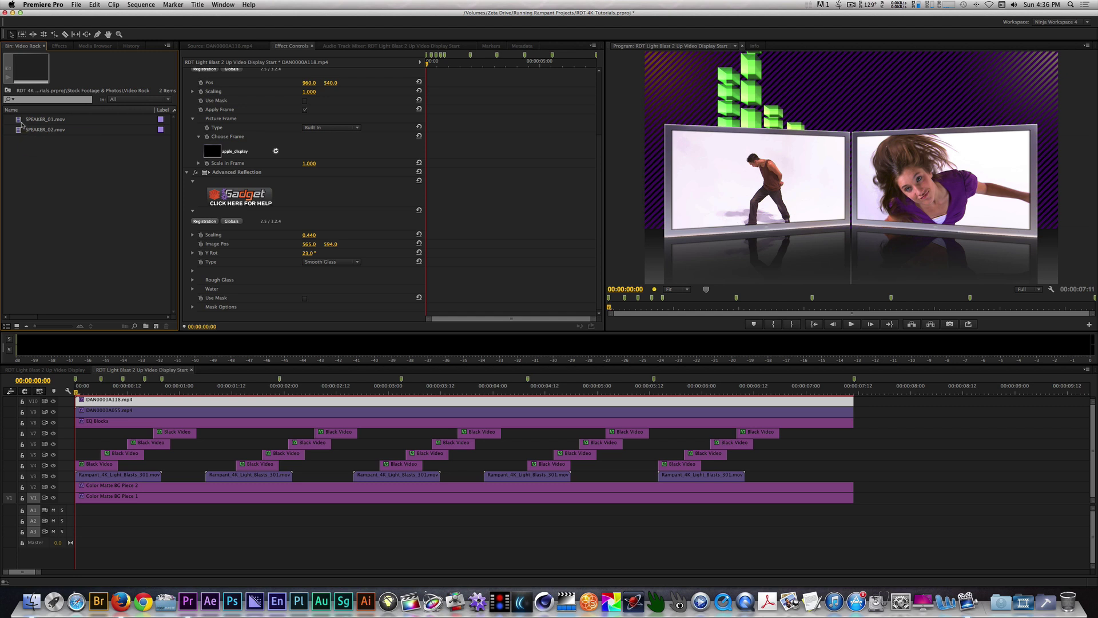
Show the Video Rock bin as thumbnails and place SPEAKER_01.mov on track V11 at the sequence start
{"action": "key", "text": "super+Page_Down"}
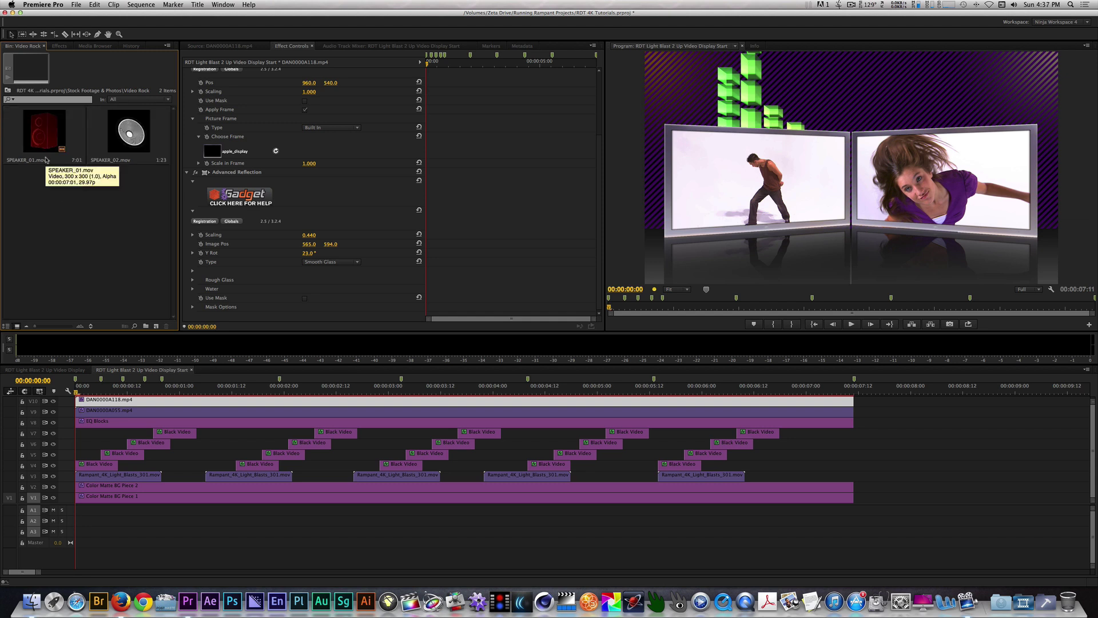
{"action": "left_click", "coordinate": [38, 148]}
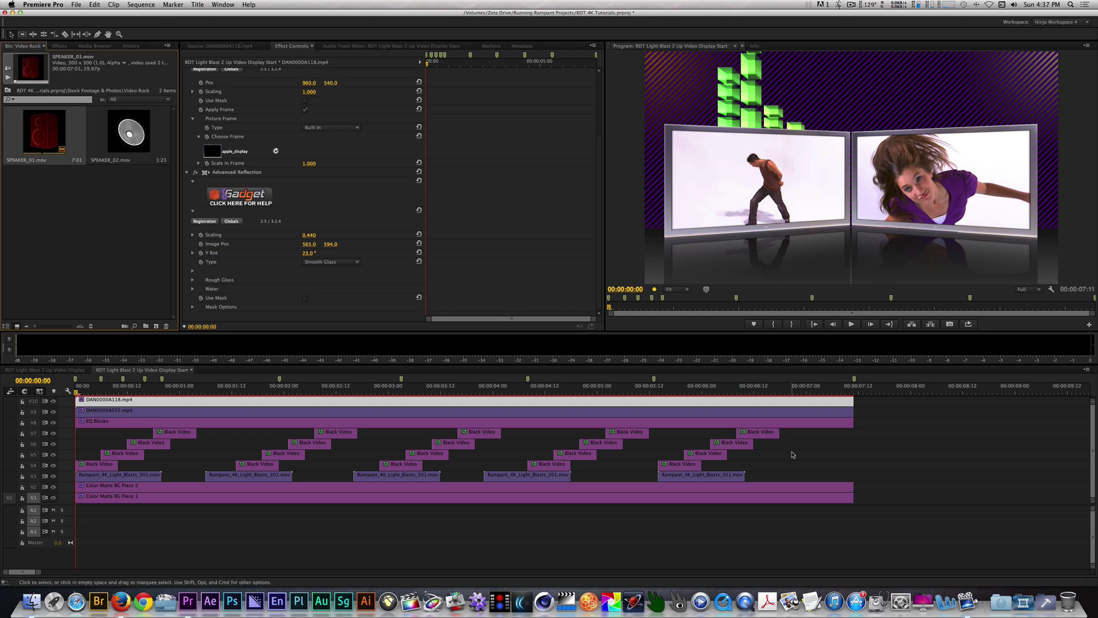
{"action": "scroll", "coordinate": [883, 440], "scroll_direction": "up", "scroll_amount": 5}
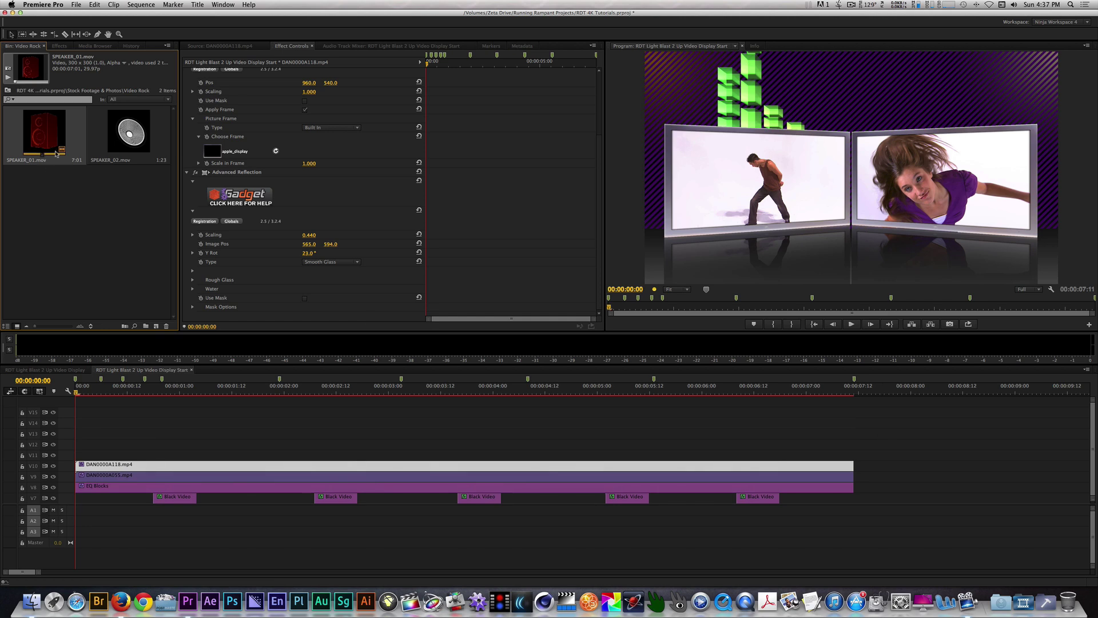
{"action": "left_click_drag", "start_coordinate": [46, 138], "coordinate": [76, 456]}
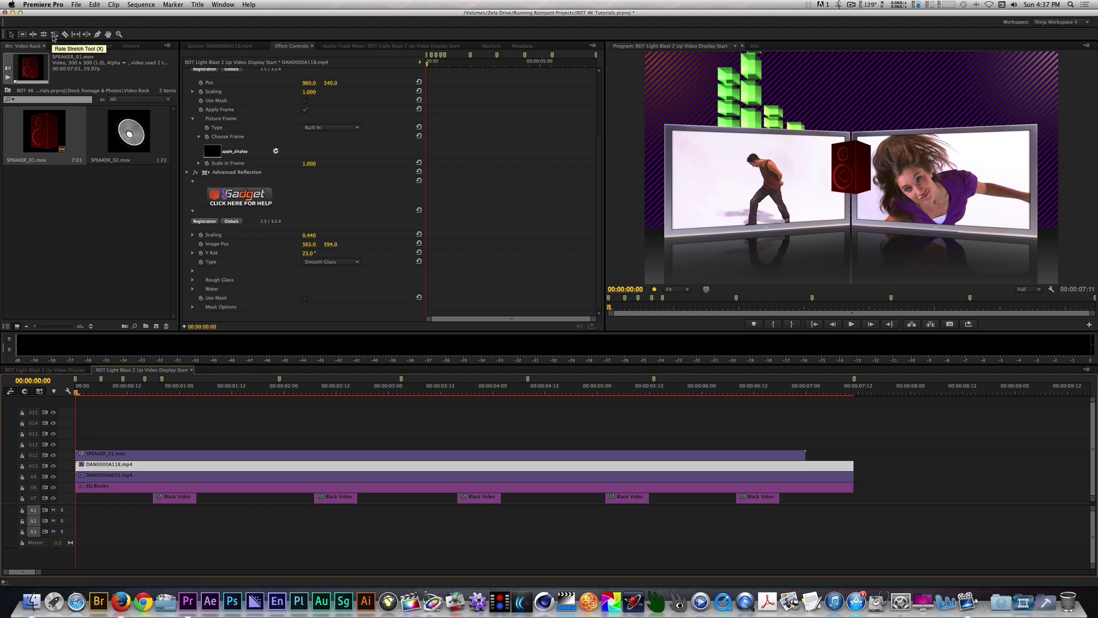
Rate-stretch SPEAKER_01.mov so it ends together with the clips below, and return to the Selection tool
{"action": "left_click", "coordinate": [53, 34]}
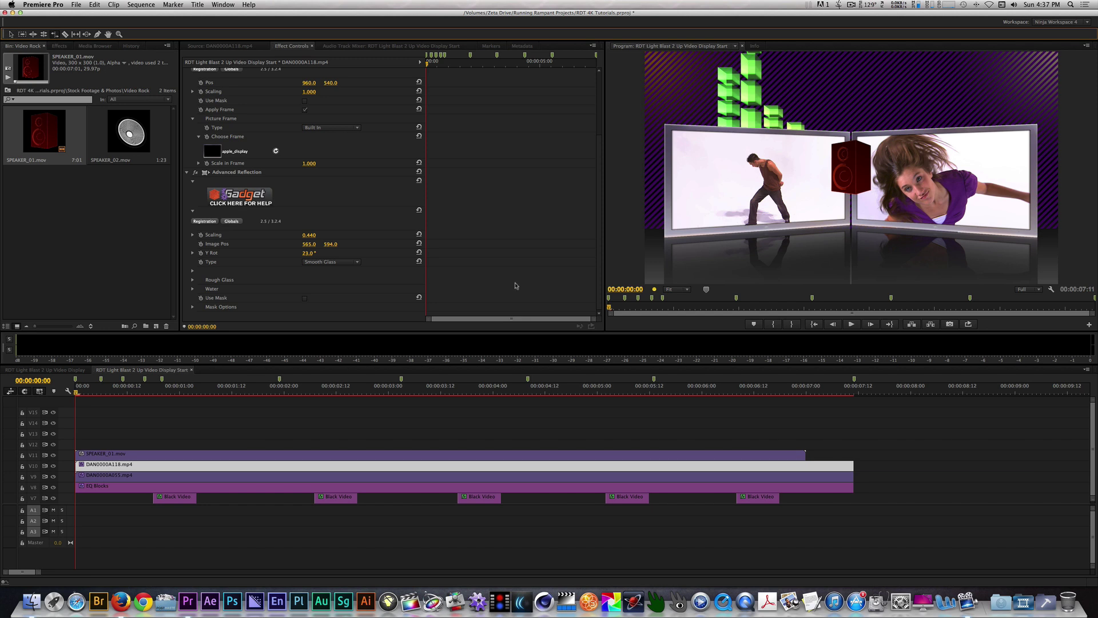
{"action": "left_click", "coordinate": [802, 454]}
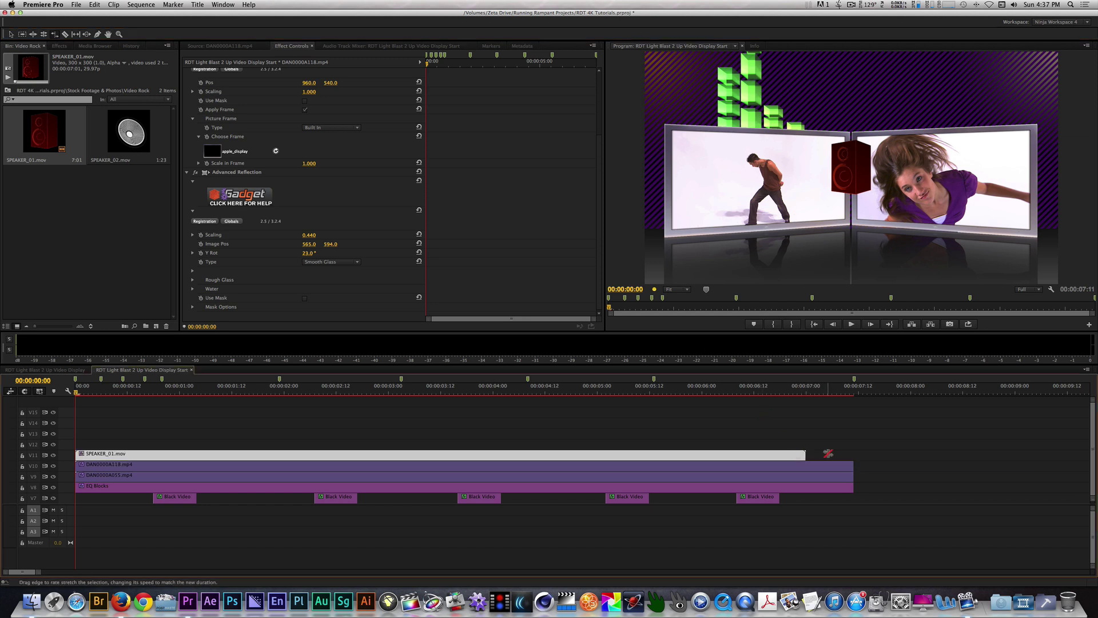
{"action": "left_click_drag", "start_coordinate": [805, 454], "coordinate": [853, 454]}
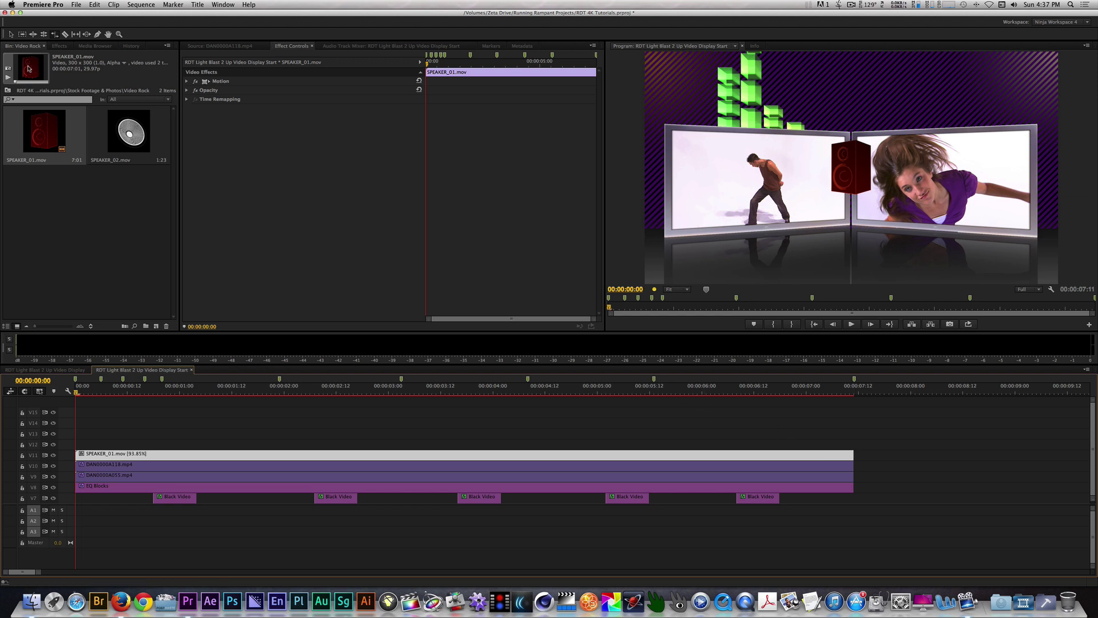
{"action": "left_click", "coordinate": [11, 37]}
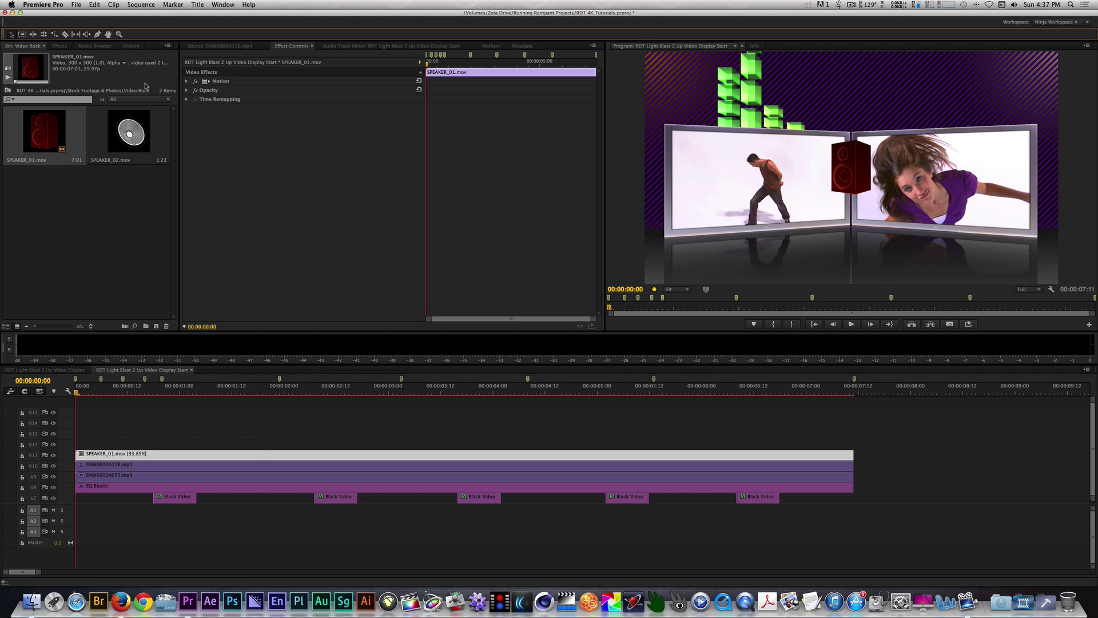
Set the Motion Scale of SPEAKER_01.mov to 120
{"action": "left_click", "coordinate": [285, 48]}
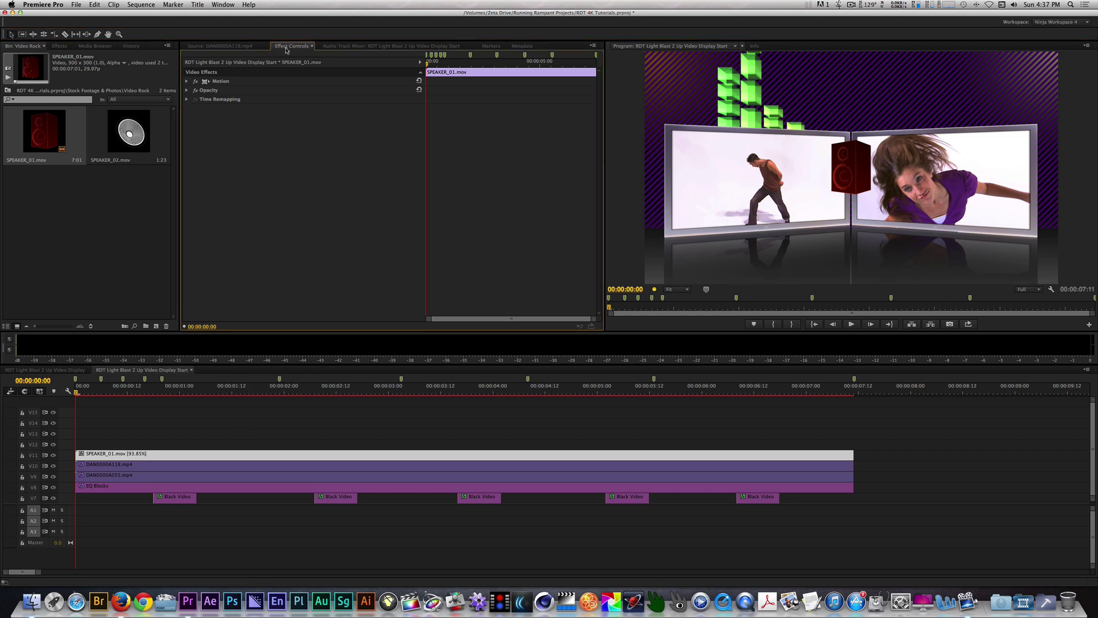
{"action": "left_click", "coordinate": [187, 82]}
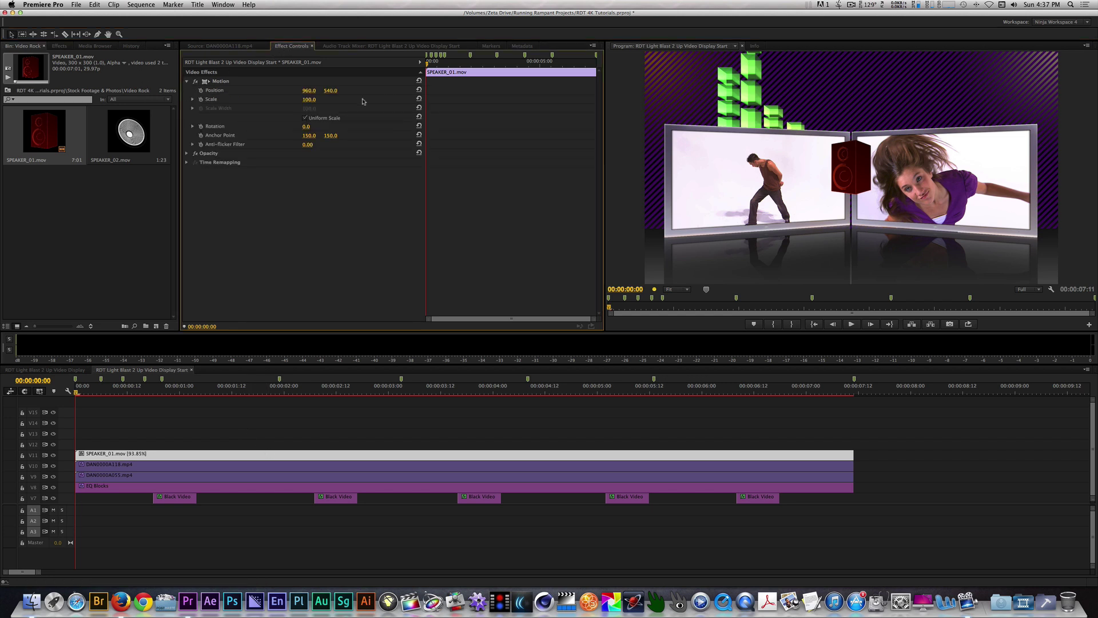
{"action": "left_click", "coordinate": [309, 100]}
{"action": "type", "text": "120"}
{"action": "key", "text": "Return"}
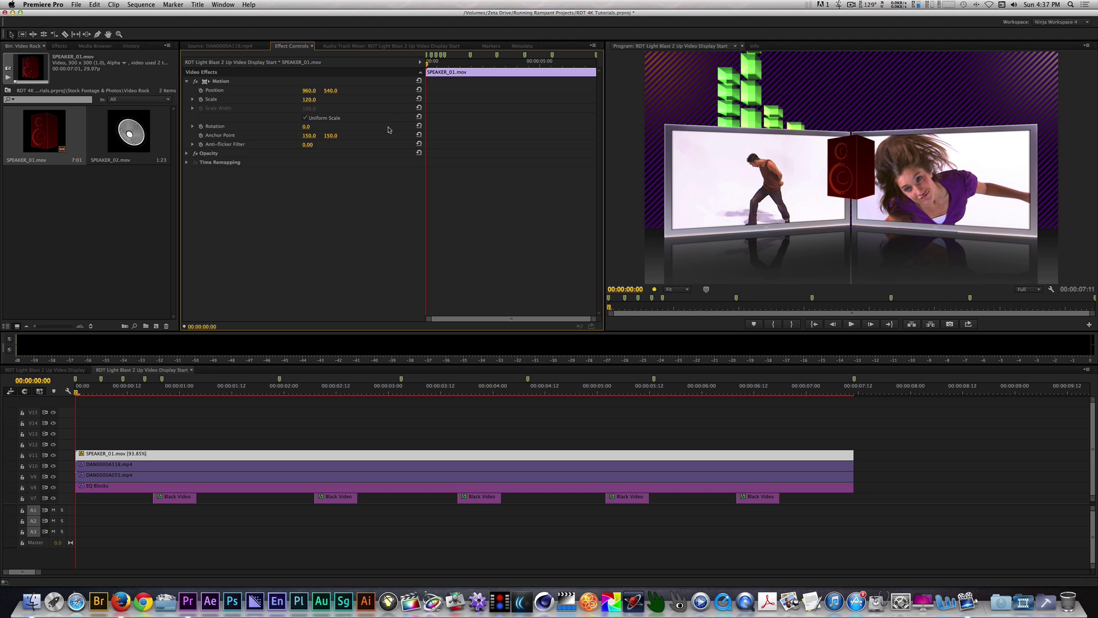
Move the playhead to 00:00:01:08 and apply the Color Correction Tint effect to SPEAKER_01.mov
{"action": "left_click", "coordinate": [215, 391]}
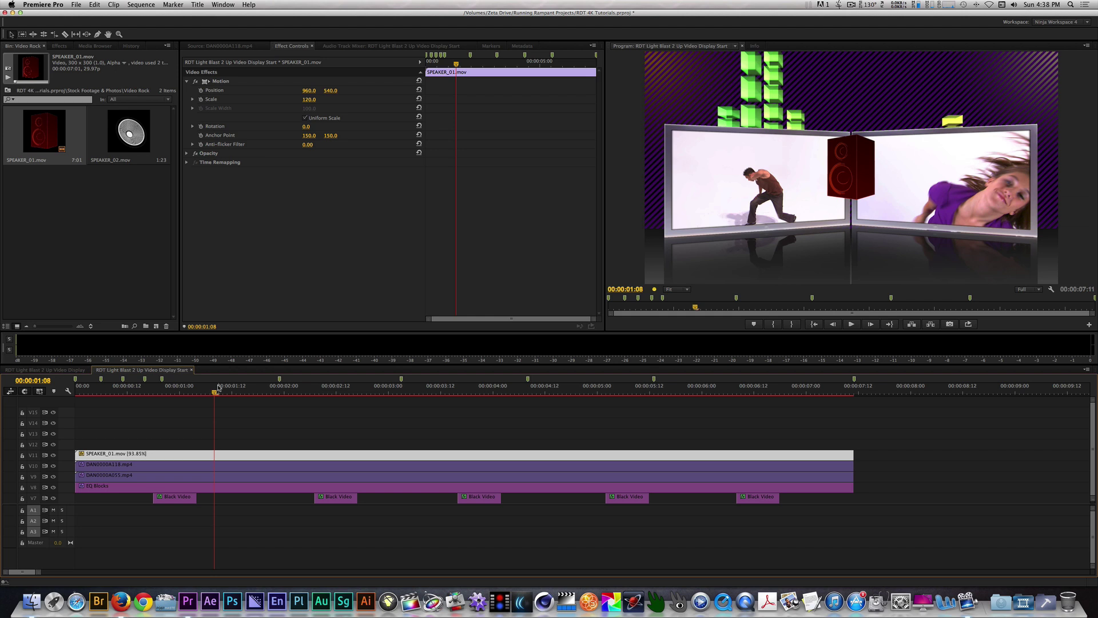
{"action": "left_click", "coordinate": [60, 46]}
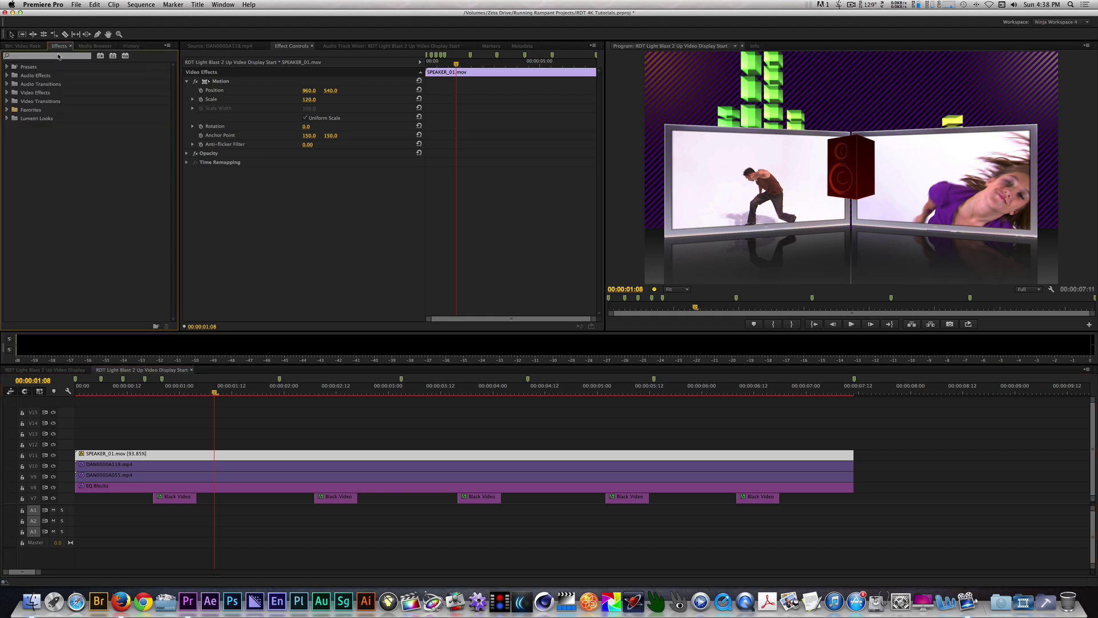
{"action": "left_click", "coordinate": [59, 56]}
{"action": "type", "text": "tint"}
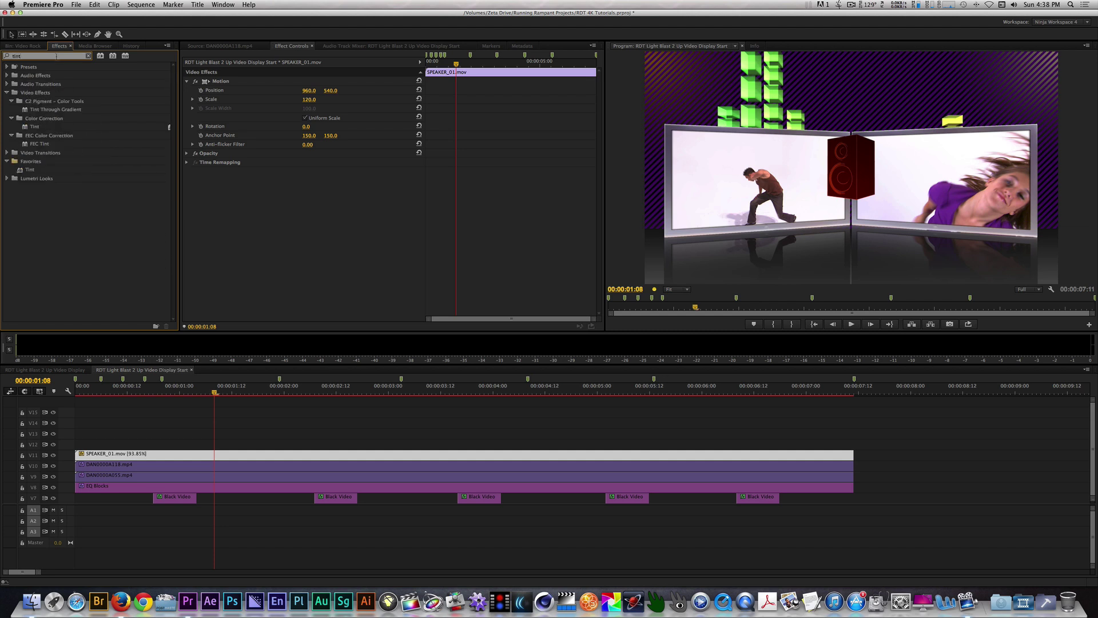
{"action": "double_click", "coordinate": [23, 127]}
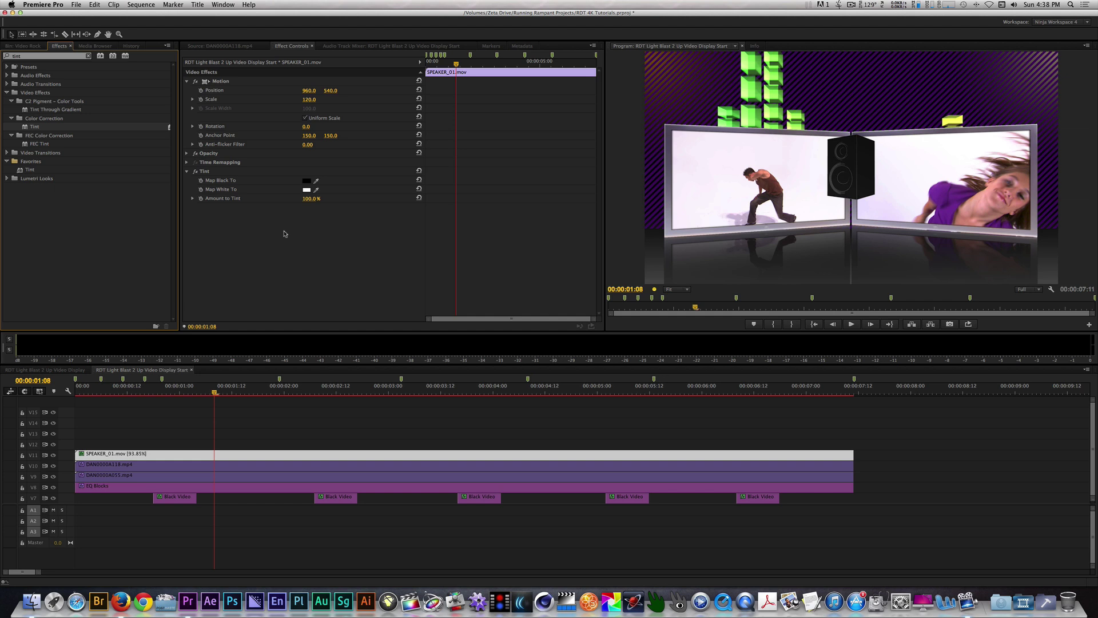
Set the Motion Position of SPEAKER_01.mov to 308.4, 816.3
{"action": "left_click", "coordinate": [308, 91]}
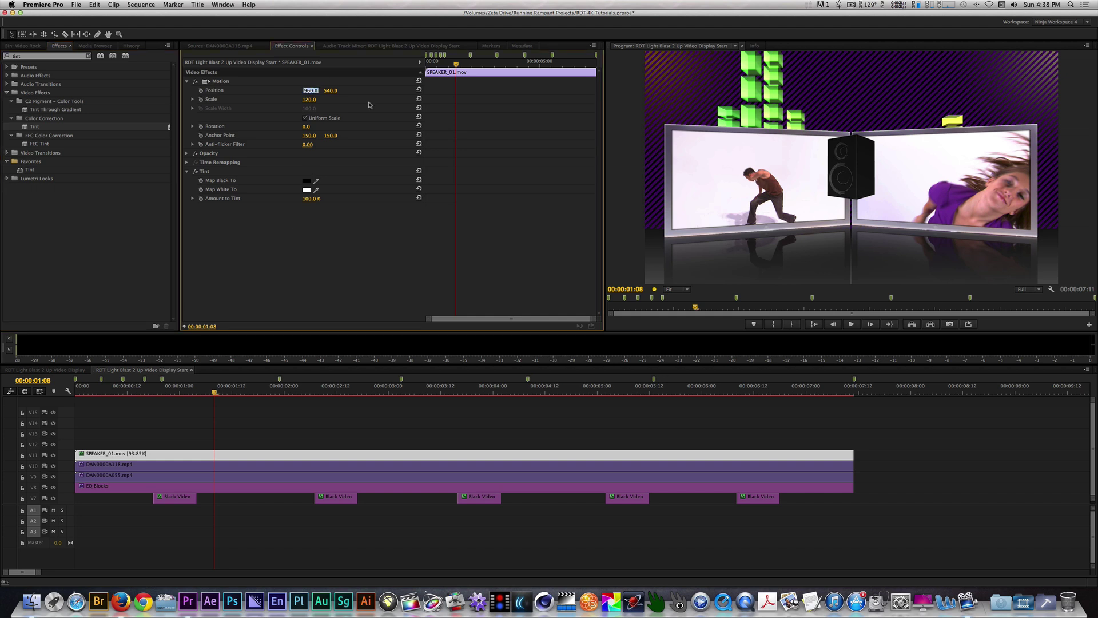
{"action": "type", "text": "308.4"}
{"action": "key", "text": "Return"}
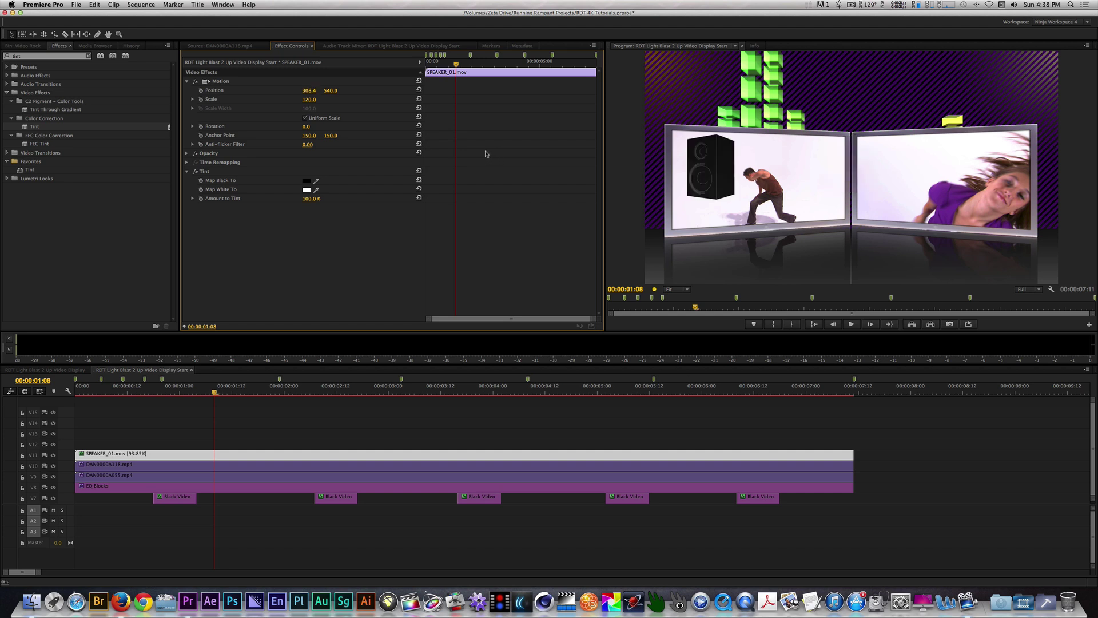
{"action": "key", "text": "Tab"}
{"action": "type", "text": "816.3"}
{"action": "key", "text": "Return"}
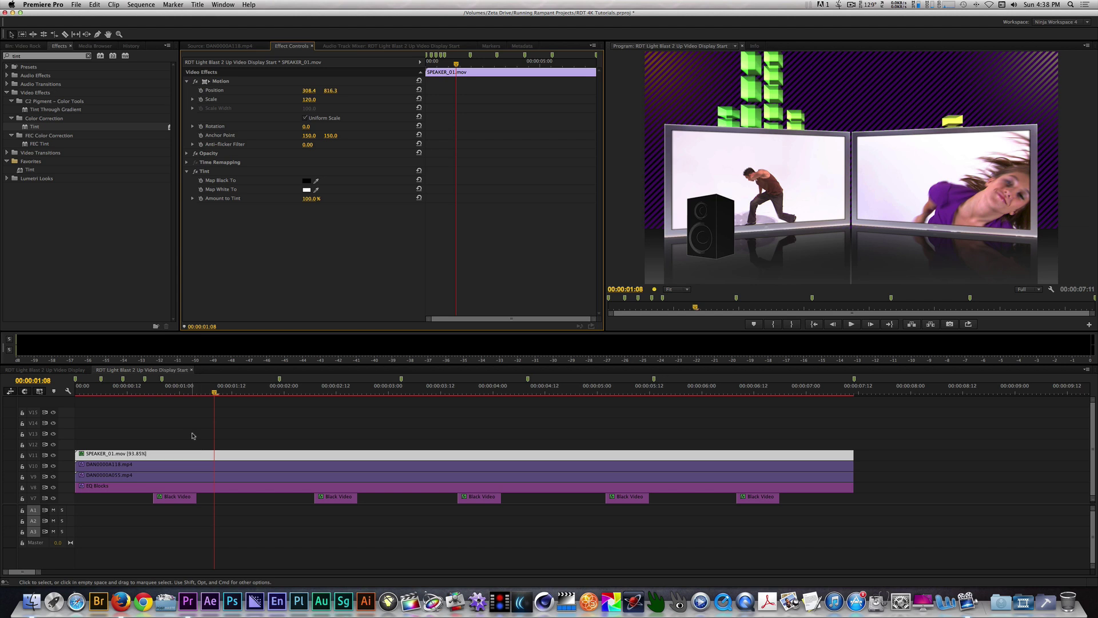
Duplicate SPEAKER_01.mov onto track V12 and apply the Horizontal Flip effect to the copy
{"action": "left_click_drag", "start_coordinate": [190, 456], "coordinate": [190, 445]}
{"action": "left_click", "coordinate": [190, 444]}
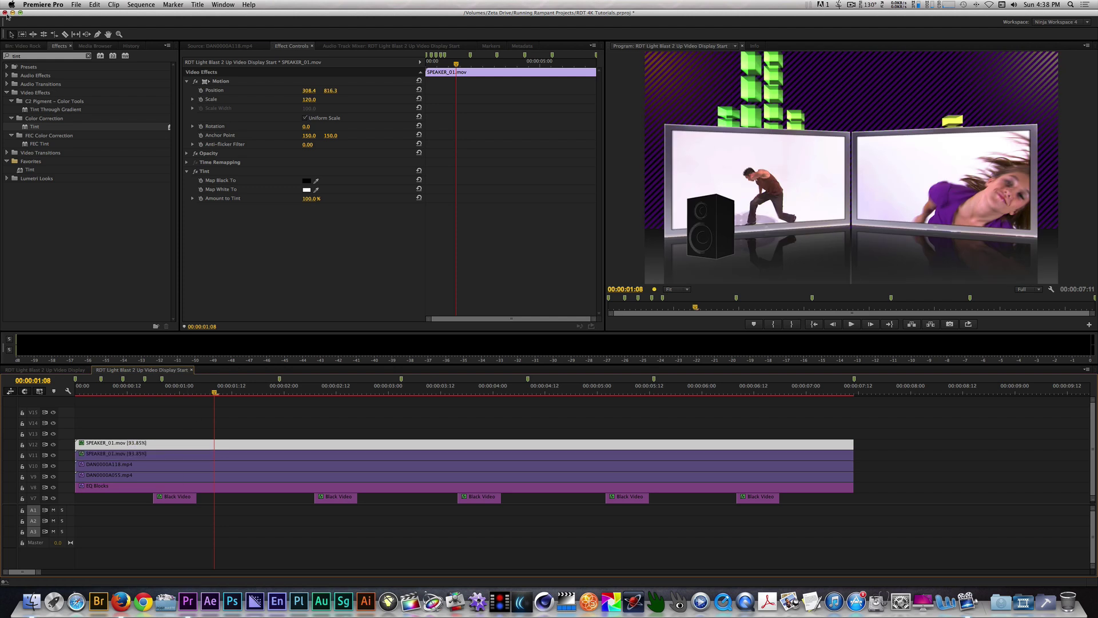
{"action": "key", "text": "shift+f"}
{"action": "type", "text": "horizontal"}
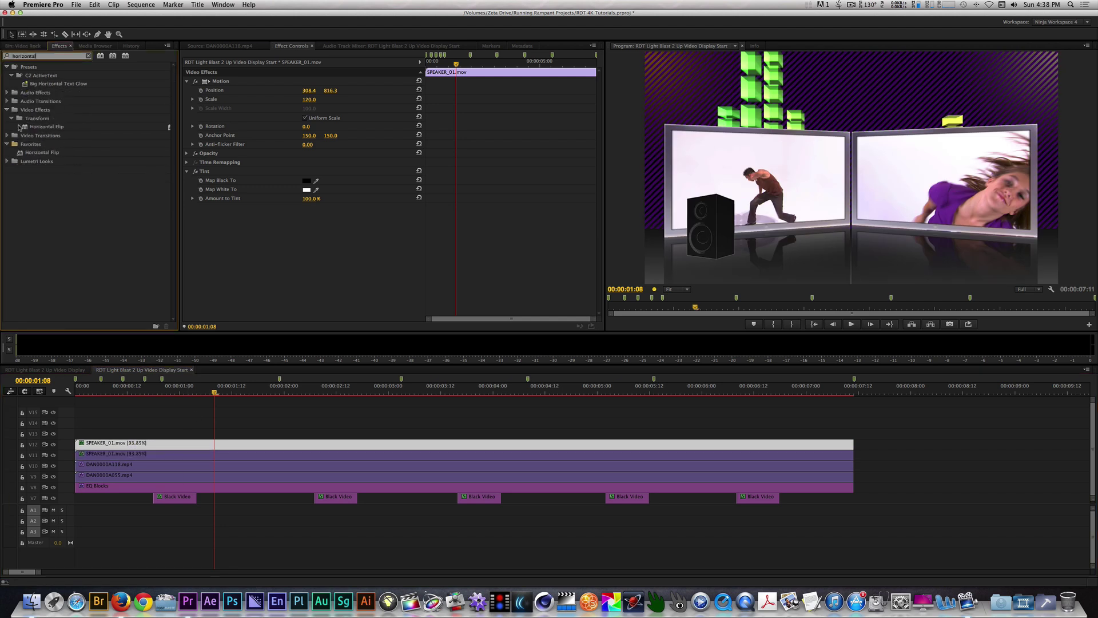
{"action": "double_click", "coordinate": [47, 126]}
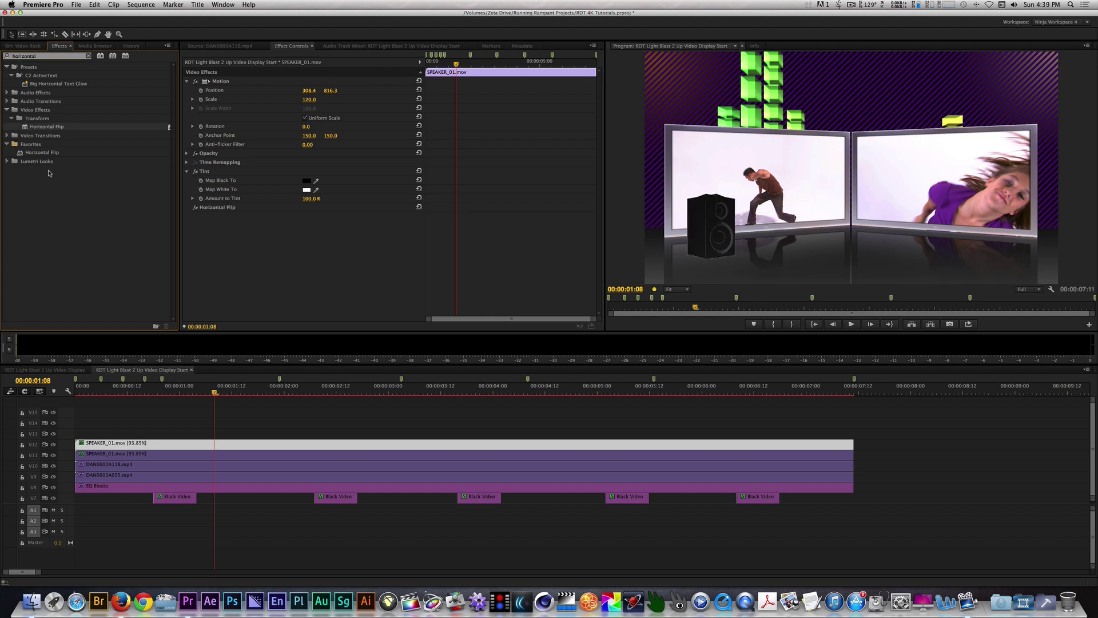
Set the horizontal Motion Position of the flipped SPEAKER_01.mov copy on track V12 to 1623
{"action": "left_click", "coordinate": [310, 91]}
{"action": "type", "text": "1623"}
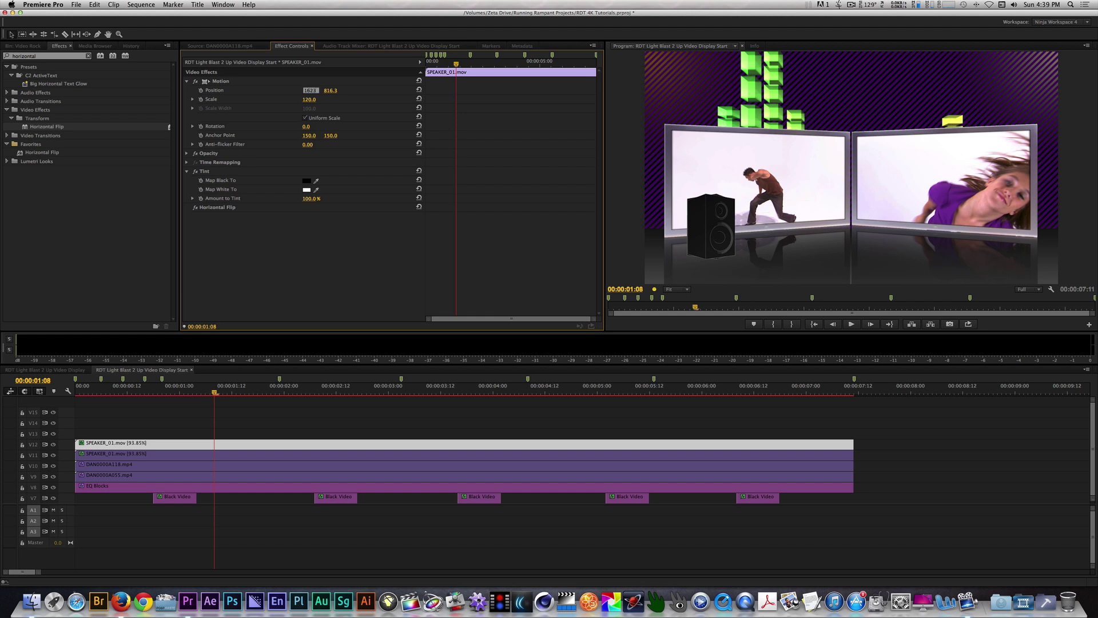
{"action": "key", "text": "Return"}
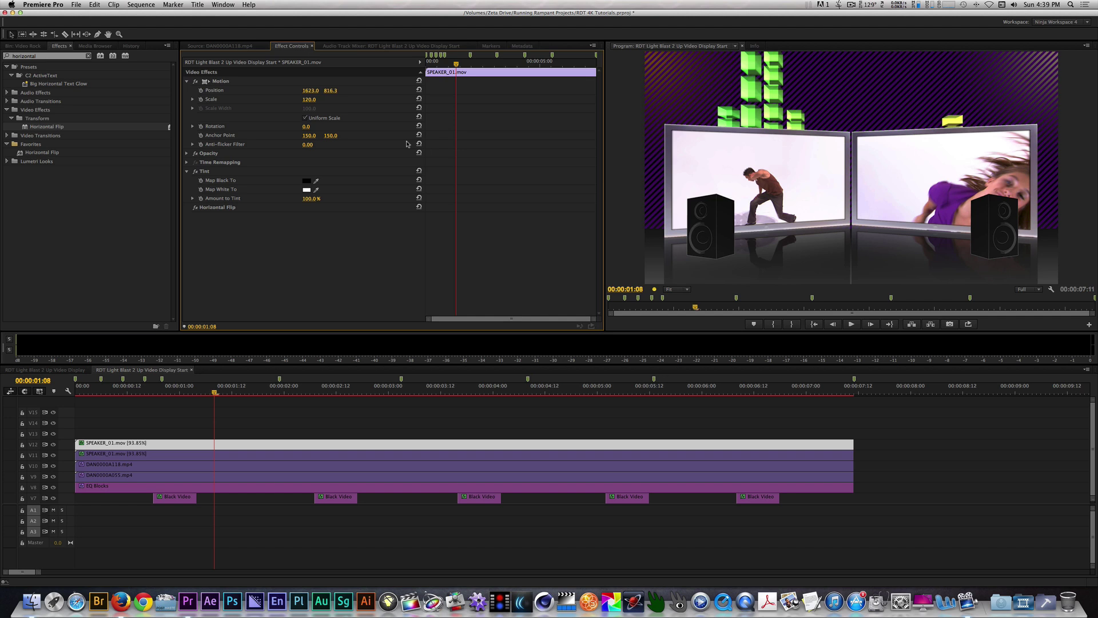
Create a new default still title named "Dance Off 2014" at 1920 x 1080
{"action": "key", "text": "shift+1"}
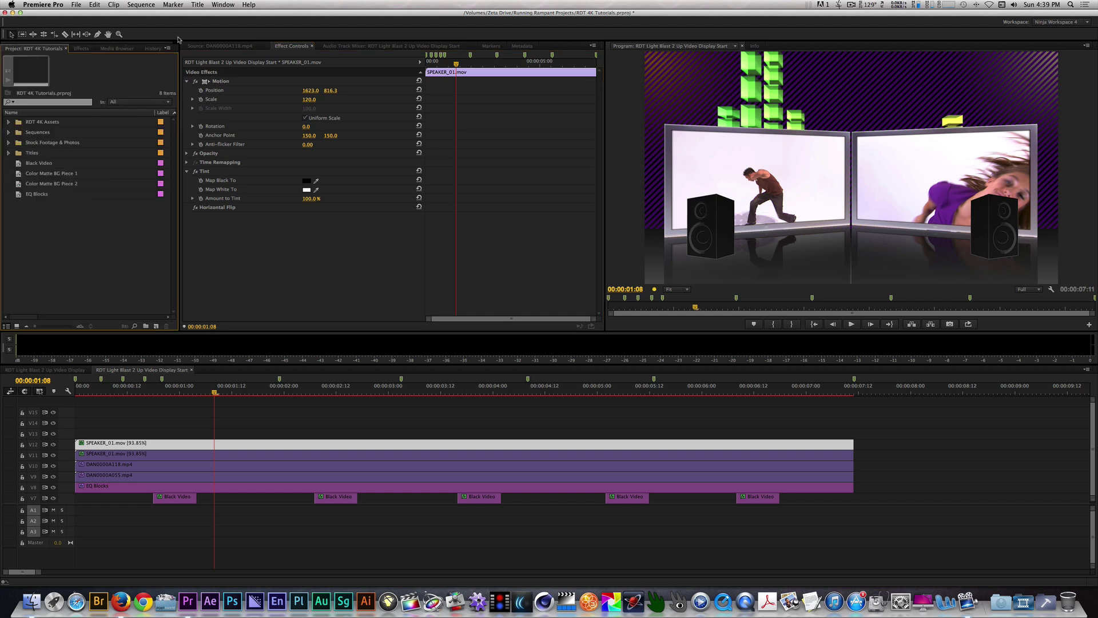
{"action": "left_click", "coordinate": [197, 5]}
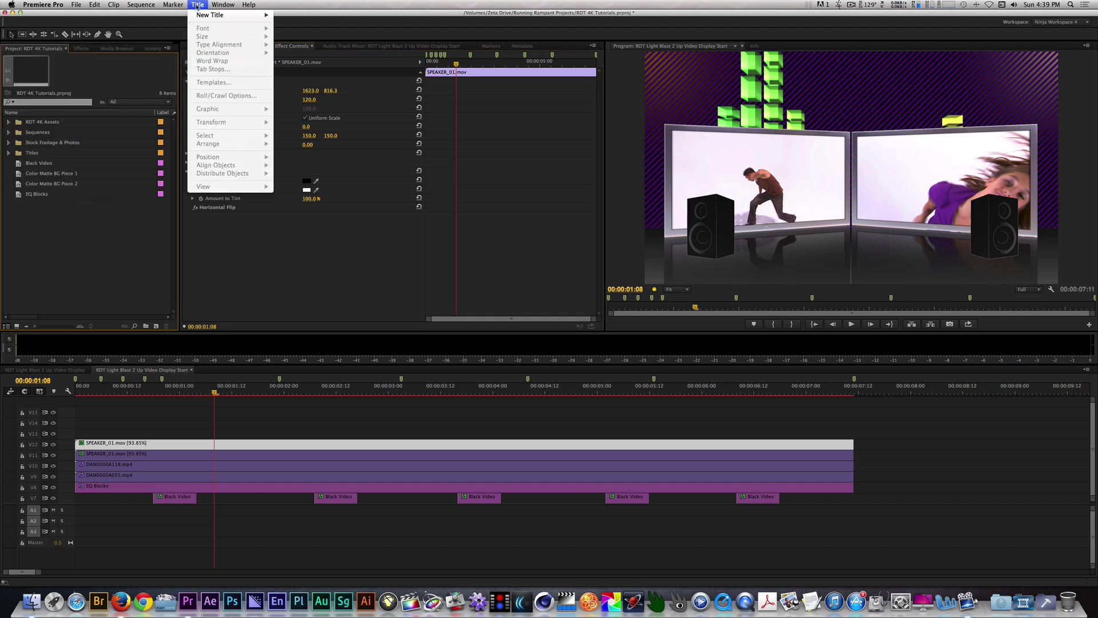
{"action": "mouse_move", "coordinate": [202, 14]}
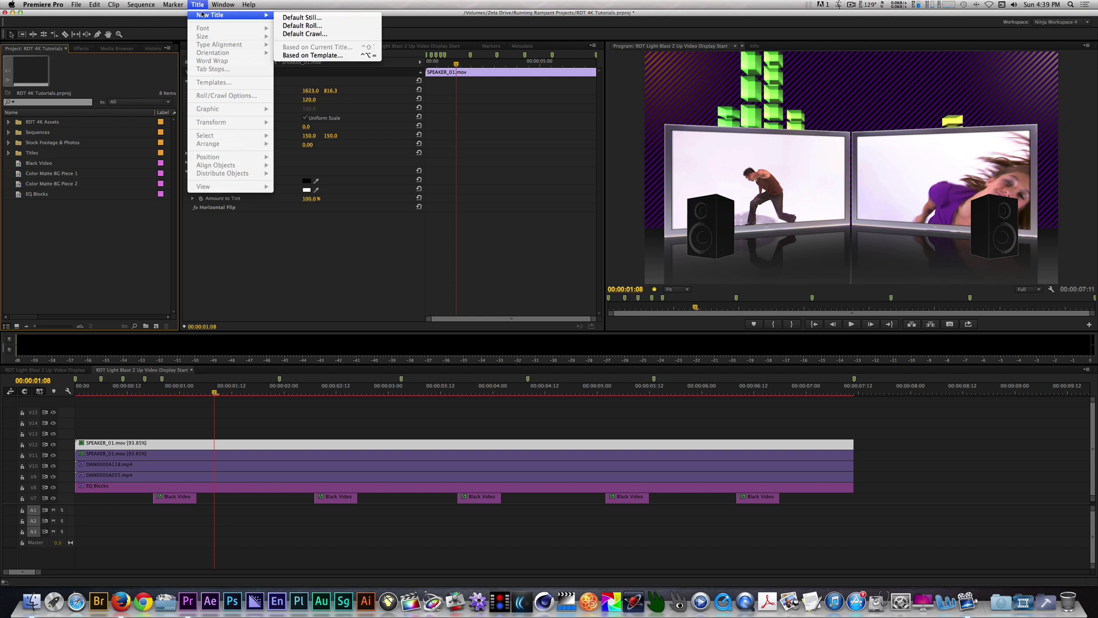
{"action": "left_click", "coordinate": [312, 18]}
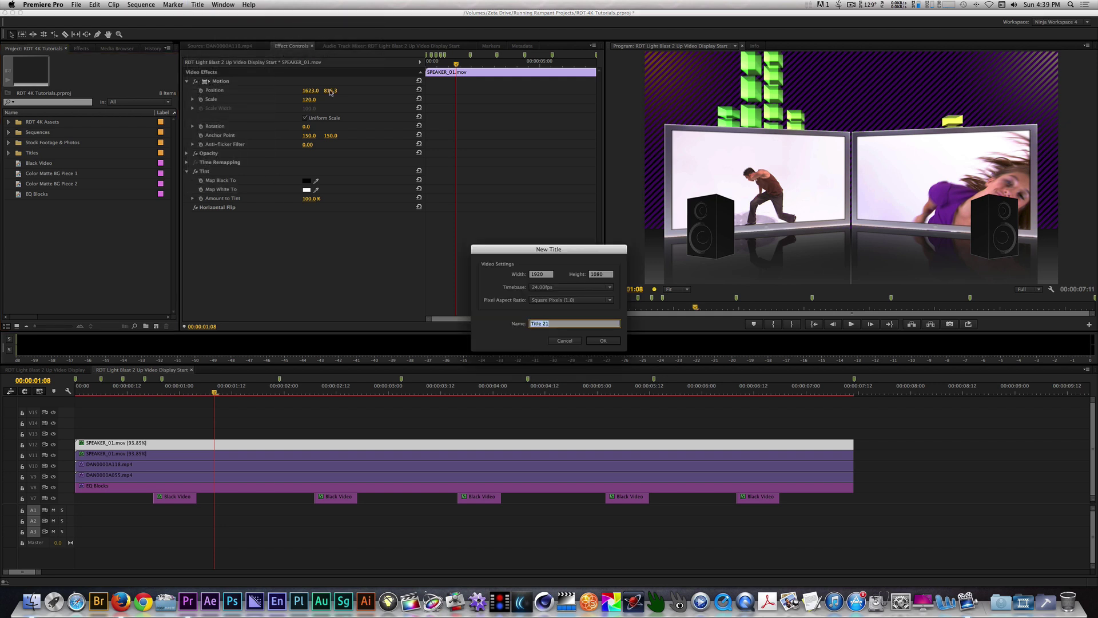
{"action": "type", "text": "Dance Off 2014"}
{"action": "key", "text": "Return"}
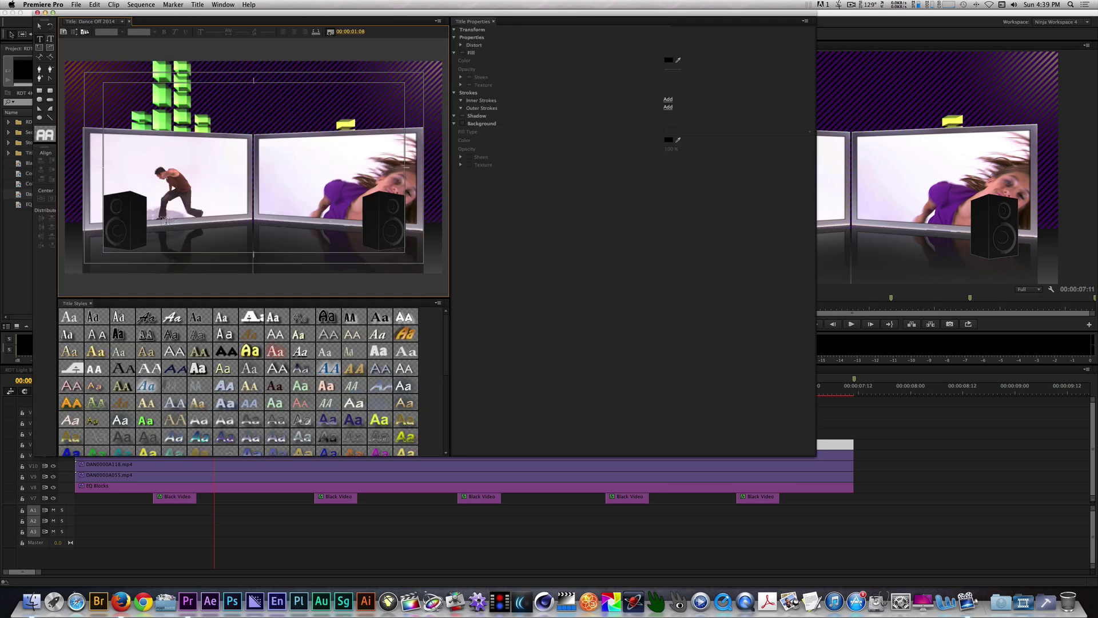
Enter the text "DANCE OFF 2014" in the lower part of the title and hide the background video
{"action": "type", "text": "DANCE OFF 20"}
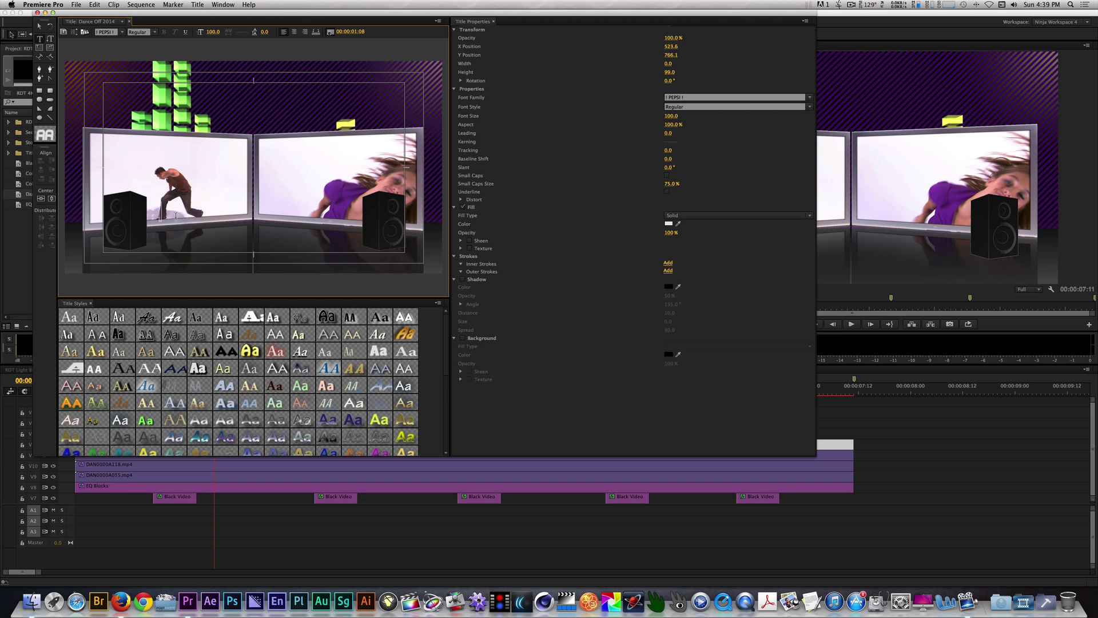
{"action": "type", "text": "14"}
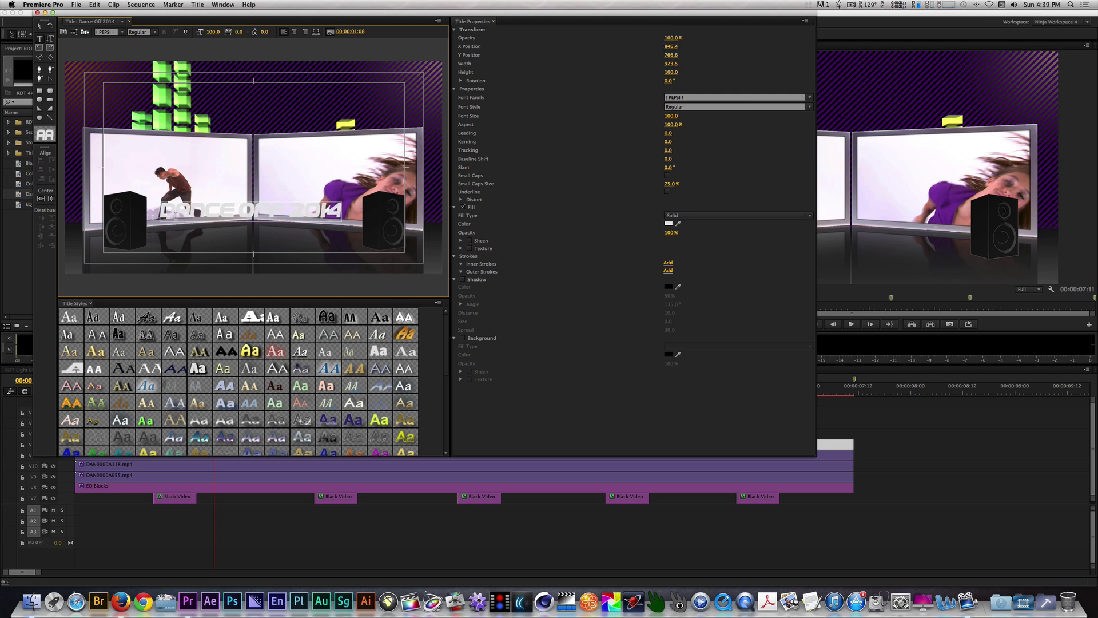
{"action": "left_click", "coordinate": [330, 31]}
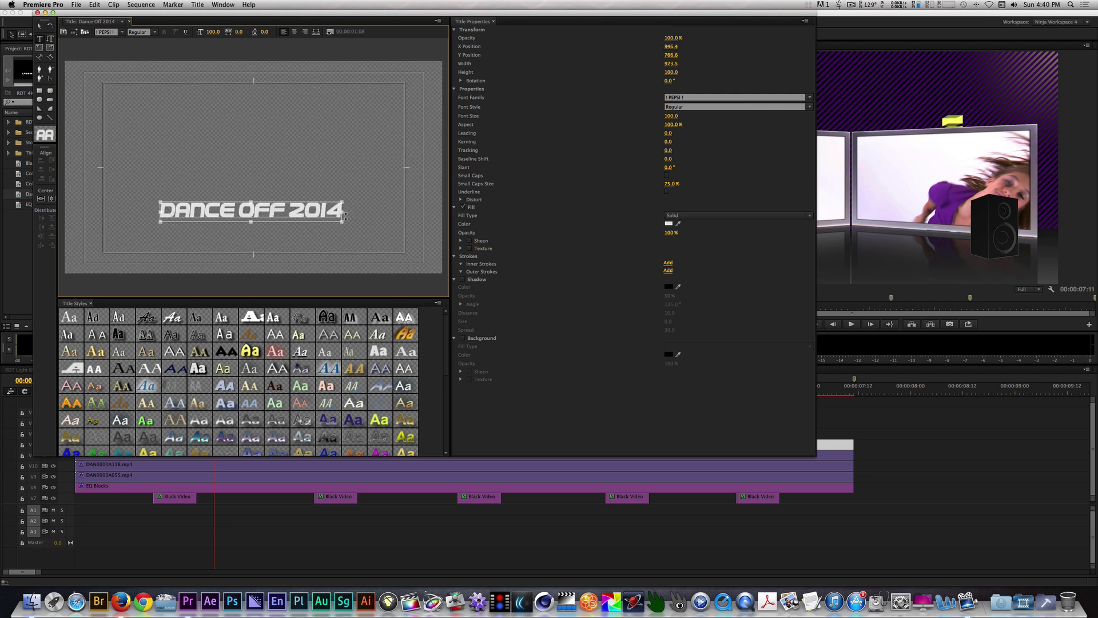
Set the entire title text to the Aurora BdCn BT font at size 195
{"action": "key", "text": "super+a"}
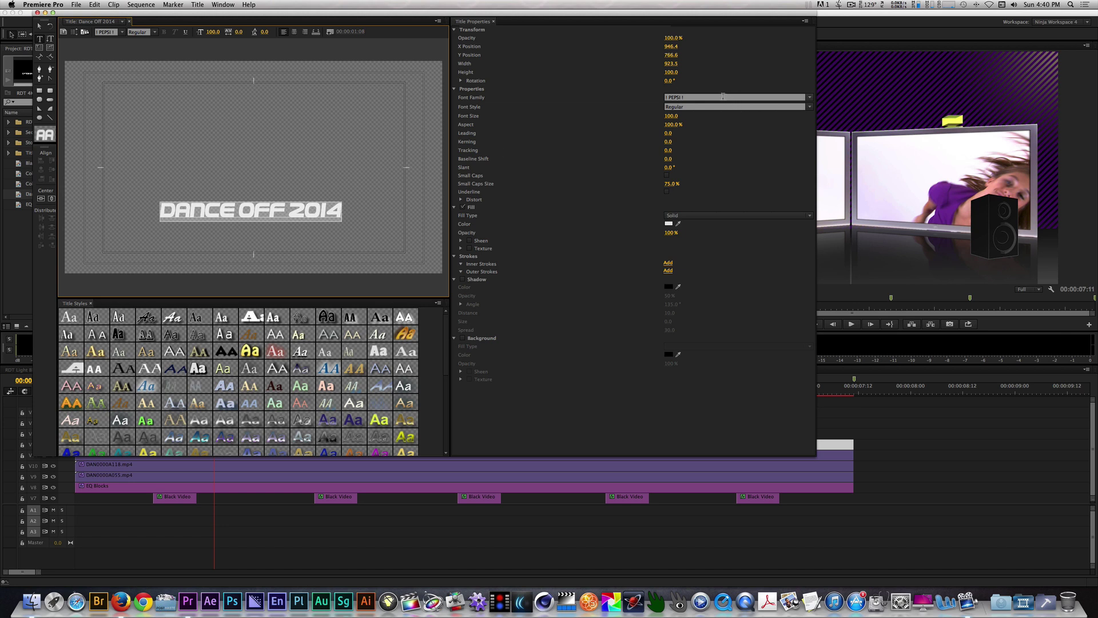
{"action": "left_click", "coordinate": [720, 96]}
{"action": "type", "text": "Aurora BdCn BT"}
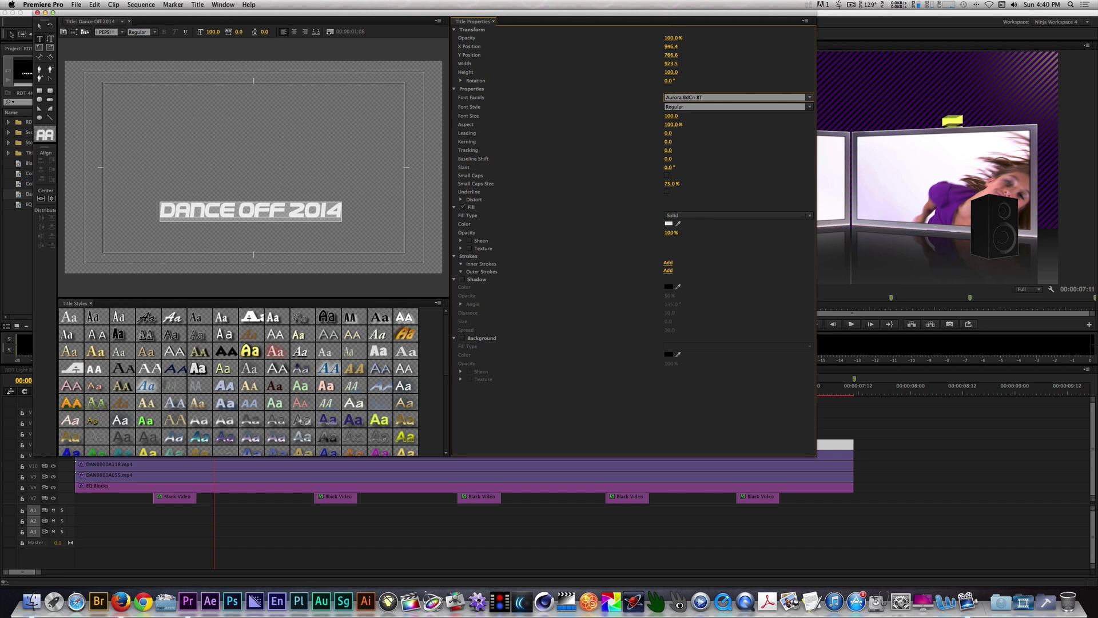
{"action": "key", "text": "Return"}
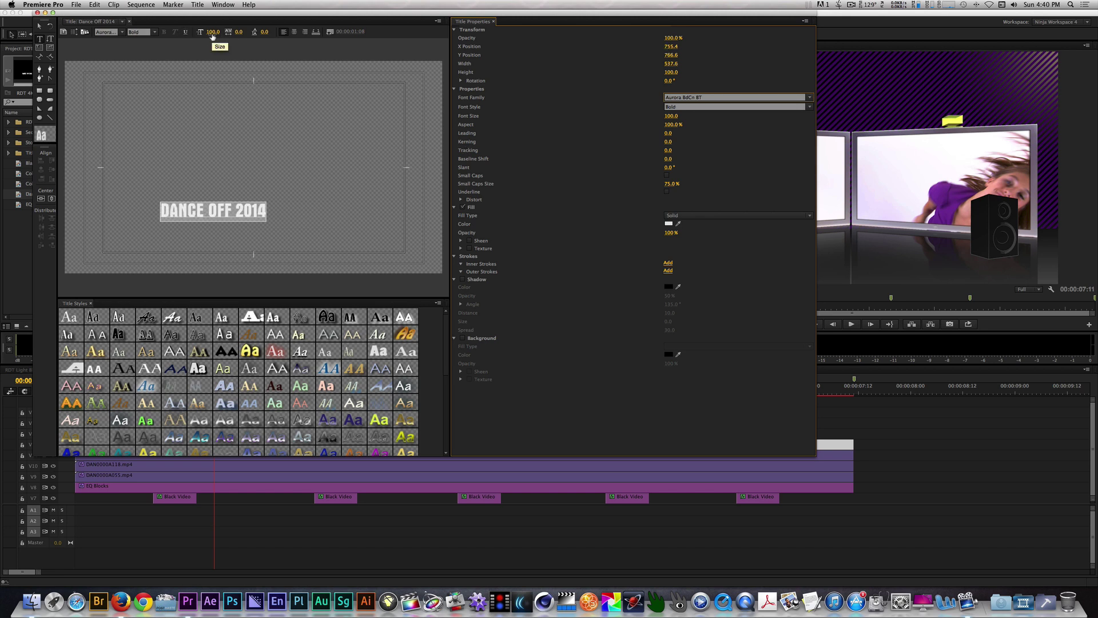
{"action": "left_click", "coordinate": [214, 32]}
{"action": "type", "text": "1"}
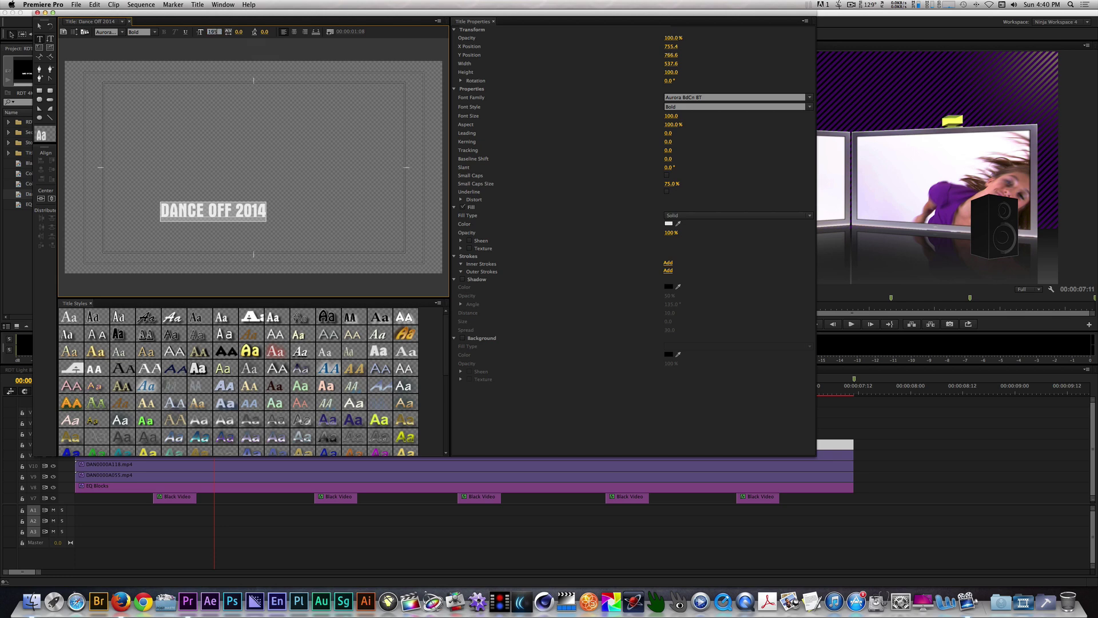
{"action": "type", "text": "95"}
{"action": "key", "text": "Return"}
Show the background video, center the title text horizontally, and nudge it to about X 966, Y 894 between the speakers
{"action": "left_click", "coordinate": [331, 33]}
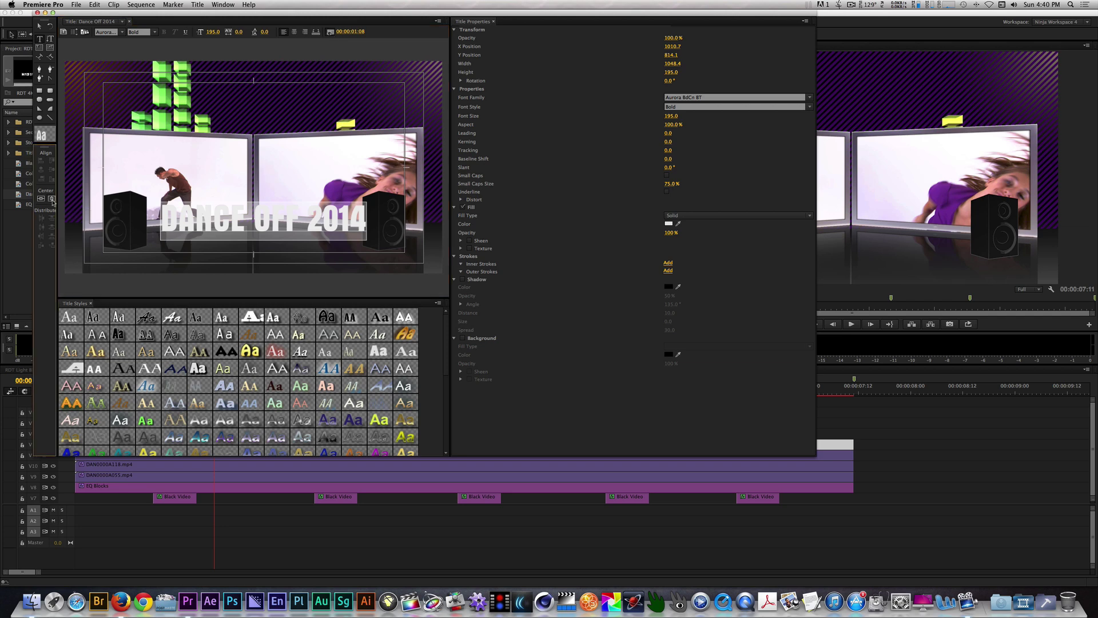
{"action": "left_click", "coordinate": [41, 199]}
{"action": "left_click", "coordinate": [42, 29]}
{"action": "key", "text": "shift+Down"}
{"action": "key", "text": "shift+Down"}
{"action": "key", "text": "shift+Down"}
{"action": "key", "text": "shift+Down"}
{"action": "key", "text": "shift+Down"}
{"action": "key", "text": "shift+Down"}
{"action": "key", "text": "shift+Down"}
{"action": "key", "text": "shift+Down"}
{"action": "key", "text": "shift+Down"}
{"action": "key", "text": "shift+Down"}
{"action": "key", "text": "shift+Down"}
{"action": "key", "text": "shift+Down"}
{"action": "key", "text": "shift+Down"}
{"action": "key", "text": "shift+Down"}
{"action": "key", "text": "shift+Down"}
{"action": "key", "text": "shift+Down"}
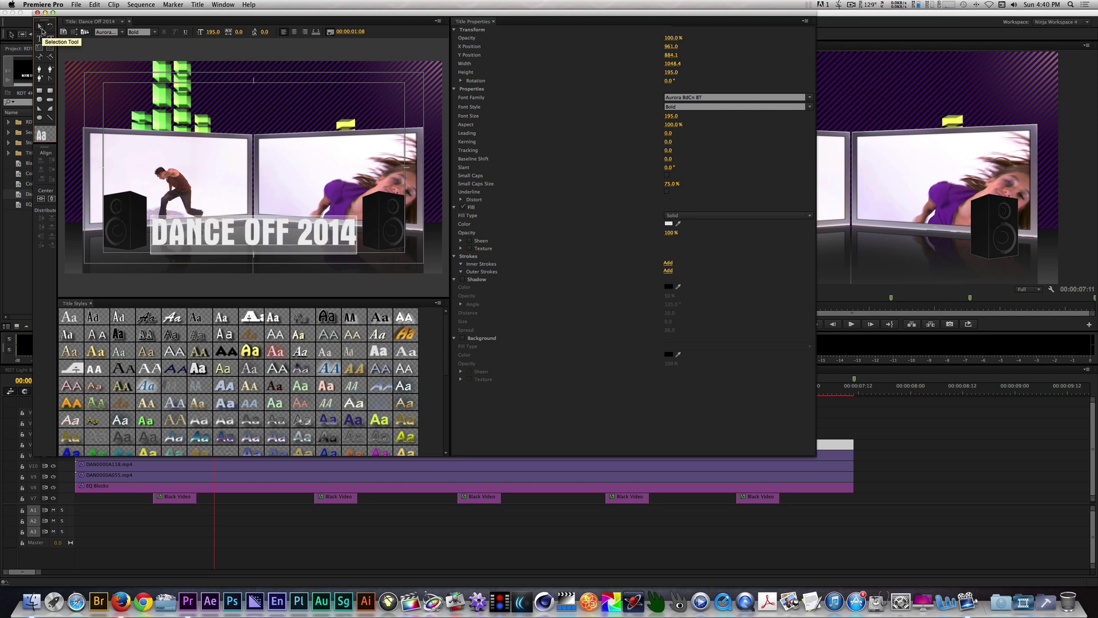
{"action": "key", "text": "shift+Right"}
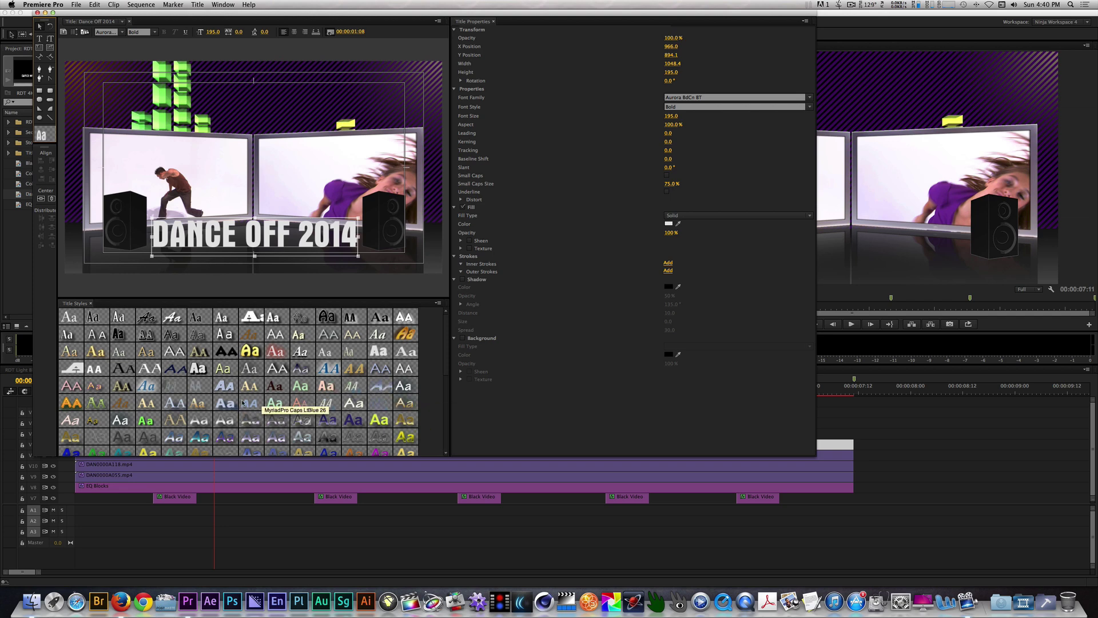
Apply the Black and Tan title style to the DANCE OFF 2014 text
{"action": "scroll", "coordinate": [303, 423], "scroll_direction": "down", "scroll_amount": 2}
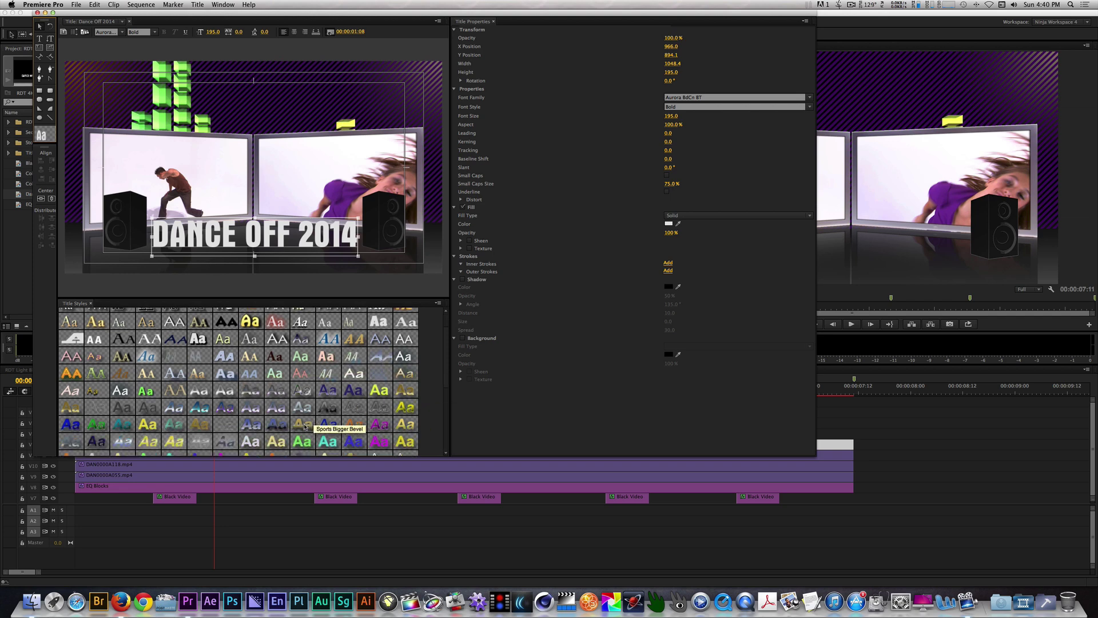
{"action": "scroll", "coordinate": [346, 402], "scroll_direction": "down", "scroll_amount": 3}
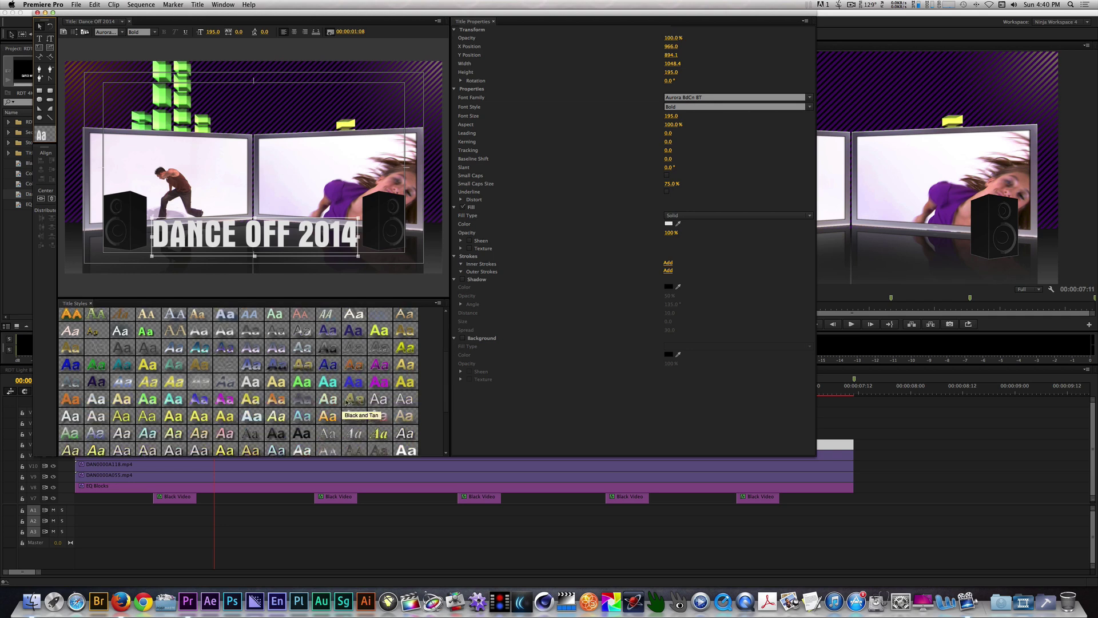
{"action": "left_click", "coordinate": [346, 402]}
Recolor both stops of the title's linear gradient fill to blue-purple, keeping the second stop darker
{"action": "double_click", "coordinate": [714, 230]}
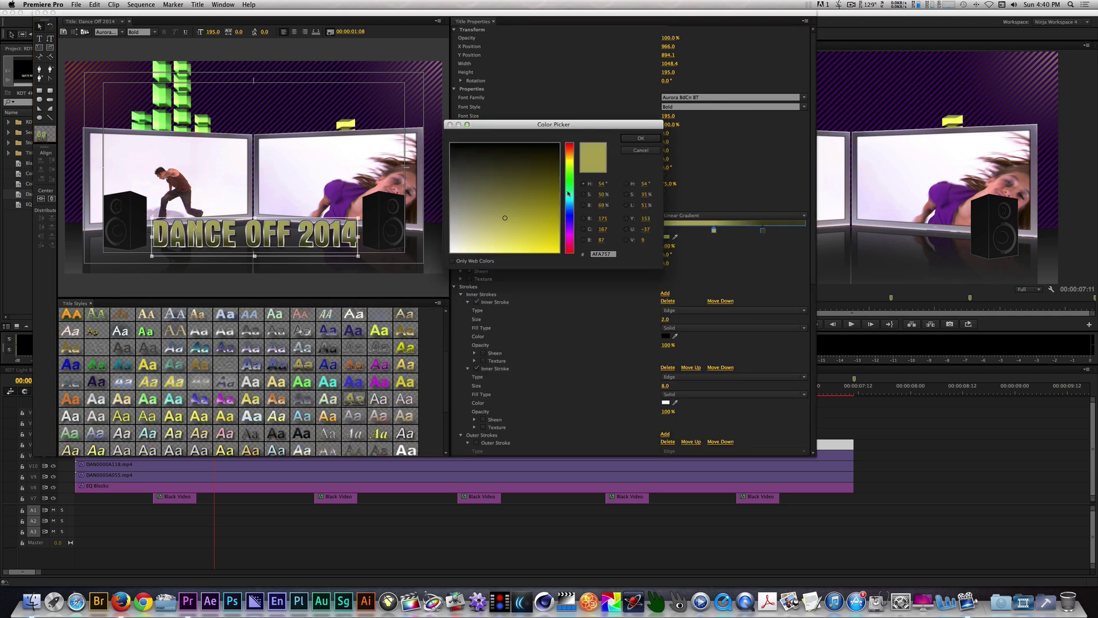
{"action": "left_click_drag", "start_coordinate": [568, 193], "coordinate": [572, 221]}
{"action": "left_click", "coordinate": [636, 138]}
{"action": "left_click", "coordinate": [665, 237]}
{"action": "left_click", "coordinate": [636, 139]}
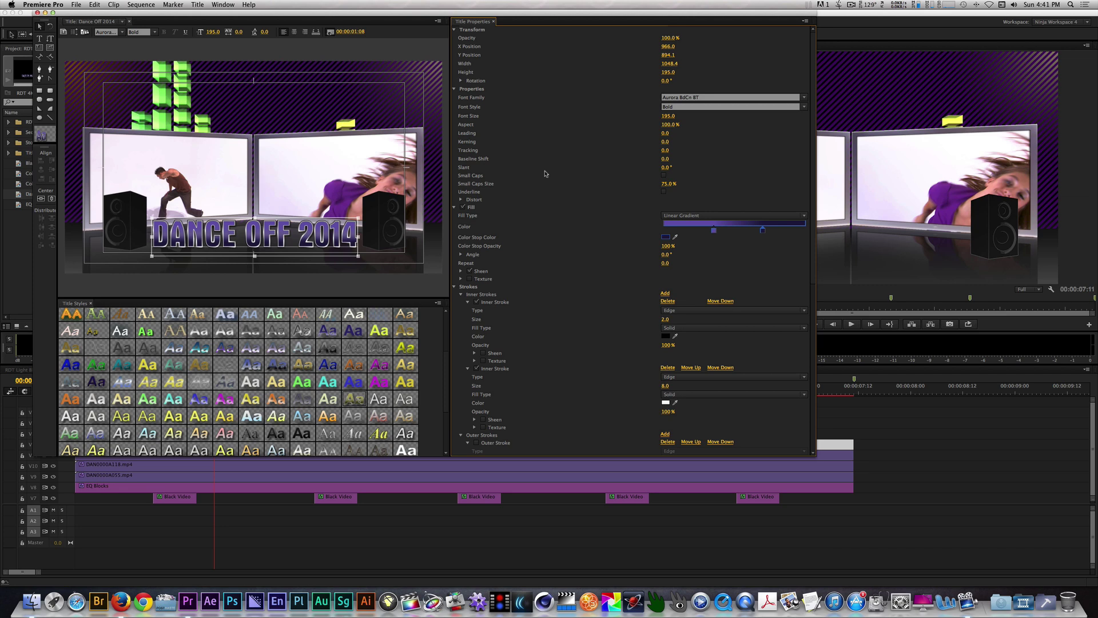
Close the title, place Dance Off 2014 on track V13 from the sequence start, and extend it to the end of the clips below
{"action": "left_click", "coordinate": [37, 12]}
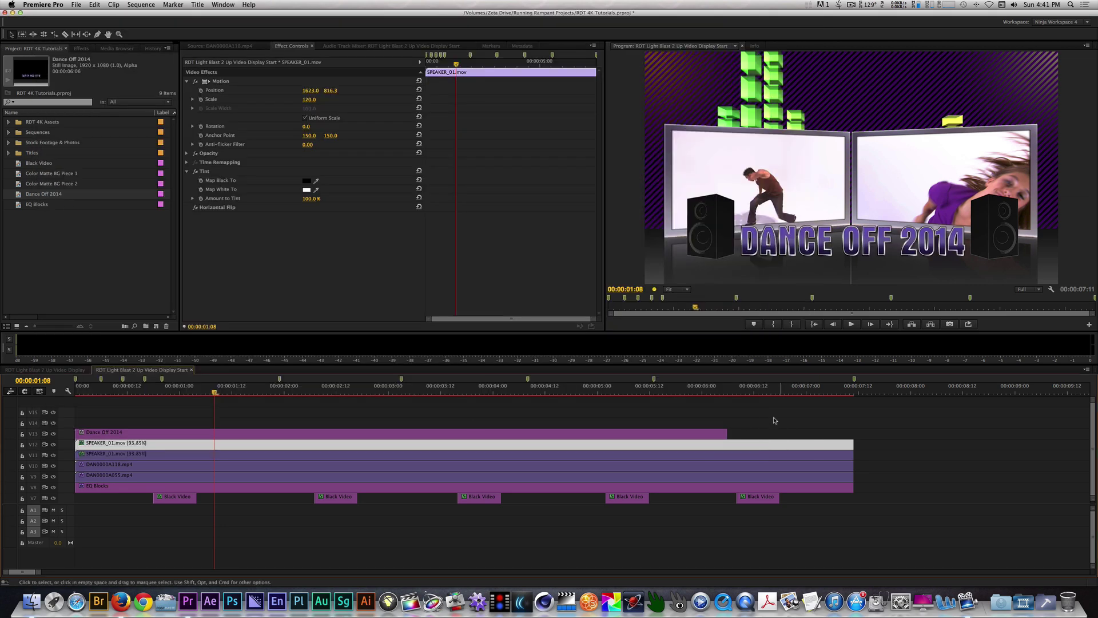
{"action": "left_click_drag", "start_coordinate": [726, 433], "coordinate": [854, 434]}
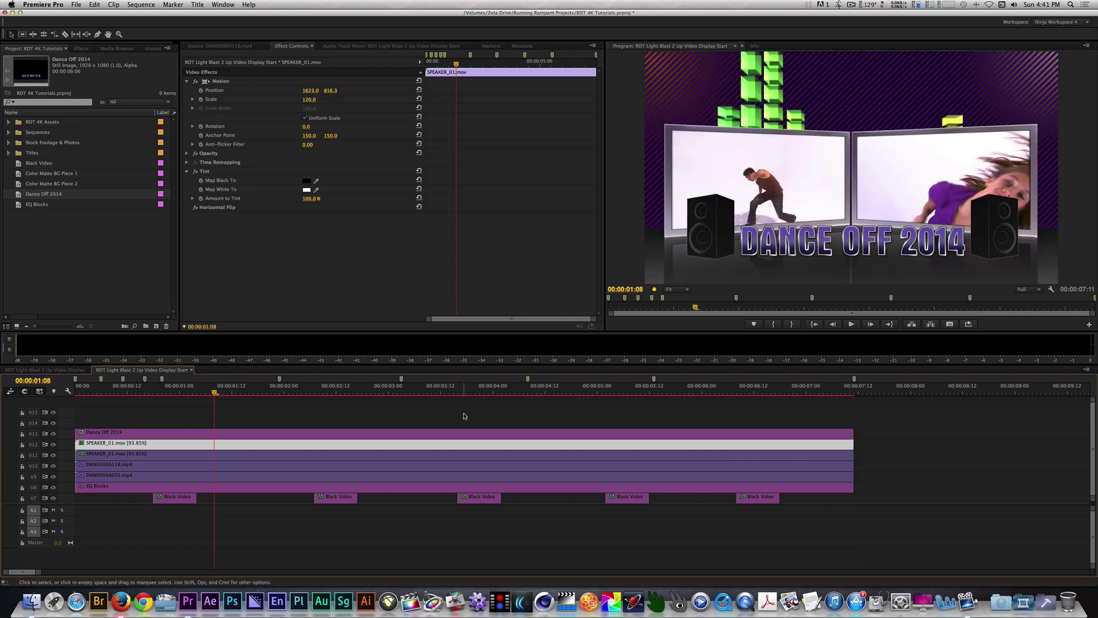
Duplicate the Dance Off 2014 title onto track V14 and apply the Vertical Flip effect to the copy
{"action": "left_click_drag", "start_coordinate": [426, 432], "coordinate": [425, 423]}
{"action": "left_click", "coordinate": [425, 424]}
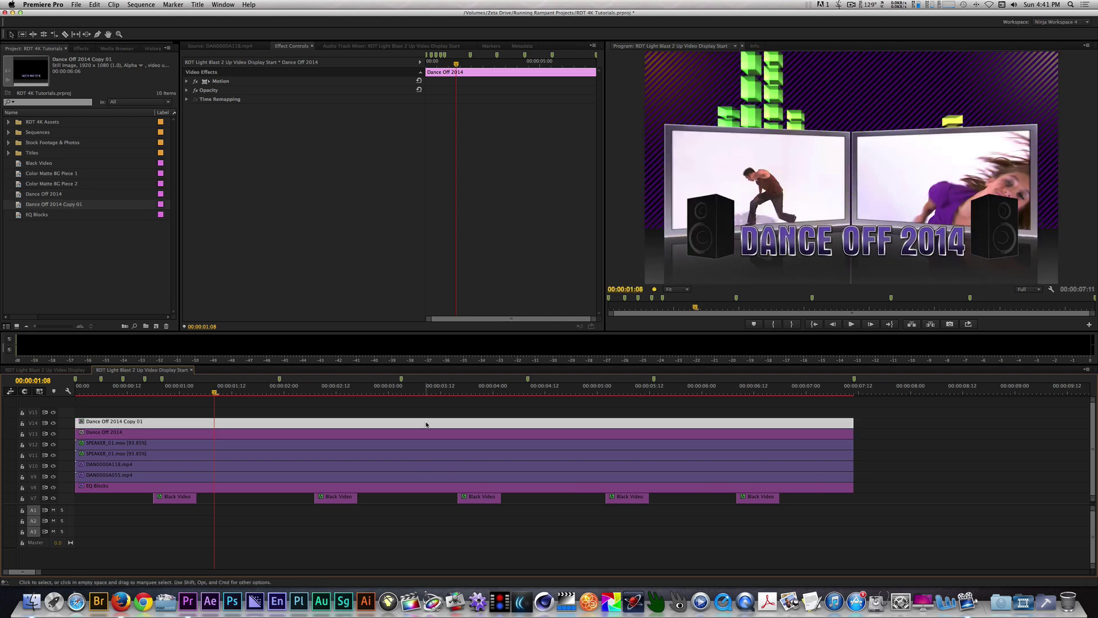
{"action": "left_click", "coordinate": [83, 49]}
{"action": "left_click", "coordinate": [55, 59]}
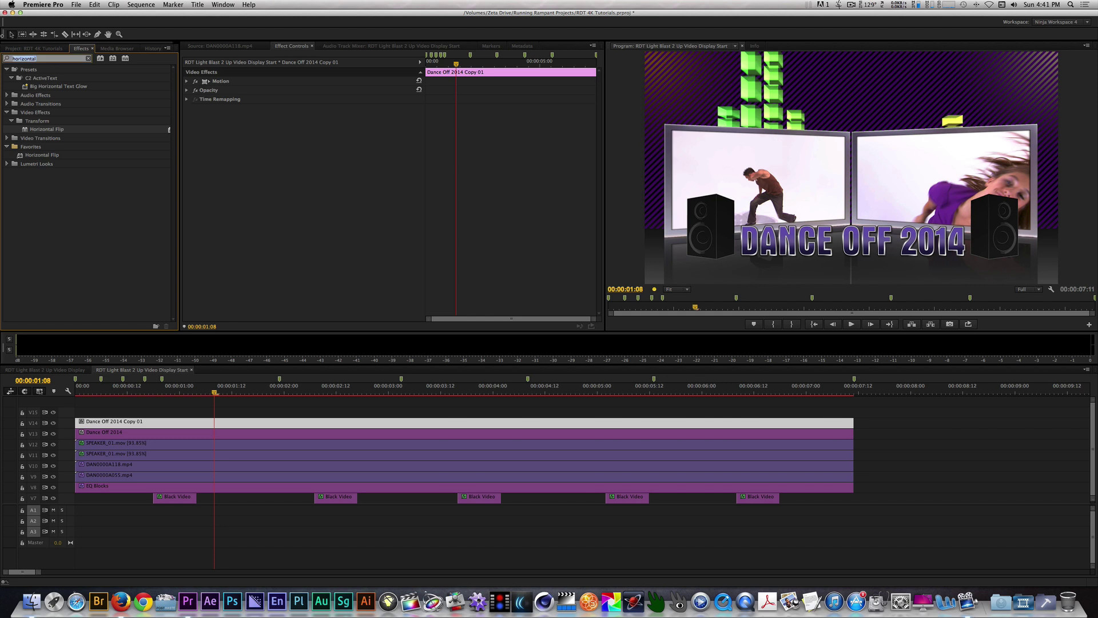
{"action": "type", "text": "VERTICAL FLIP"}
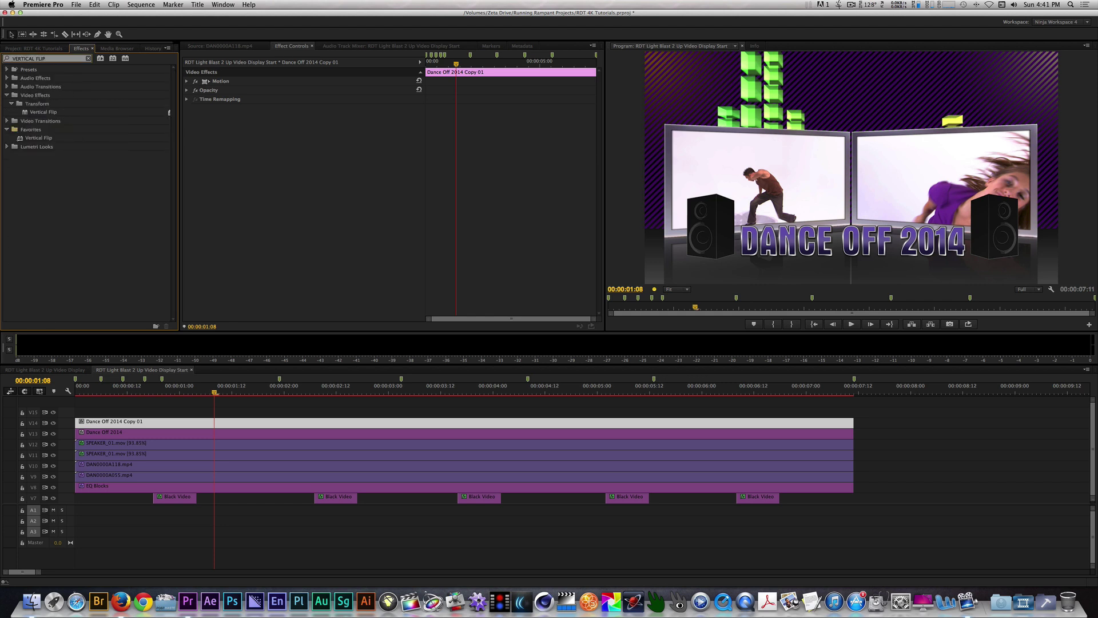
{"action": "left_click", "coordinate": [28, 113]}
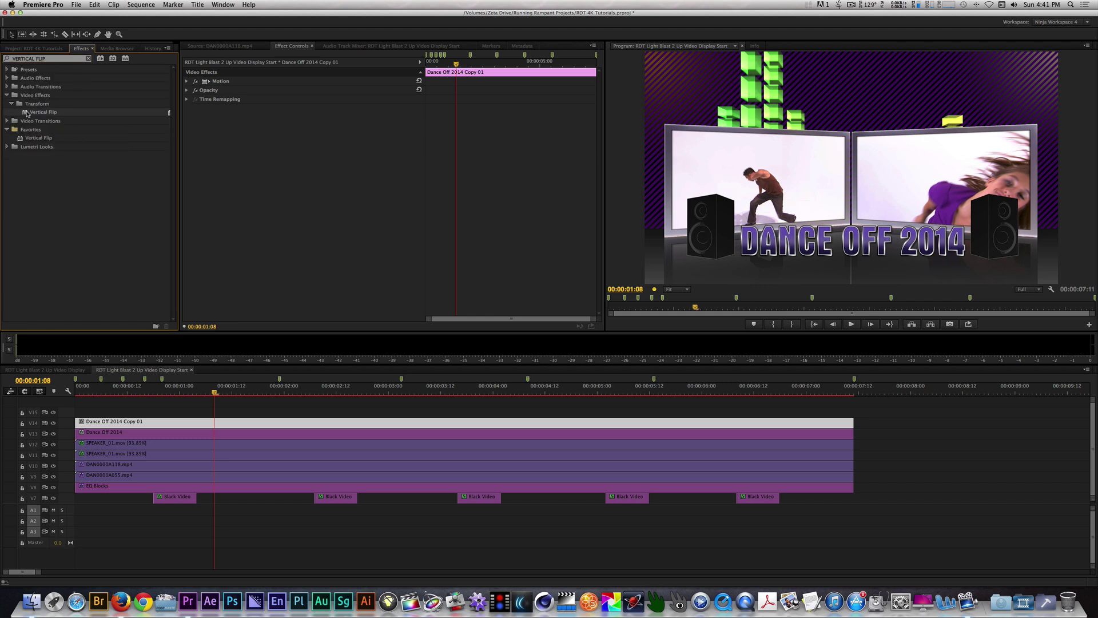
{"action": "double_click", "coordinate": [27, 114]}
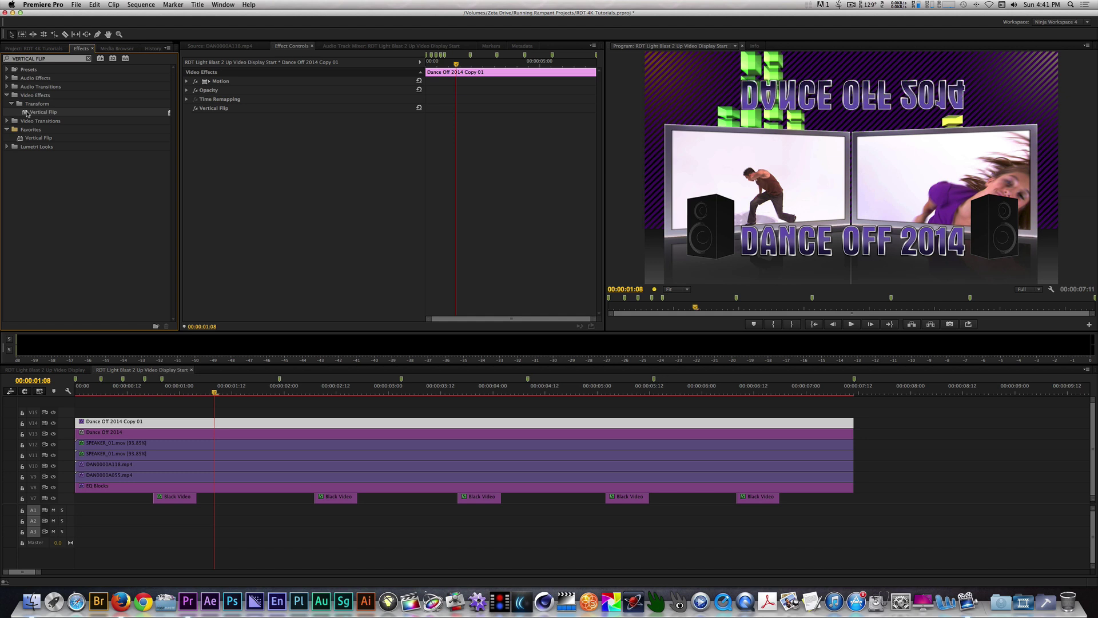
Set the vertical Motion Position of Dance Off 2014 Copy 01 to 1363 so it mirrors directly below the original title
{"action": "left_click", "coordinate": [187, 82]}
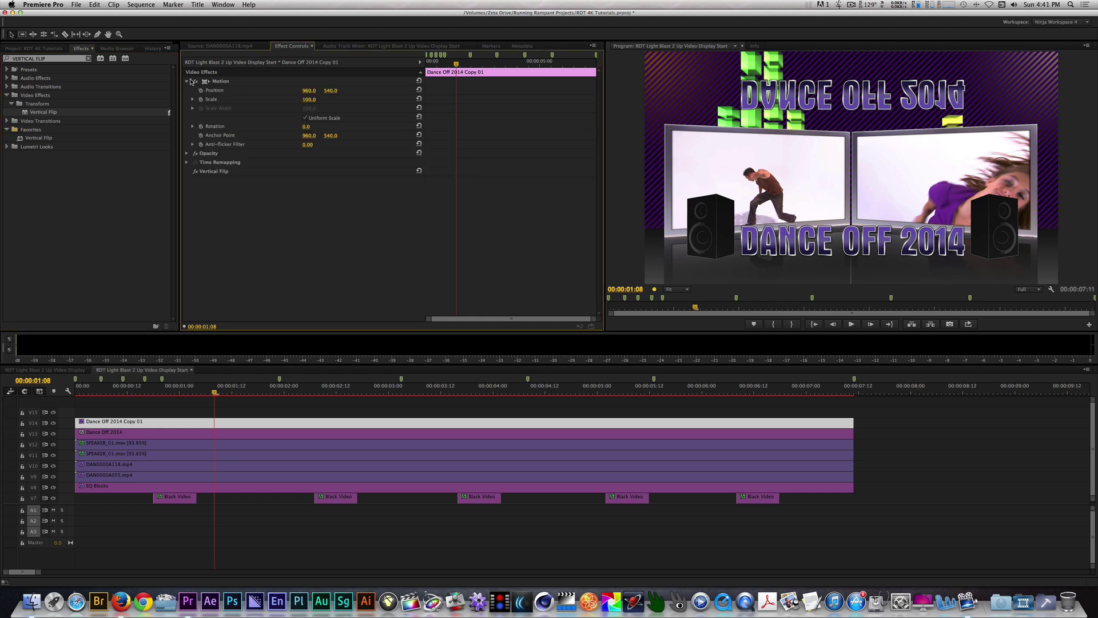
{"action": "left_click", "coordinate": [332, 90]}
{"action": "type", "text": "1327"}
{"action": "key", "text": "Return"}
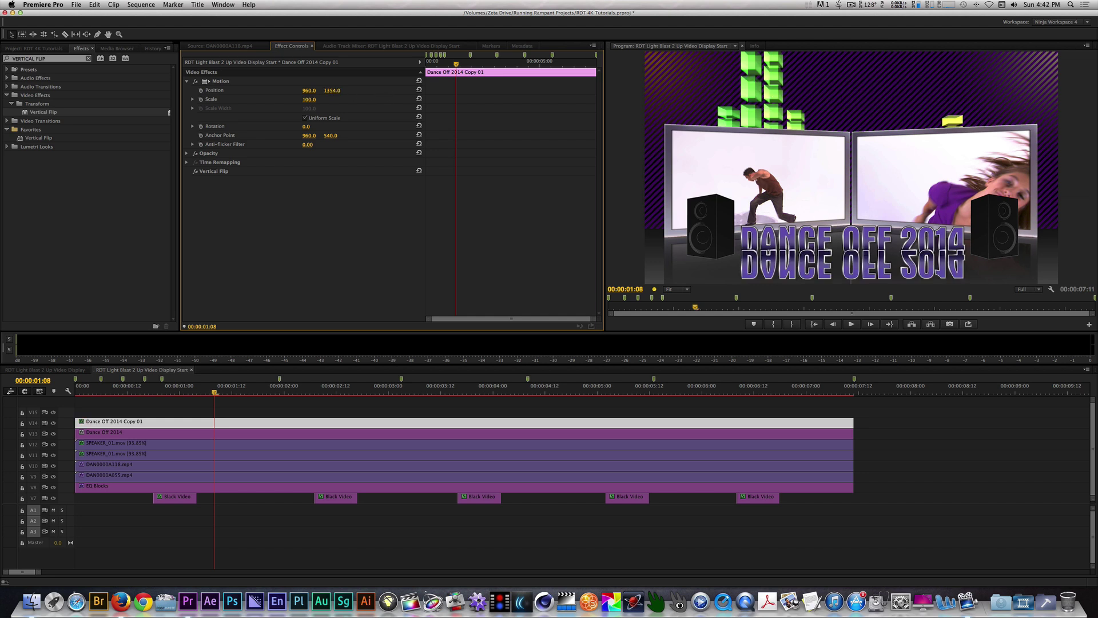
{"action": "left_click_drag", "start_coordinate": [336, 92], "coordinate": [356, 92]}
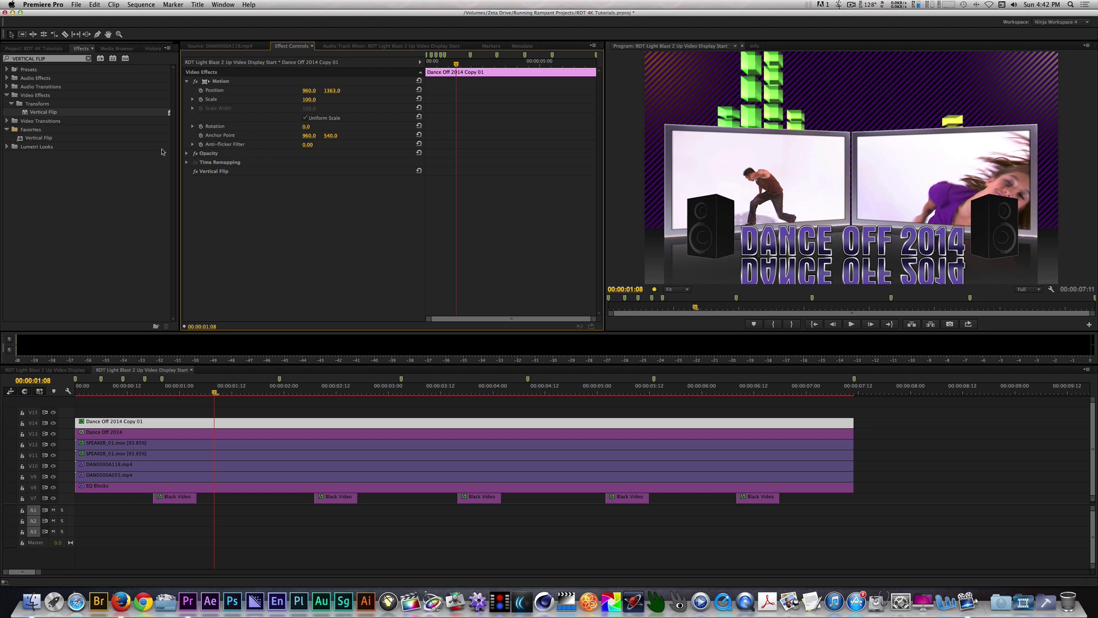
Set the Opacity of Dance Off 2014 Copy 01 to 47%
{"action": "left_click", "coordinate": [186, 153]}
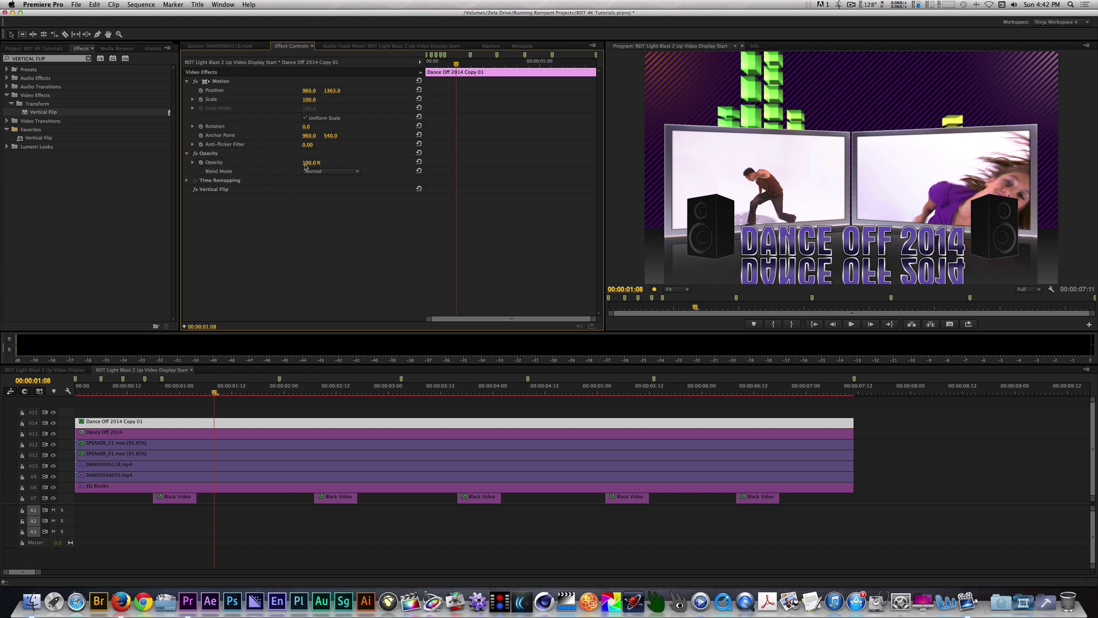
{"action": "left_click", "coordinate": [312, 162]}
{"action": "type", "text": "47"}
{"action": "key", "text": "Return"}
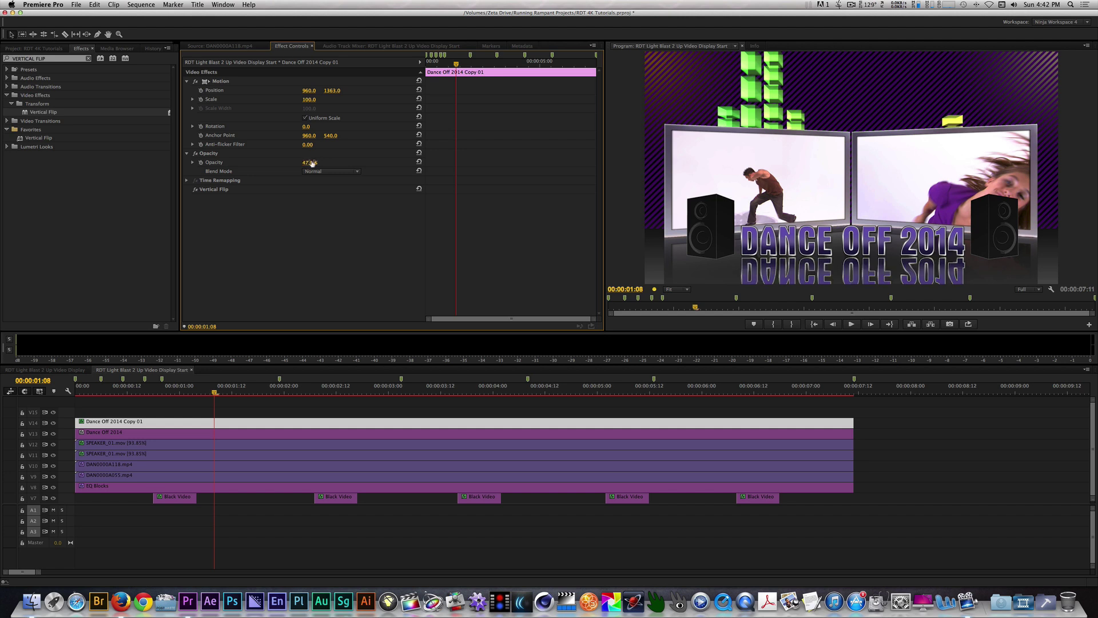
Apply the Transition Linear Wipe video effect to Dance Off 2014 Copy 01
{"action": "left_click", "coordinate": [45, 58]}
{"action": "type", "text": "linear wip"}
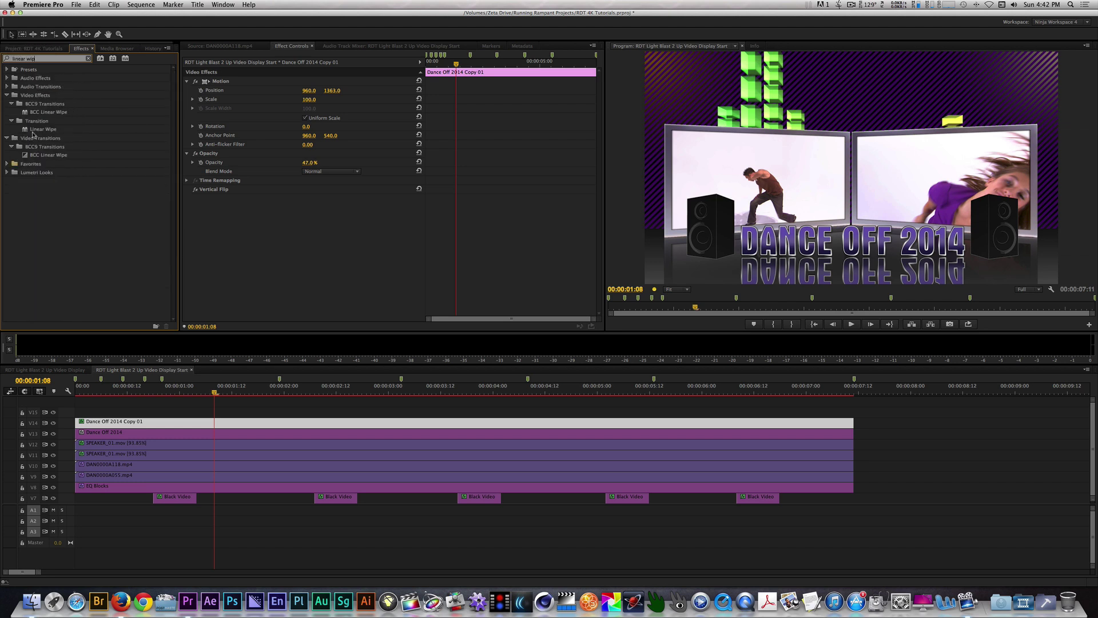
{"action": "left_click_drag", "start_coordinate": [43, 130], "coordinate": [223, 229]}
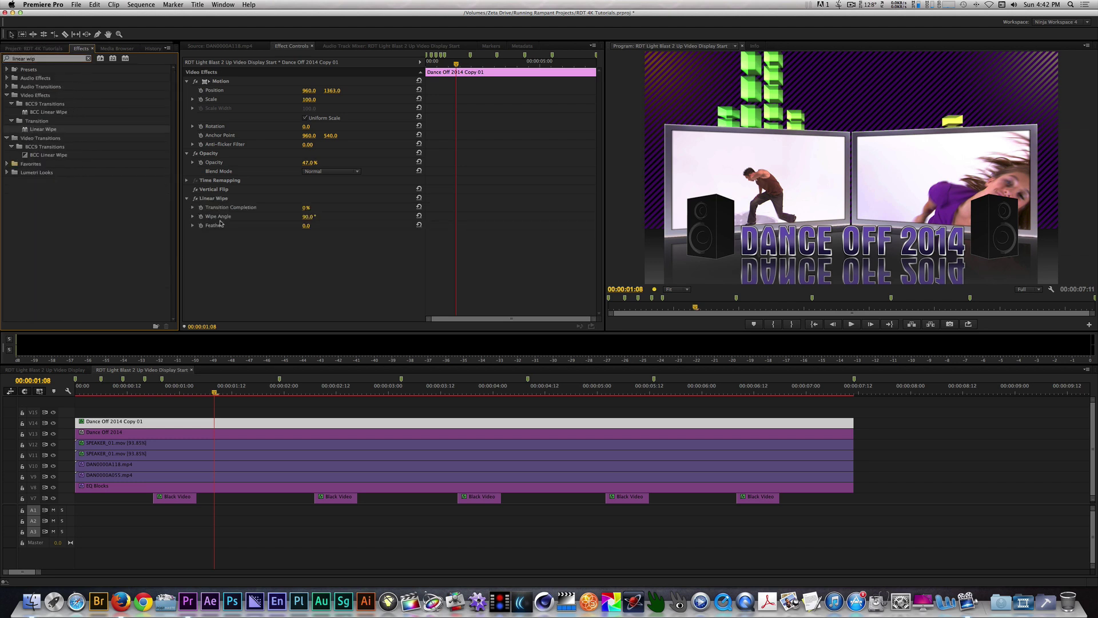
Set the Linear Wipe on Dance Off 2014 Copy 01 to a 0° wipe angle, 94% transition completion and a feather of 296
{"action": "left_click", "coordinate": [309, 216]}
{"action": "type", "text": "0"}
{"action": "key", "text": "Return"}
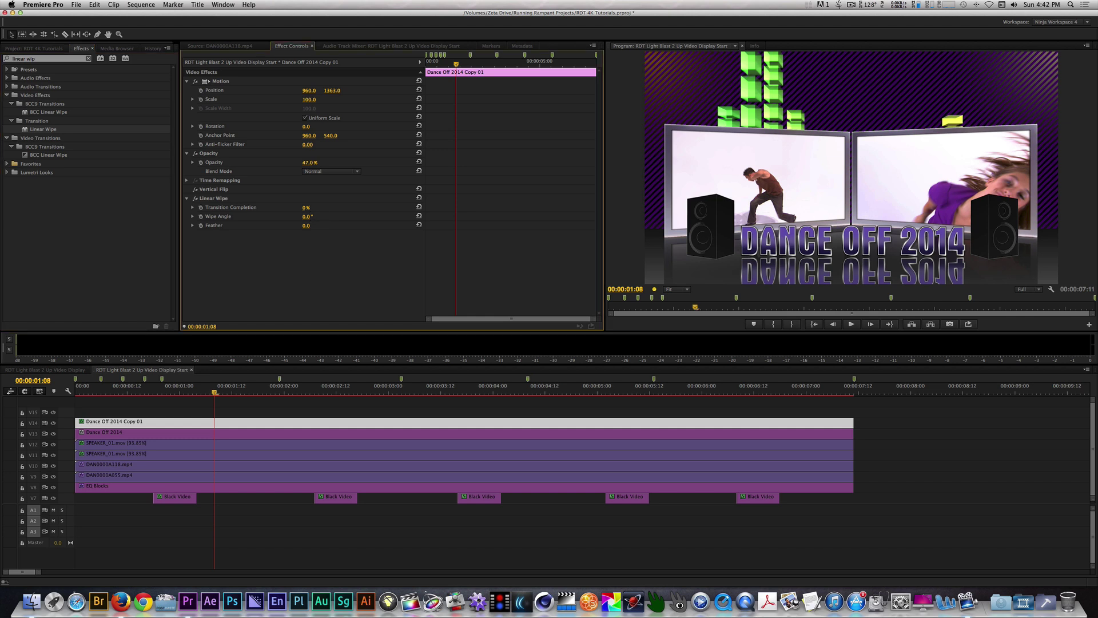
{"action": "left_click", "coordinate": [313, 205]}
{"action": "type", "text": "94"}
{"action": "key", "text": "Return"}
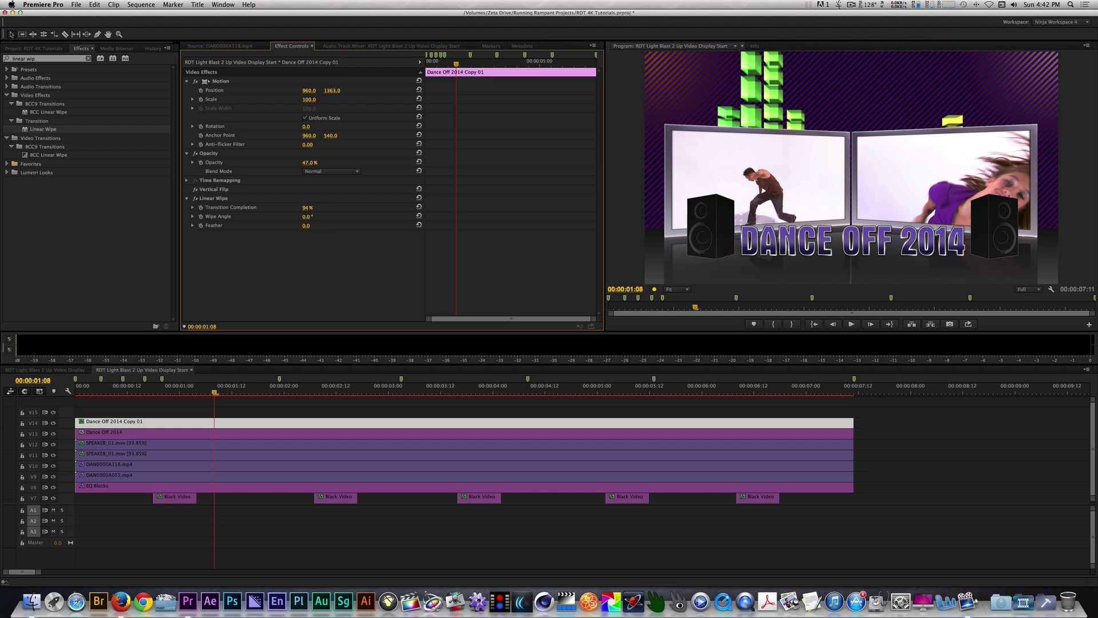
{"action": "left_click", "coordinate": [307, 226]}
{"action": "type", "text": "296"}
{"action": "key", "text": "Return"}
Create a 1920 x 1080 adjustment layer and lay it on track V15 across the full length of the clips below
{"action": "left_click", "coordinate": [44, 49]}
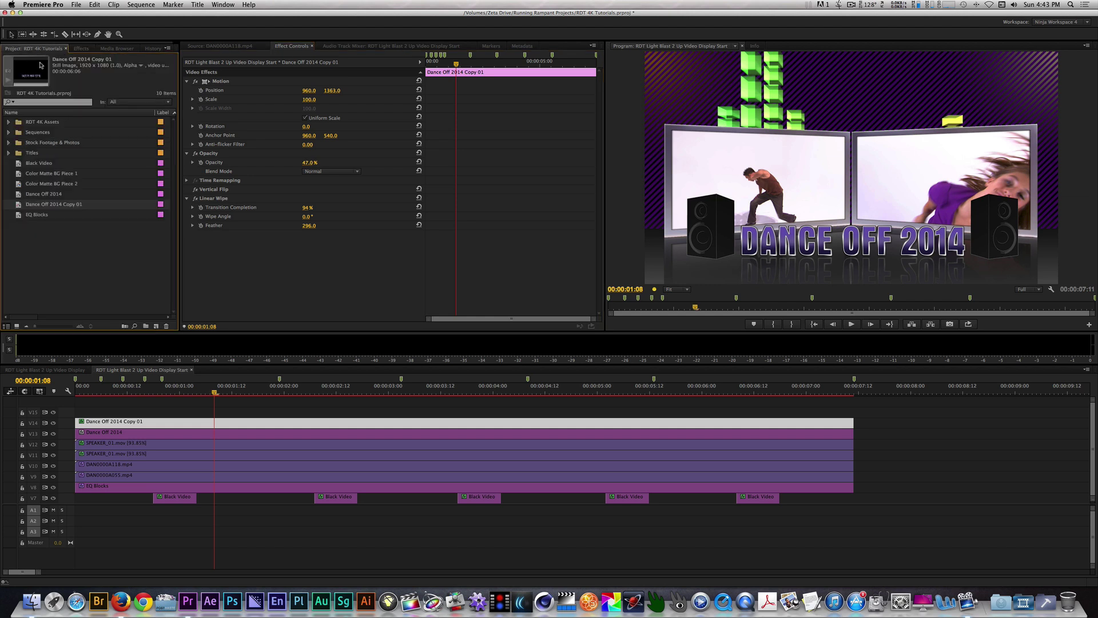
{"action": "left_click", "coordinate": [156, 326]}
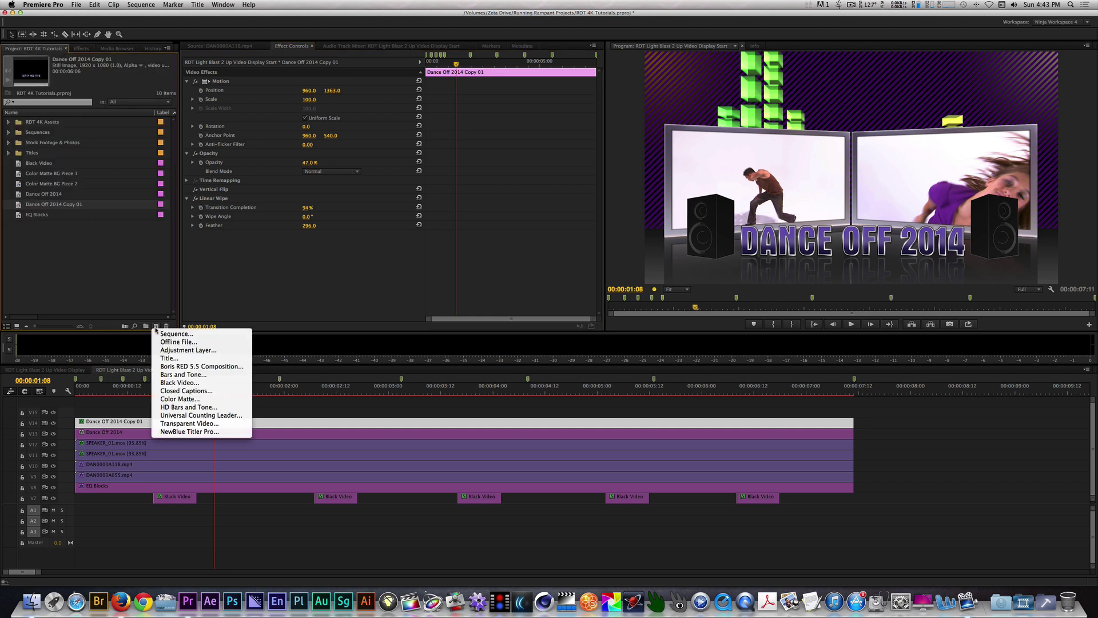
{"action": "left_click", "coordinate": [185, 349]}
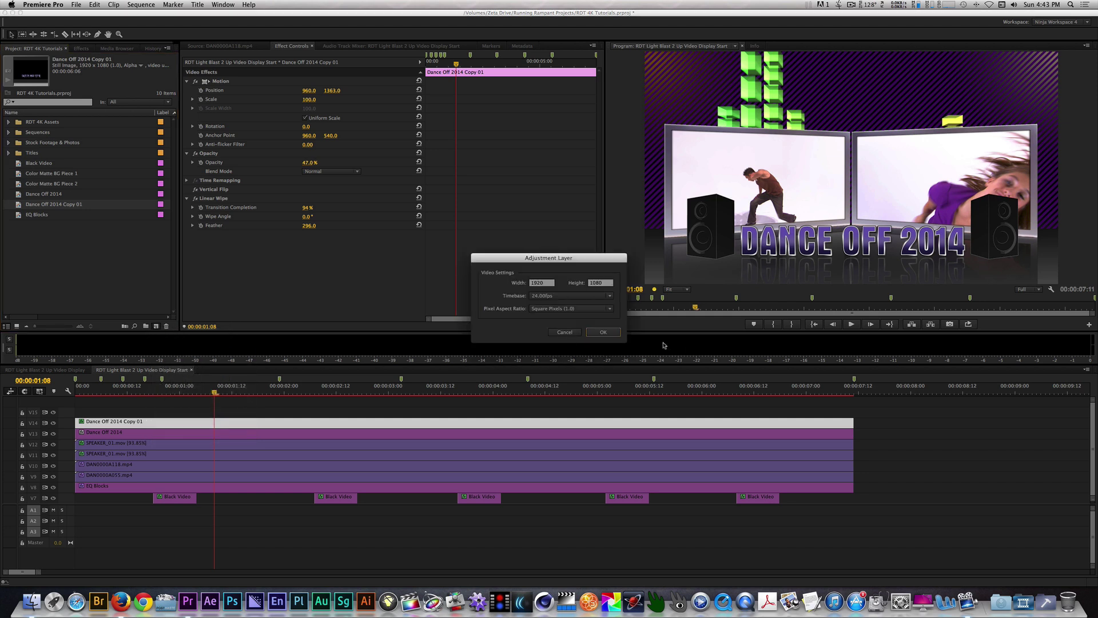
{"action": "left_click", "coordinate": [603, 333]}
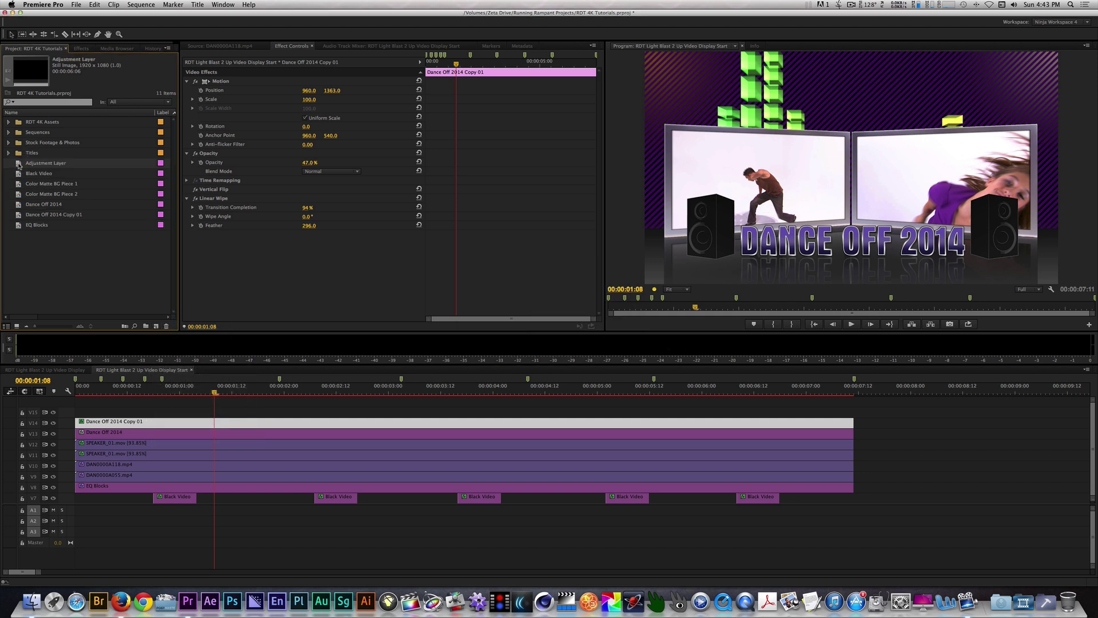
{"action": "left_click_drag", "start_coordinate": [20, 167], "coordinate": [73, 416]}
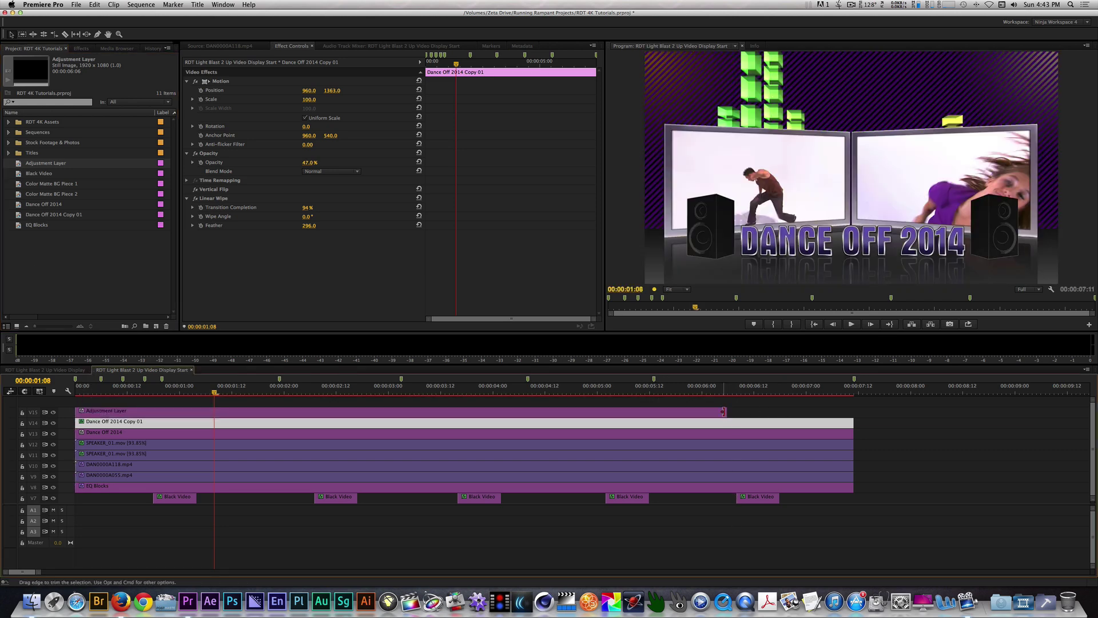
{"action": "left_click_drag", "start_coordinate": [725, 410], "coordinate": [853, 416]}
Apply the Distort Transform video effect to the adjustment layer and enable its Uniform Scale option
{"action": "left_click", "coordinate": [237, 413]}
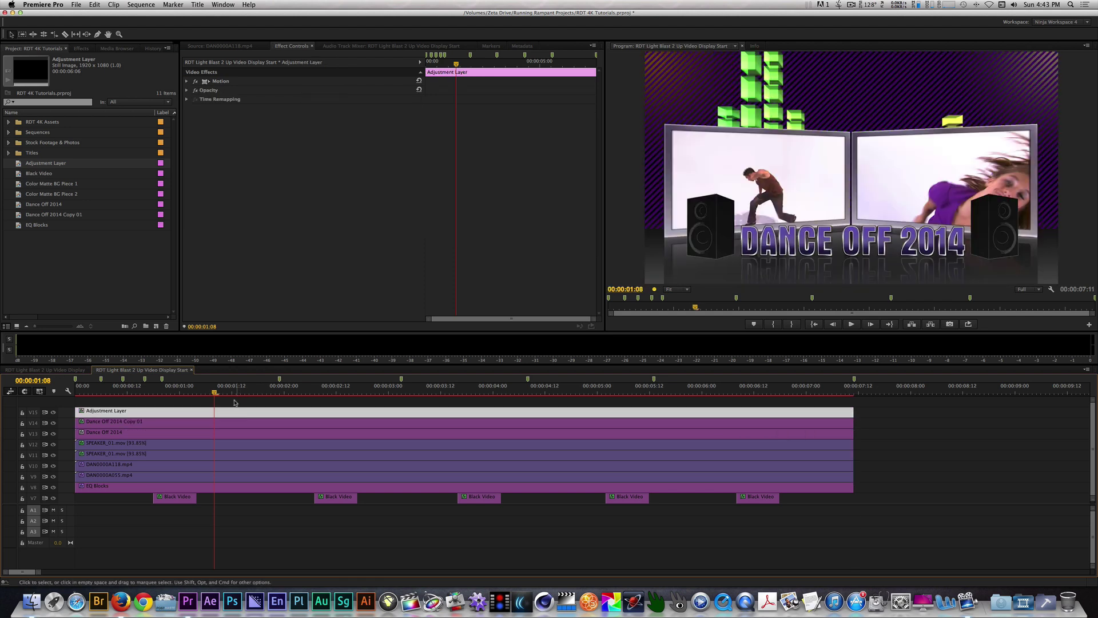
{"action": "left_click", "coordinate": [81, 48]}
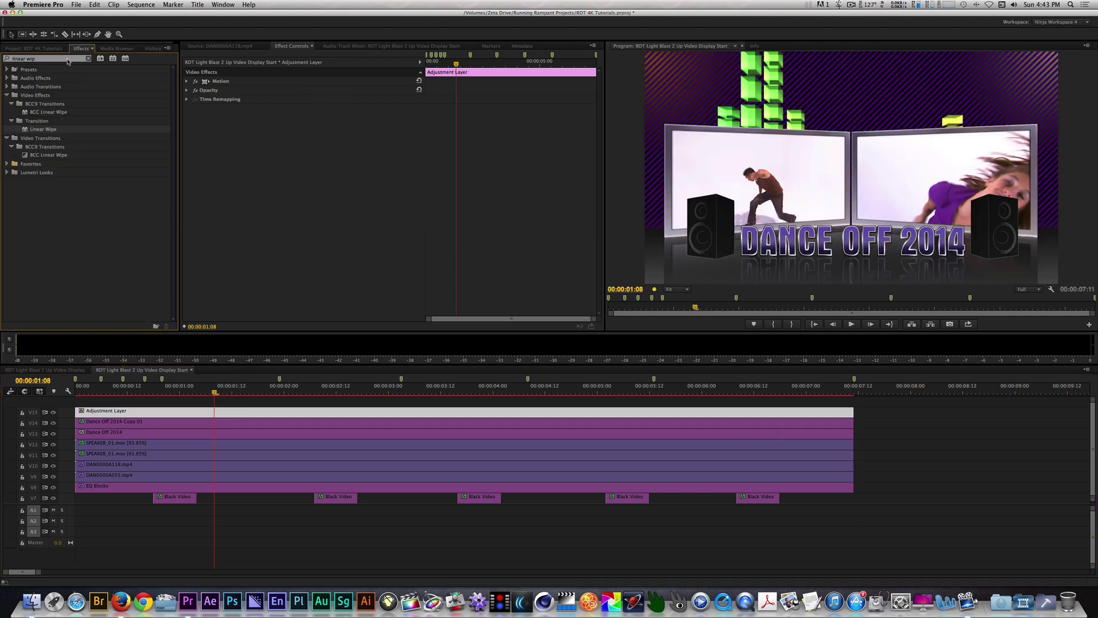
{"action": "left_click", "coordinate": [68, 60]}
{"action": "type", "text": "transform"}
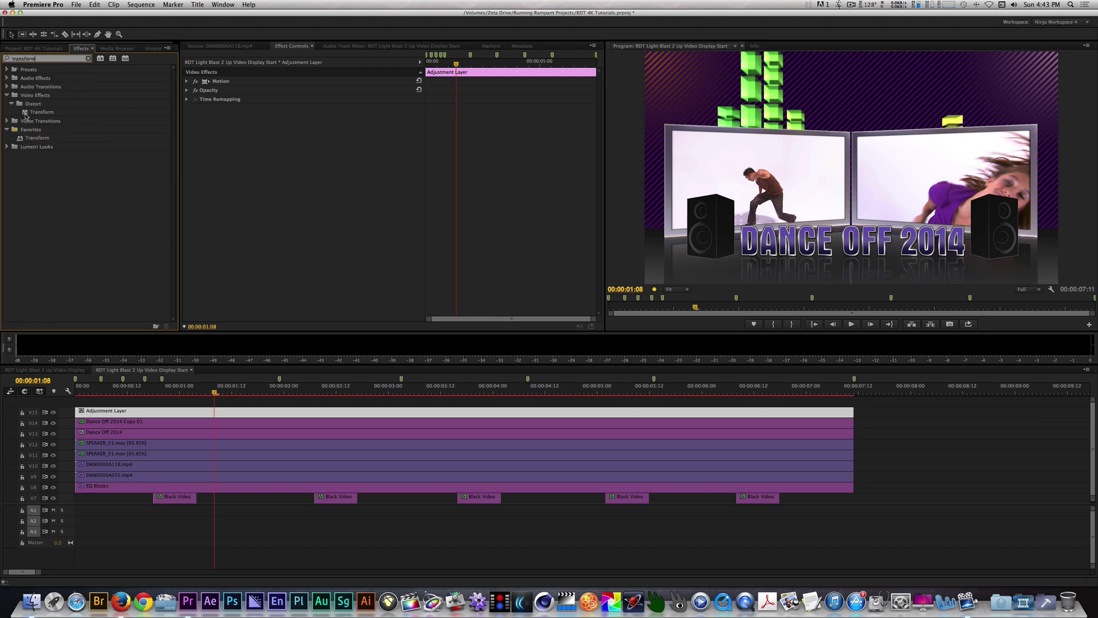
{"action": "double_click", "coordinate": [29, 112]}
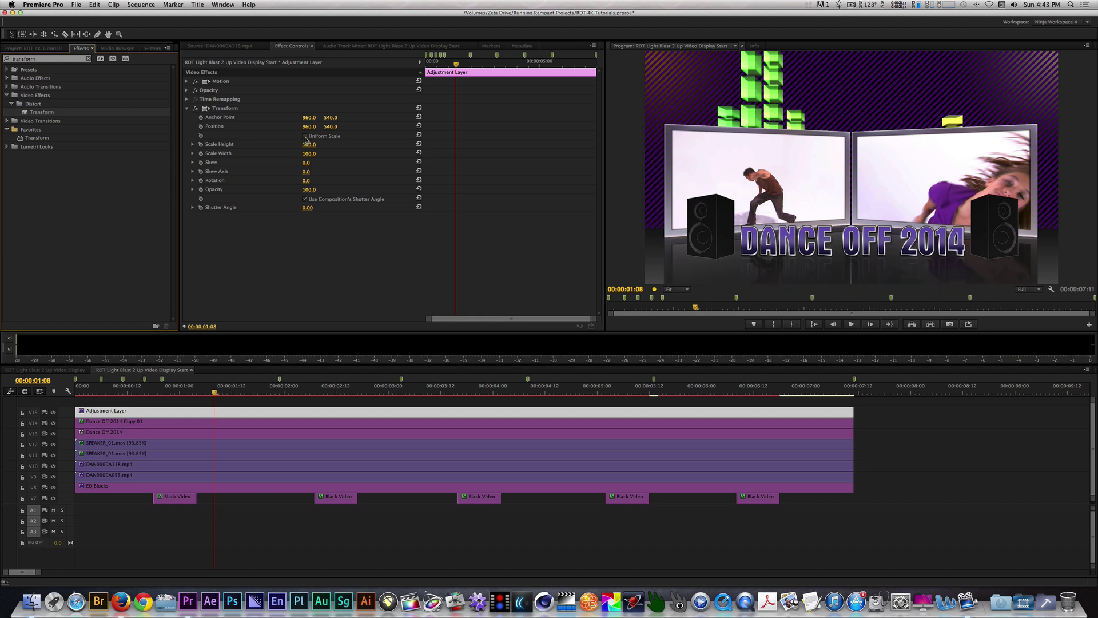
{"action": "left_click", "coordinate": [305, 136]}
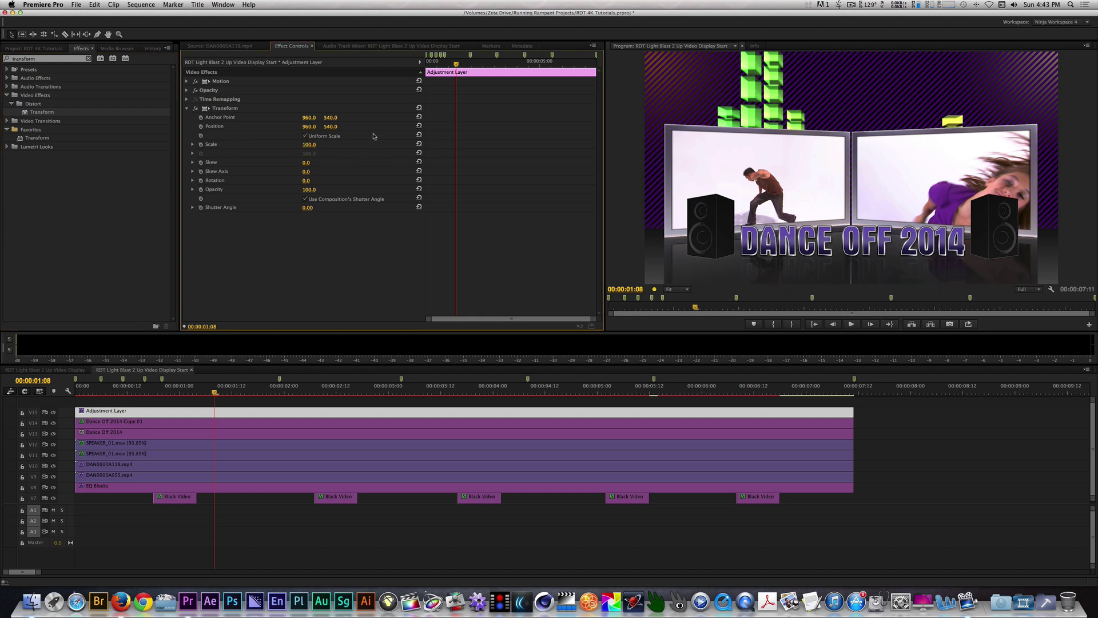
Keyframe the adjustment layer's Transform Scale from 100 at the sequence start to 110 at 00:00:07:11
{"action": "key", "text": "Home"}
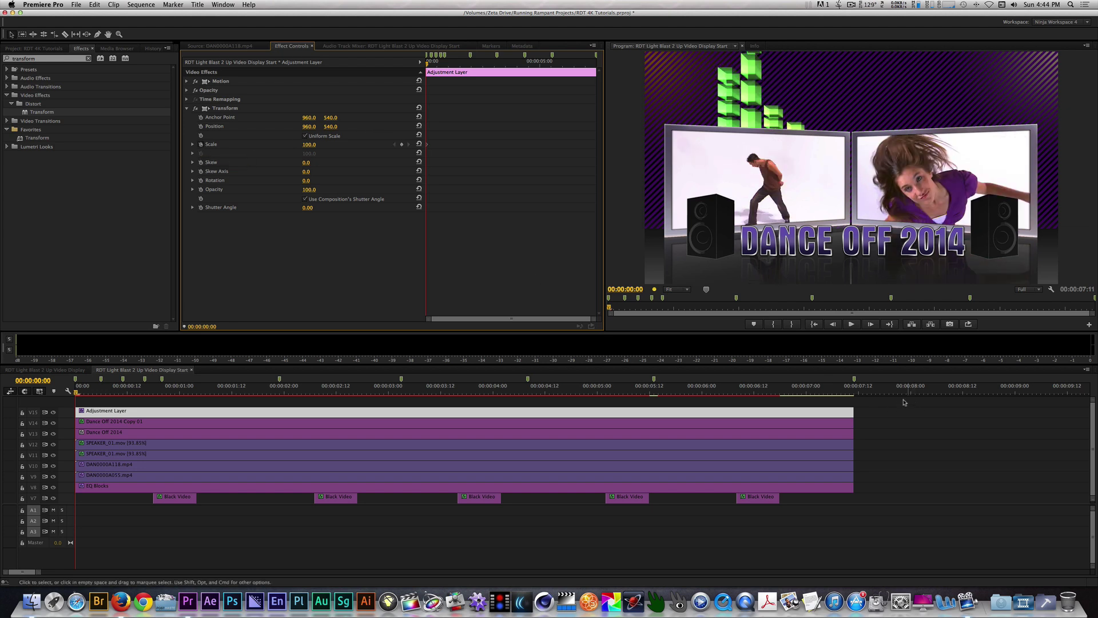
{"action": "left_click", "coordinate": [854, 392]}
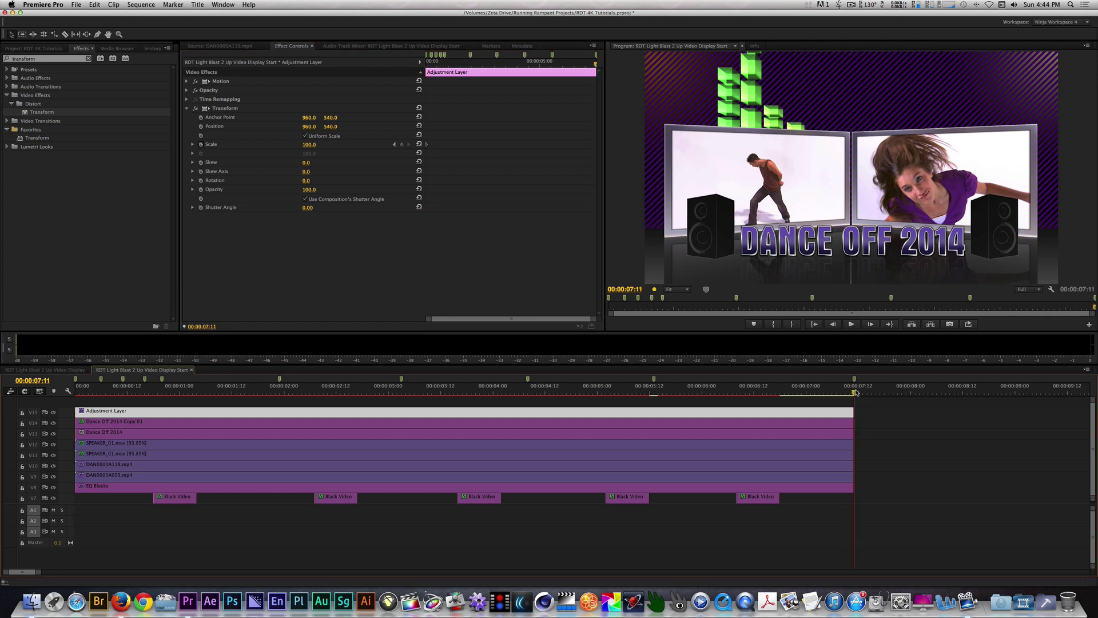
{"action": "left_click_drag", "start_coordinate": [305, 147], "coordinate": [309, 146]}
{"action": "left_click", "coordinate": [310, 146]}
{"action": "type", "text": "110"}
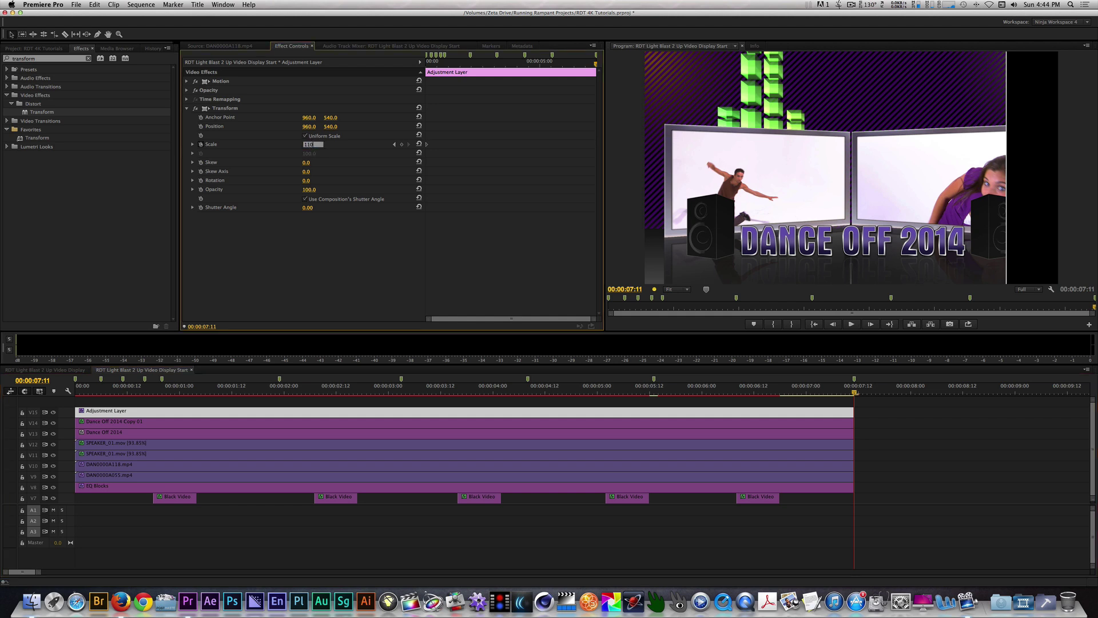
{"action": "key", "text": "Return"}
Preview the scale animation by scrubbing the sequence and playing it back full screen
{"action": "left_click", "coordinate": [101, 392]}
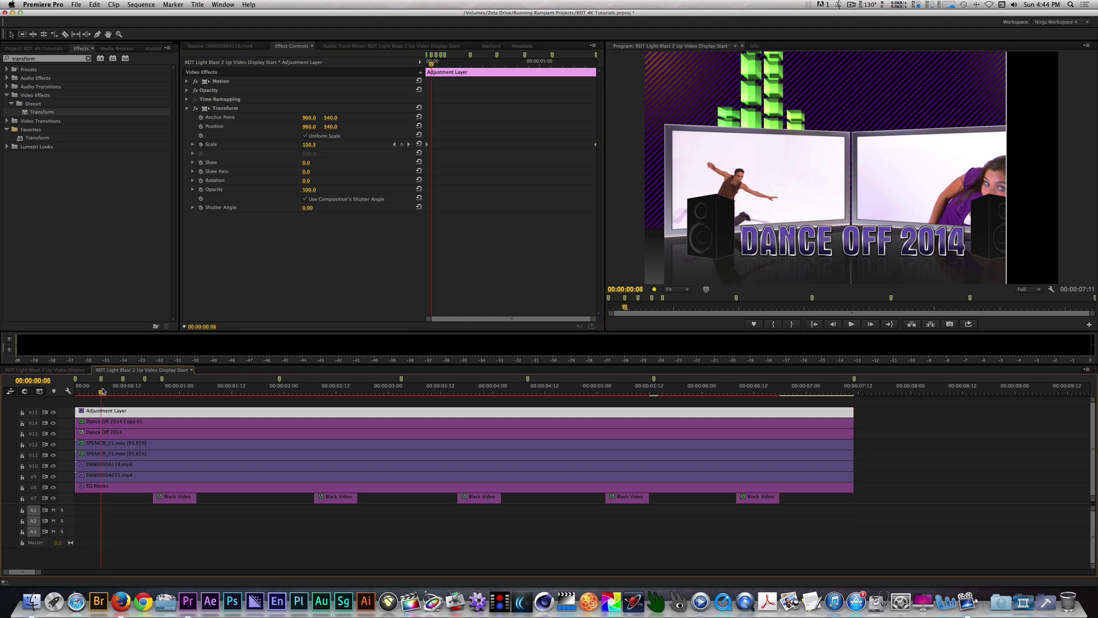
{"action": "left_click_drag", "start_coordinate": [102, 391], "coordinate": [208, 394]}
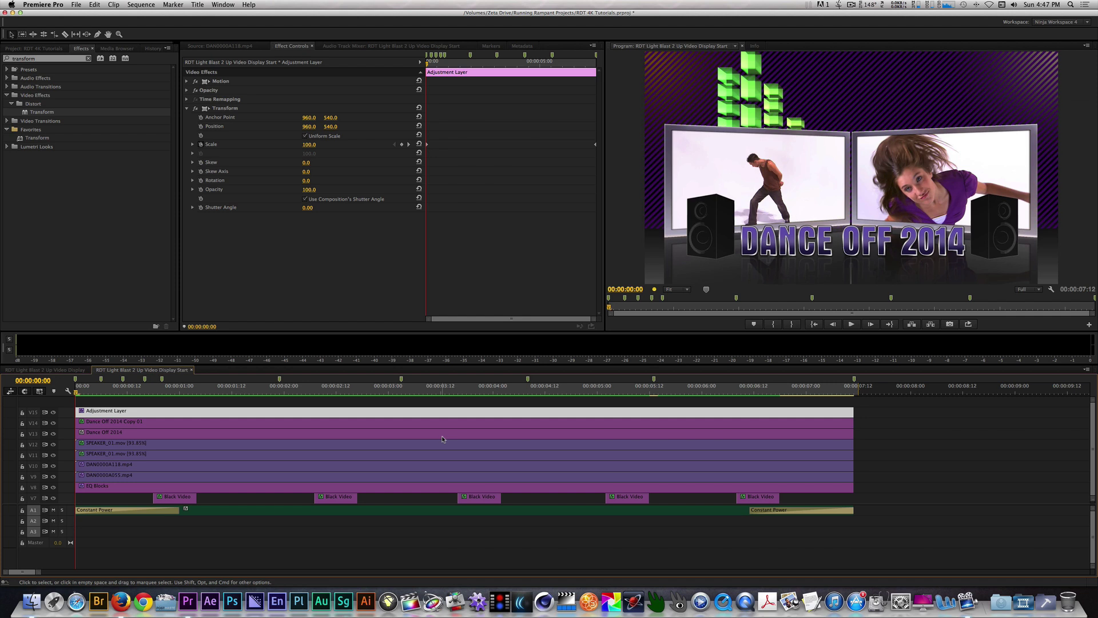
{"action": "key", "text": "ctrl+grave"}
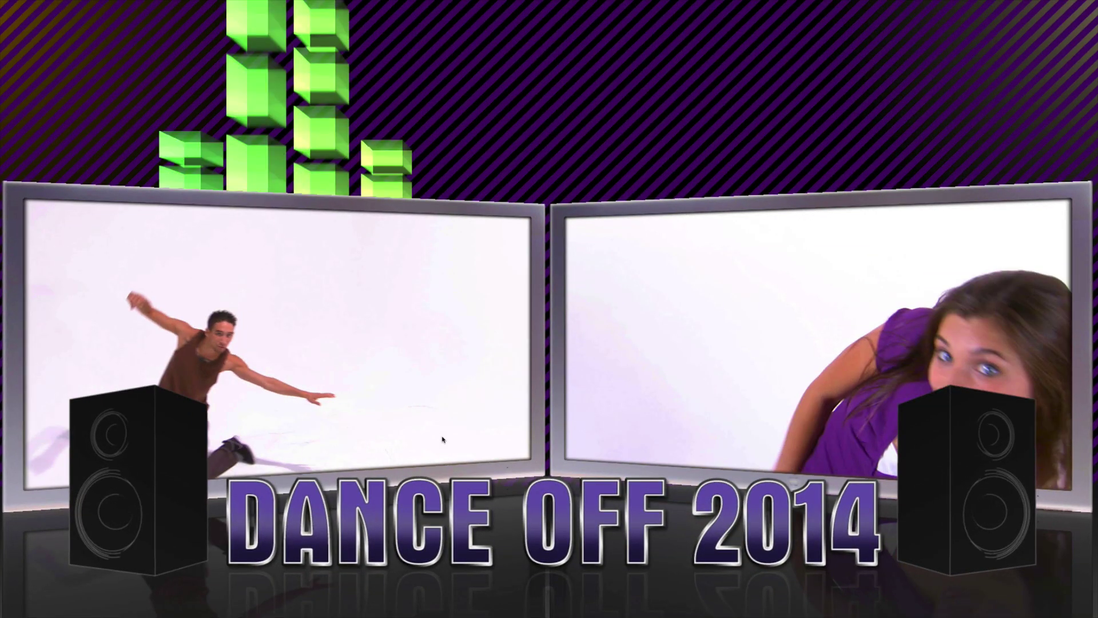
{"action": "key", "text": "Escape"}
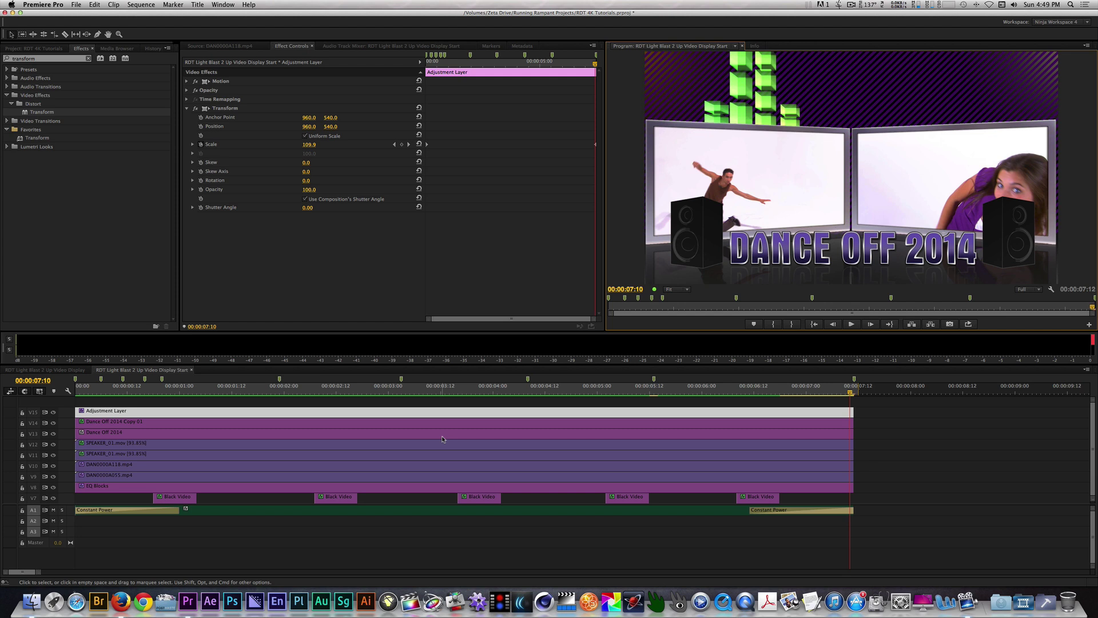